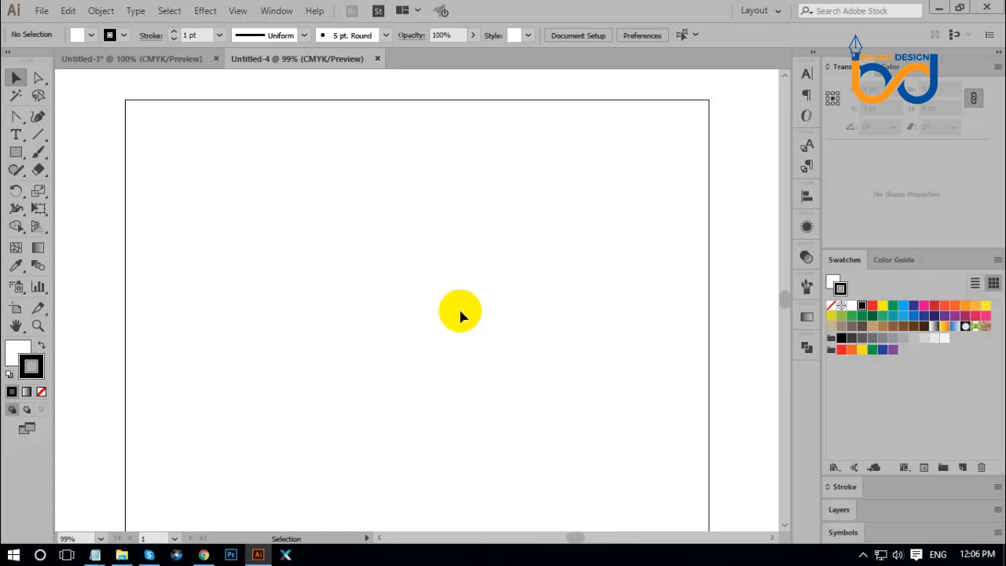
{"action": "key", "text": "space"}
{"action": "left_click_drag", "start_coordinate": [454, 290], "coordinate": [454, 287]}
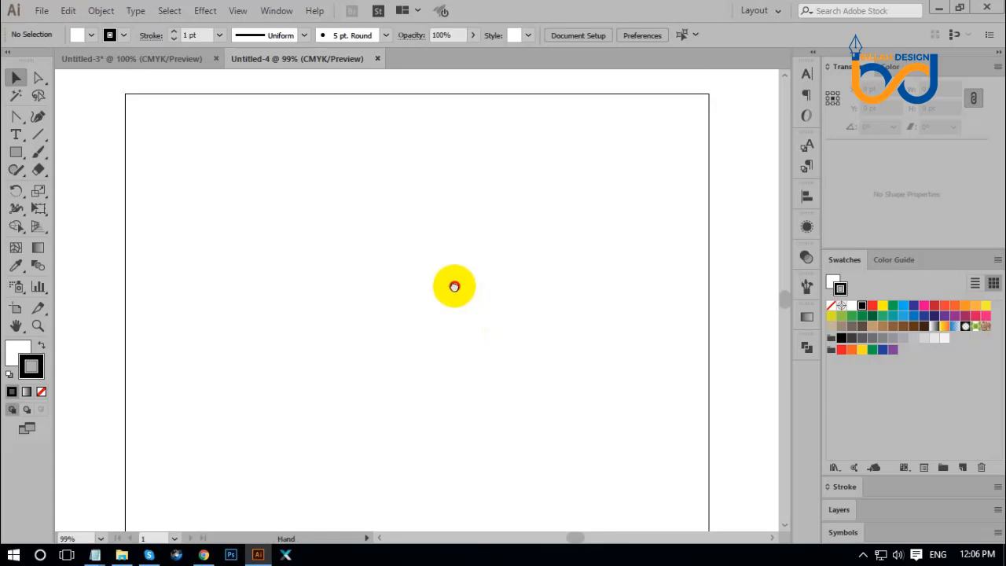
{"action": "key", "text": "ctrl+minus"}
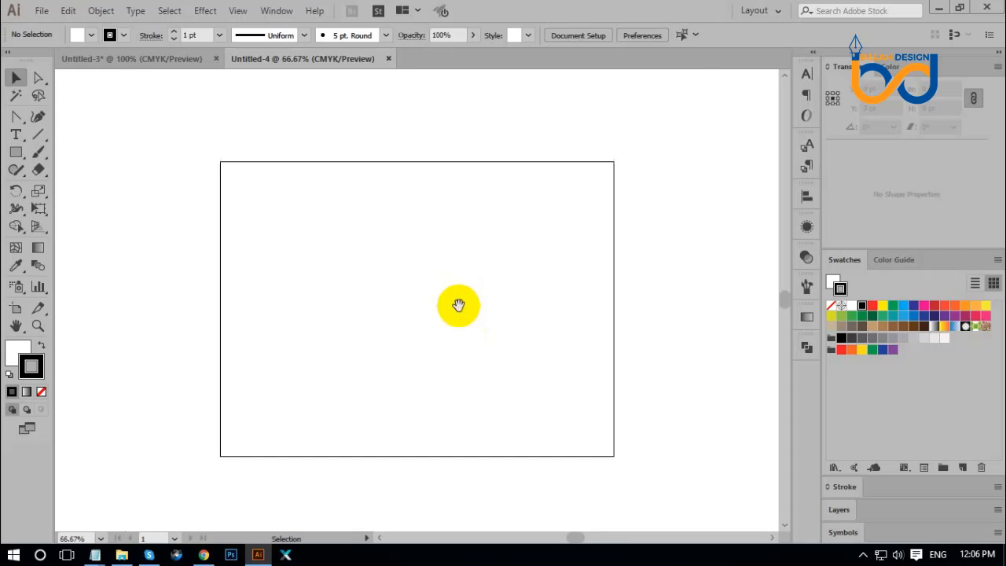
{"action": "key", "text": "ctrl+plus"}
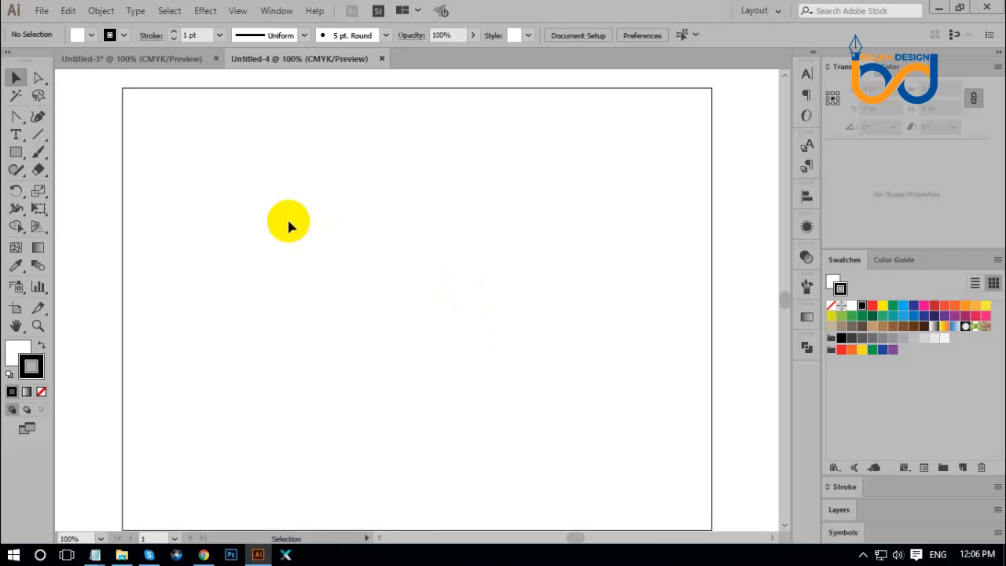
Draw a small, tall, narrow ellipse with black fill and no stroke in the upper part of the artboard.
{"action": "left_click_drag", "start_coordinate": [16, 152], "coordinate": [57, 187]}
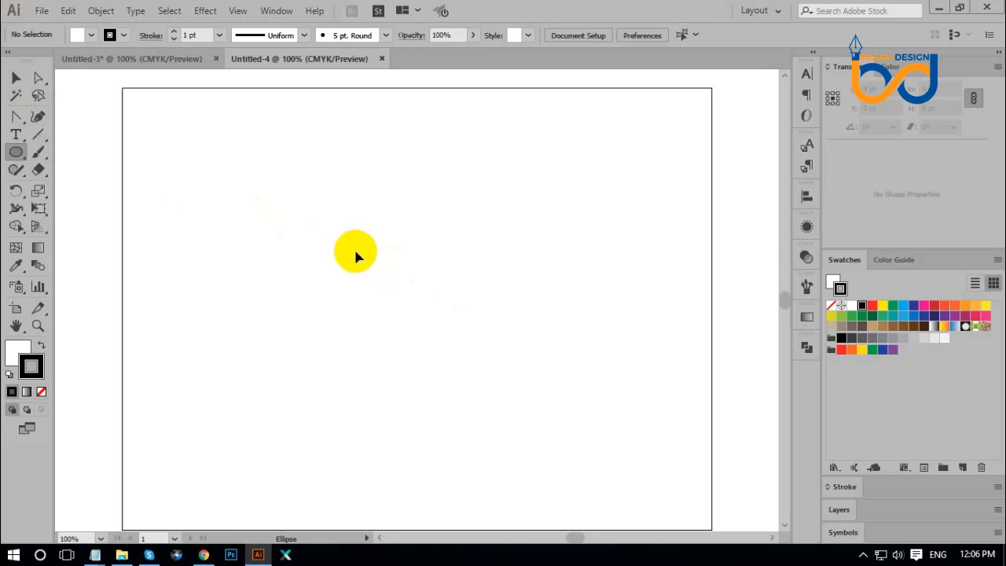
{"action": "key", "text": "ctrl+plus"}
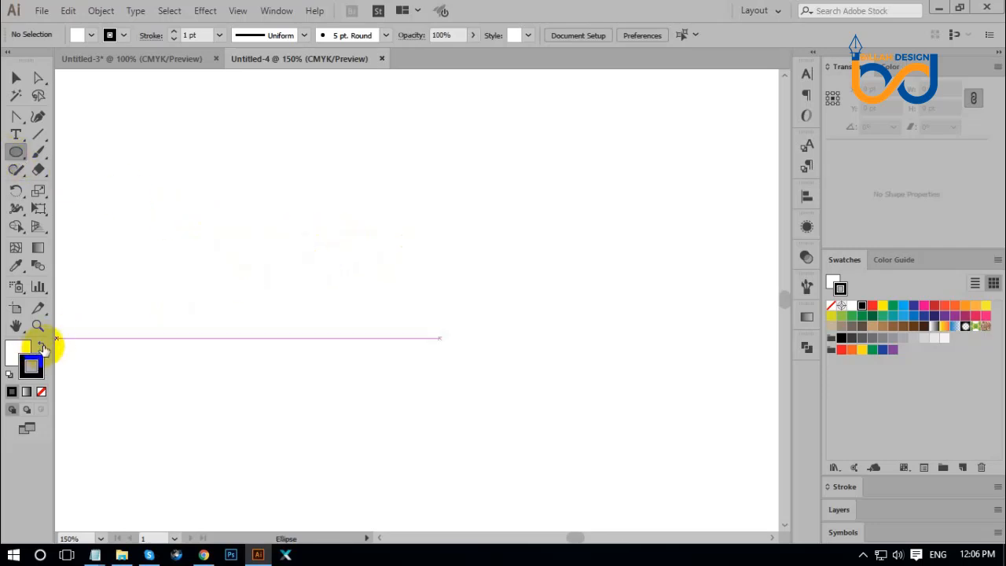
{"action": "left_click", "coordinate": [42, 345]}
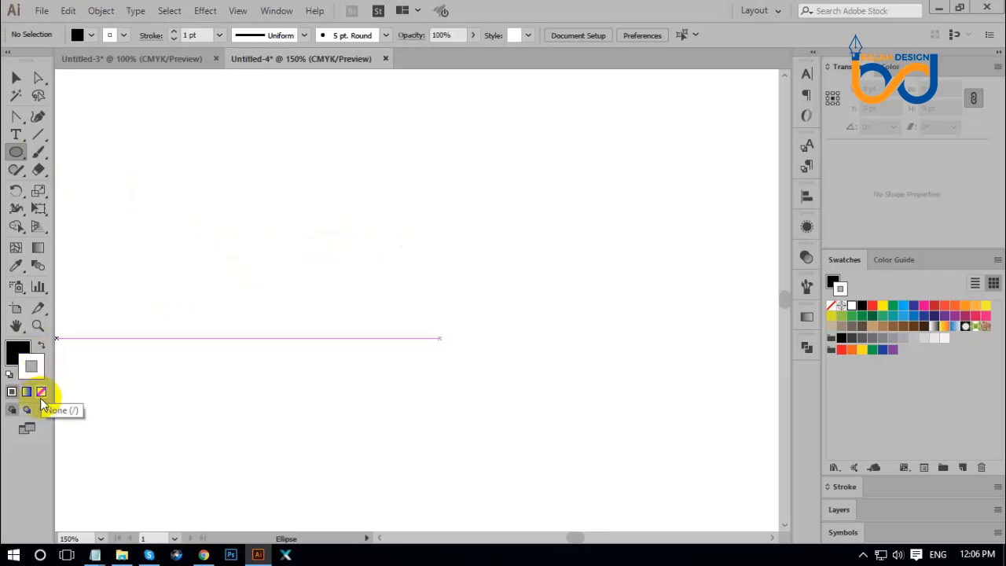
{"action": "left_click", "coordinate": [42, 392]}
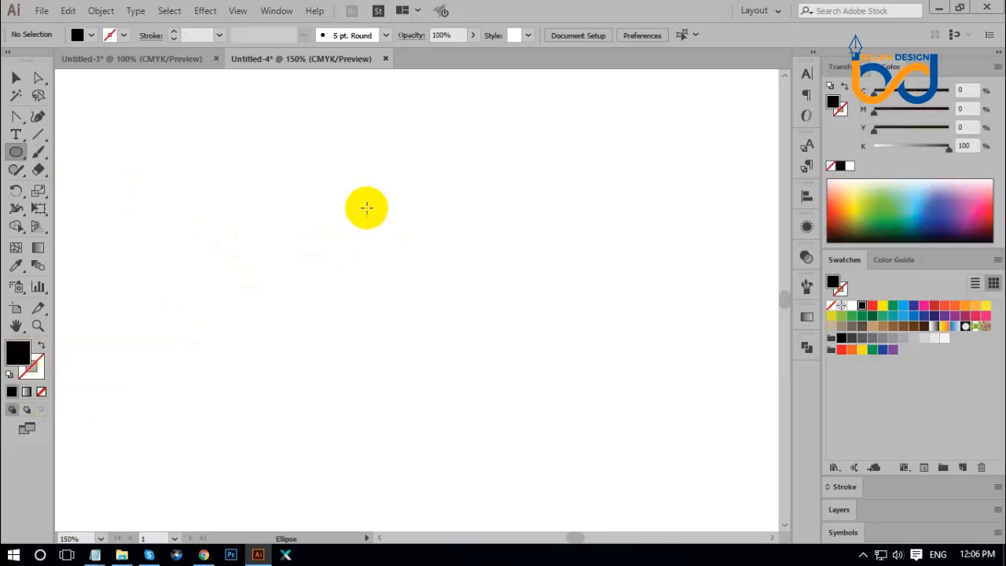
{"action": "left_click_drag", "start_coordinate": [359, 178], "coordinate": [386, 231]}
{"action": "left_click", "coordinate": [16, 77]}
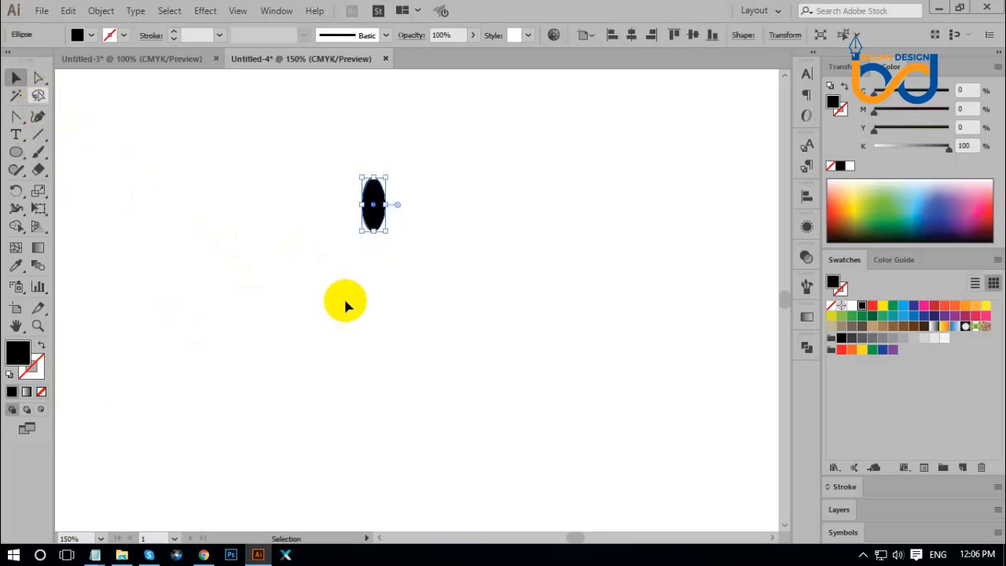
{"action": "left_click", "coordinate": [567, 341]}
Draw a narrow vertical black rectangle that overlaps the ellipse's lower end and extends below it as a stem.
{"action": "key", "text": "ctrl+plus"}
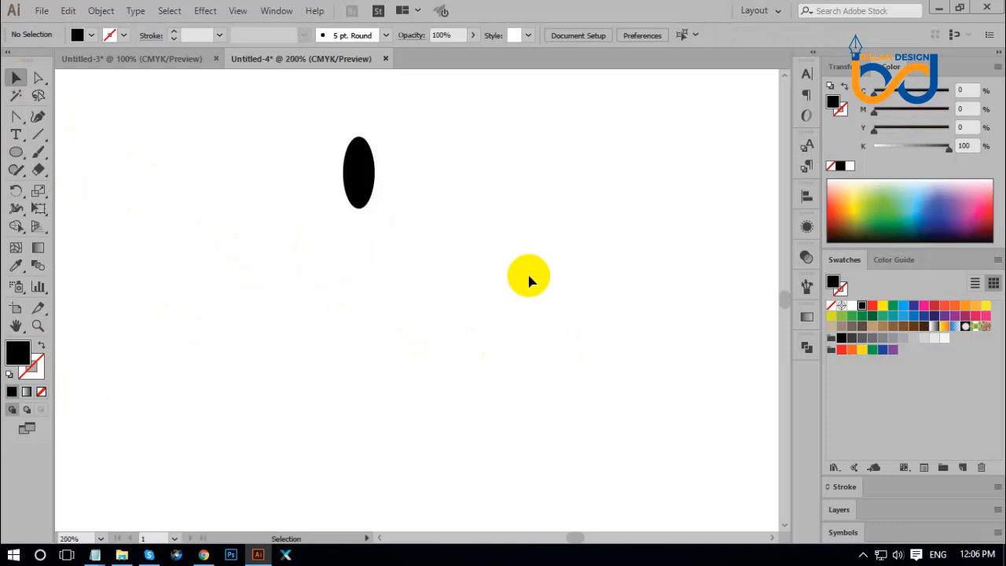
{"action": "left_click_drag", "start_coordinate": [451, 221], "coordinate": [488, 252]}
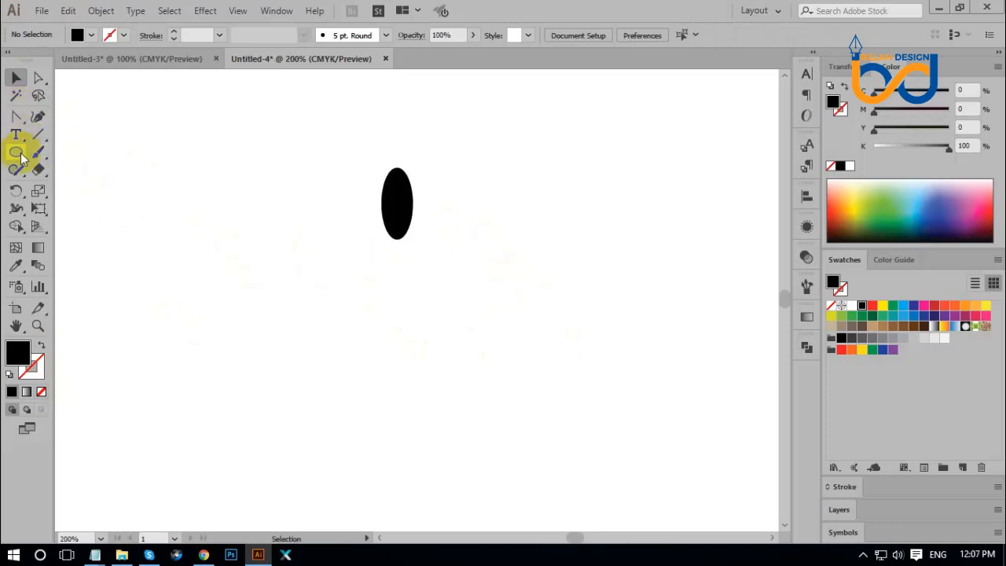
{"action": "left_click_drag", "start_coordinate": [16, 151], "coordinate": [48, 157]}
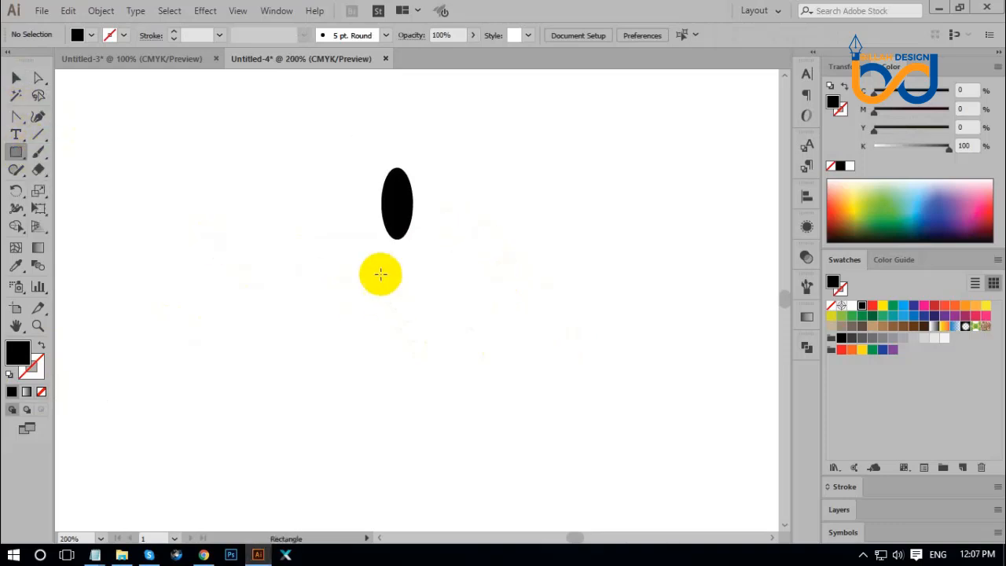
{"action": "left_click_drag", "start_coordinate": [392, 227], "coordinate": [403, 269]}
{"action": "left_click", "coordinate": [17, 79]}
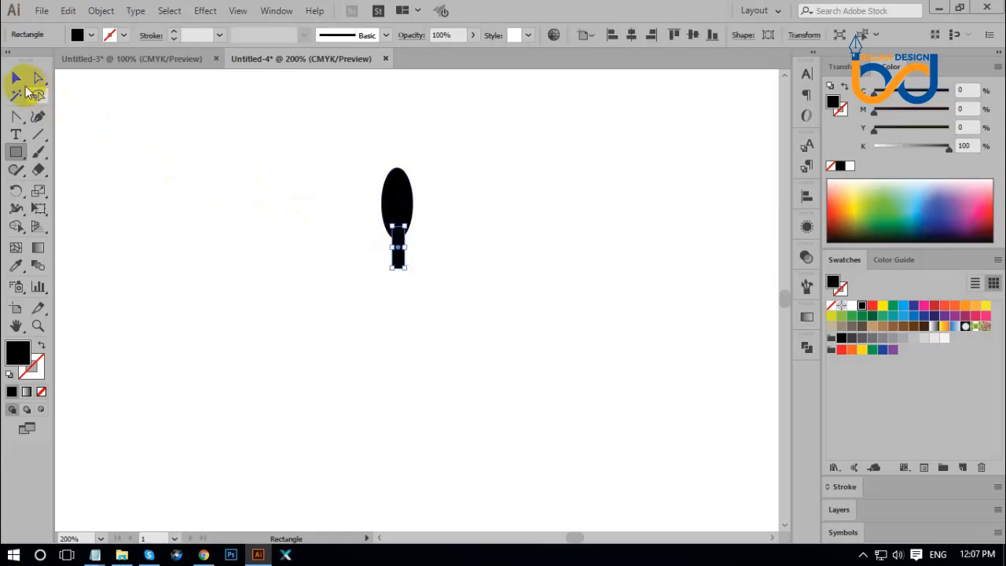
{"action": "left_click", "coordinate": [231, 242]}
Align the ellipse and the rectangular stem on their horizontal centers.
{"action": "left_click_drag", "start_coordinate": [447, 180], "coordinate": [375, 275]}
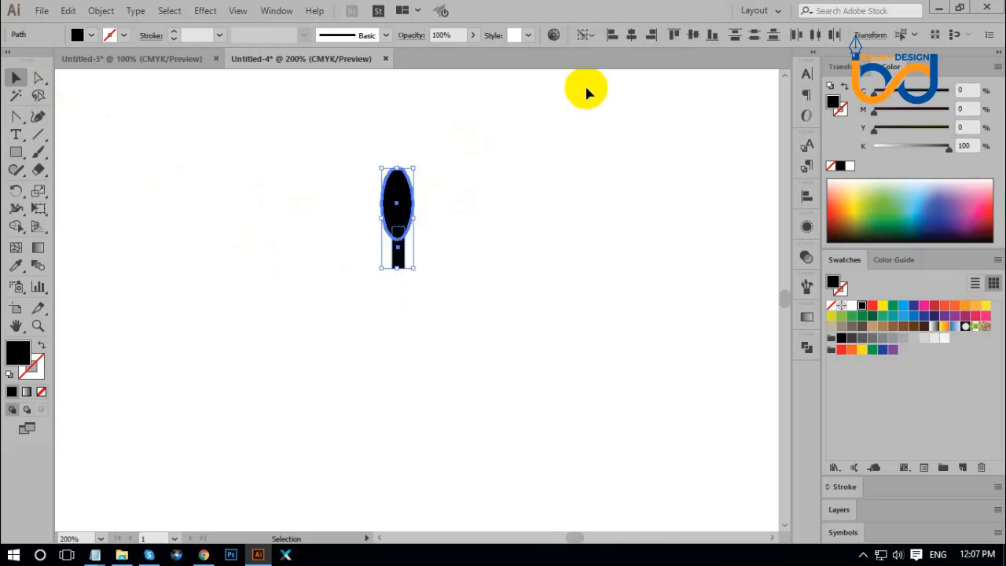
{"action": "left_click", "coordinate": [633, 36]}
{"action": "left_click", "coordinate": [508, 335]}
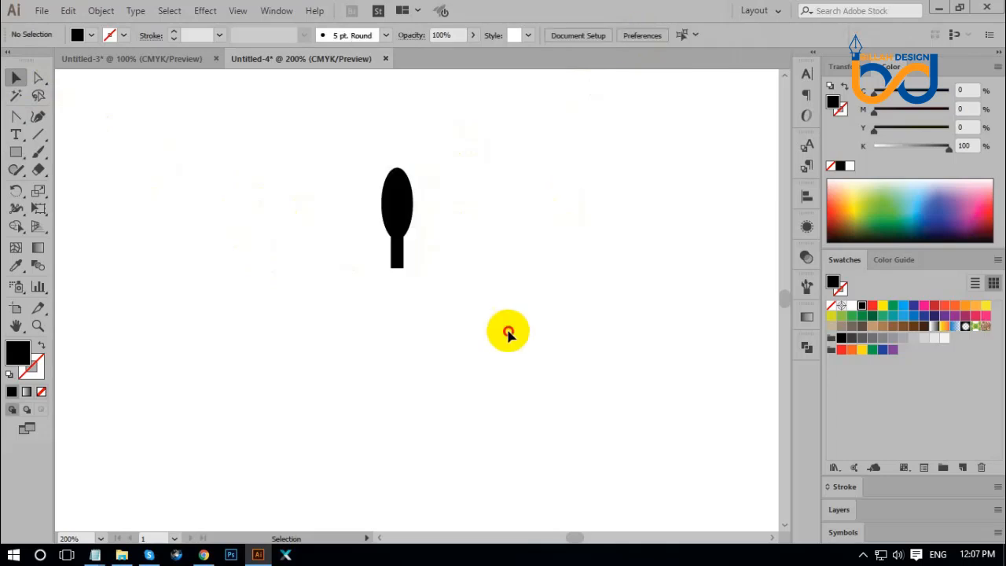
Shorten the ellipse by lowering its top edge, keeping its lower end in place over the stem.
{"action": "left_click", "coordinate": [402, 167]}
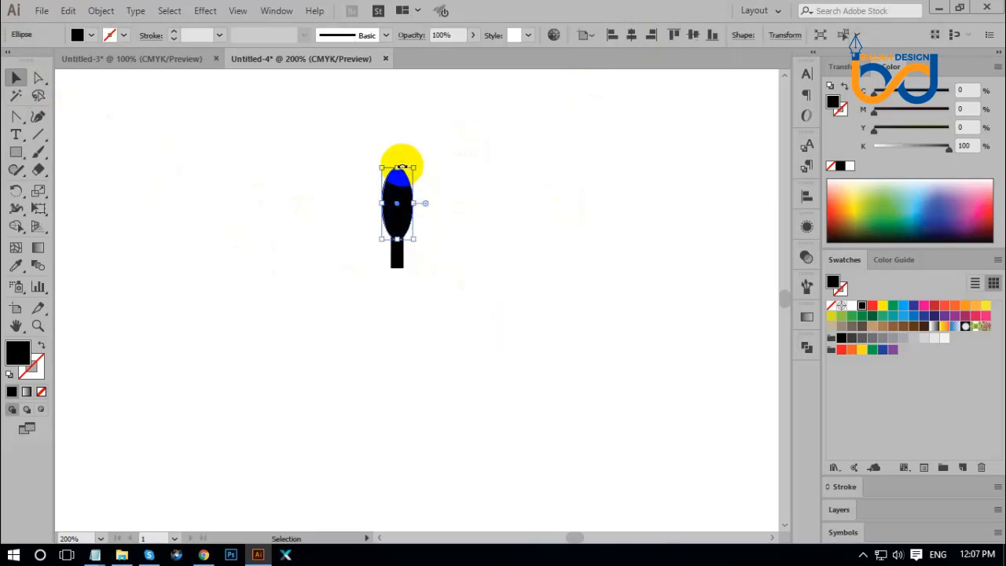
{"action": "left_click_drag", "start_coordinate": [399, 165], "coordinate": [399, 184]}
{"action": "left_click", "coordinate": [484, 338]}
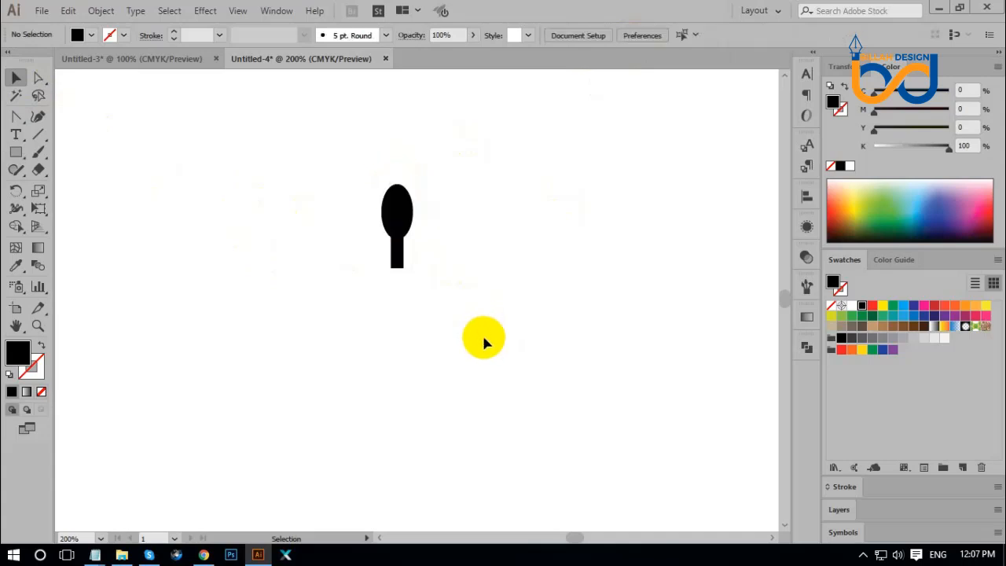
Examine the size of the ellipse and stem relative to the whole artboard.
{"action": "key", "text": "ctrl+minus"}
{"action": "key", "text": "ctrl+minus"}
{"action": "key", "text": "ctrl+minus"}
{"action": "key", "text": "ctrl+minus"}
{"action": "key", "text": "ctrl+plus"}
{"action": "key", "text": "ctrl+plus"}
{"action": "key", "text": "ctrl+plus"}
{"action": "key", "text": "ctrl+plus"}
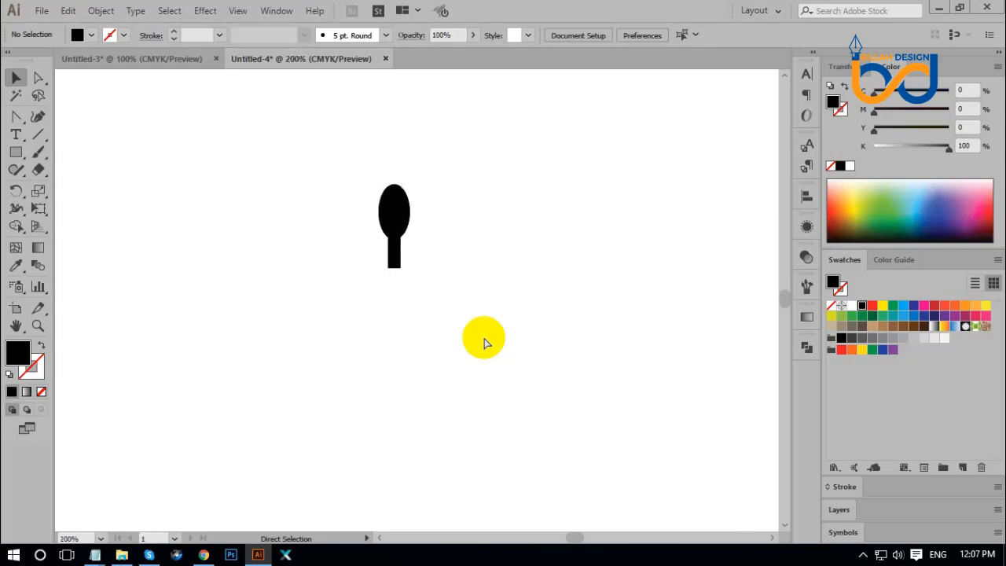
Widen the rectangular stem slightly beneath the ellipse.
{"action": "key", "text": "ctrl+plus"}
{"action": "left_click_drag", "start_coordinate": [475, 240], "coordinate": [498, 327]}
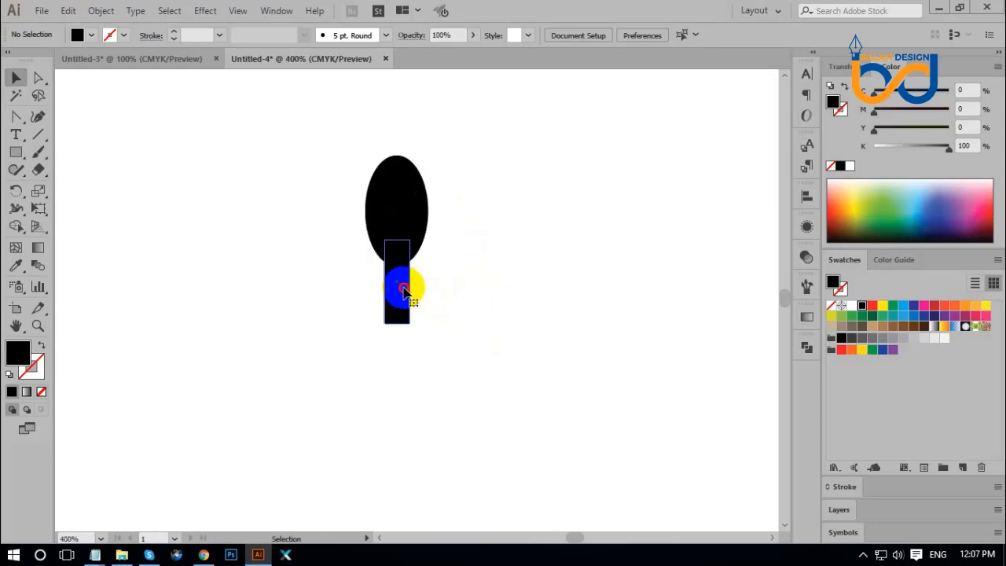
{"action": "left_click", "coordinate": [403, 290]}
{"action": "left_click_drag", "start_coordinate": [414, 282], "coordinate": [412, 280]}
{"action": "left_click", "coordinate": [474, 362]}
{"action": "left_click", "coordinate": [406, 289]}
{"action": "left_click_drag", "start_coordinate": [413, 284], "coordinate": [410, 285]}
{"action": "left_click", "coordinate": [444, 336]}
Center the widened stem horizontally with the ellipse again.
{"action": "left_click", "coordinate": [404, 271]}
{"action": "left_click", "coordinate": [406, 212], "text": "shift"}
{"action": "left_click", "coordinate": [405, 216]}
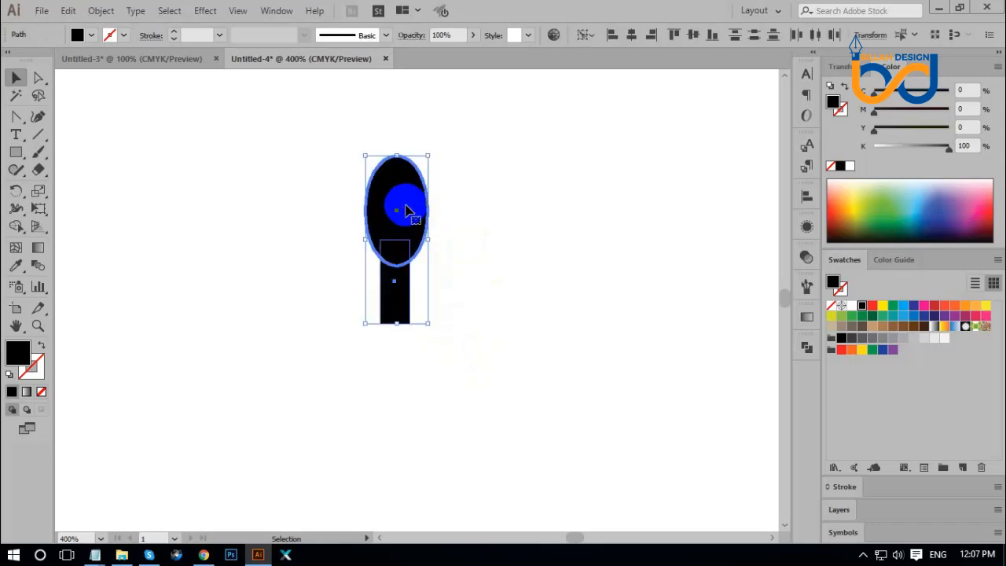
{"action": "left_click", "coordinate": [631, 36]}
{"action": "left_click", "coordinate": [541, 328]}
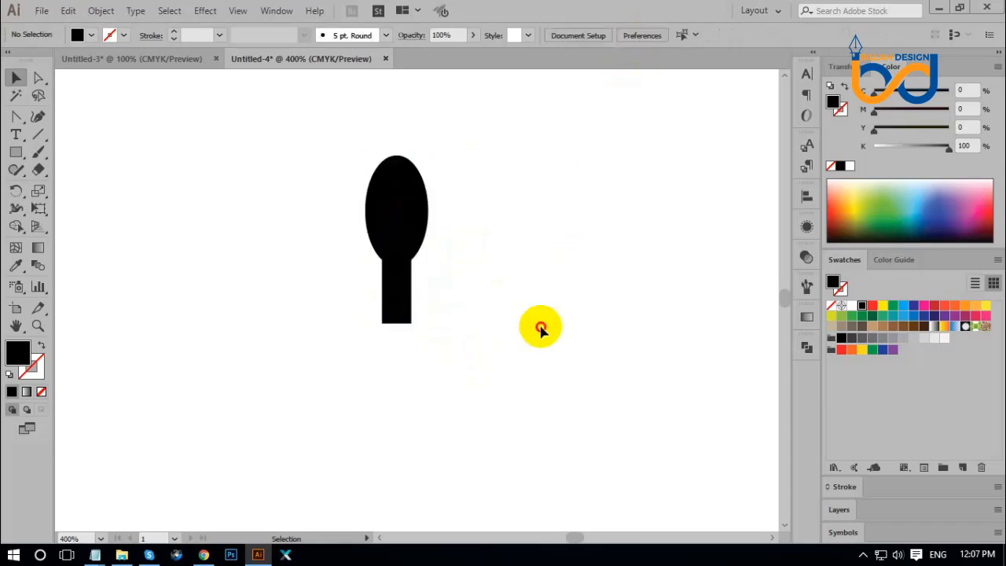
Check the proportions of the ellipse and widened stem from a distance and close up.
{"action": "key", "text": "ctrl+minus"}
{"action": "key", "text": "ctrl+minus"}
{"action": "key", "text": "ctrl+minus"}
{"action": "key", "text": "ctrl+minus"}
{"action": "key", "text": "ctrl+minus"}
{"action": "key", "text": "ctrl+minus"}
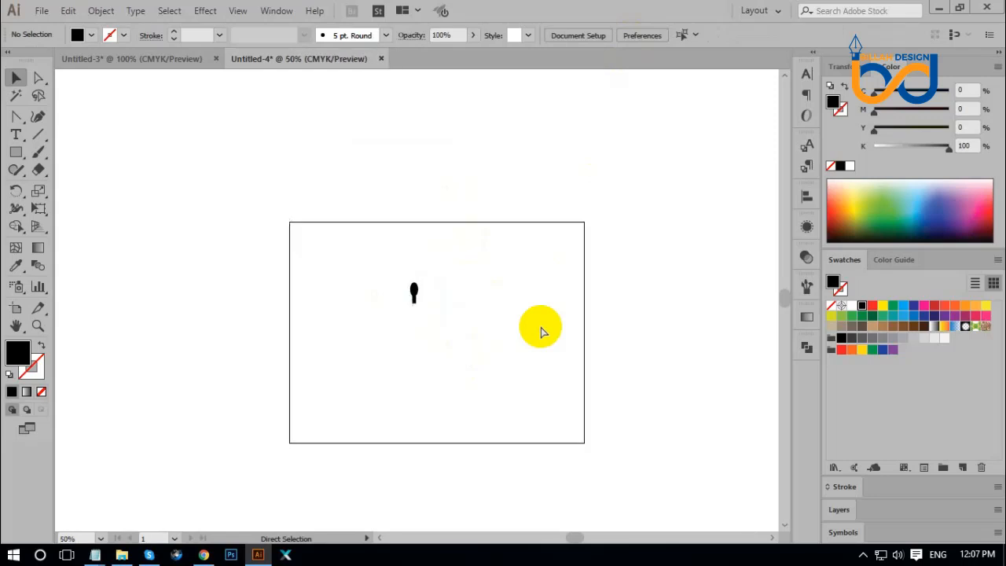
{"action": "key", "text": "ctrl+plus"}
{"action": "key", "text": "ctrl+plus"}
{"action": "key", "text": "ctrl+plus"}
{"action": "key", "text": "ctrl+plus"}
{"action": "key", "text": "ctrl+plus"}
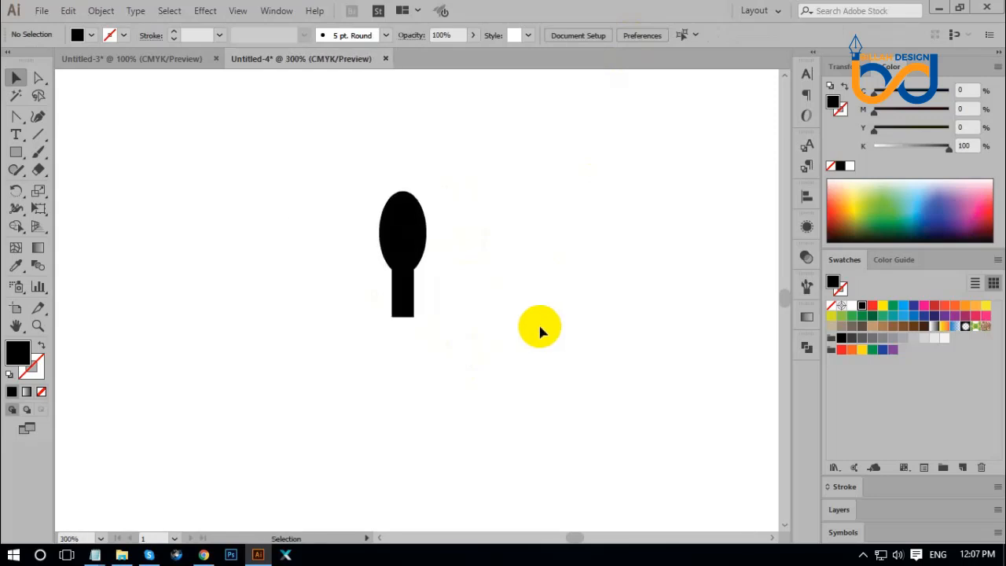
Merge the ellipse and the stem into a single shape with the Pathfinder Unite operation.
{"action": "left_click_drag", "start_coordinate": [505, 336], "coordinate": [406, 190]}
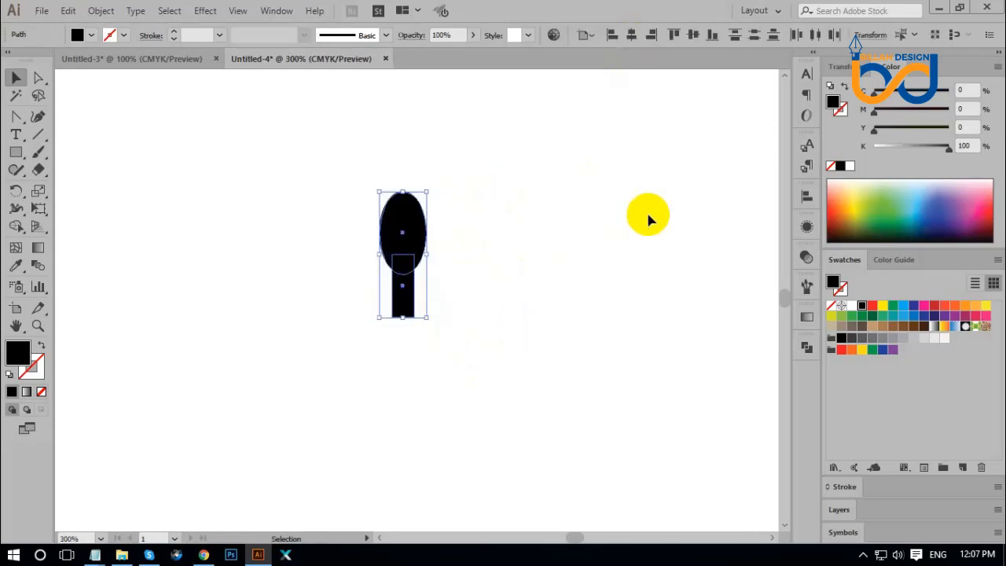
{"action": "left_click", "coordinate": [806, 347]}
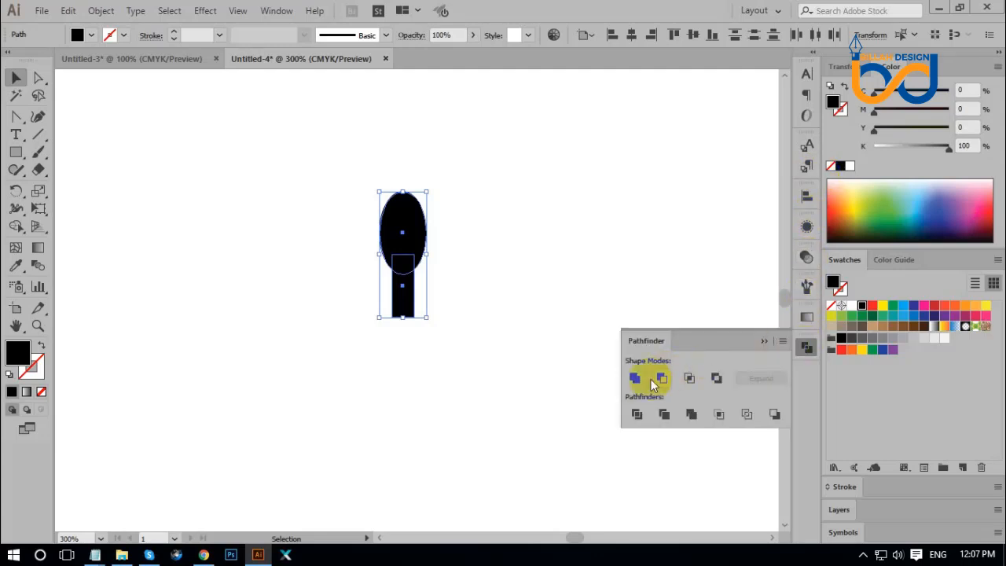
{"action": "left_click", "coordinate": [637, 379]}
{"action": "left_click", "coordinate": [804, 346]}
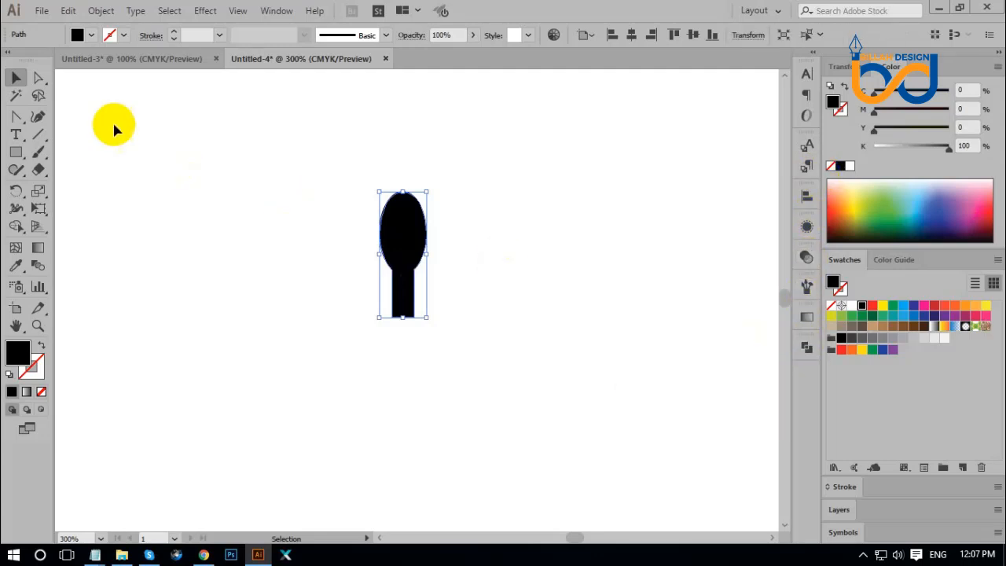
Round the two inner corners where the oval meets the stem as far as possible for a smooth transition.
{"action": "left_click", "coordinate": [39, 78]}
{"action": "left_click", "coordinate": [292, 318]}
{"action": "left_click", "coordinate": [414, 274]}
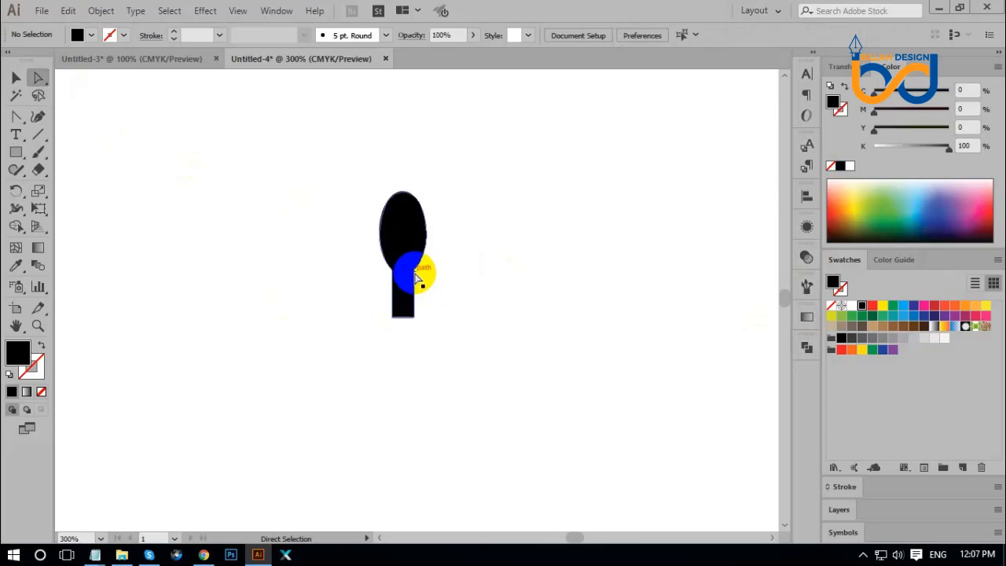
{"action": "left_click", "coordinate": [414, 271]}
{"action": "left_click", "coordinate": [393, 270], "text": "shift"}
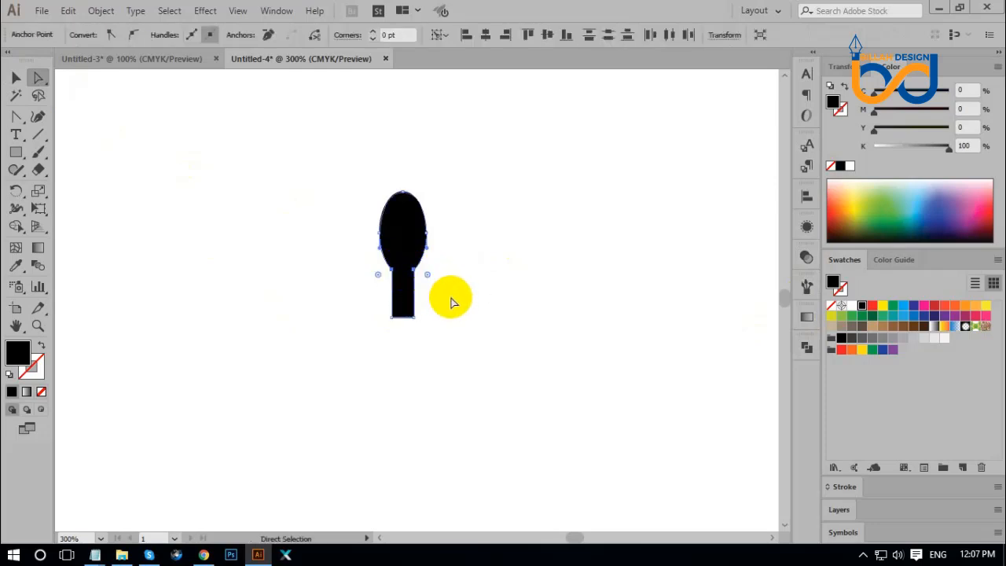
{"action": "left_click_drag", "start_coordinate": [428, 277], "coordinate": [605, 314]}
{"action": "left_click", "coordinate": [539, 389]}
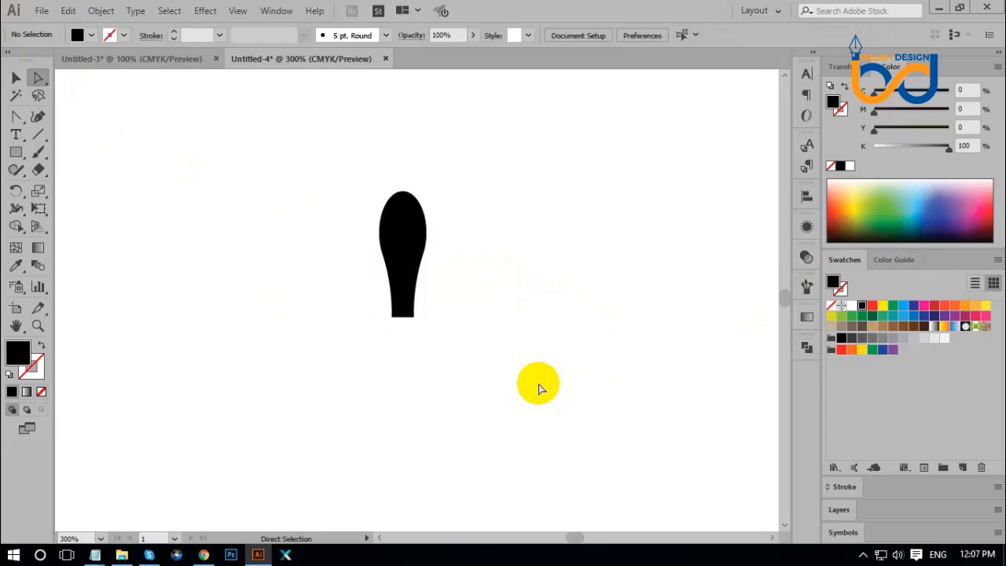
Narrow the stem's bottom end by nudging its left and right anchor points inward by one increment each.
{"action": "key", "text": "ctrl+plus"}
{"action": "key", "text": "ctrl+plus"}
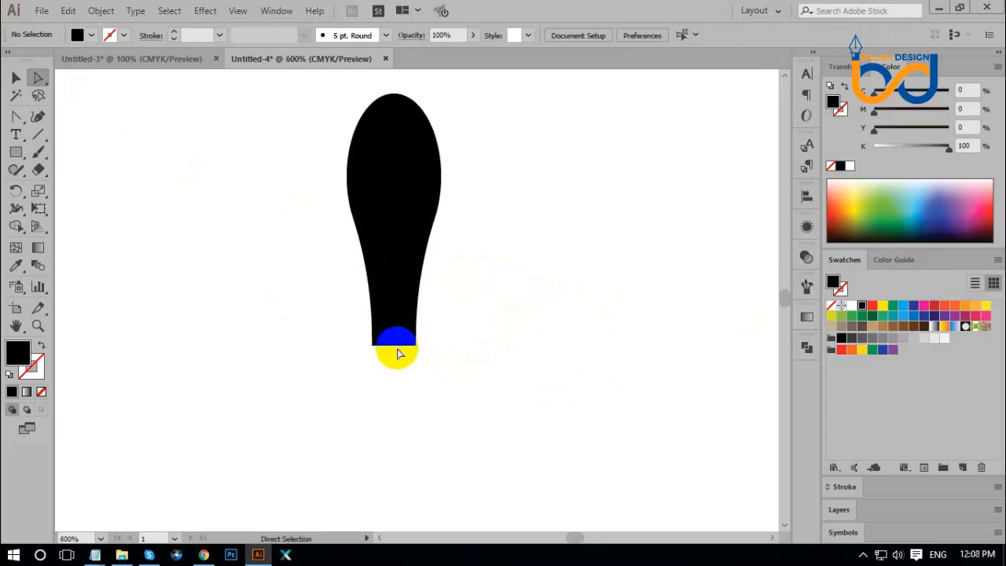
{"action": "left_click", "coordinate": [396, 348]}
{"action": "left_click", "coordinate": [415, 377]}
{"action": "left_click_drag", "start_coordinate": [353, 328], "coordinate": [381, 357]}
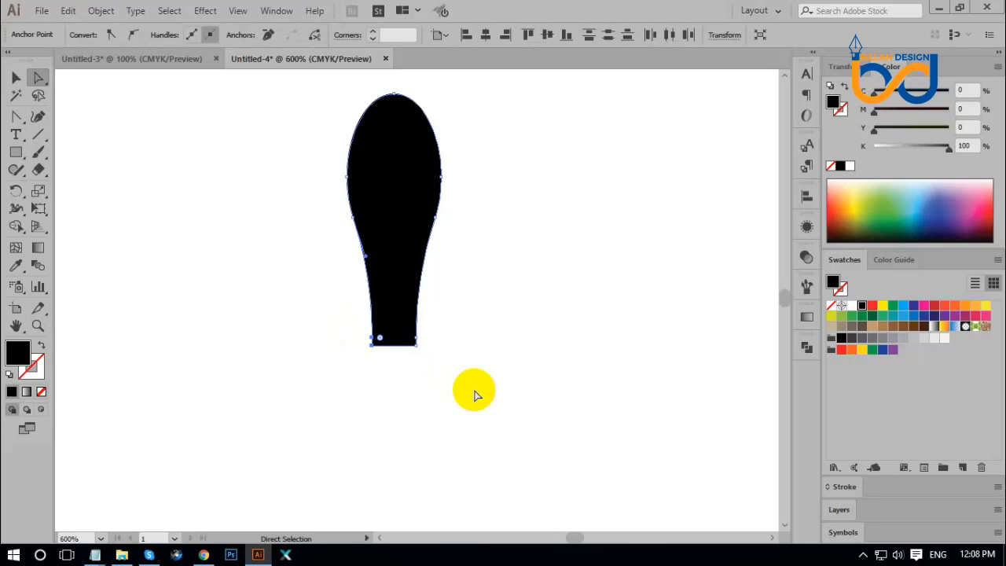
{"action": "key", "text": "Right"}
{"action": "left_click", "coordinate": [460, 348]}
{"action": "left_click_drag", "start_coordinate": [449, 330], "coordinate": [402, 357]}
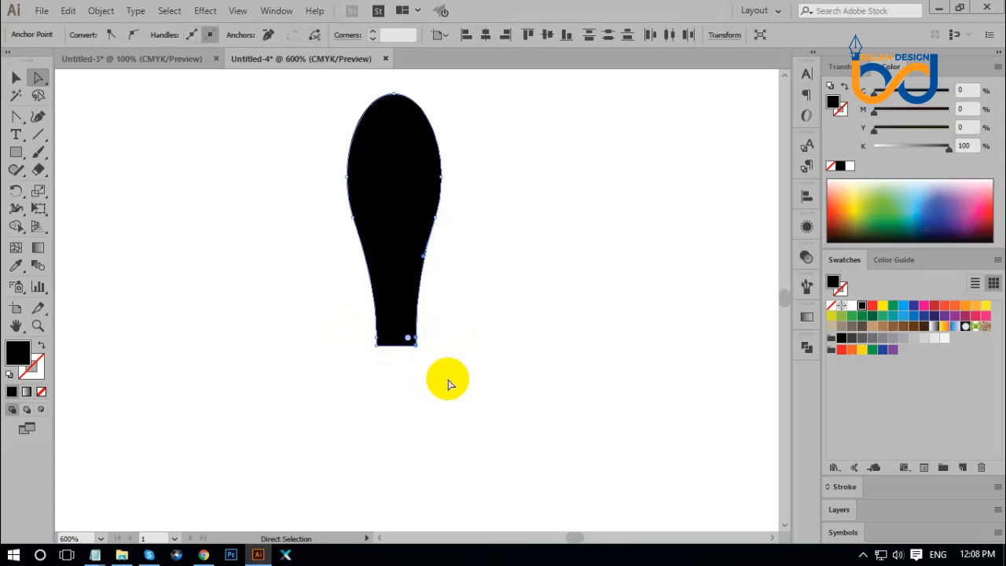
{"action": "key", "text": "Left"}
{"action": "left_click", "coordinate": [456, 386]}
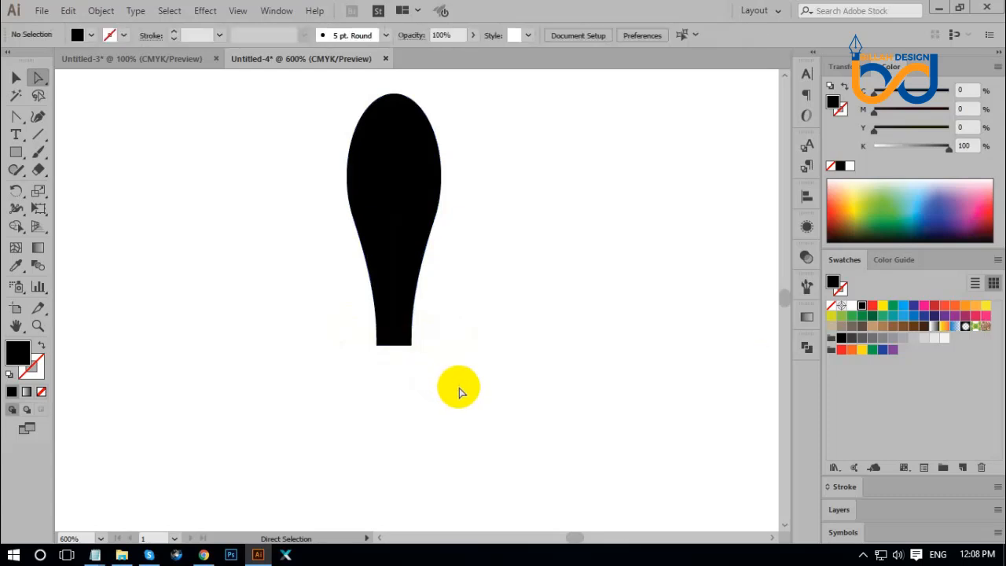
Review the tapered shape on the whole artboard and at 100% zoom.
{"action": "key", "text": "ctrl+minus"}
{"action": "key", "text": "ctrl+minus"}
{"action": "key", "text": "ctrl+minus"}
{"action": "key", "text": "ctrl+minus"}
{"action": "key", "text": "ctrl+minus"}
{"action": "key", "text": "ctrl+minus"}
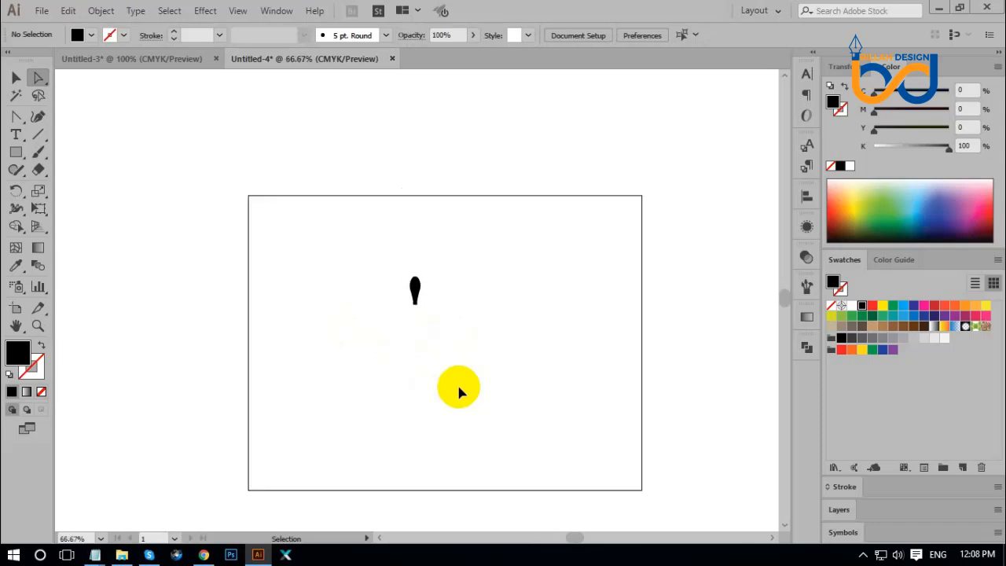
{"action": "key", "text": "ctrl+1"}
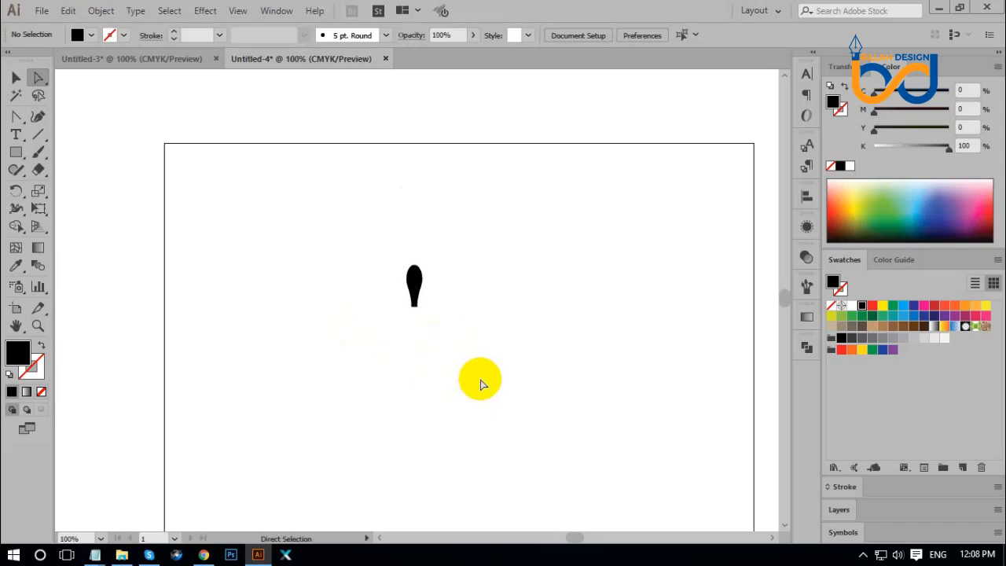
{"action": "left_click_drag", "start_coordinate": [478, 382], "coordinate": [476, 337]}
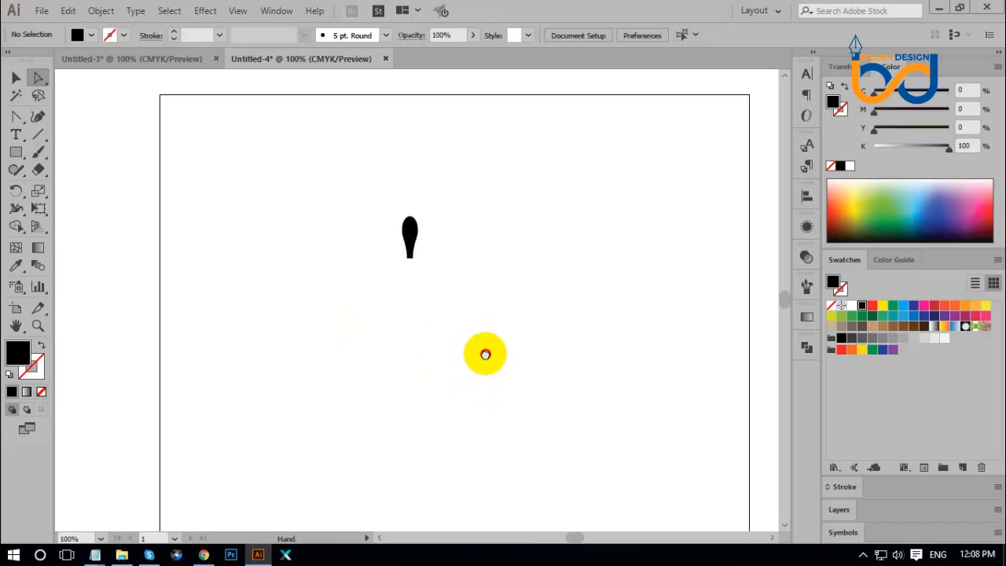
Draw a circle directly below the handle, centred on it, with its top edge at the handle's bottom end.
{"action": "left_click", "coordinate": [20, 151]}
{"action": "left_click", "coordinate": [50, 188]}
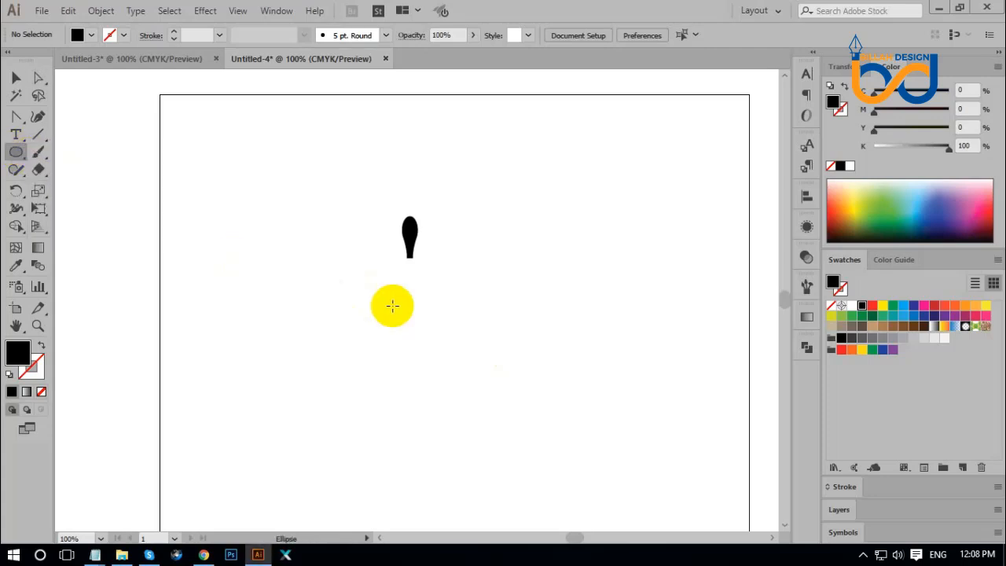
{"action": "left_click_drag", "start_coordinate": [410, 306], "coordinate": [444, 358]}
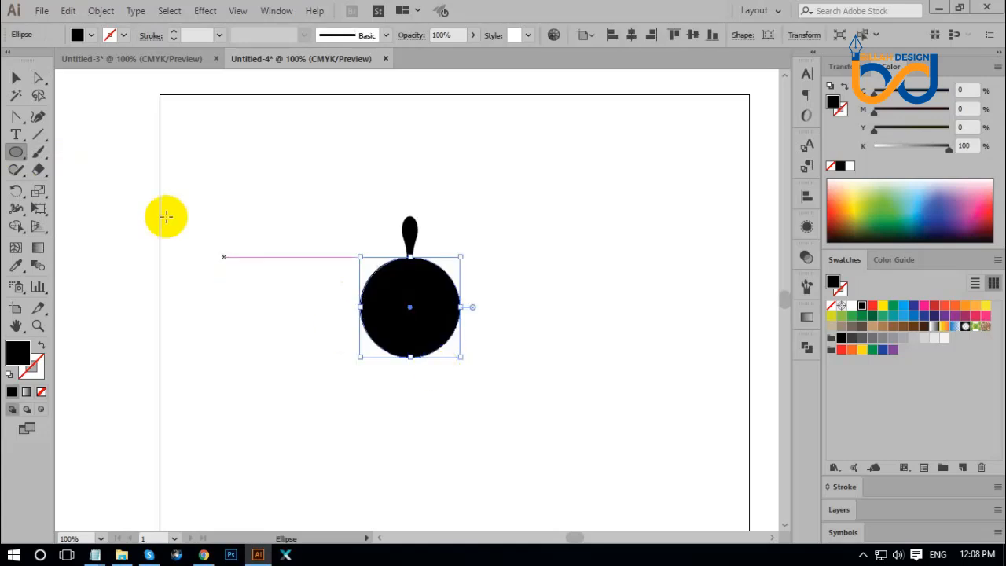
Turn the circle into an unfilled ring with a black outline and set its stroke weight to 8 pt.
{"action": "left_click", "coordinate": [17, 79]}
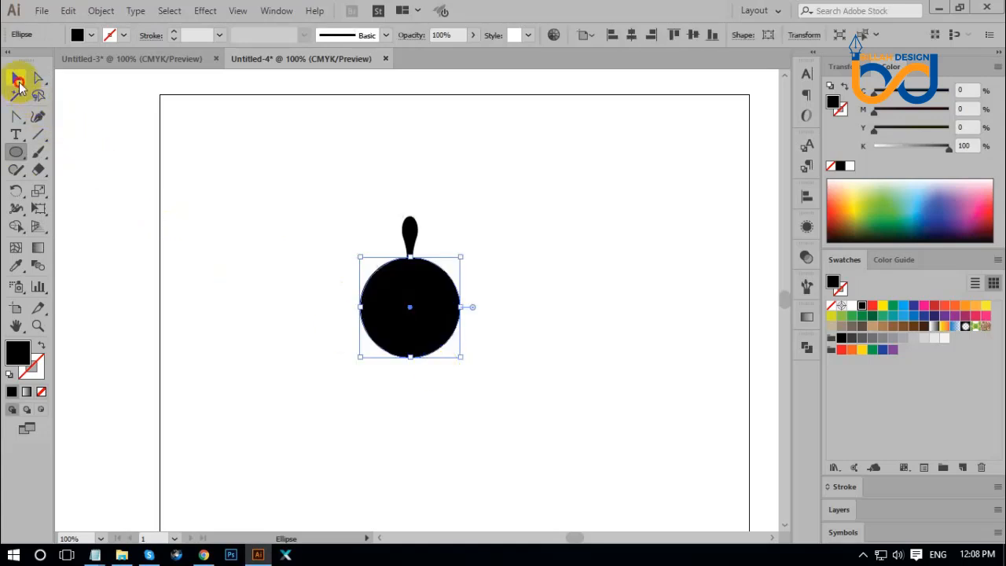
{"action": "left_click", "coordinate": [41, 344]}
{"action": "scroll", "coordinate": [199, 34], "scroll_direction": "up", "scroll_amount": 6}
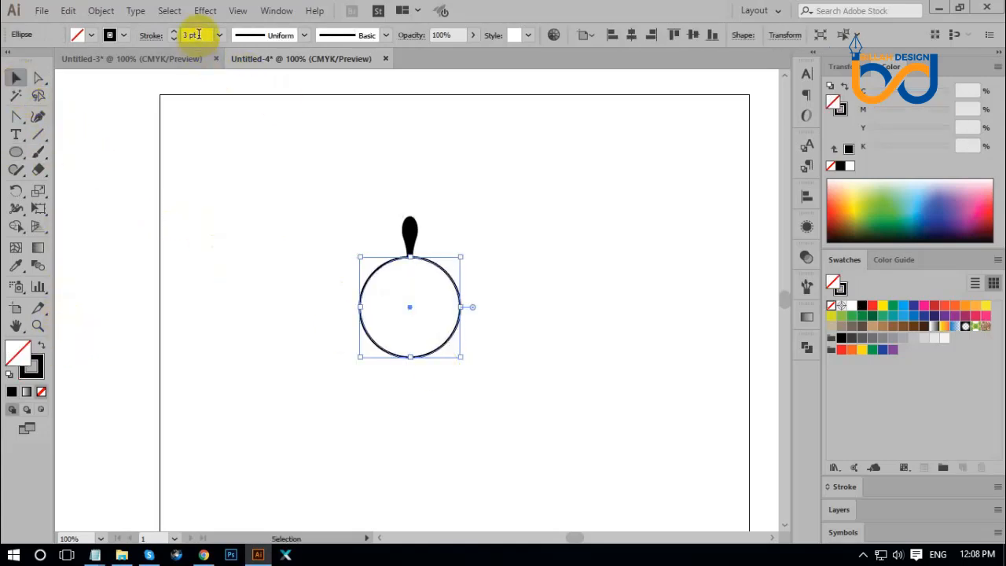
{"action": "scroll", "coordinate": [199, 34], "scroll_direction": "up", "scroll_amount": 1}
{"action": "left_click", "coordinate": [315, 318]}
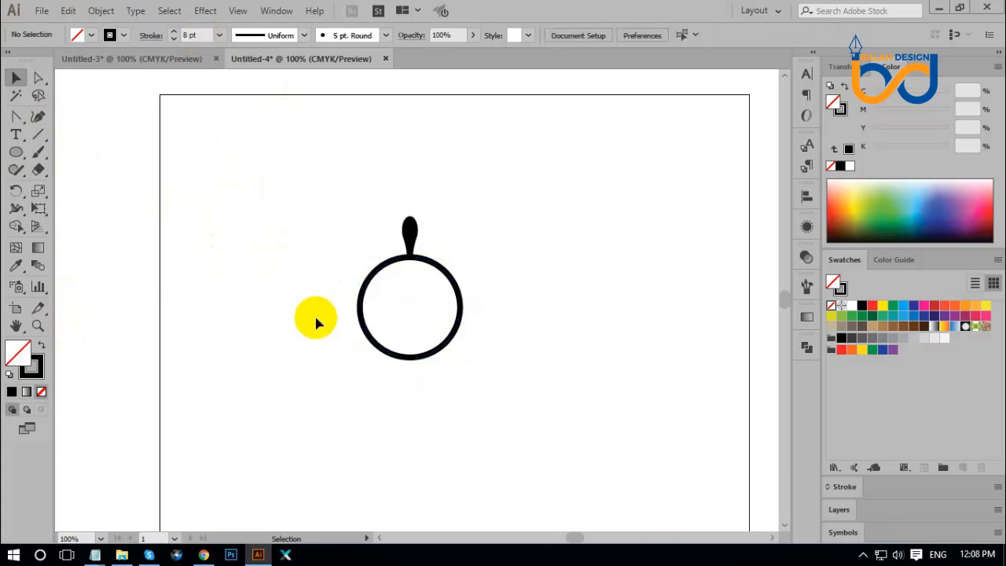
Create a smaller concentric copy of the ring inside the outer one and set its stroke to 6 pt.
{"action": "left_click", "coordinate": [453, 281]}
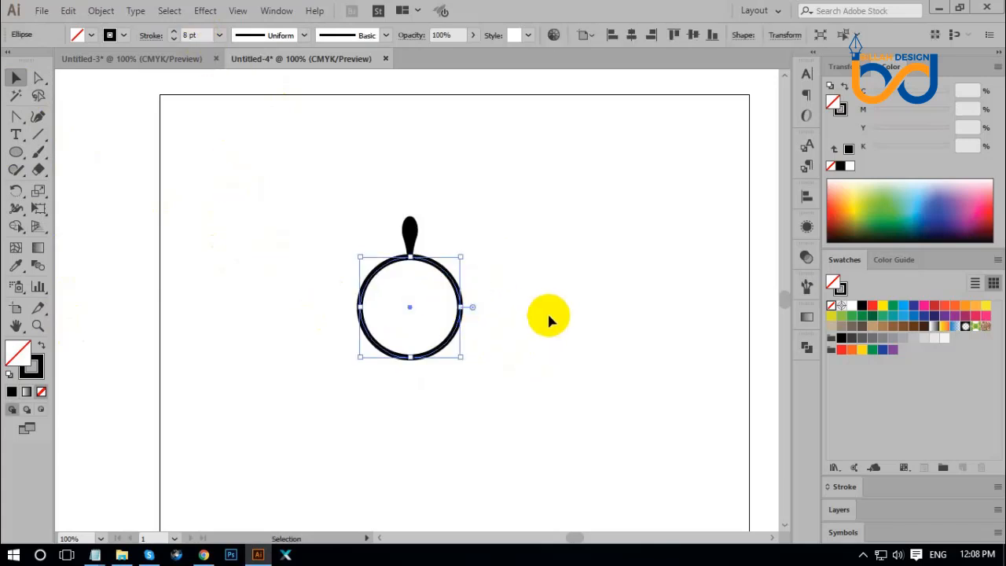
{"action": "key", "text": "a"}
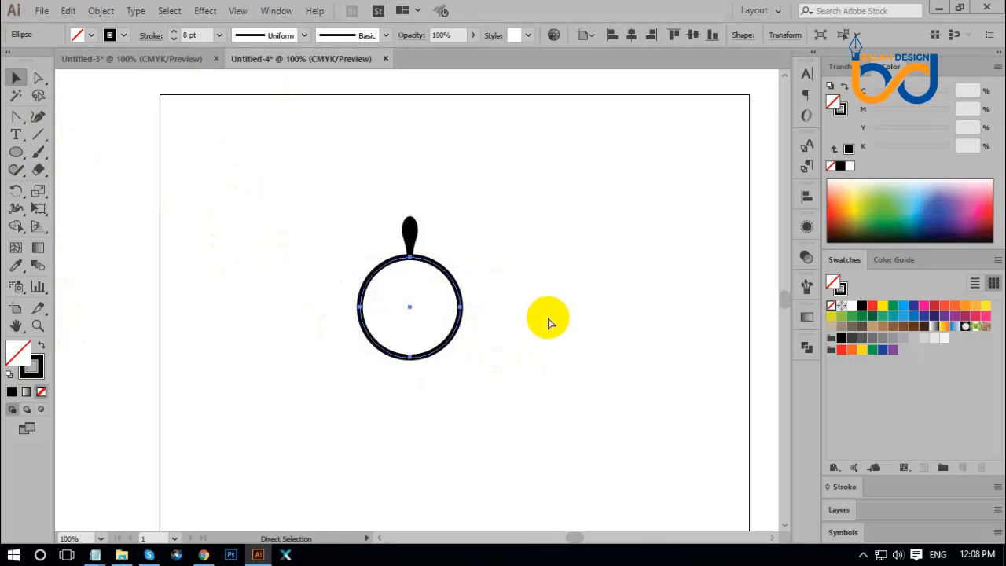
{"action": "key", "text": "v"}
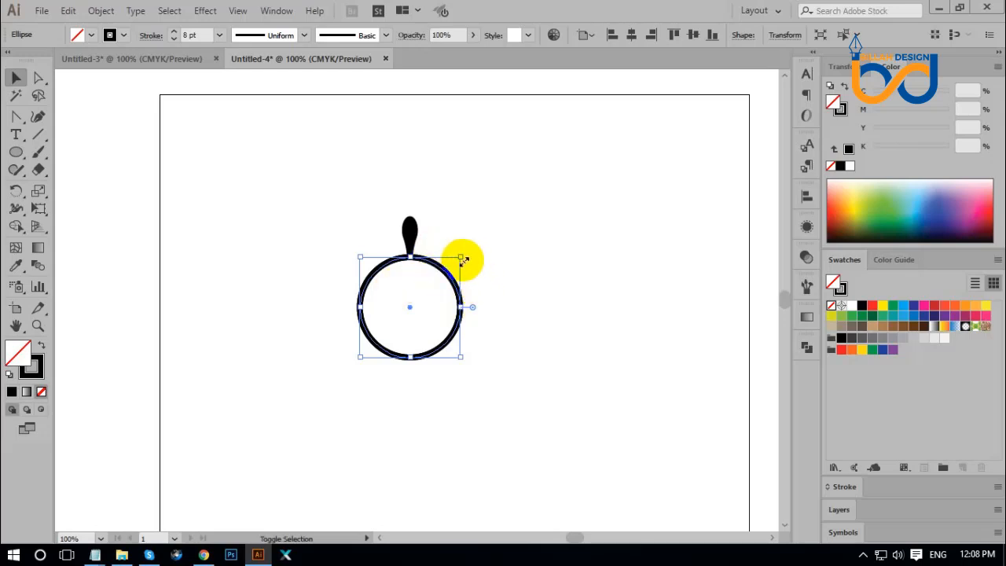
{"action": "left_click_drag", "start_coordinate": [462, 257], "coordinate": [453, 267]}
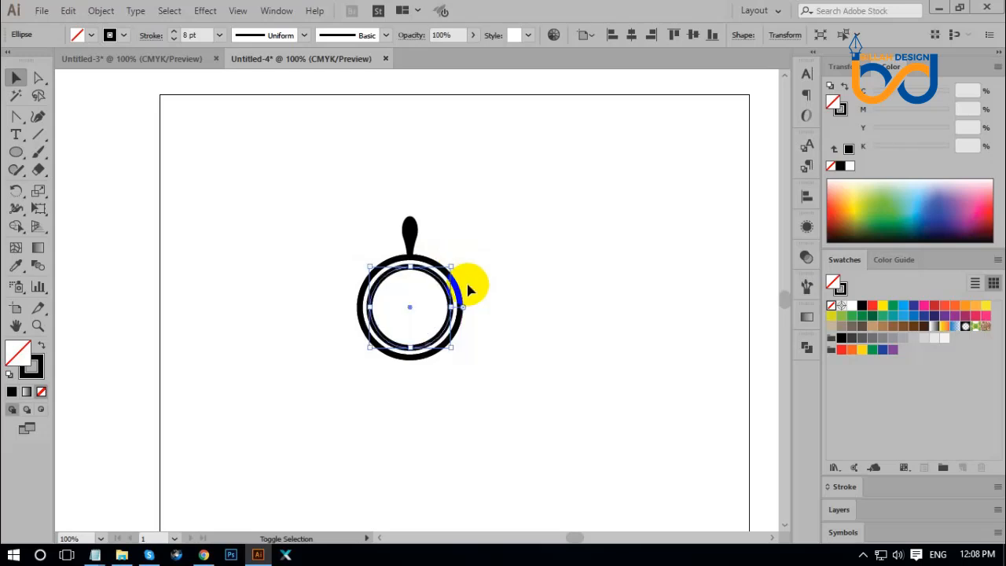
{"action": "scroll", "coordinate": [196, 33], "scroll_direction": "down", "scroll_amount": 1}
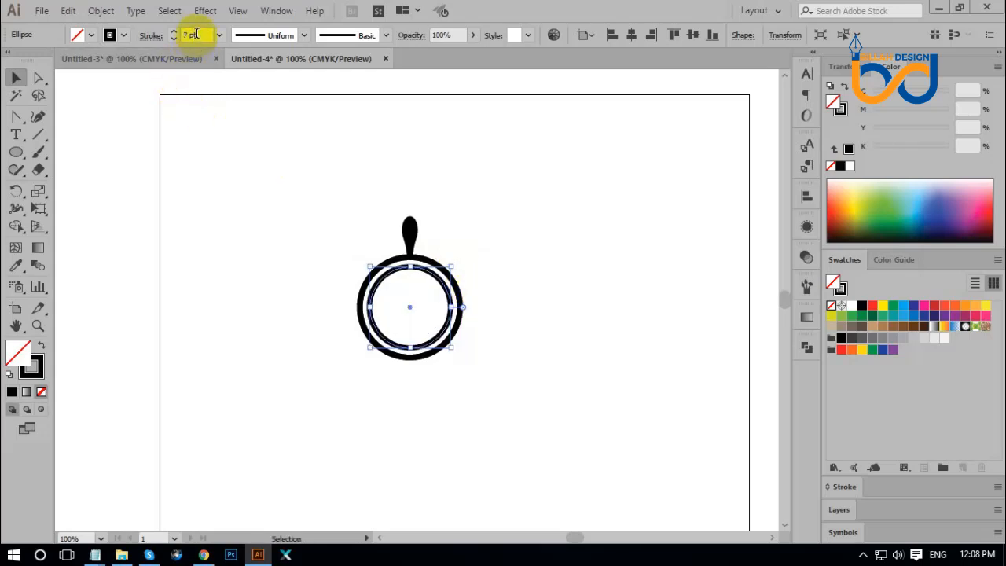
{"action": "scroll", "coordinate": [197, 34], "scroll_direction": "down", "scroll_amount": 1}
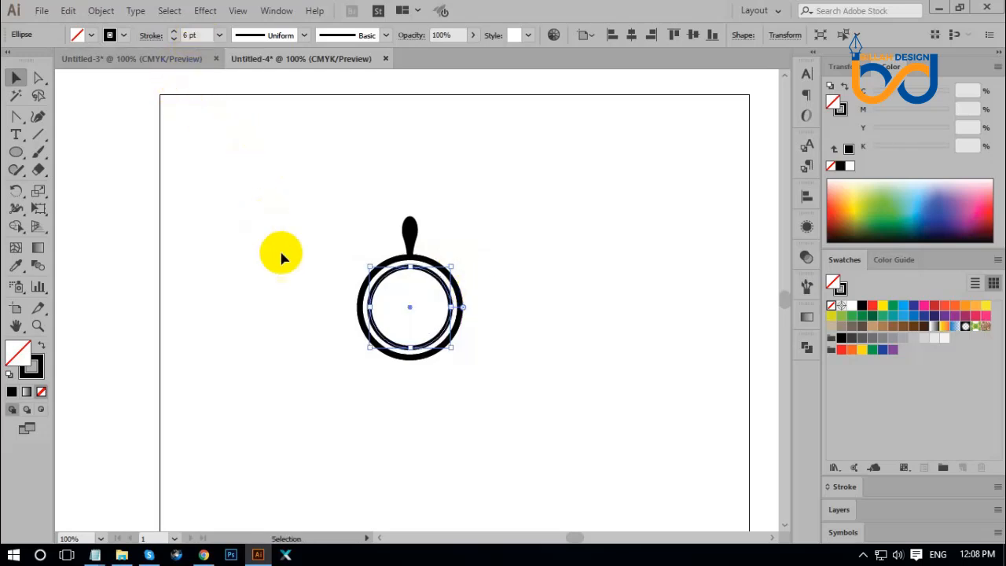
{"action": "left_click", "coordinate": [463, 393]}
Scale the handle down proportionally from its bottom end to about 18.5 by 49.5 pt so it clears the outer ring.
{"action": "key", "text": "ctrl+plus"}
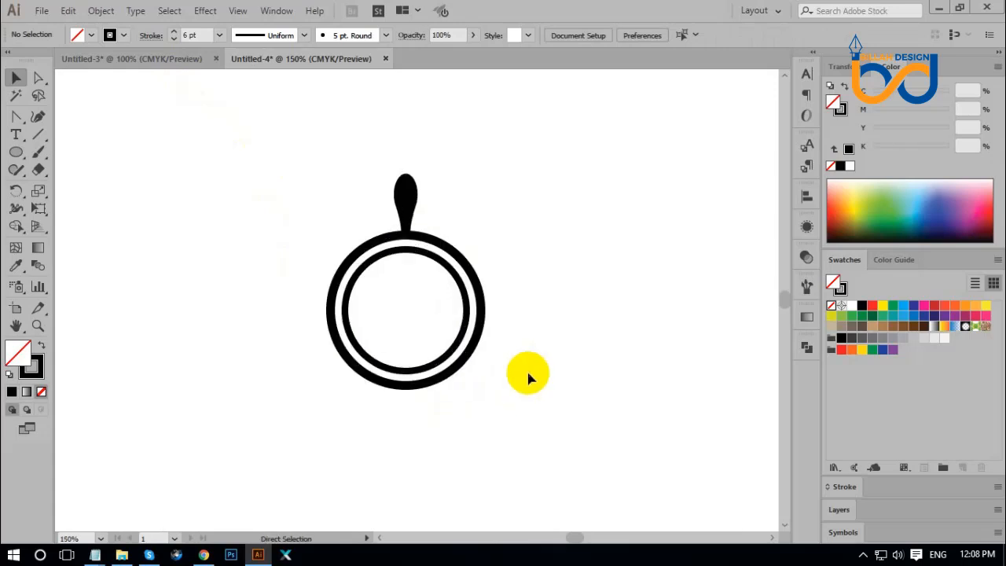
{"action": "left_click_drag", "start_coordinate": [514, 258], "coordinate": [523, 279]}
{"action": "left_click", "coordinate": [421, 231]}
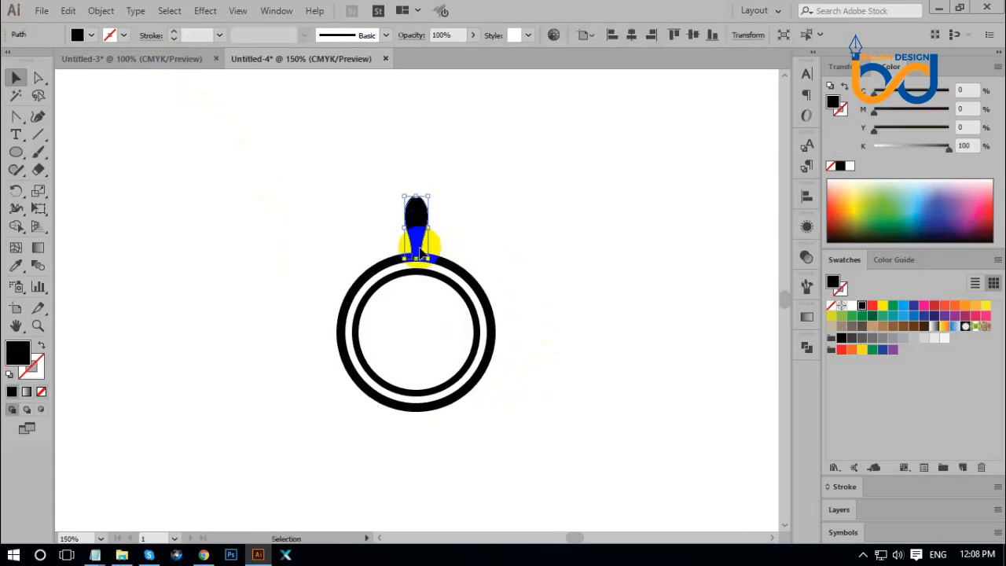
{"action": "left_click_drag", "start_coordinate": [415, 256], "coordinate": [415, 251]}
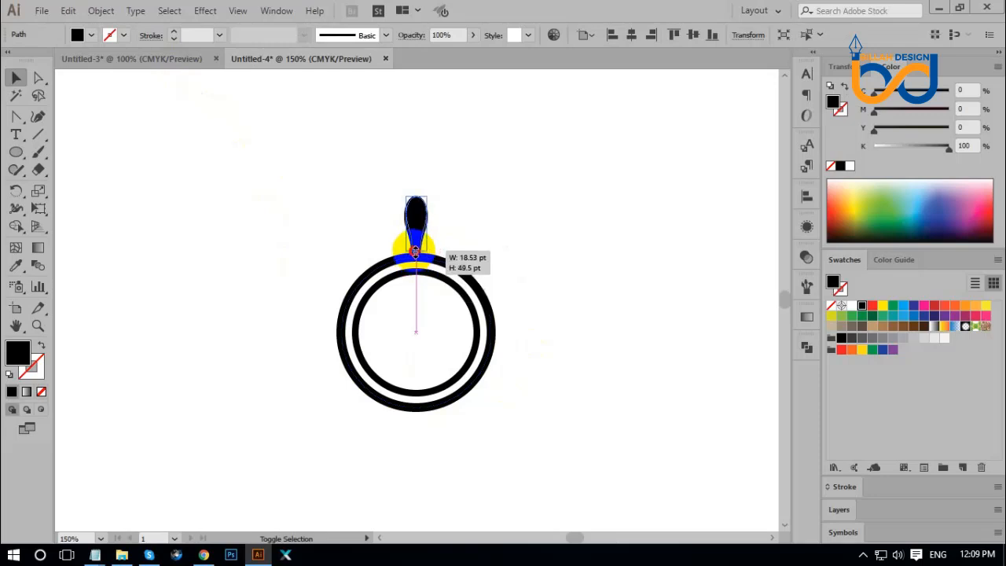
{"action": "left_click", "coordinate": [569, 328]}
{"action": "key", "text": "ctrl+minus"}
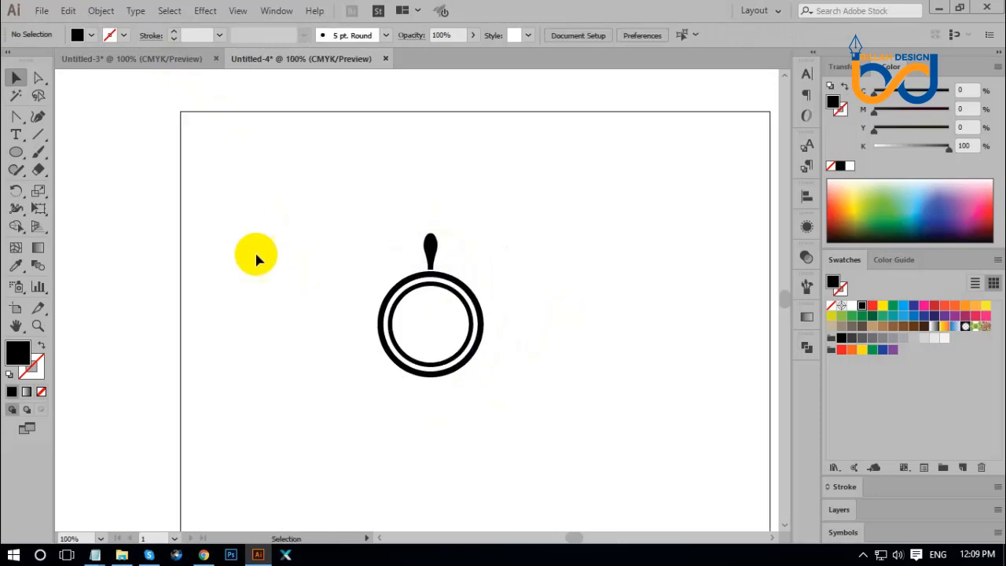
Draw a vertical line from the rings' centre to the inner ring's top and copy the inner ring's stroke style onto it.
{"action": "left_click", "coordinate": [37, 136]}
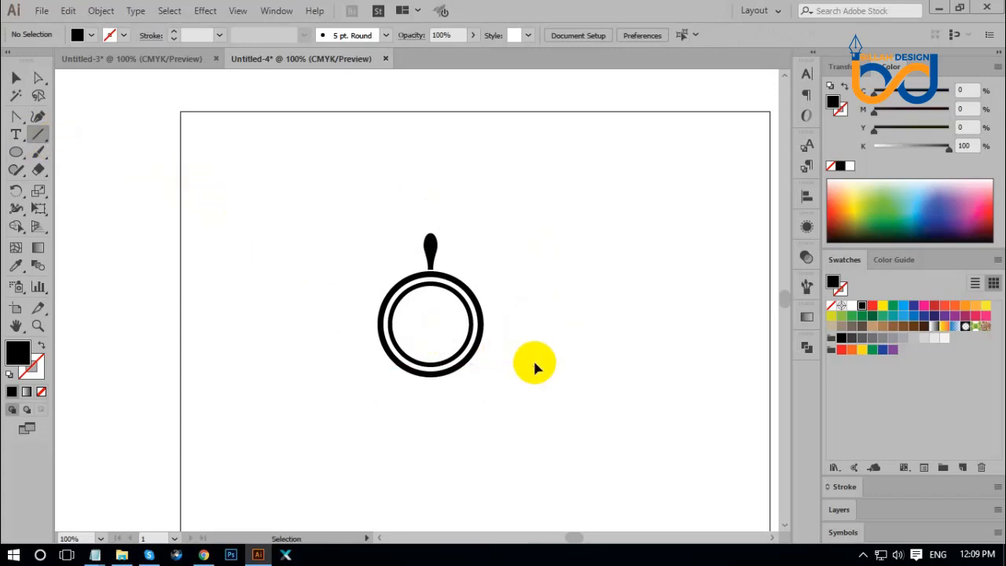
{"action": "key", "text": "ctrl+plus"}
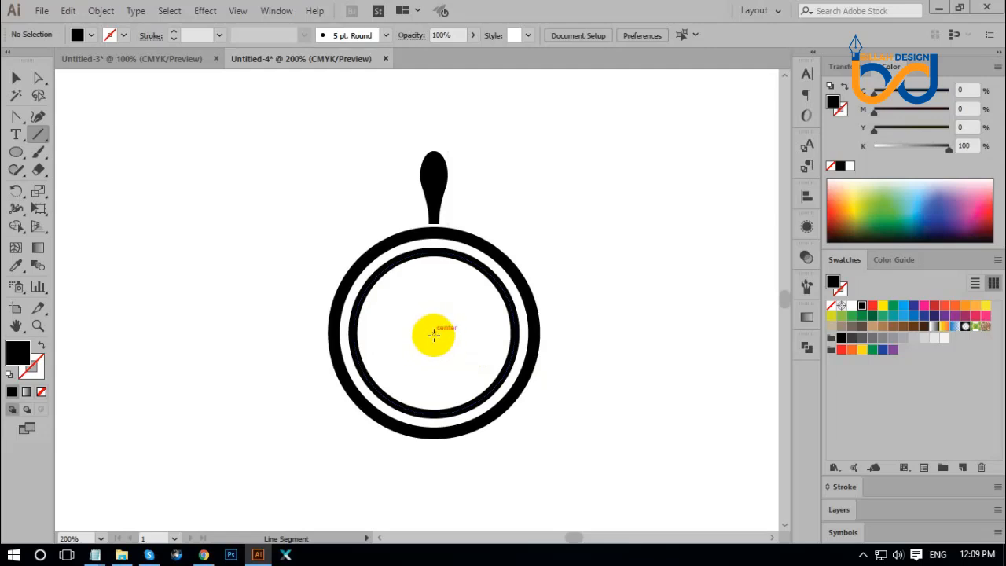
{"action": "left_click_drag", "start_coordinate": [434, 333], "coordinate": [434, 252]}
{"action": "key", "text": "i"}
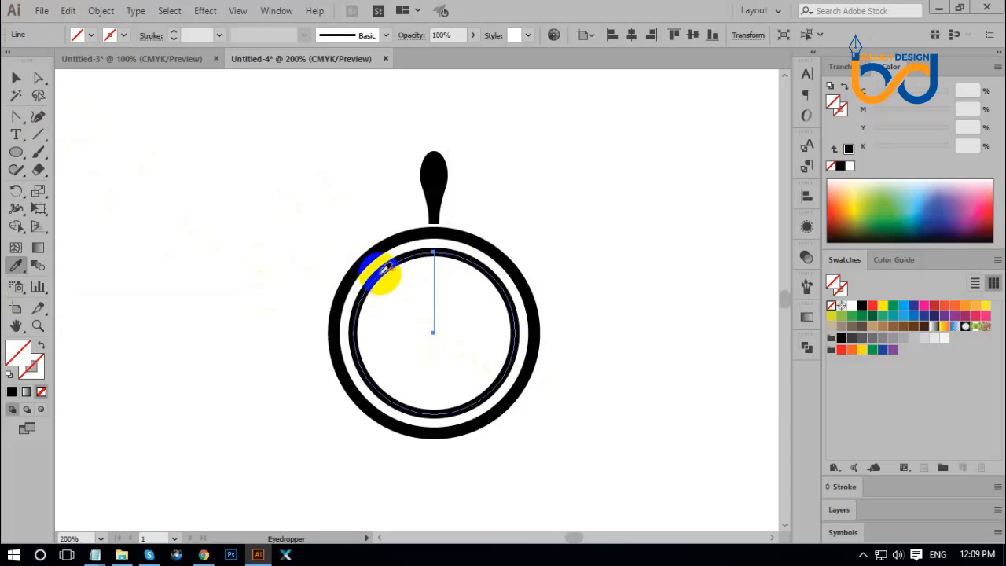
{"action": "left_click", "coordinate": [384, 269]}
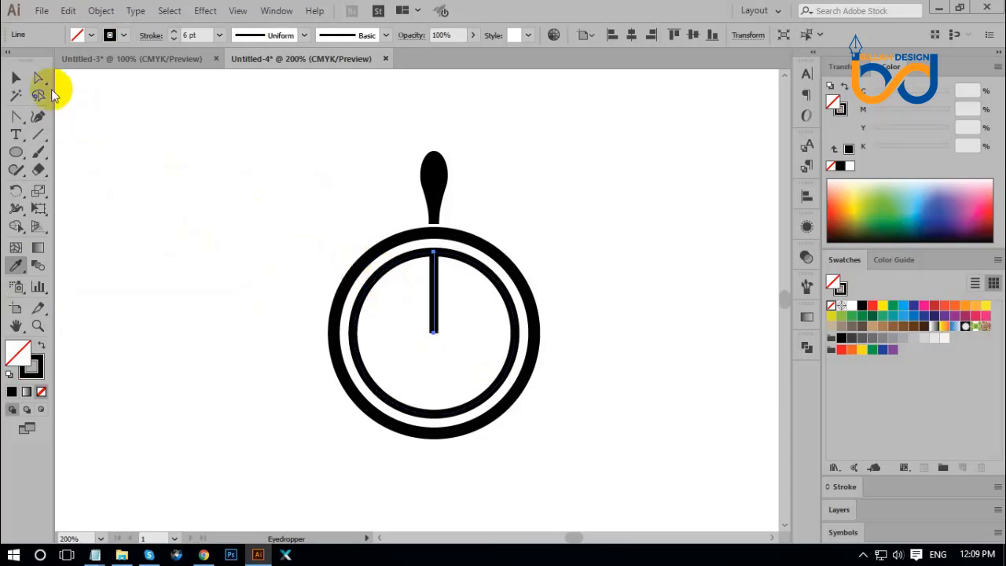
{"action": "left_click", "coordinate": [24, 79]}
{"action": "left_click", "coordinate": [548, 371]}
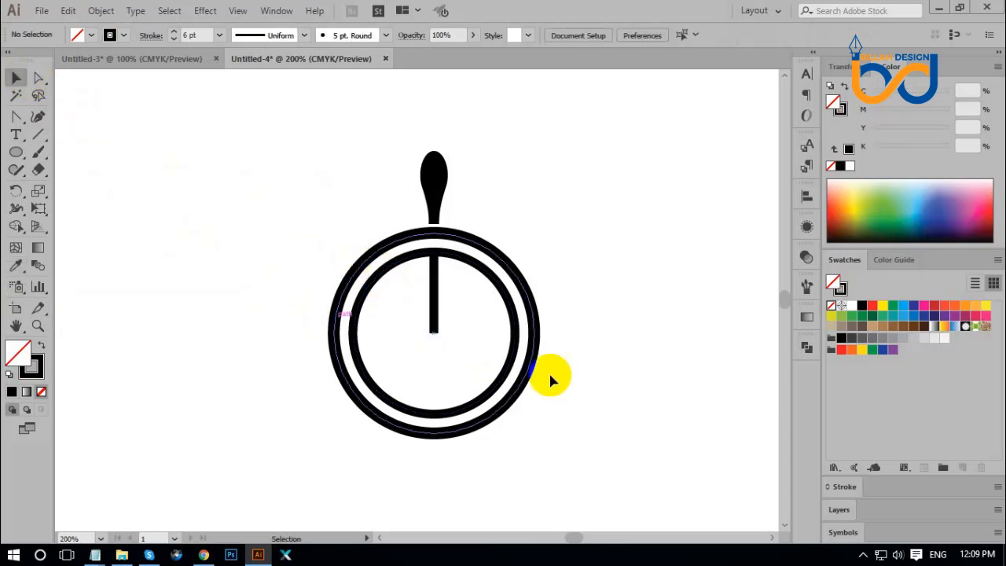
Make the handle above the outer ring slightly smaller, keeping it centred over the spoke.
{"action": "key", "text": "ctrl+minus"}
{"action": "mouse_move", "coordinate": [445, 203]}
{"action": "left_mouse_down"}
{"action": "mouse_move", "coordinate": [440, 187]}
{"action": "mouse_move", "coordinate": [440, 197]}
{"action": "left_mouse_up"}
{"action": "left_click", "coordinate": [573, 275]}
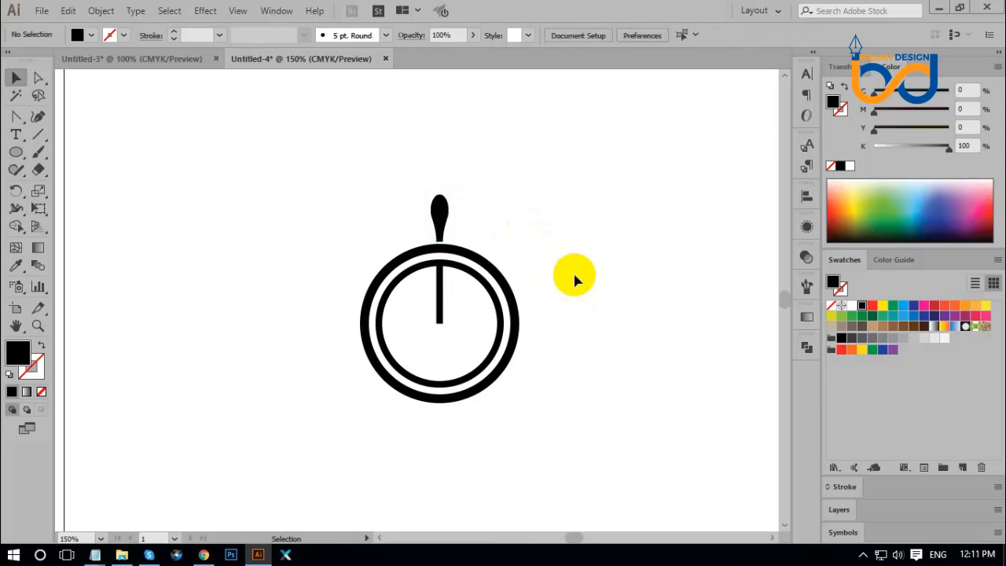
Reduce the vertical spoke's stroke weight to 5 pt.
{"action": "left_click", "coordinate": [440, 284]}
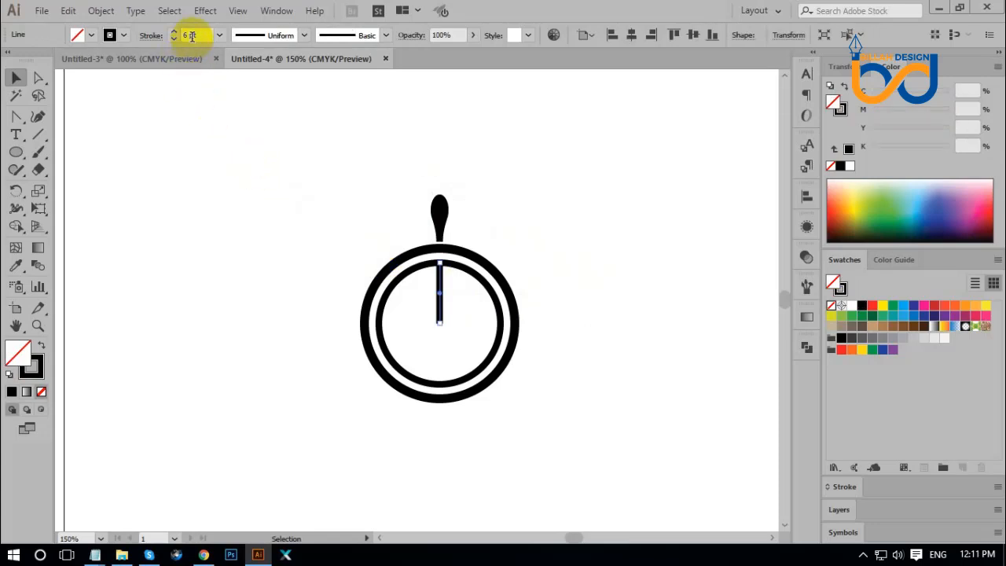
{"action": "scroll", "coordinate": [192, 36], "scroll_direction": "down", "scroll_amount": 1}
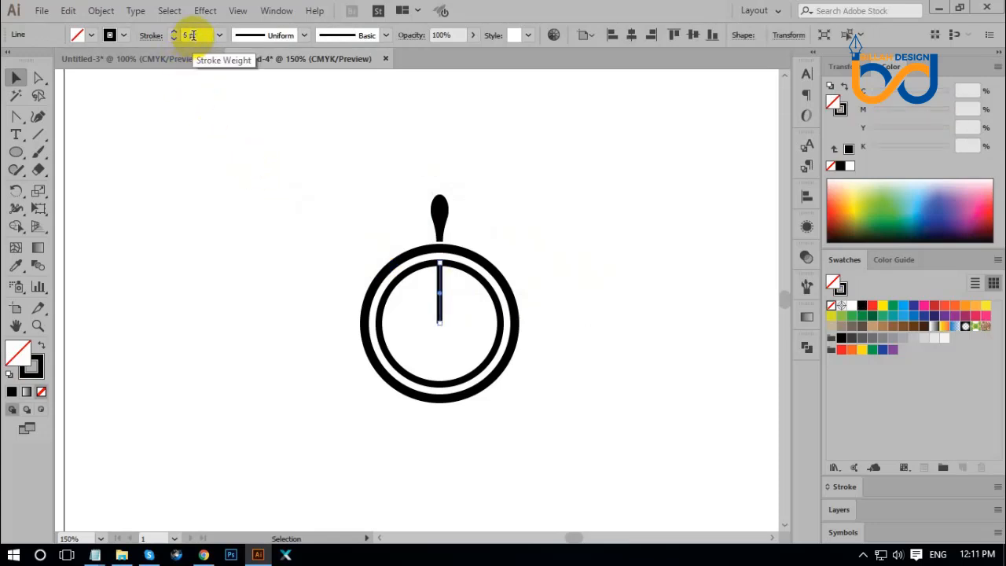
{"action": "left_click", "coordinate": [289, 165]}
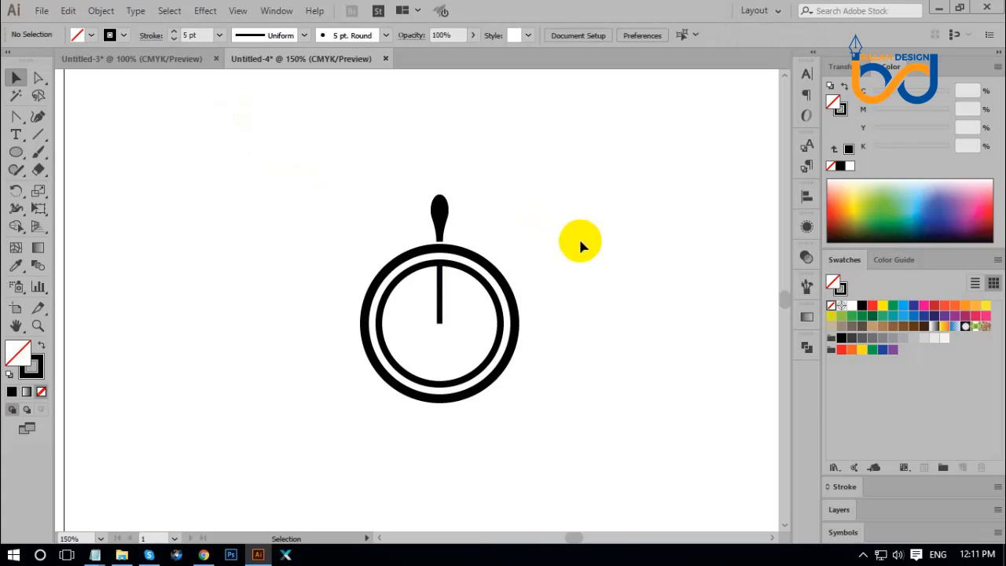
{"action": "key", "text": "shift+x"}
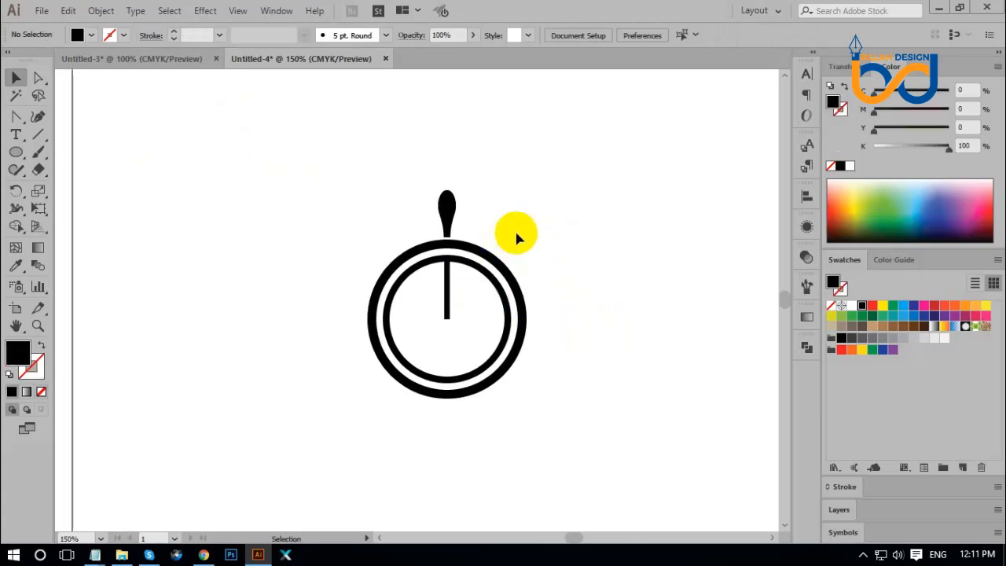
Create a copy of the handle and spoke together, rotated 45° around the centre of the rings.
{"action": "left_click", "coordinate": [450, 206]}
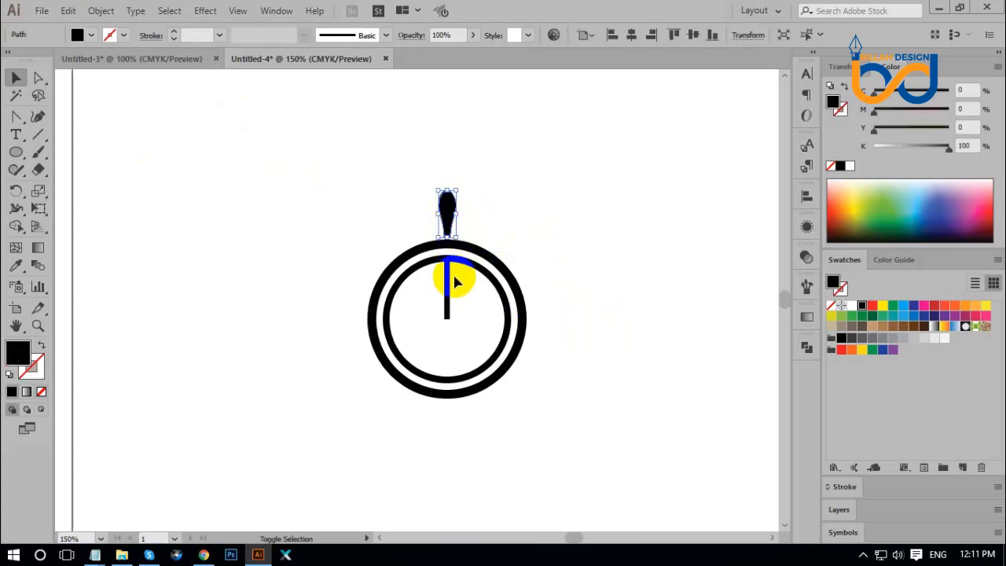
{"action": "left_click", "coordinate": [451, 280], "text": "shift"}
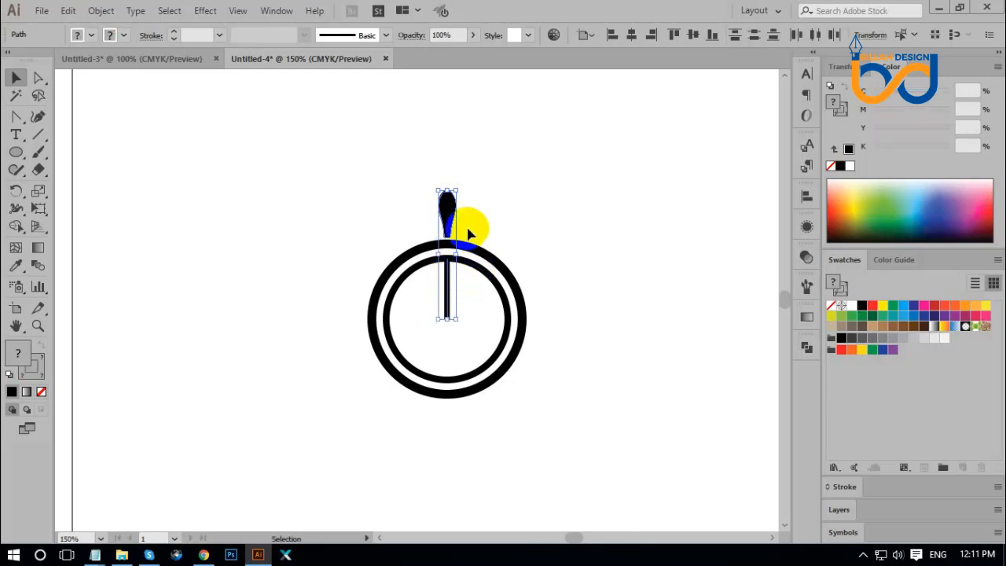
{"action": "left_click", "coordinate": [17, 190]}
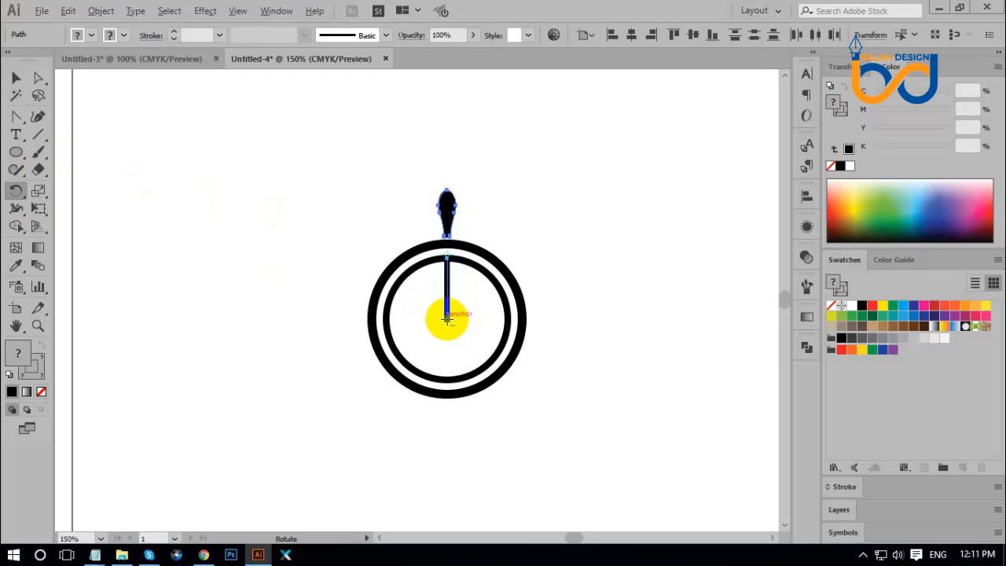
{"action": "left_click", "coordinate": [446, 318], "text": "alt"}
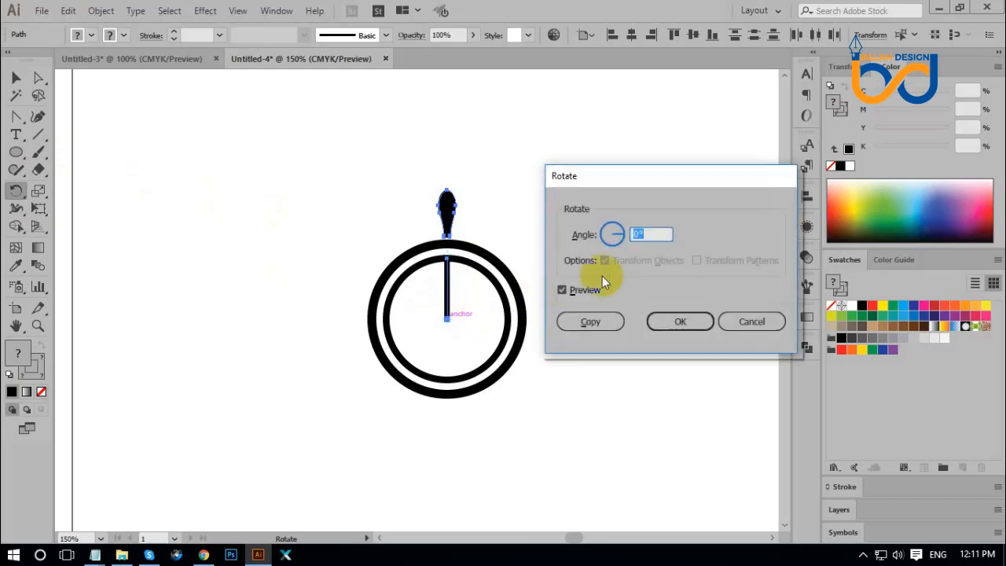
{"action": "left_click_drag", "start_coordinate": [685, 177], "coordinate": [683, 153]}
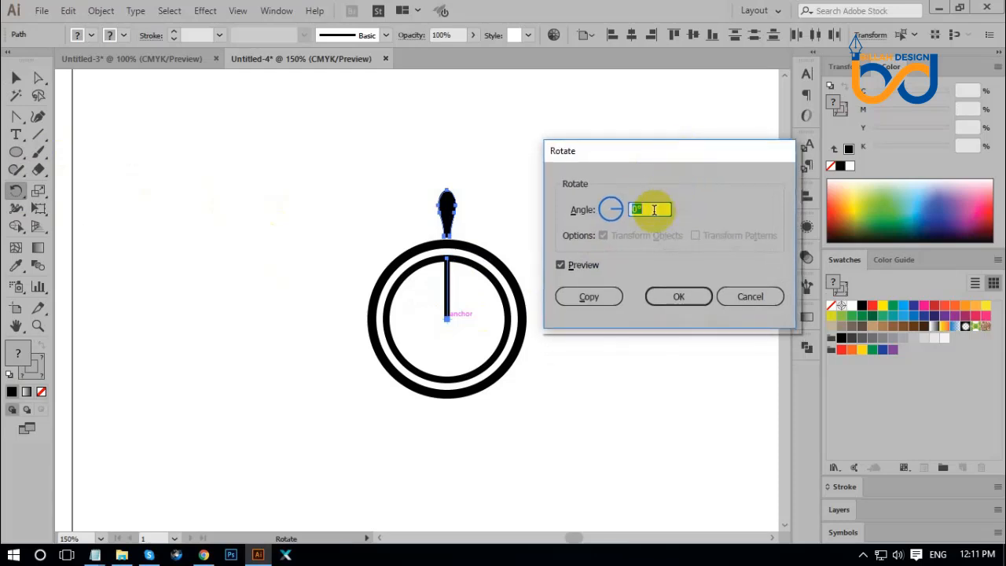
{"action": "type", "text": "45"}
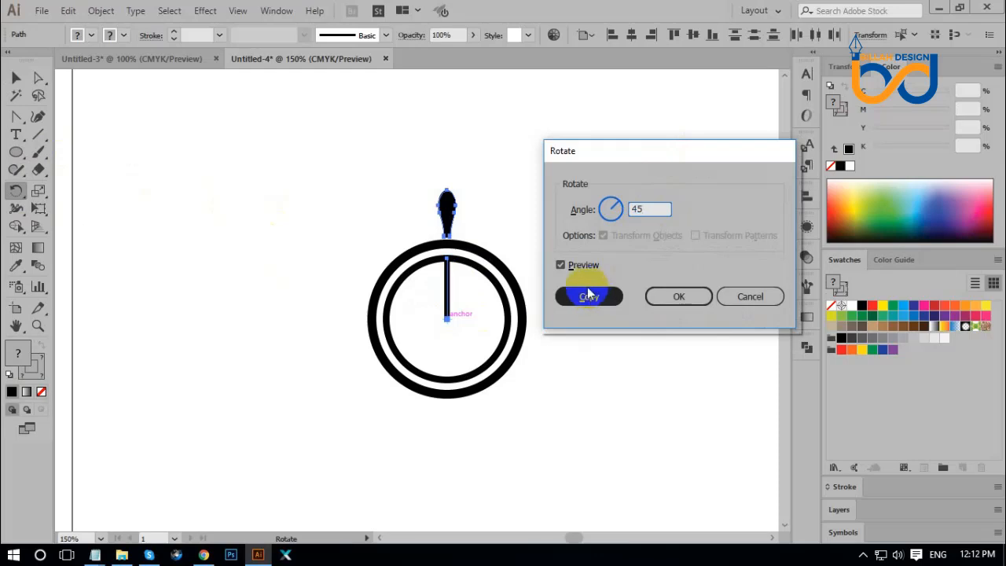
{"action": "left_click", "coordinate": [560, 266]}
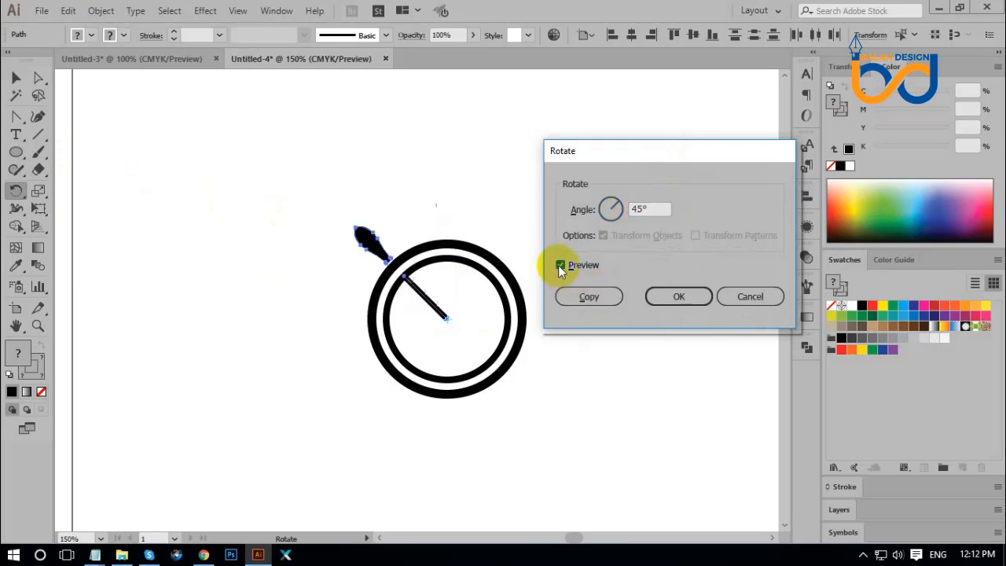
{"action": "left_click", "coordinate": [559, 266]}
{"action": "left_click", "coordinate": [560, 265]}
{"action": "left_click", "coordinate": [559, 265]}
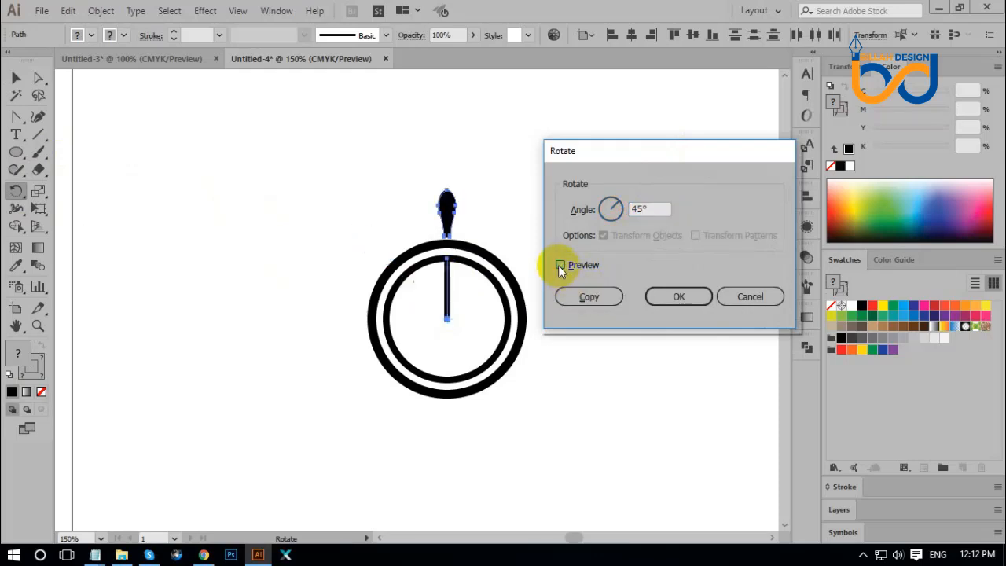
{"action": "left_click", "coordinate": [588, 297]}
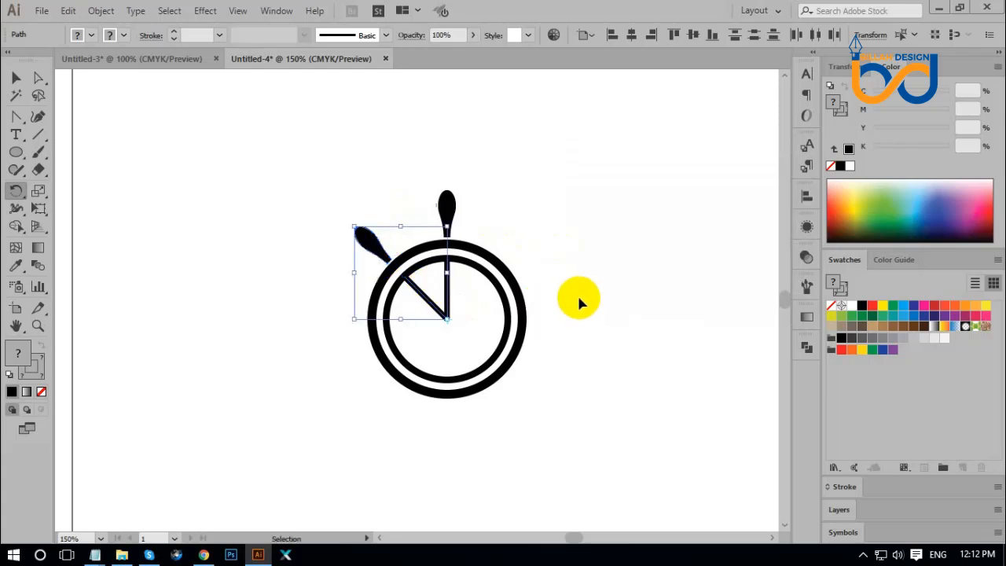
Repeat the rotated copy six more times to distribute eight handles and spokes around the wheel.
{"action": "key", "text": "ctrl+d"}
{"action": "key", "text": "ctrl+d"}
{"action": "key", "text": "ctrl+d"}
{"action": "key", "text": "ctrl+d"}
{"action": "key", "text": "ctrl+d"}
{"action": "key", "text": "ctrl+d"}
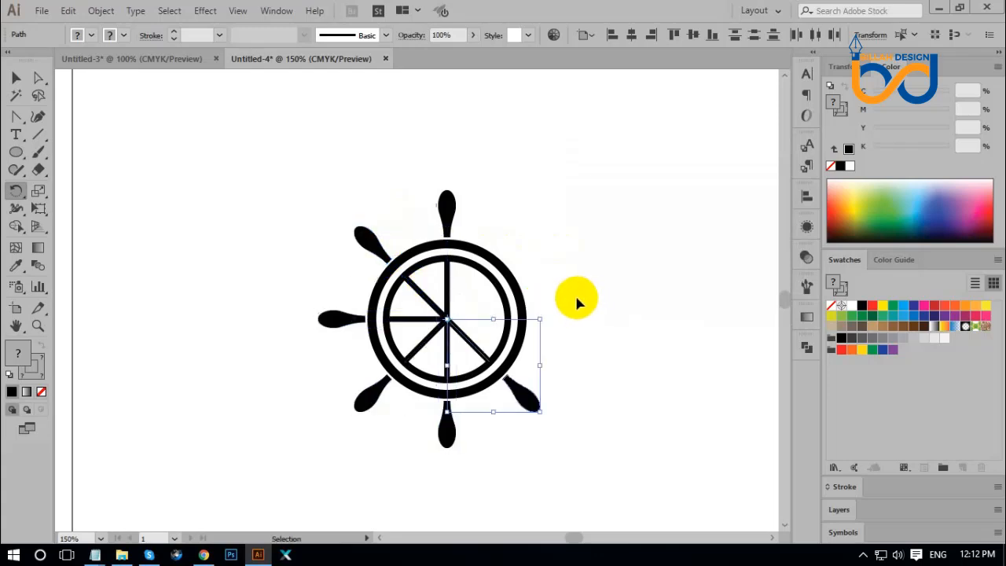
Deselect the artwork and examine the complete ship's wheel at several magnifications.
{"action": "left_click", "coordinate": [16, 78]}
{"action": "left_click", "coordinate": [599, 346]}
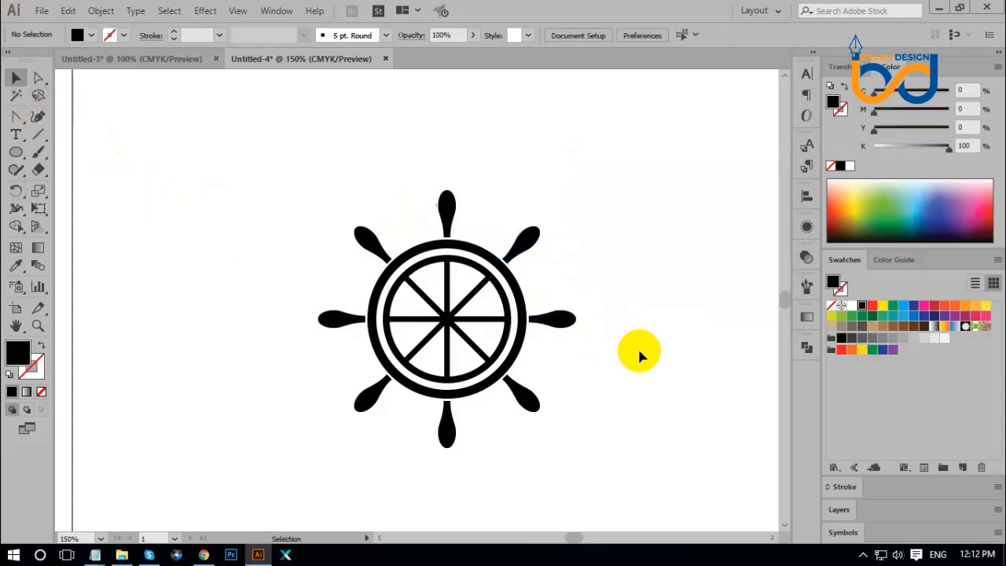
{"action": "key", "text": "ctrl+minus"}
{"action": "key", "text": "ctrl+minus"}
{"action": "key", "text": "ctrl+minus"}
{"action": "key", "text": "ctrl+plus"}
{"action": "key", "text": "ctrl+plus"}
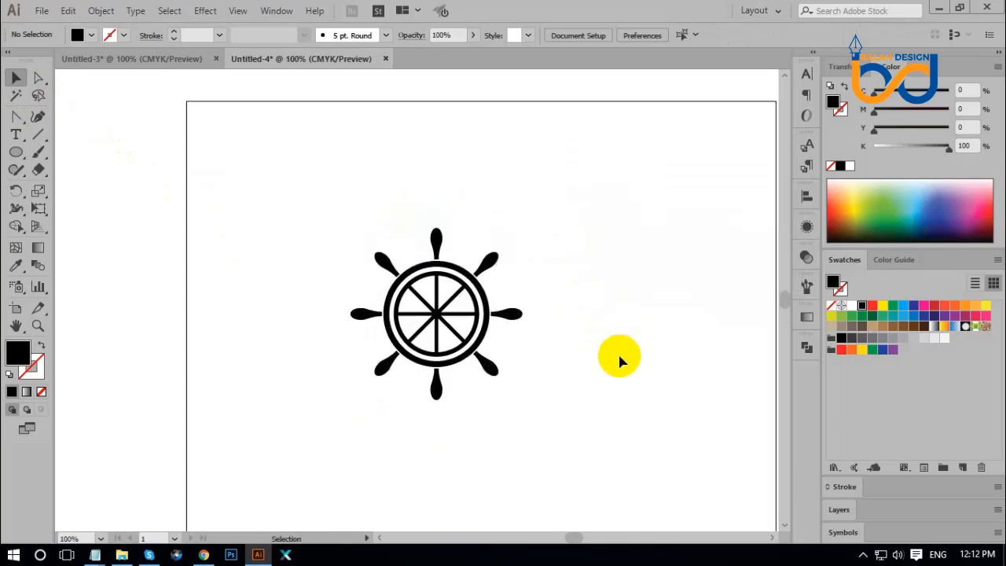
{"action": "key", "text": "space"}
{"action": "left_click_drag", "start_coordinate": [612, 356], "coordinate": [607, 345]}
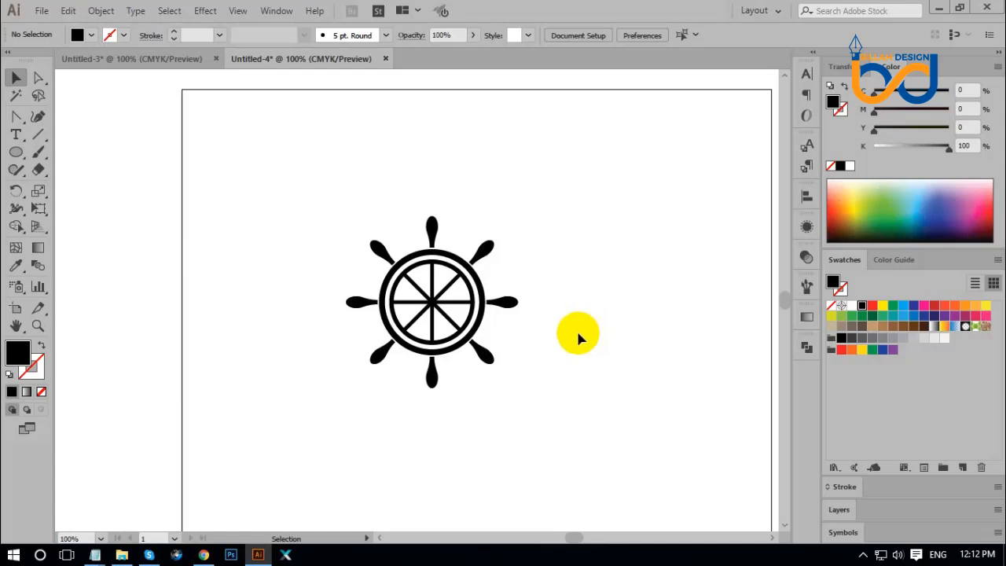
{"action": "key", "text": "ctrl+plus"}
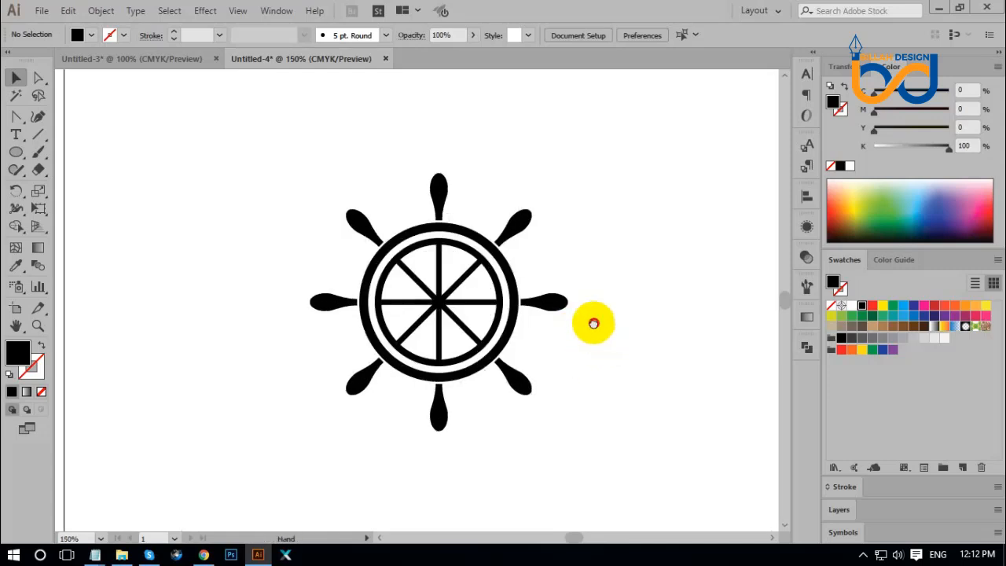
{"action": "left_click_drag", "start_coordinate": [594, 323], "coordinate": [571, 312]}
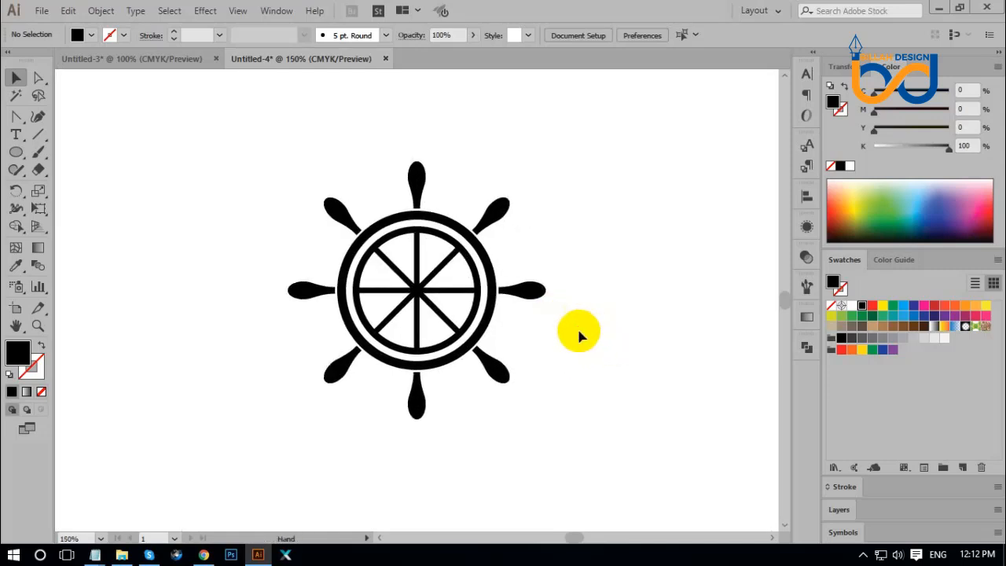
Select the stroked rings and spokes with the Magic Wand and expand their fill and stroke into shapes.
{"action": "left_click", "coordinate": [17, 95]}
{"action": "left_click", "coordinate": [388, 220]}
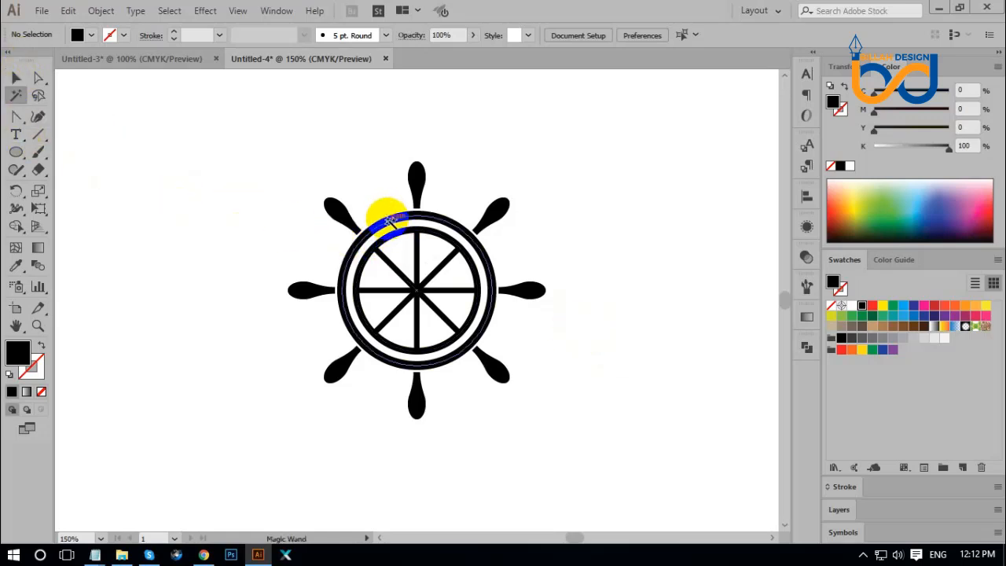
{"action": "left_click", "coordinate": [388, 220]}
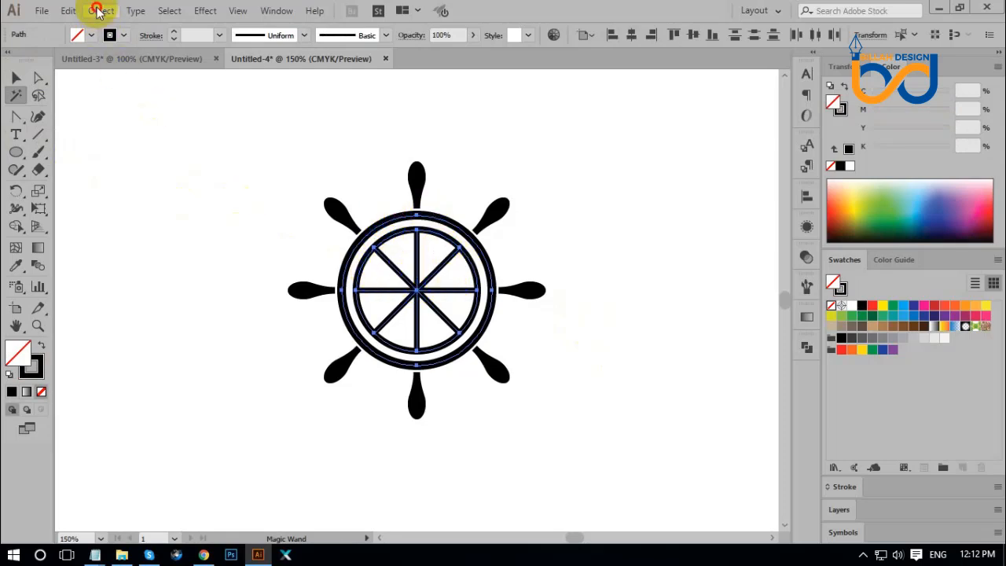
{"action": "left_click", "coordinate": [98, 10]}
{"action": "left_click", "coordinate": [163, 150]}
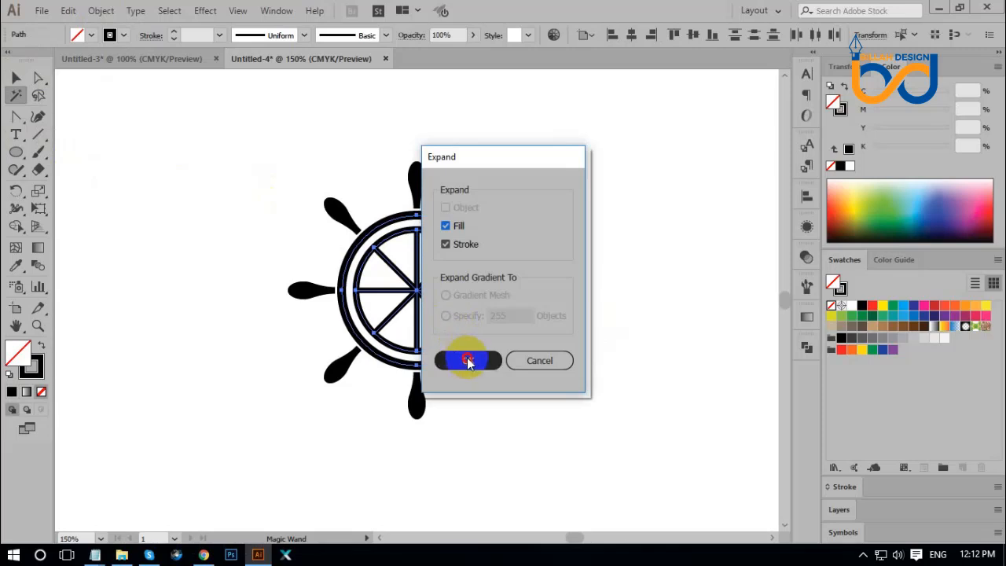
{"action": "left_click", "coordinate": [467, 359]}
Select the expanded rings and spokes together with all eight handles and group them into one object.
{"action": "left_click", "coordinate": [17, 78]}
{"action": "left_click", "coordinate": [399, 222]}
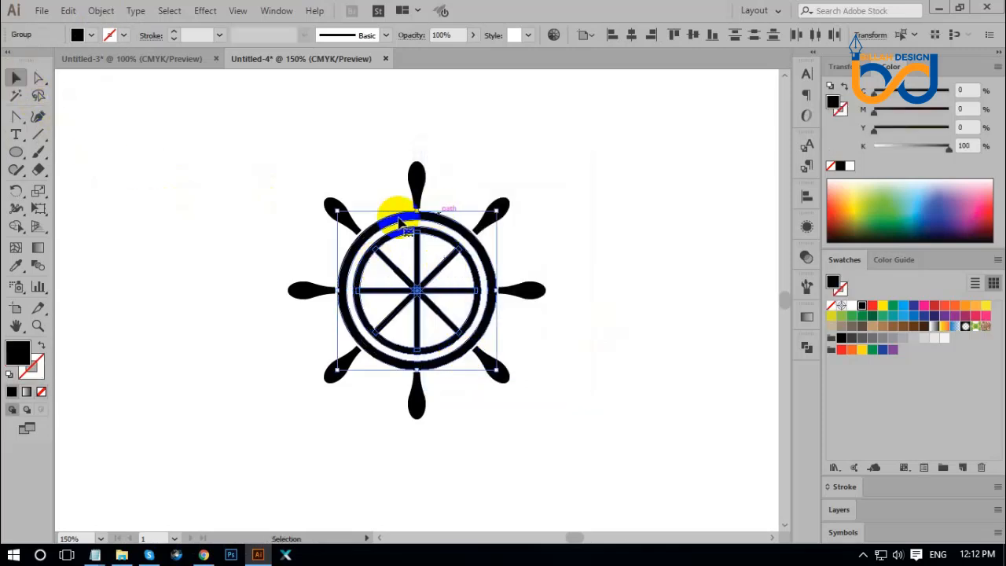
{"action": "left_click", "coordinate": [553, 236]}
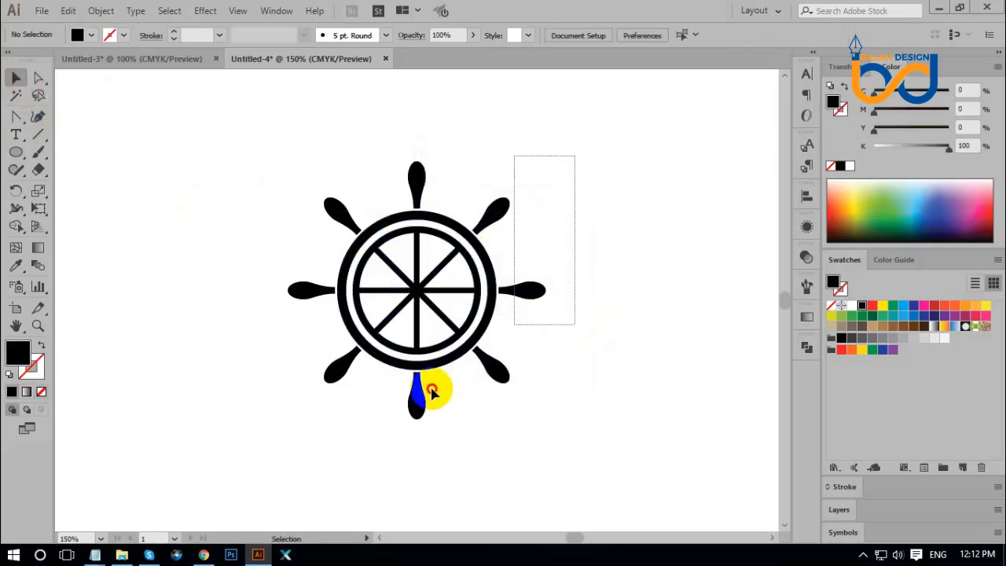
{"action": "left_click_drag", "start_coordinate": [431, 392], "coordinate": [267, 425]}
{"action": "key", "text": "a"}
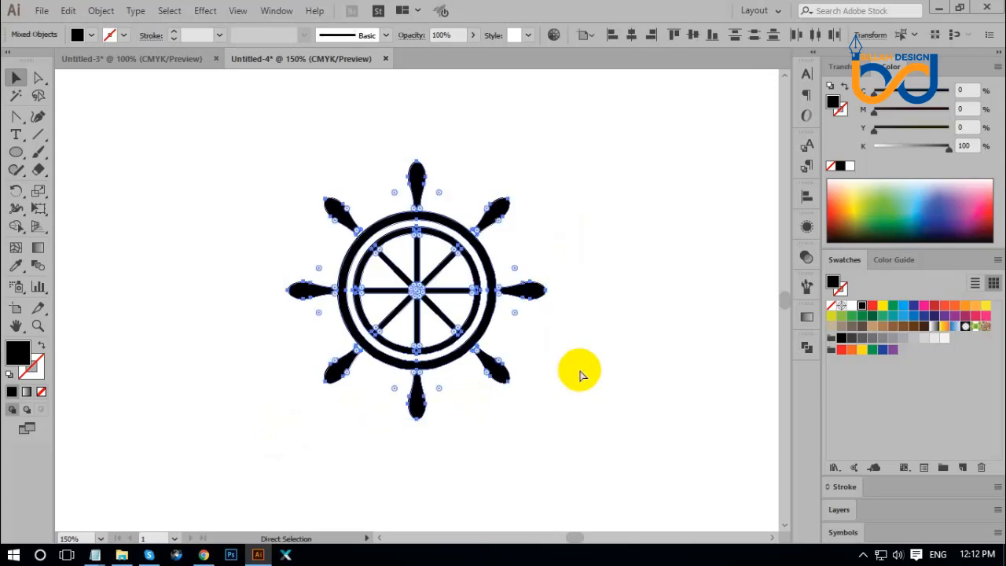
{"action": "key", "text": "v"}
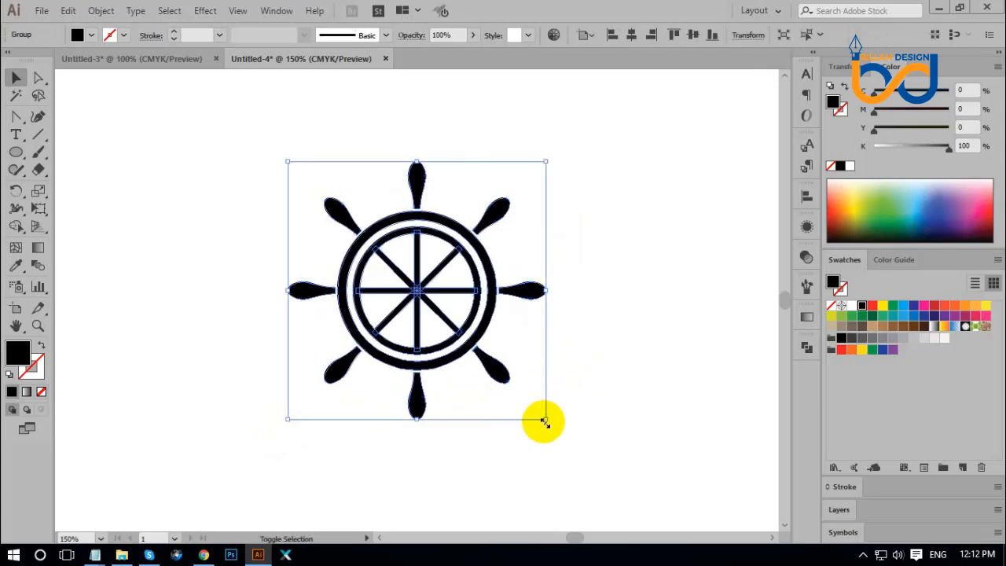
Shrink the wheel to about 70% of its size around its centre and move it to the artboard's upper-left area.
{"action": "left_click_drag", "start_coordinate": [543, 420], "coordinate": [509, 383]}
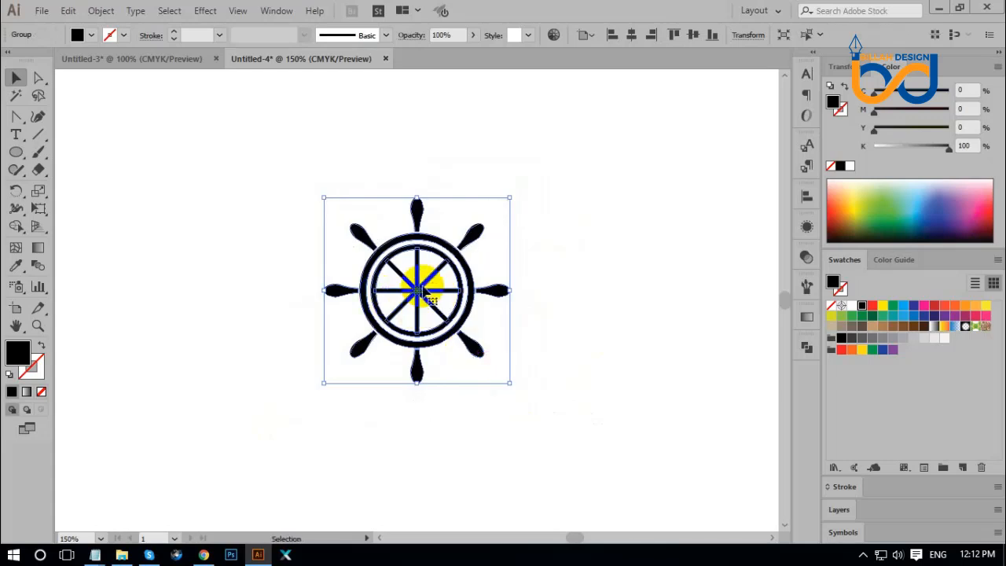
{"action": "left_click_drag", "start_coordinate": [419, 289], "coordinate": [249, 203]}
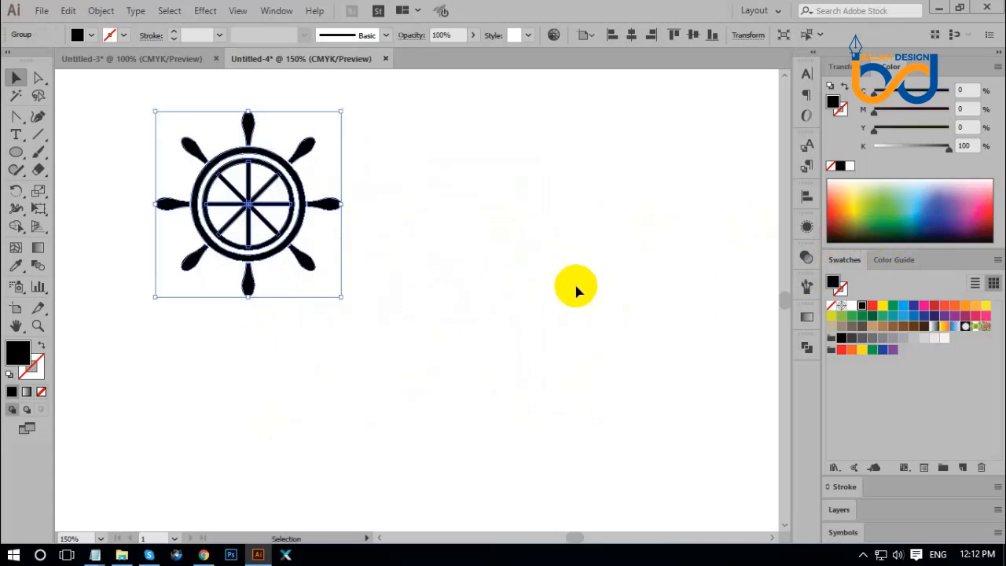
Recolour the wheel dark blue with a fill of C 100, M 90, Y 0, K 26.
{"action": "left_click", "coordinate": [913, 305]}
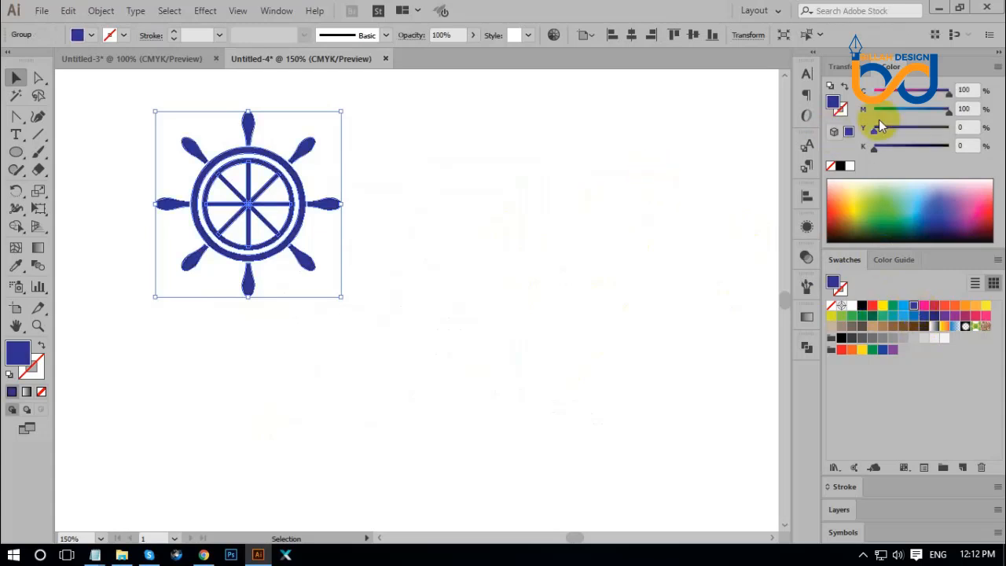
{"action": "left_click_drag", "start_coordinate": [882, 146], "coordinate": [887, 146]}
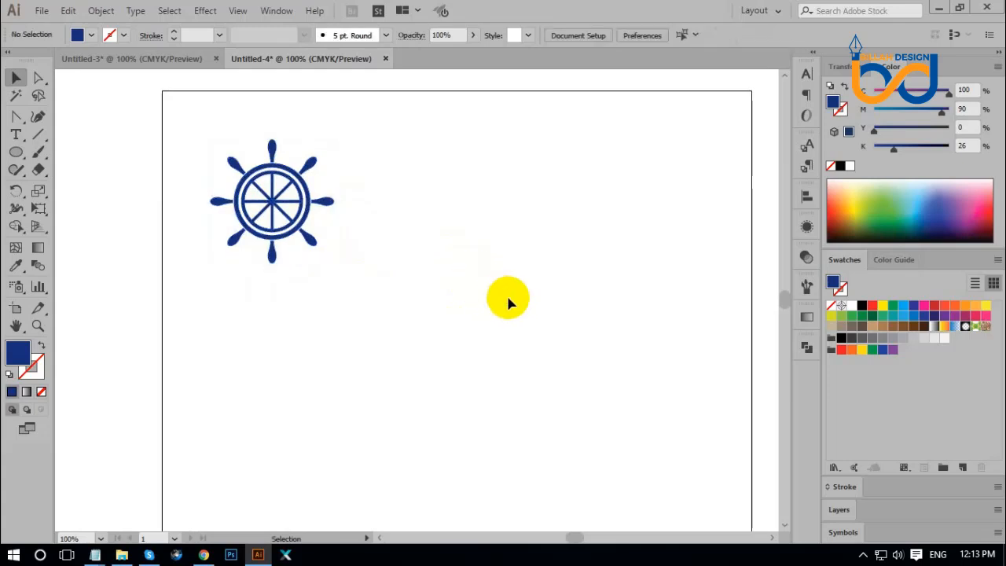
{"action": "key", "text": "space"}
{"action": "left_click_drag", "start_coordinate": [511, 305], "coordinate": [526, 308]}
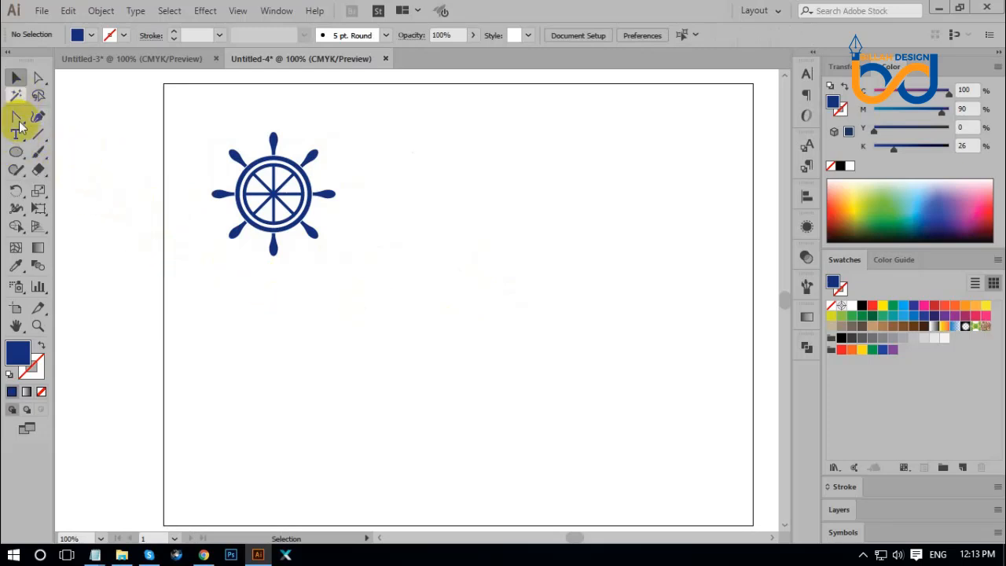
Create a dark blue triangle beside the wheel with the Polygon tool and shift it slightly down and right.
{"action": "left_click_drag", "start_coordinate": [16, 151], "coordinate": [59, 205]}
{"action": "left_click_drag", "start_coordinate": [459, 229], "coordinate": [508, 267]}
{"action": "key", "text": "Down"}
{"action": "key", "text": "Down"}
{"action": "key", "text": "Down"}
{"action": "left_click", "coordinate": [16, 78]}
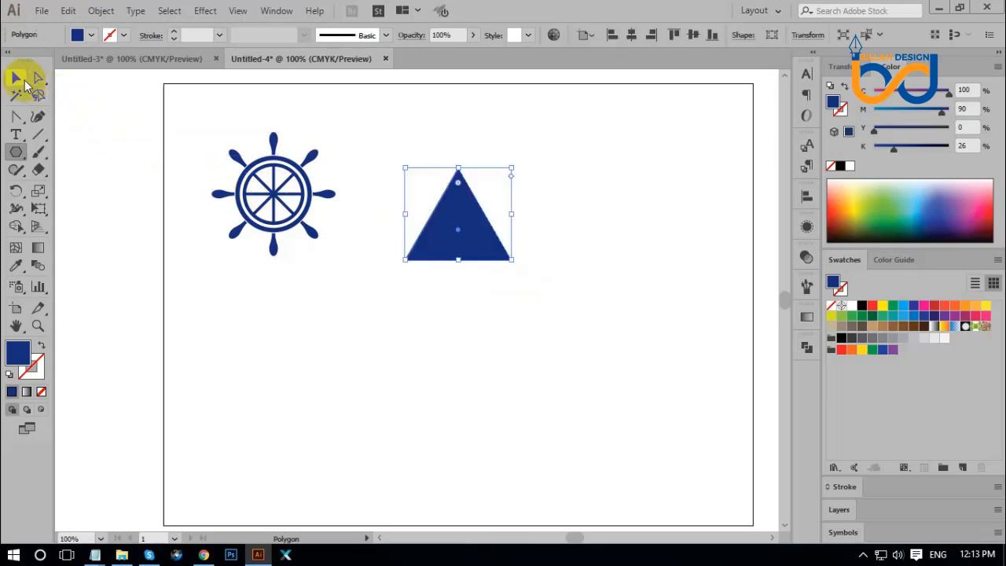
{"action": "left_click", "coordinate": [521, 331]}
{"action": "left_click_drag", "start_coordinate": [522, 331], "coordinate": [529, 344]}
{"action": "left_click_drag", "start_coordinate": [481, 268], "coordinate": [484, 275]}
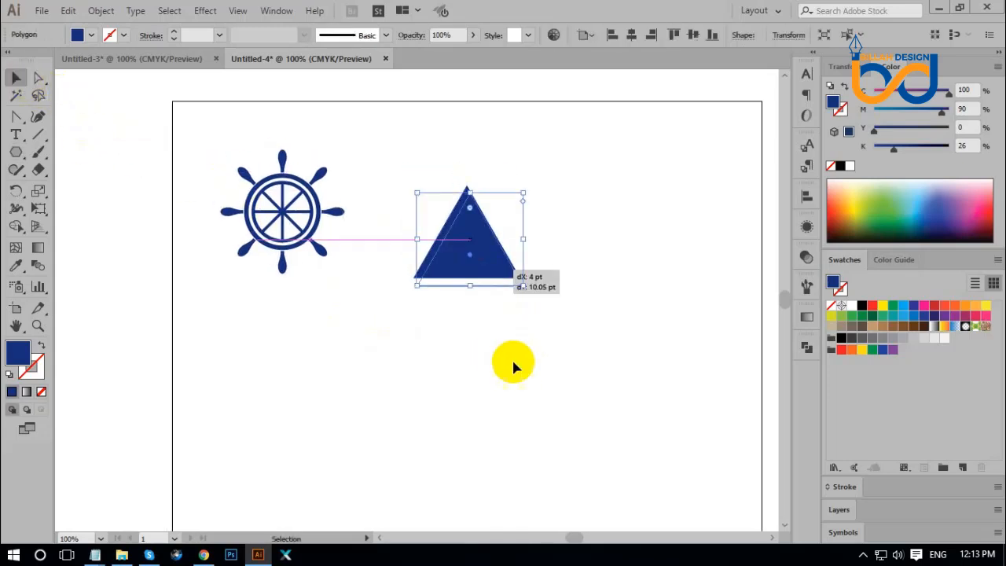
{"action": "left_click", "coordinate": [511, 360]}
Draw a vertical line through the triangle's apex and divide the triangle into two halves along it with Pathfinder Divide.
{"action": "left_click", "coordinate": [38, 135]}
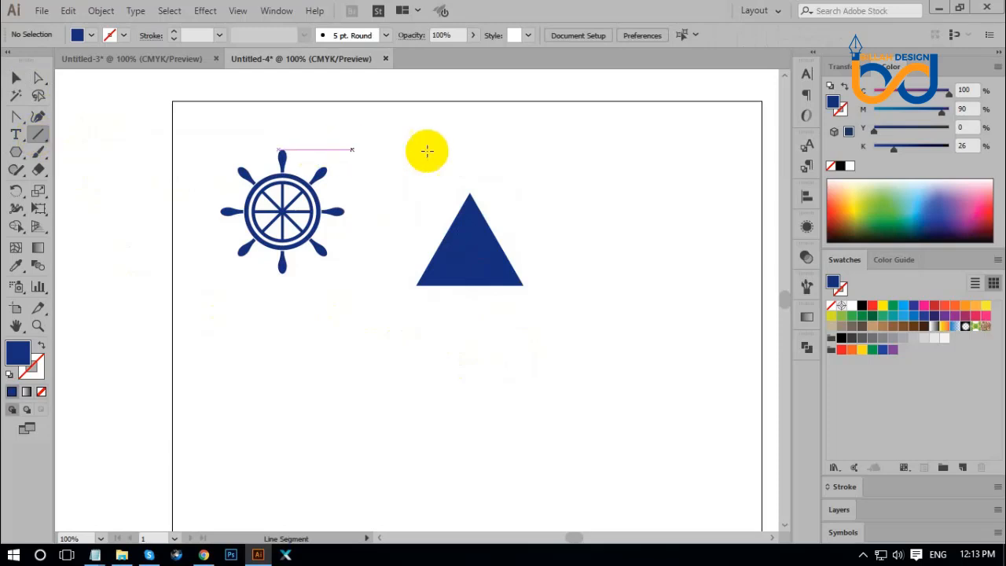
{"action": "left_click_drag", "start_coordinate": [470, 155], "coordinate": [480, 329]}
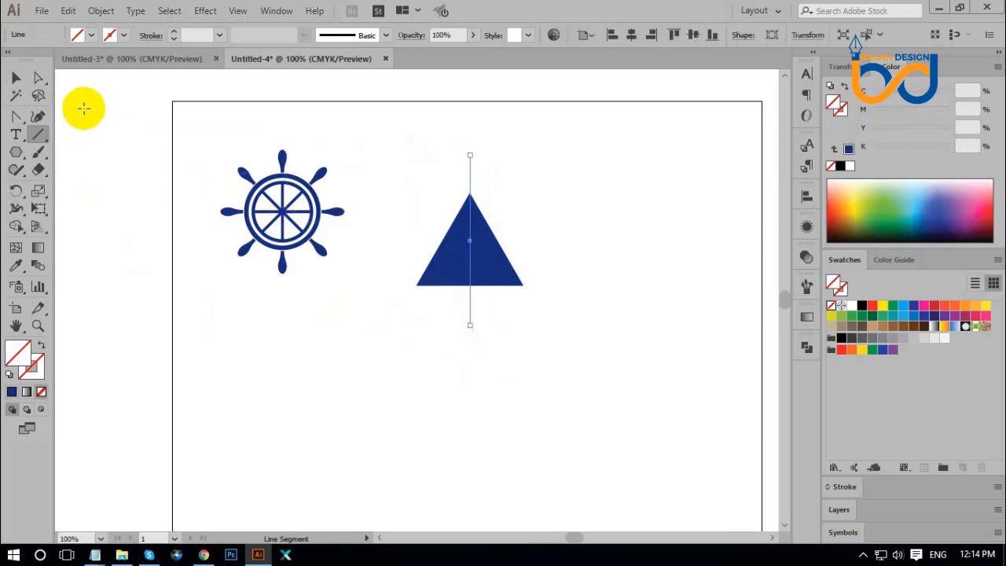
{"action": "left_click", "coordinate": [16, 78]}
{"action": "left_click_drag", "start_coordinate": [424, 170], "coordinate": [629, 330]}
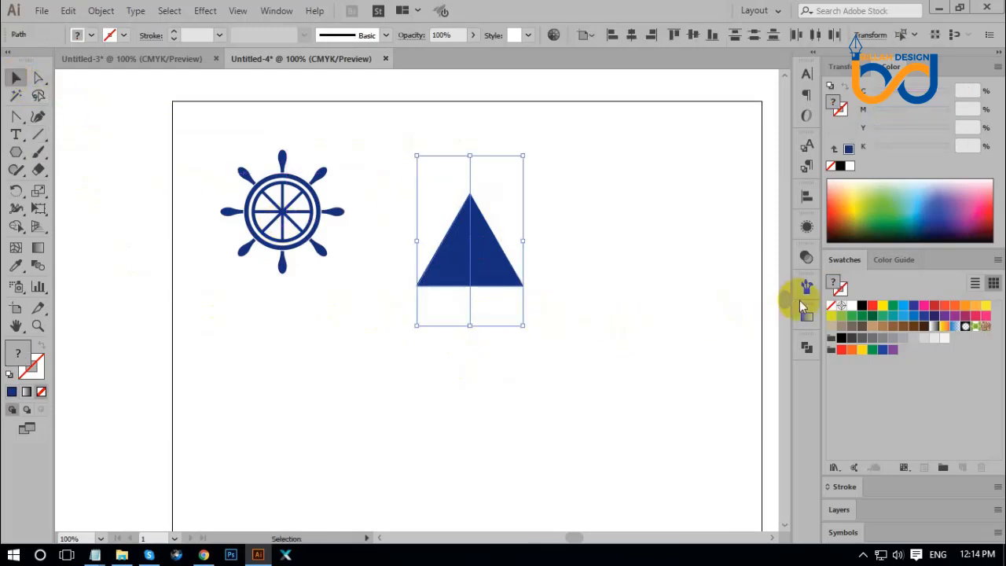
{"action": "left_click", "coordinate": [806, 345]}
{"action": "left_click", "coordinate": [638, 415]}
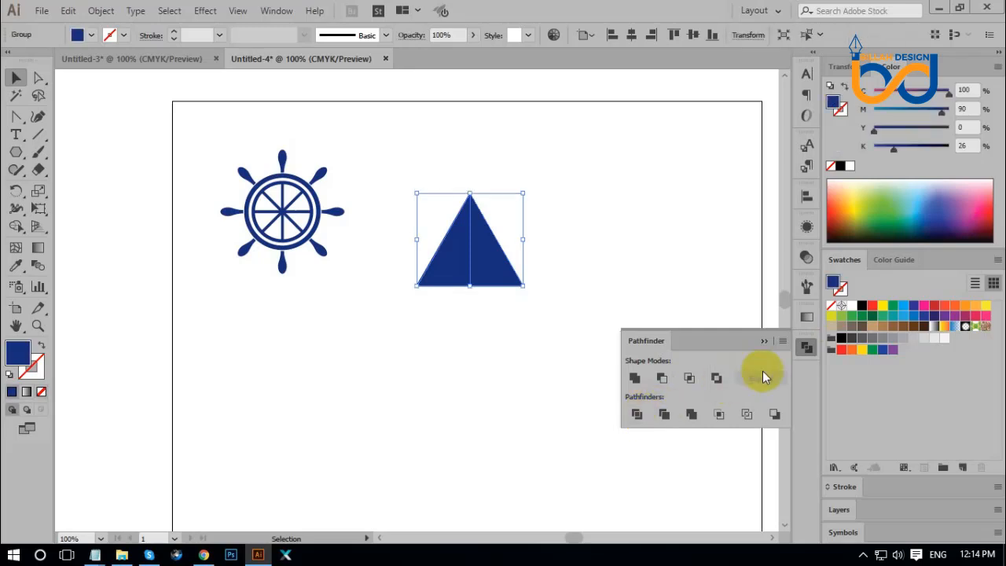
{"action": "left_click", "coordinate": [806, 351]}
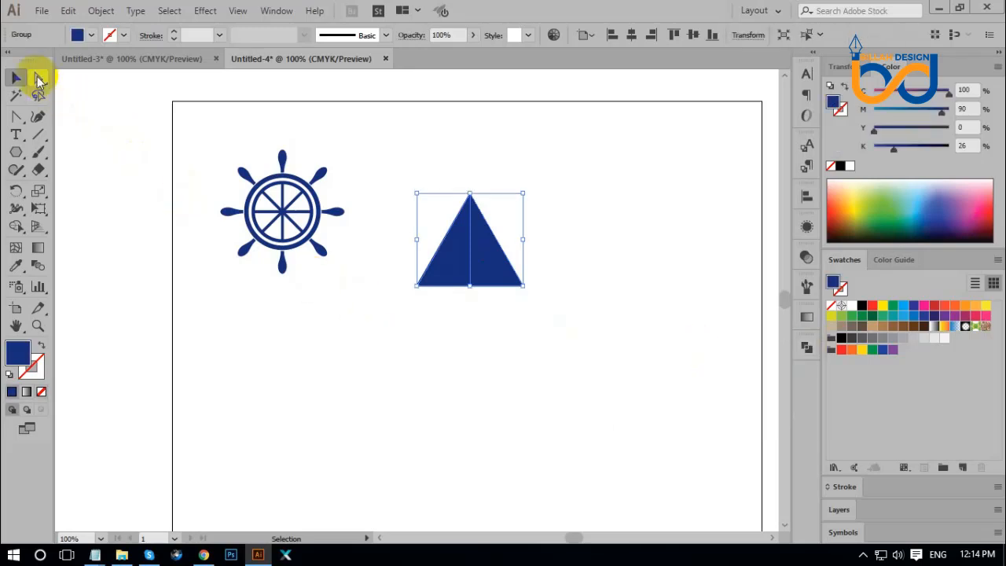
Fill the triangle's right half with light blue, C 100, M 0, Y 0, K 0.
{"action": "left_click", "coordinate": [38, 77]}
{"action": "left_click", "coordinate": [539, 357]}
{"action": "left_click", "coordinate": [491, 255]}
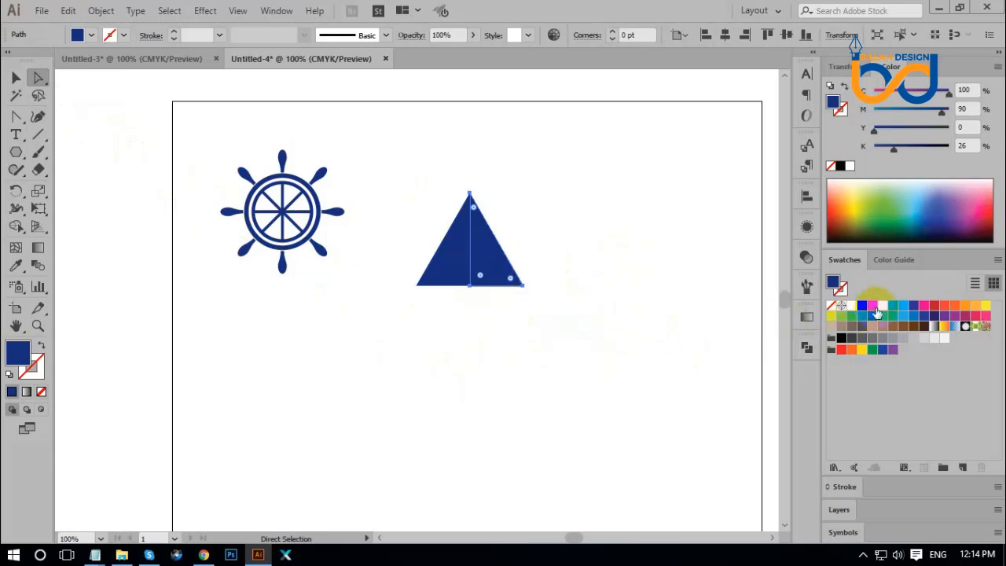
{"action": "left_click", "coordinate": [905, 308]}
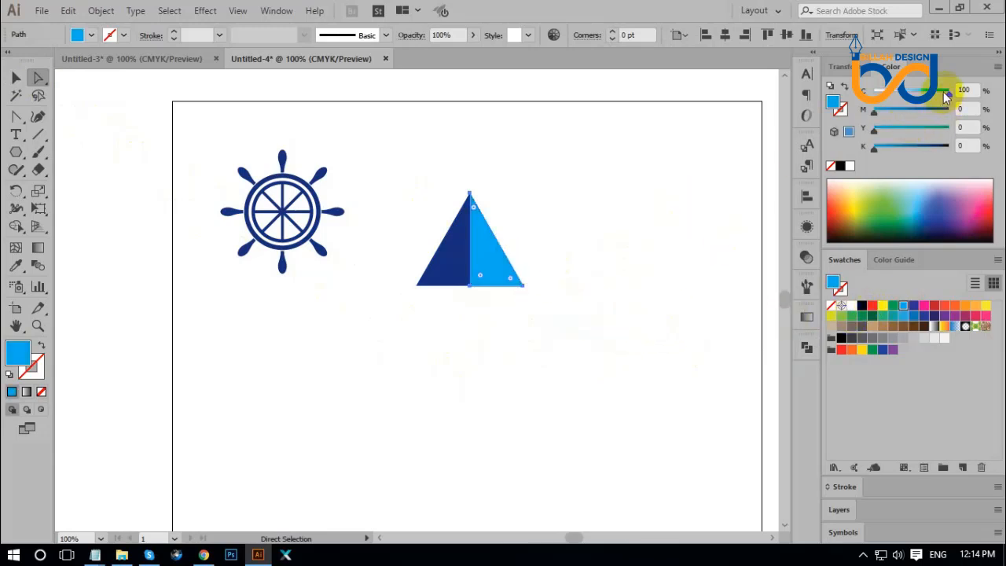
{"action": "left_click", "coordinate": [573, 285]}
{"action": "left_click", "coordinate": [458, 265]}
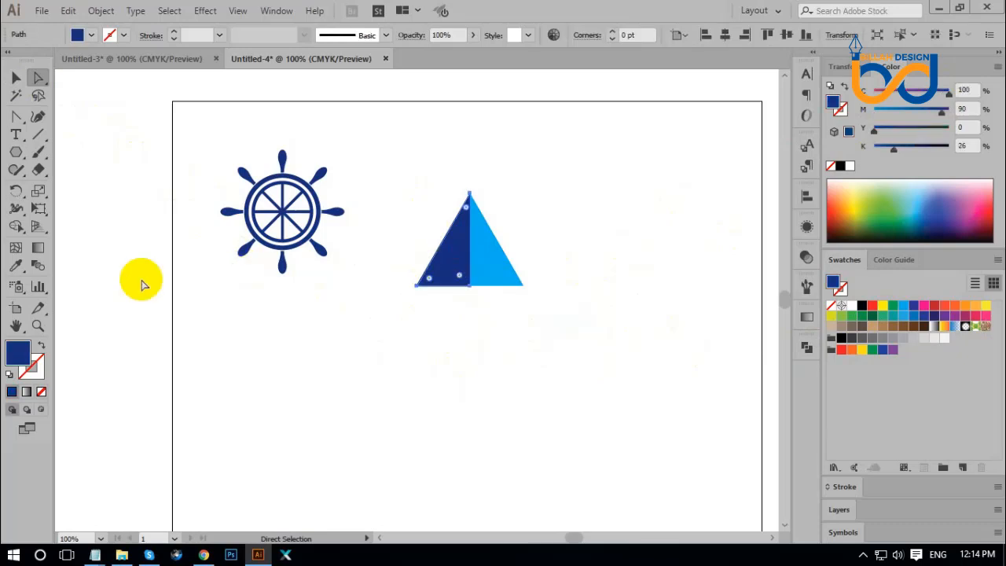
{"action": "left_click", "coordinate": [17, 267]}
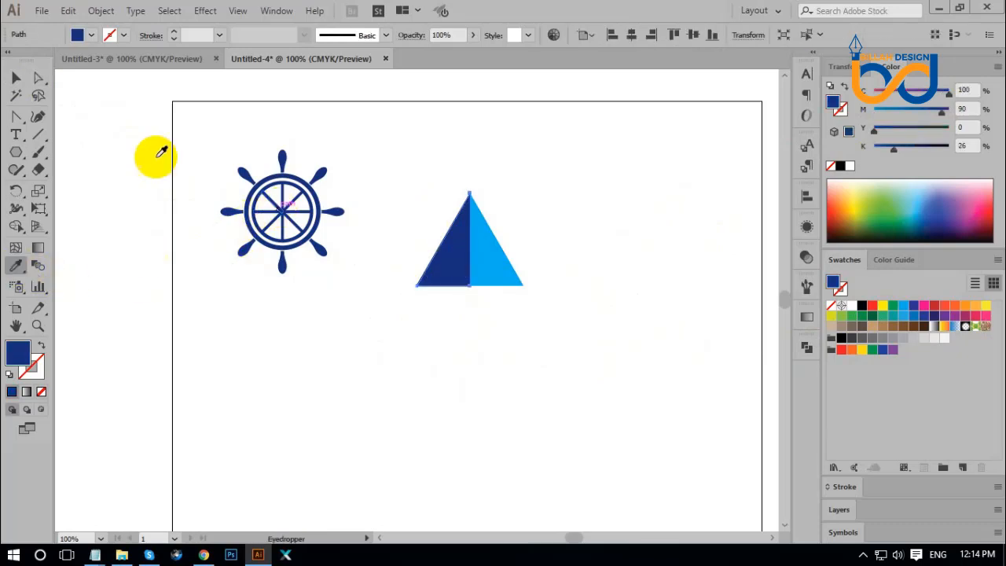
Scale the two-tone triangle down slightly and narrow it symmetrically about its vertical centre line.
{"action": "left_click", "coordinate": [20, 79]}
{"action": "left_click", "coordinate": [494, 366]}
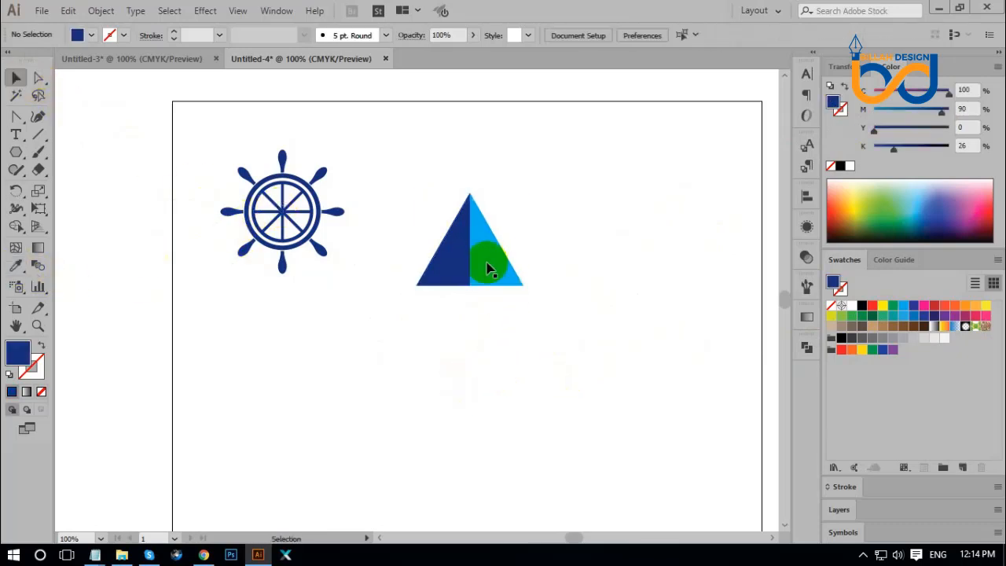
{"action": "left_click", "coordinate": [469, 200]}
{"action": "left_click_drag", "start_coordinate": [469, 193], "coordinate": [469, 202]}
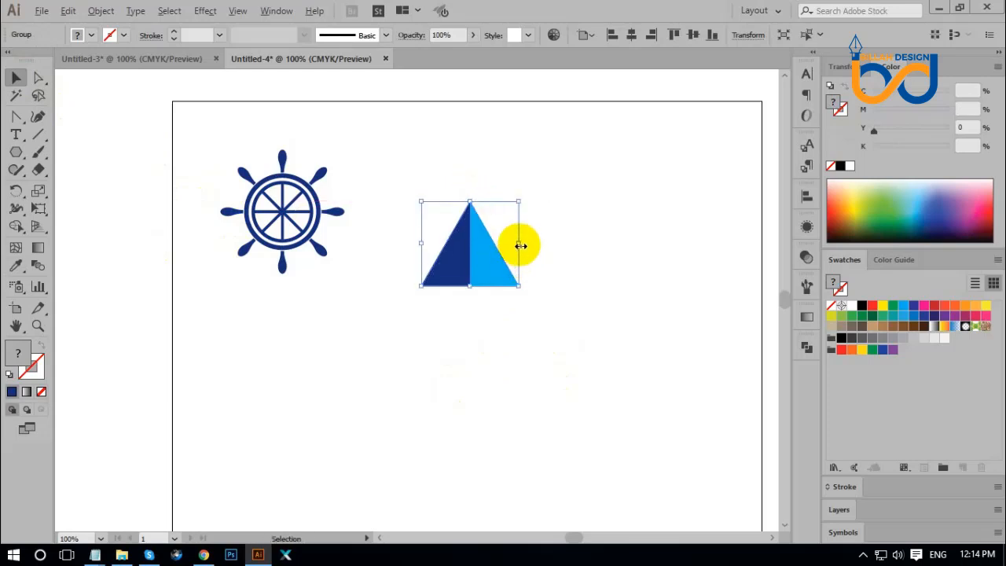
{"action": "left_click_drag", "start_coordinate": [520, 246], "coordinate": [511, 248]}
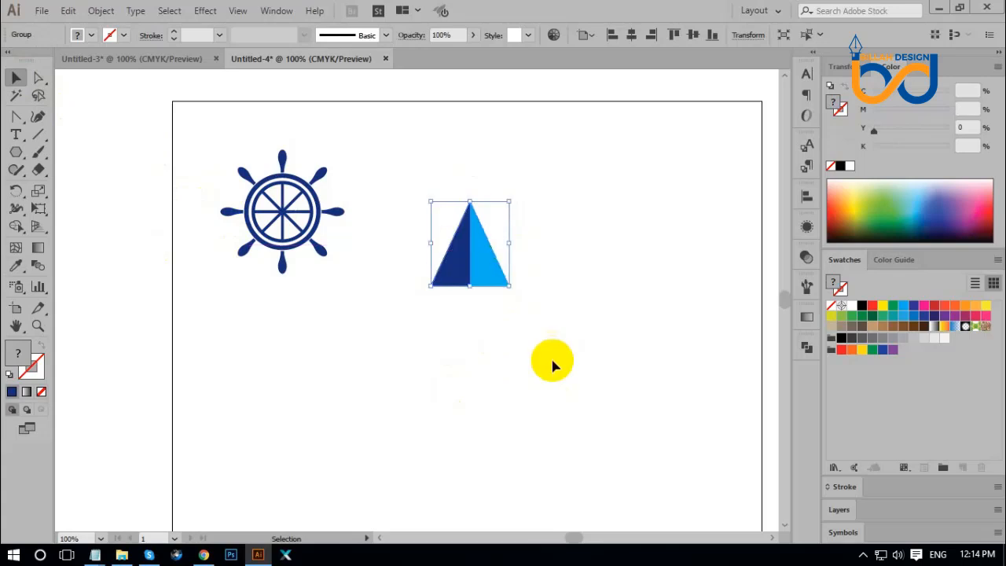
Shrink the two-tone triangle to about half its size around its centre and move it slightly up and right.
{"action": "left_click", "coordinate": [555, 377]}
{"action": "key", "text": "ctrl+minus"}
{"action": "key", "text": "ctrl+minus"}
{"action": "key", "text": "ctrl+minus"}
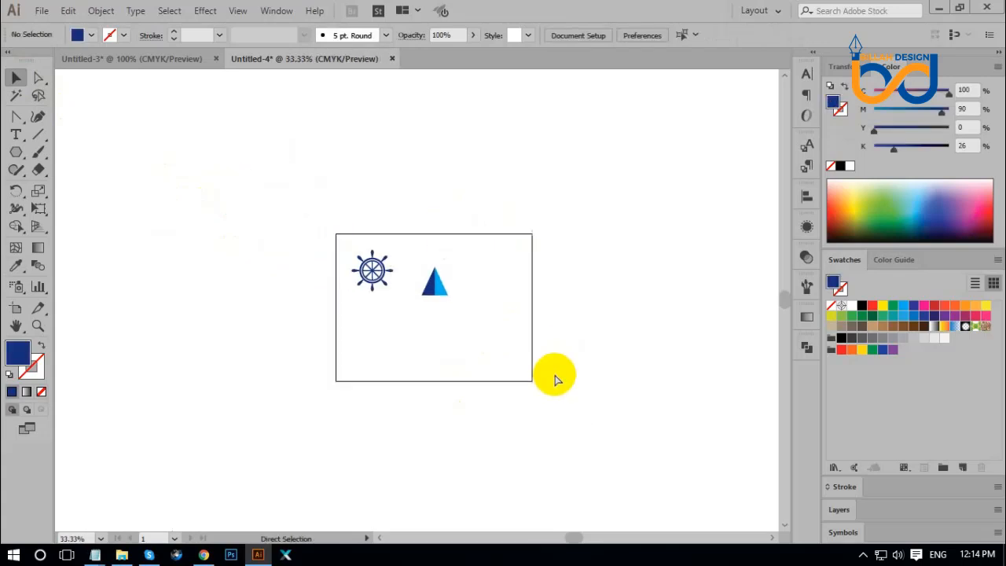
{"action": "key", "text": "ctrl+plus"}
{"action": "key", "text": "ctrl+plus"}
{"action": "key", "text": "ctrl+plus"}
{"action": "left_click_drag", "start_coordinate": [591, 314], "coordinate": [574, 329]}
{"action": "left_click", "coordinate": [474, 290]}
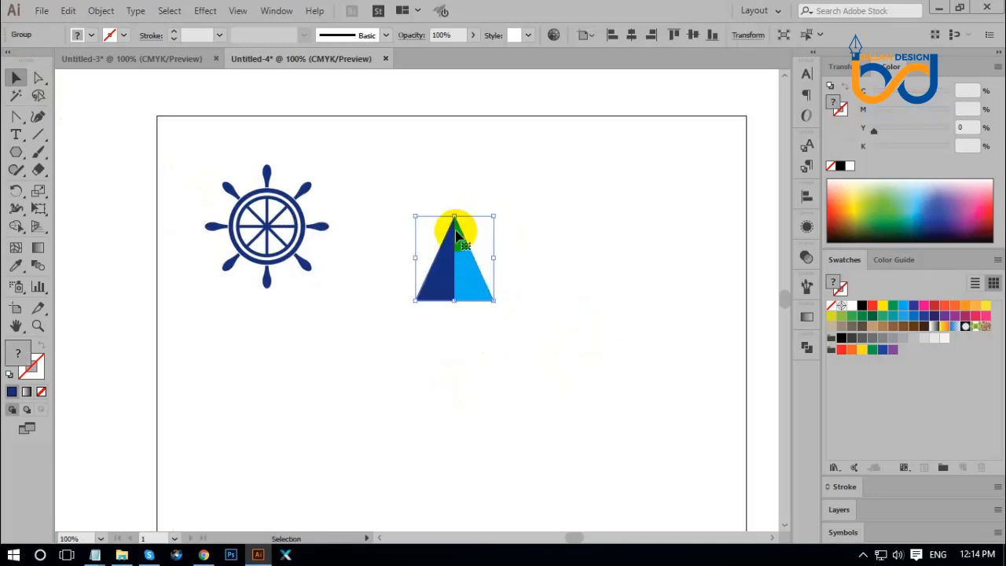
{"action": "left_click_drag", "start_coordinate": [455, 218], "coordinate": [456, 237]}
{"action": "left_click", "coordinate": [522, 378]}
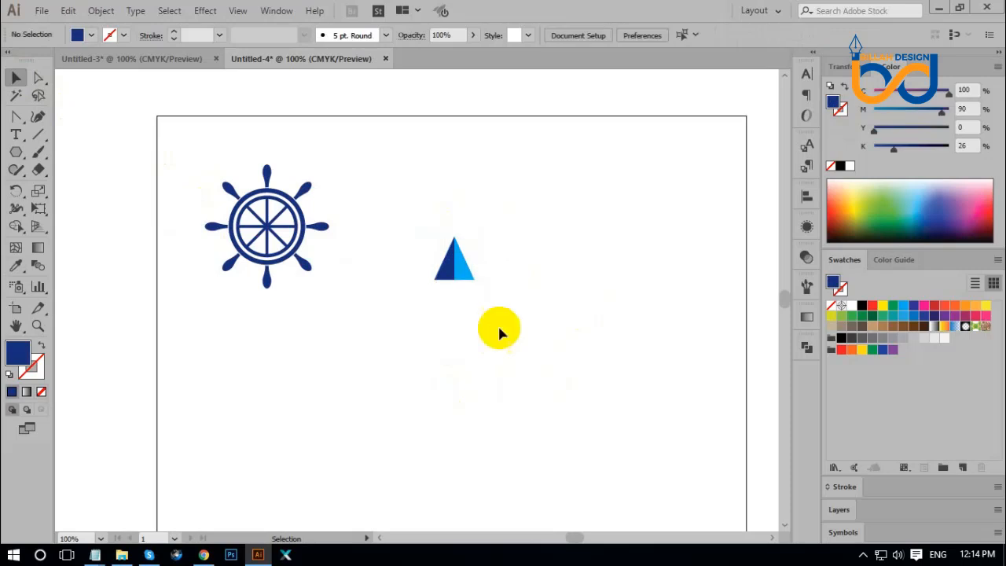
{"action": "left_click_drag", "start_coordinate": [474, 280], "coordinate": [494, 263]}
{"action": "left_click", "coordinate": [547, 334]}
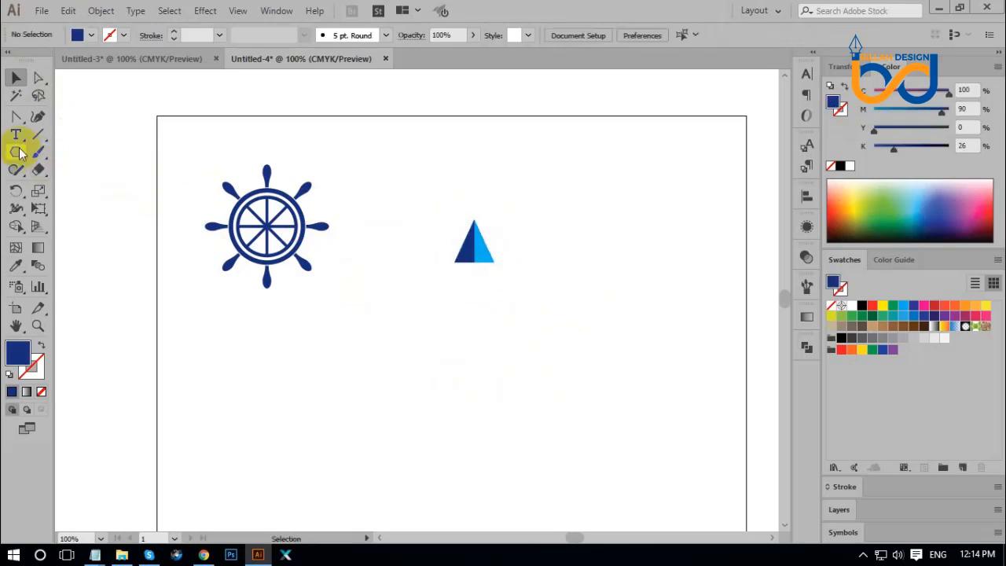
Draw a circle centred below the two-tone triangle and give it a dark blue 7 pt outline with no fill.
{"action": "left_click_drag", "start_coordinate": [16, 151], "coordinate": [54, 187]}
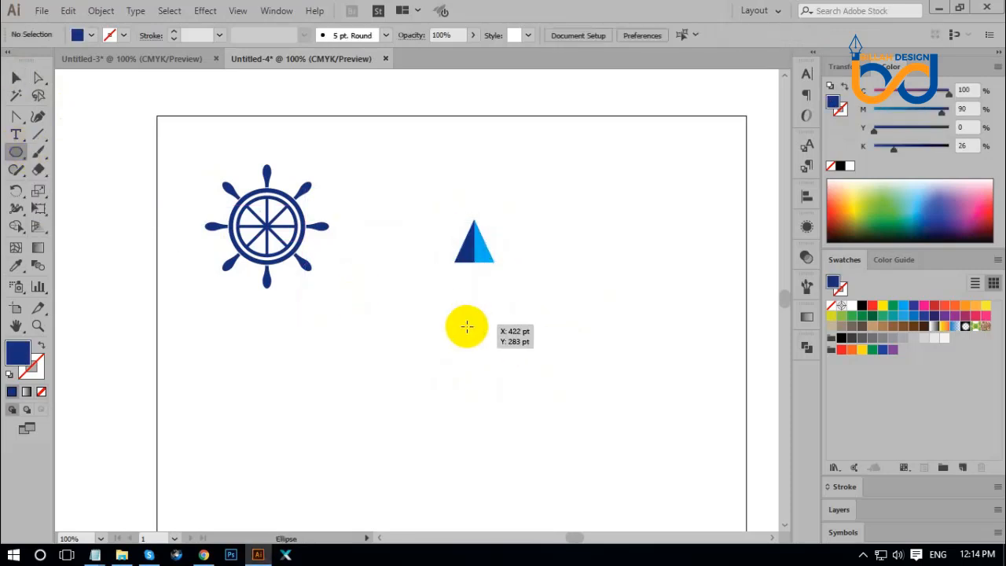
{"action": "left_click_drag", "start_coordinate": [474, 333], "coordinate": [524, 382]}
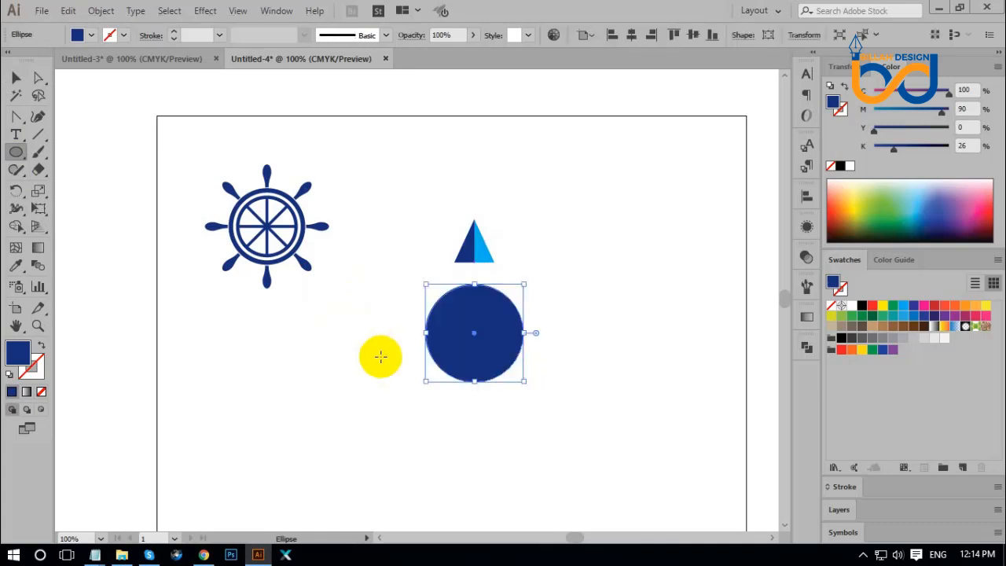
{"action": "left_click", "coordinate": [41, 346]}
{"action": "key", "text": "Up"}
{"action": "key", "text": "Up"}
{"action": "key", "text": "Up"}
{"action": "key", "text": "Up"}
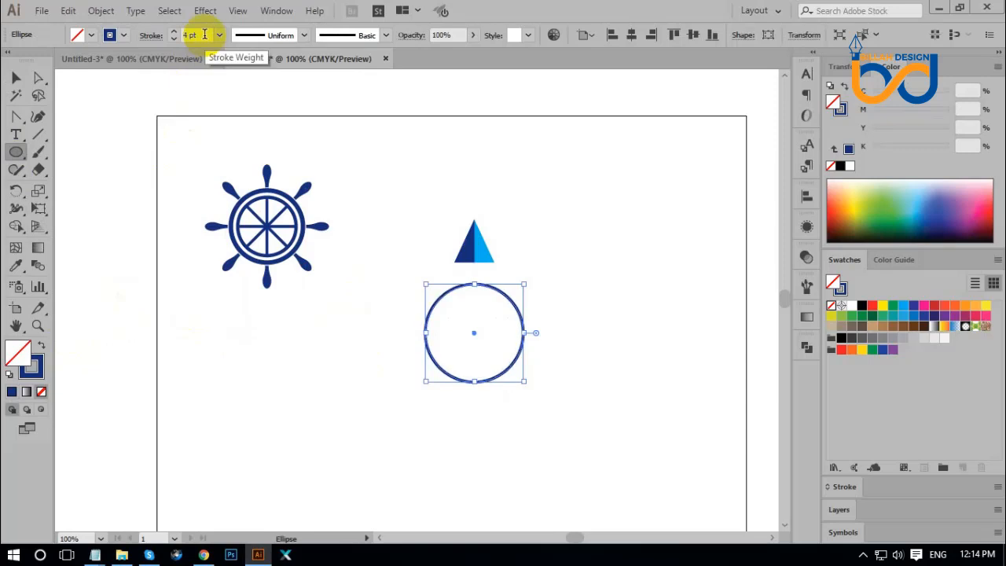
{"action": "key", "text": "Up"}
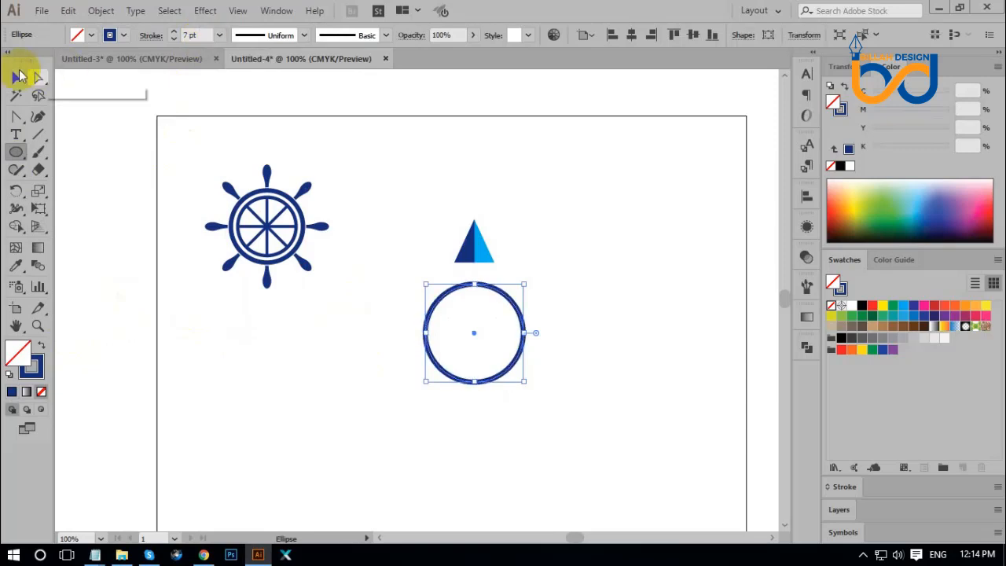
Move the triangle and circle up so they sit closer together, and align their horizontal centres.
{"action": "left_click", "coordinate": [16, 78]}
{"action": "left_click", "coordinate": [472, 397]}
{"action": "left_click_drag", "start_coordinate": [460, 307], "coordinate": [512, 282]}
{"action": "left_click", "coordinate": [588, 329]}
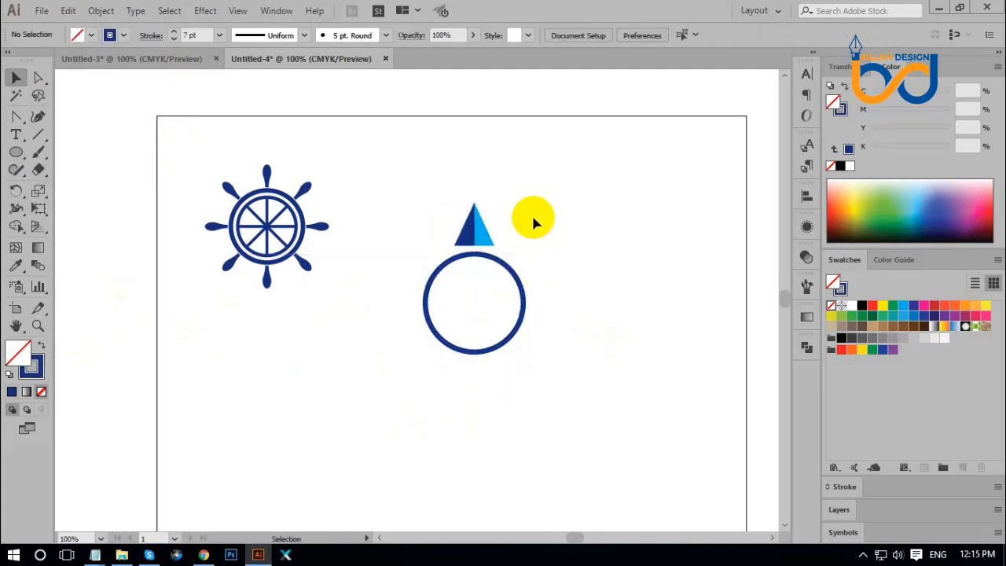
{"action": "left_click_drag", "start_coordinate": [532, 216], "coordinate": [475, 263]}
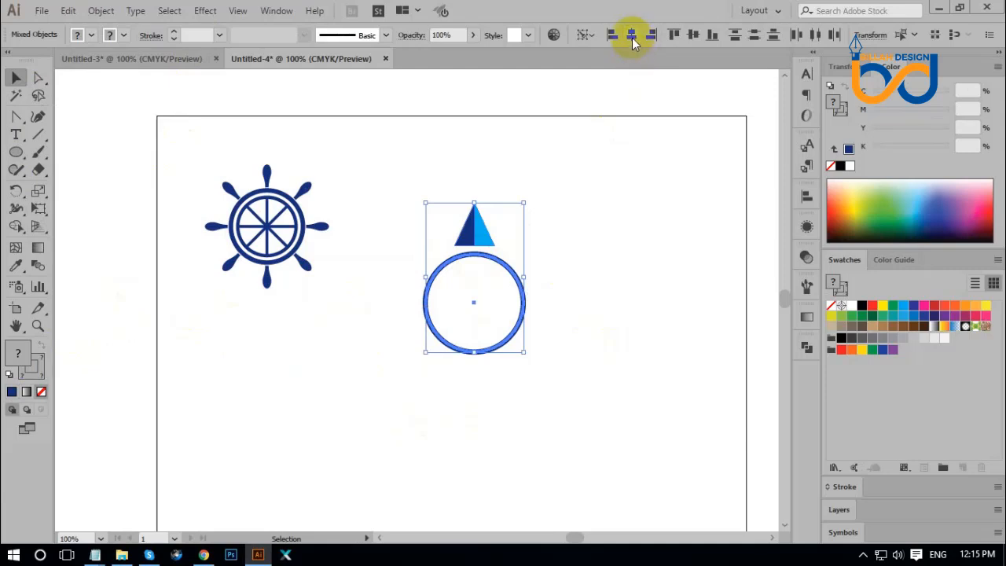
{"action": "left_click", "coordinate": [613, 329]}
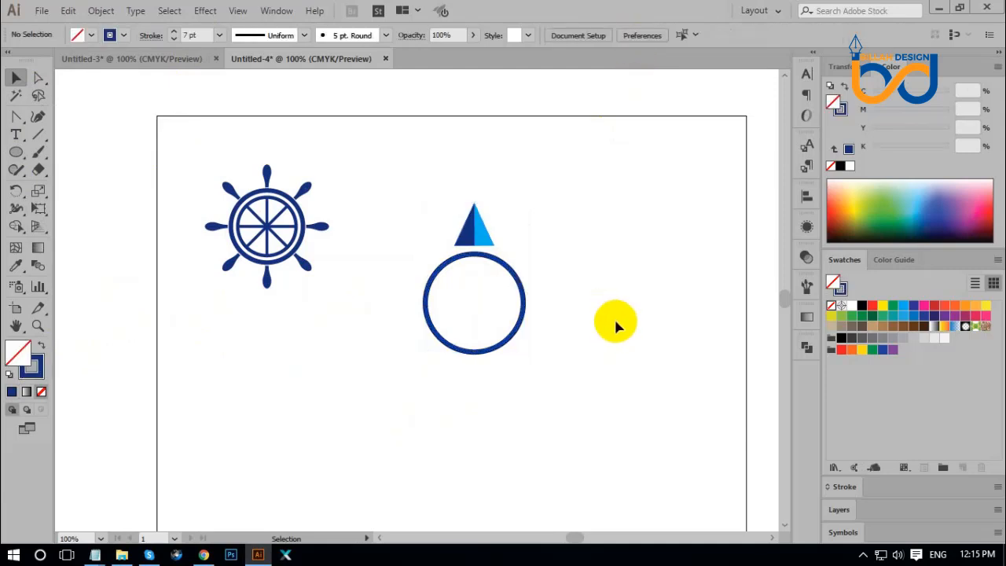
Scale the two-tone triangle down slightly and symmetrically, keeping its base just above the circle.
{"action": "key", "text": "ctrl+plus"}
{"action": "key", "text": "ctrl+plus"}
{"action": "left_click_drag", "start_coordinate": [584, 187], "coordinate": [506, 221]}
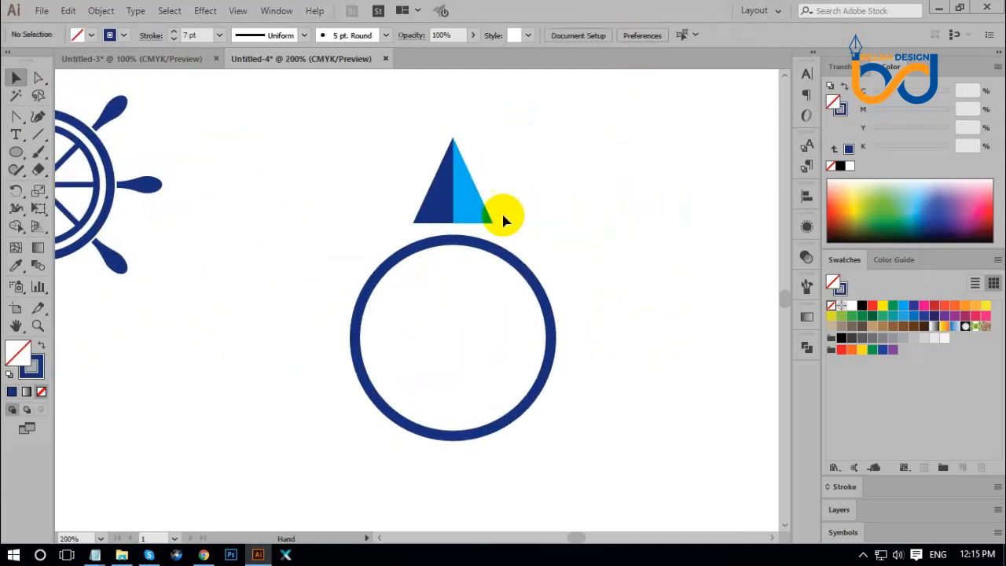
{"action": "left_click", "coordinate": [466, 196]}
{"action": "left_click_drag", "start_coordinate": [452, 138], "coordinate": [454, 151]}
{"action": "left_click", "coordinate": [543, 231]}
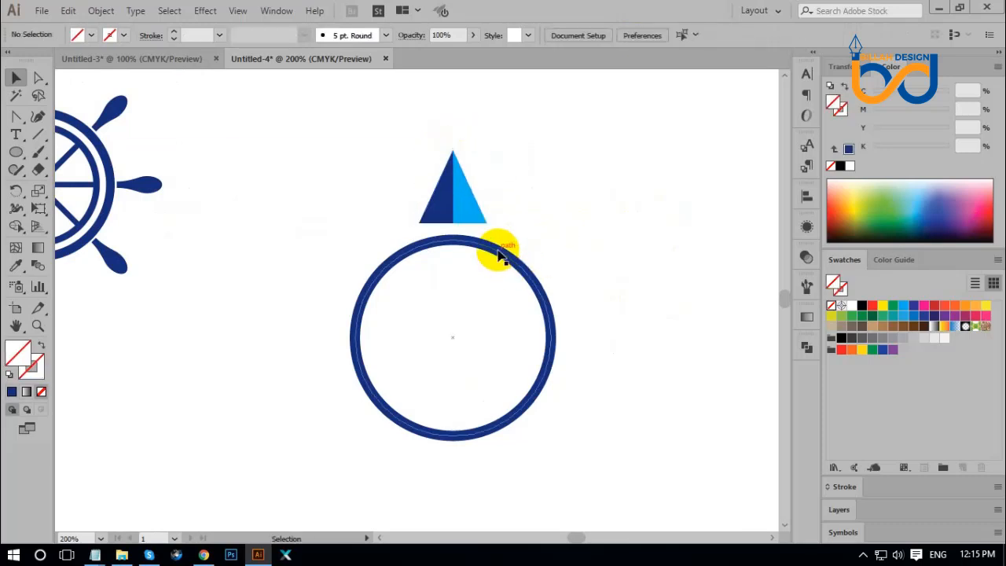
{"action": "left_click", "coordinate": [500, 253]}
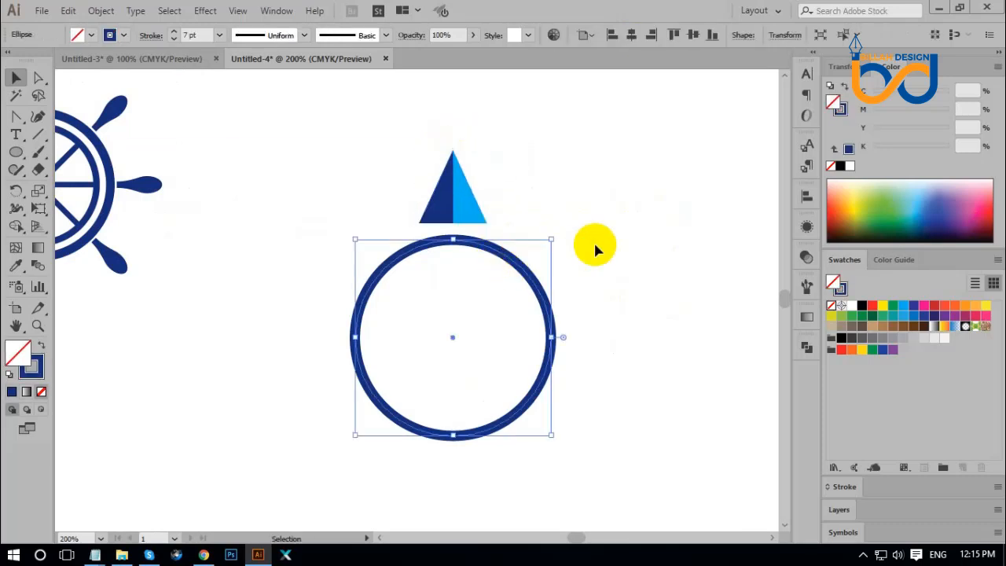
{"action": "left_click", "coordinate": [626, 313]}
{"action": "key", "text": "ctrl+1"}
{"action": "key", "text": "ctrl+minus"}
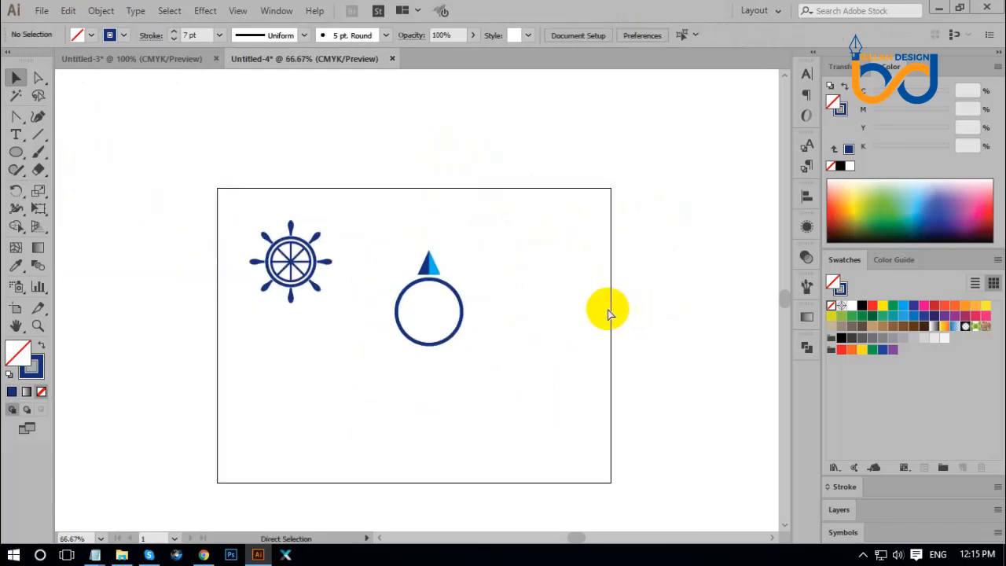
{"action": "key", "text": "ctrl+plus"}
{"action": "key", "text": "ctrl+plus"}
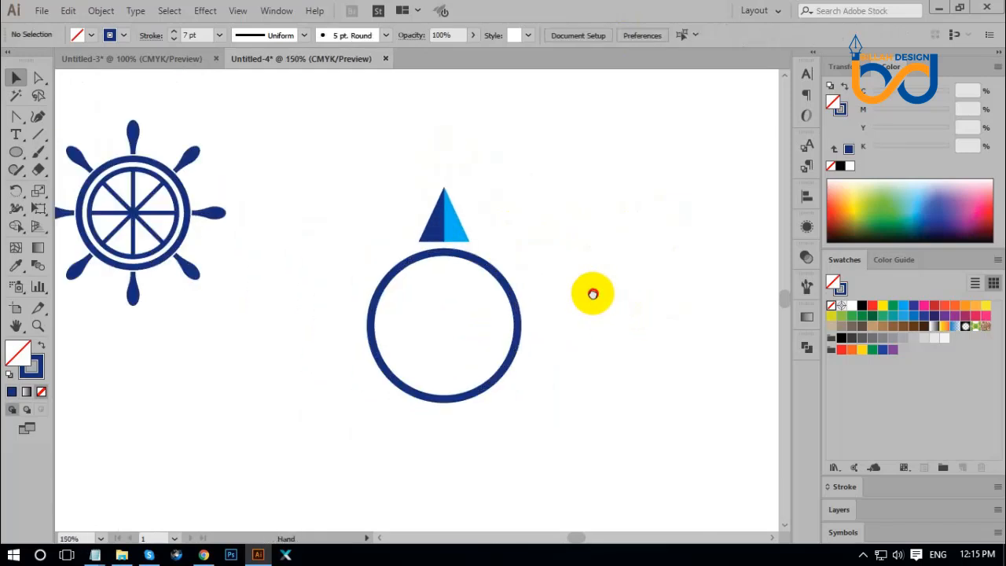
{"action": "left_click_drag", "start_coordinate": [593, 293], "coordinate": [597, 299]}
{"action": "left_click_drag", "start_coordinate": [566, 343], "coordinate": [563, 330]}
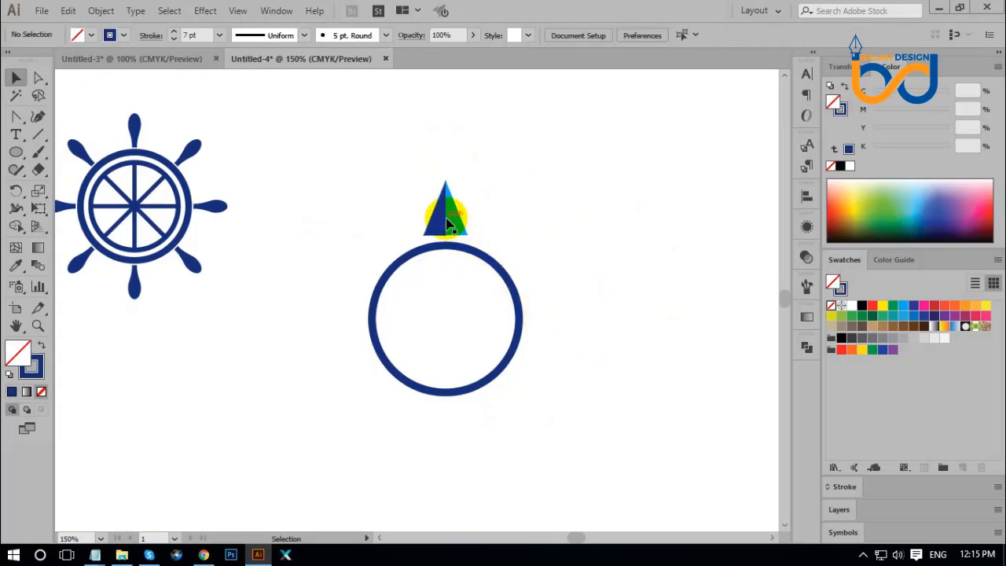
{"action": "left_click", "coordinate": [446, 223]}
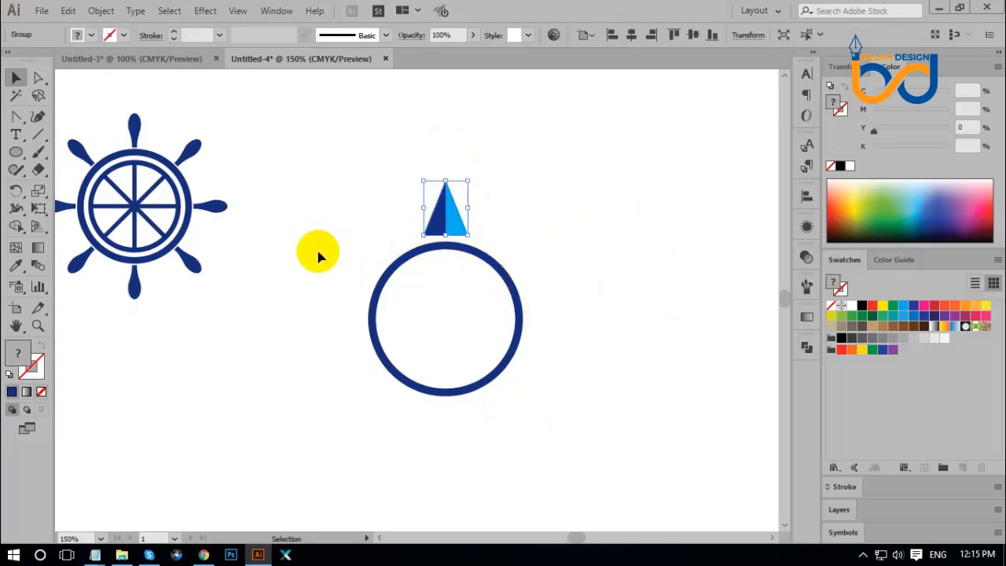
{"action": "left_click", "coordinate": [17, 191]}
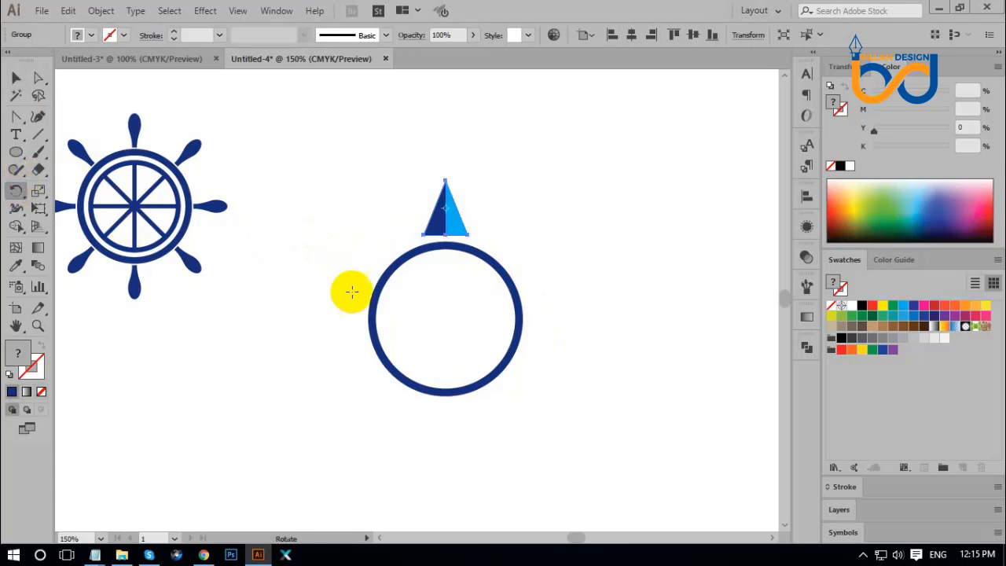
{"action": "left_click", "coordinate": [445, 318], "text": "alt"}
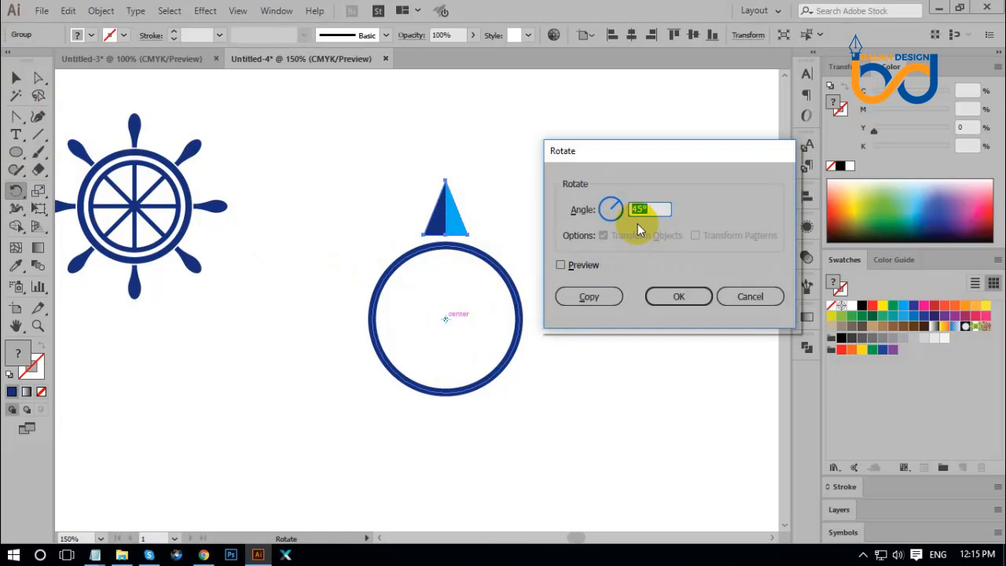
{"action": "left_click", "coordinate": [600, 303]}
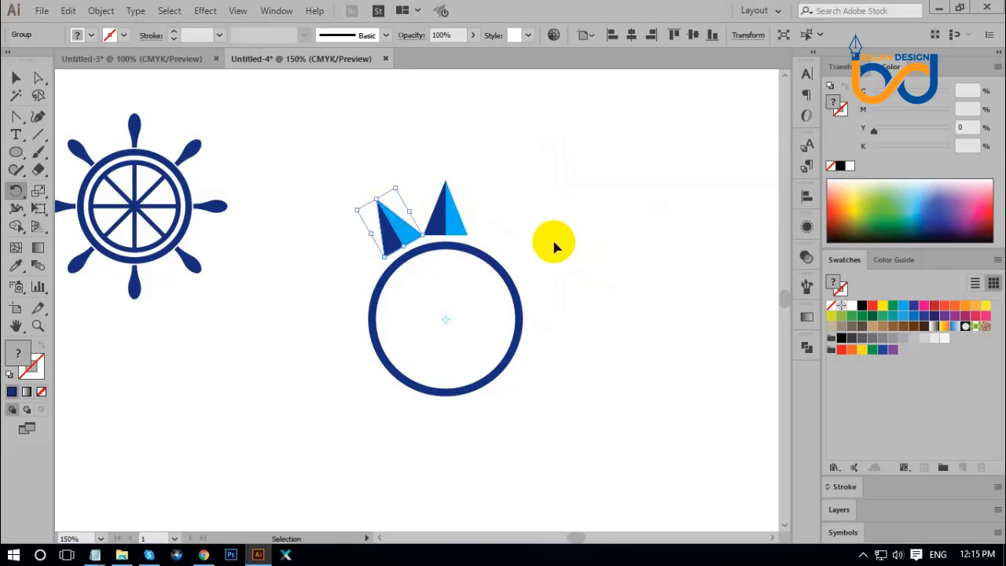
{"action": "key", "text": "ctrl+z"}
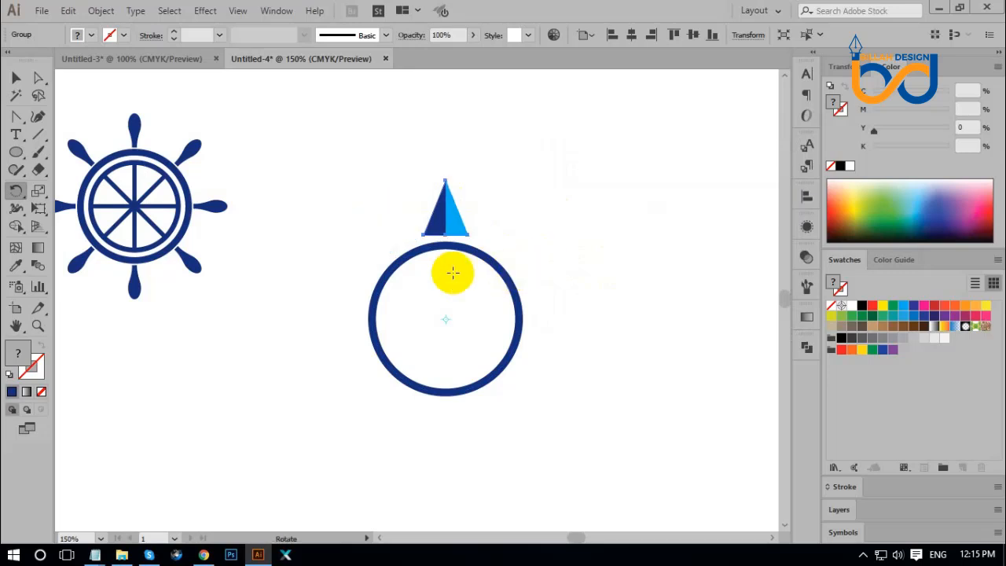
Rotate copies of the triangle around the circle's centre in 45° steps until eight evenly spaced triangles surround the circle.
{"action": "left_click", "coordinate": [445, 318], "text": "alt"}
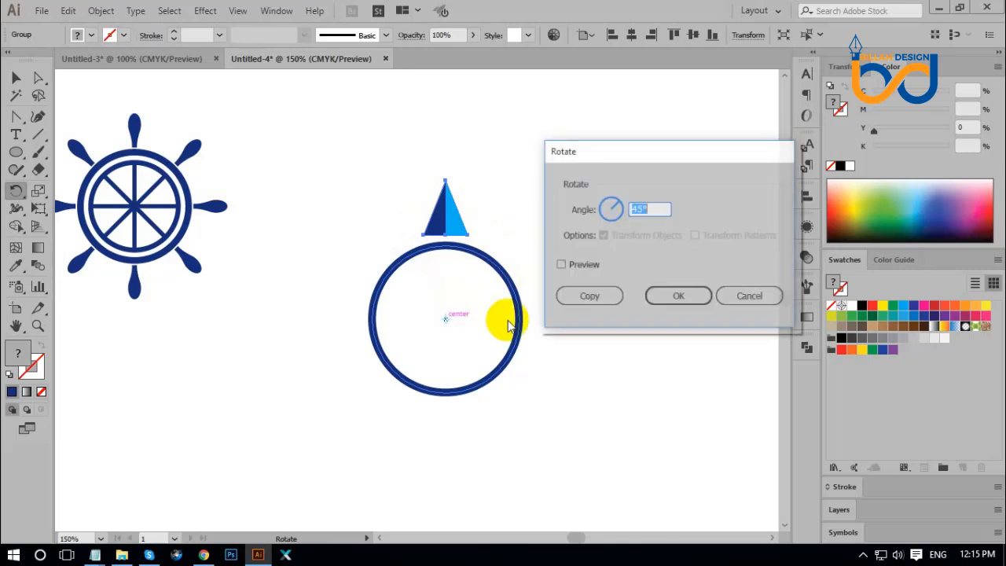
{"action": "left_click", "coordinate": [605, 299]}
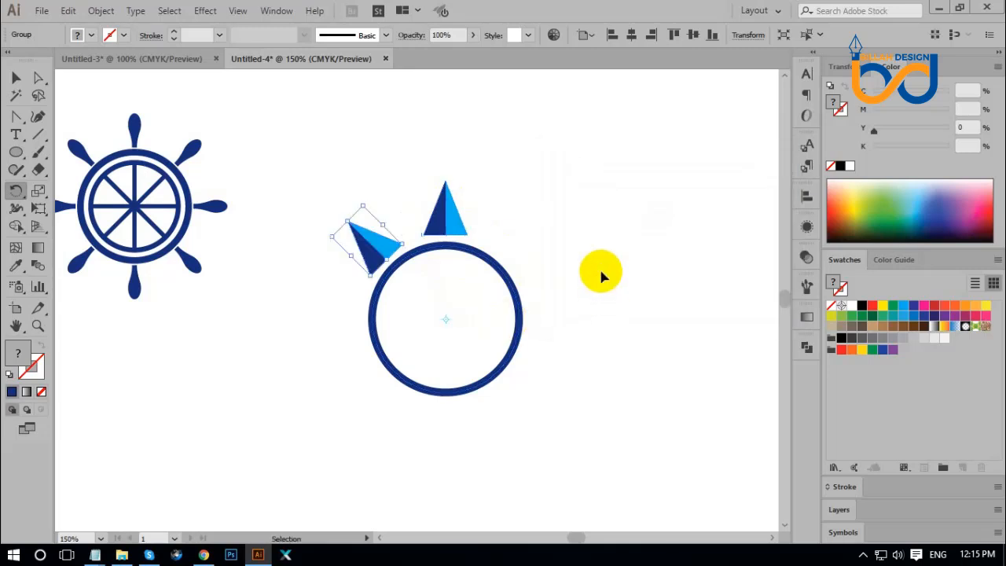
{"action": "key", "text": "ctrl+d"}
{"action": "key", "text": "ctrl+d"}
{"action": "key", "text": "ctrl+d"}
{"action": "key", "text": "ctrl+d"}
{"action": "key", "text": "ctrl+d"}
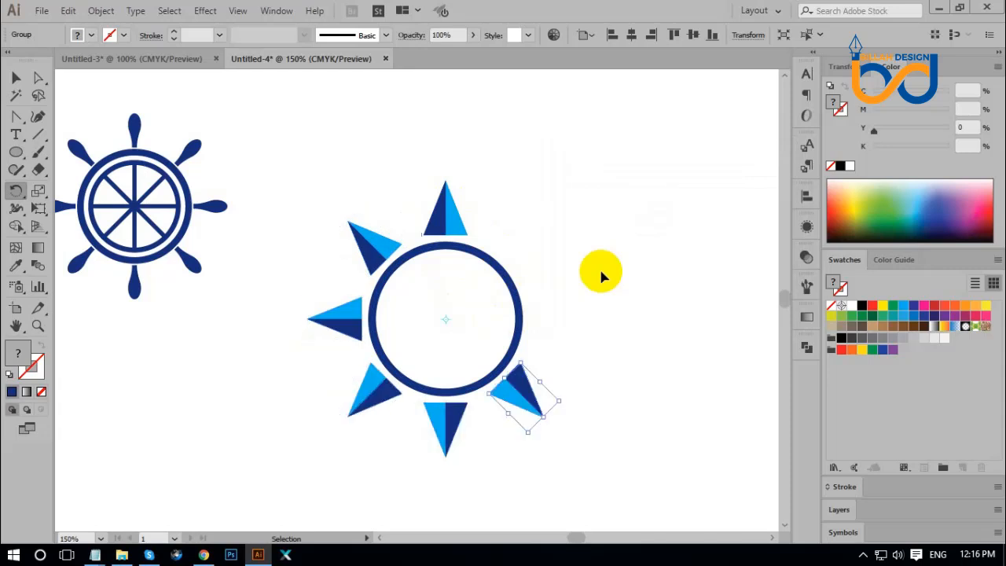
{"action": "key", "text": "ctrl+d"}
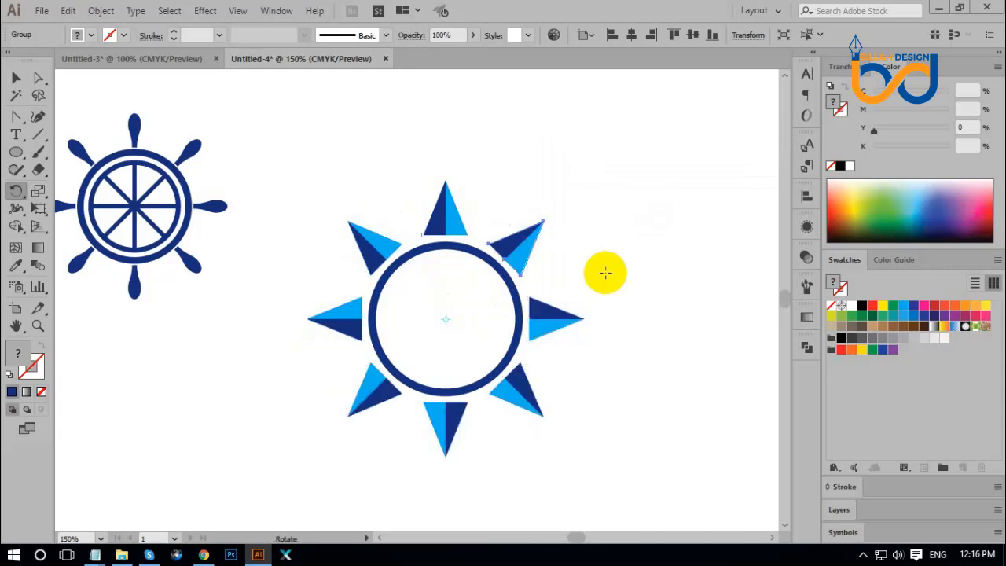
{"action": "left_click", "coordinate": [15, 77]}
{"action": "left_click", "coordinate": [607, 217]}
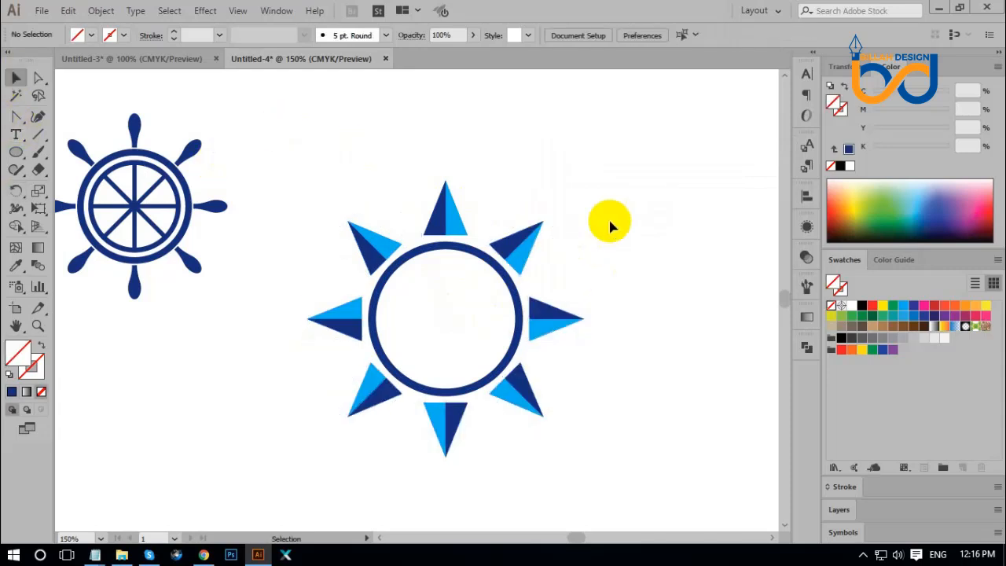
Duplicate the circle in place and enlarge the copy from its centre so it crosses the outer part of the eight triangles.
{"action": "left_click", "coordinate": [507, 279]}
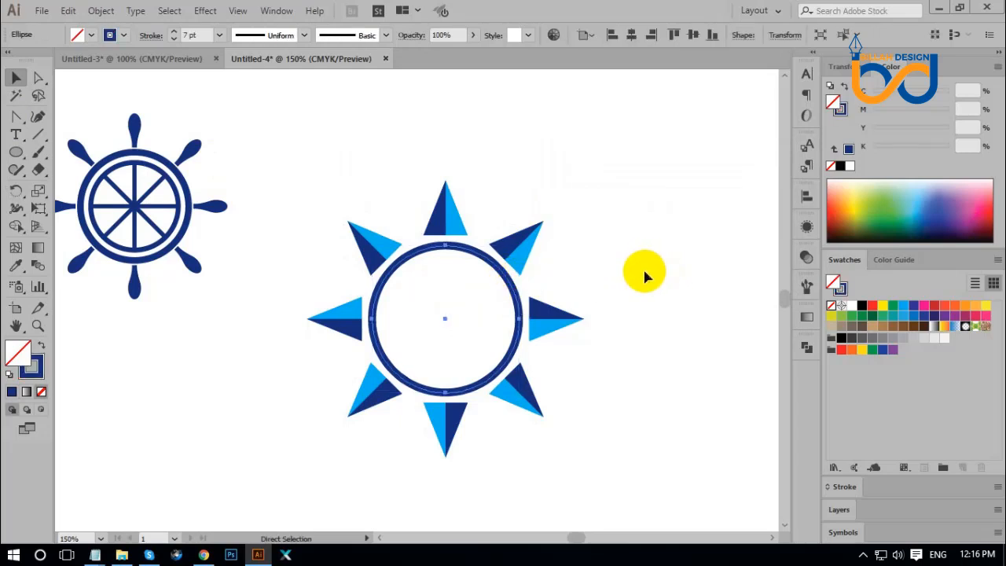
{"action": "key", "text": "ctrl+f"}
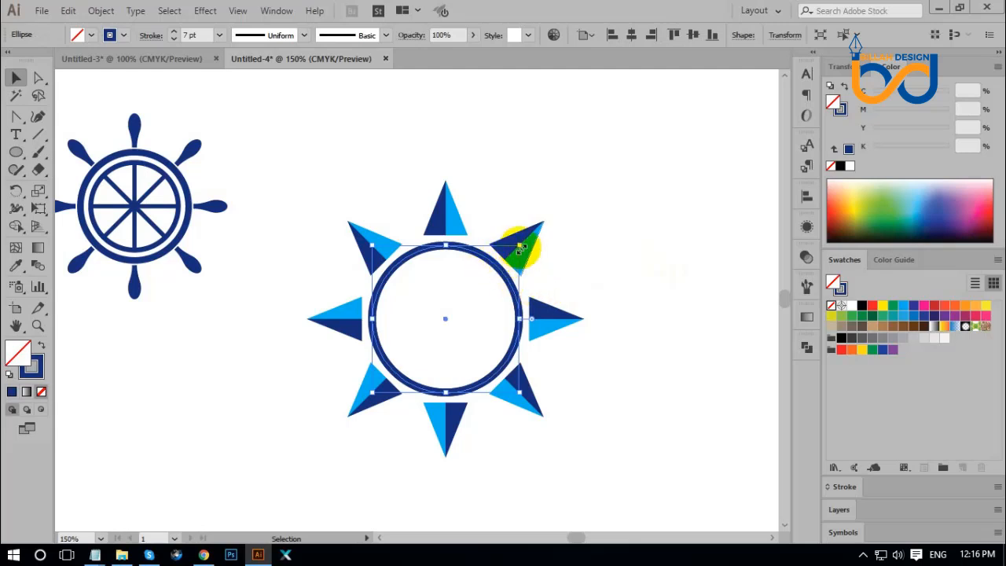
{"action": "left_click_drag", "start_coordinate": [519, 246], "coordinate": [577, 204]}
{"action": "left_click", "coordinate": [637, 343]}
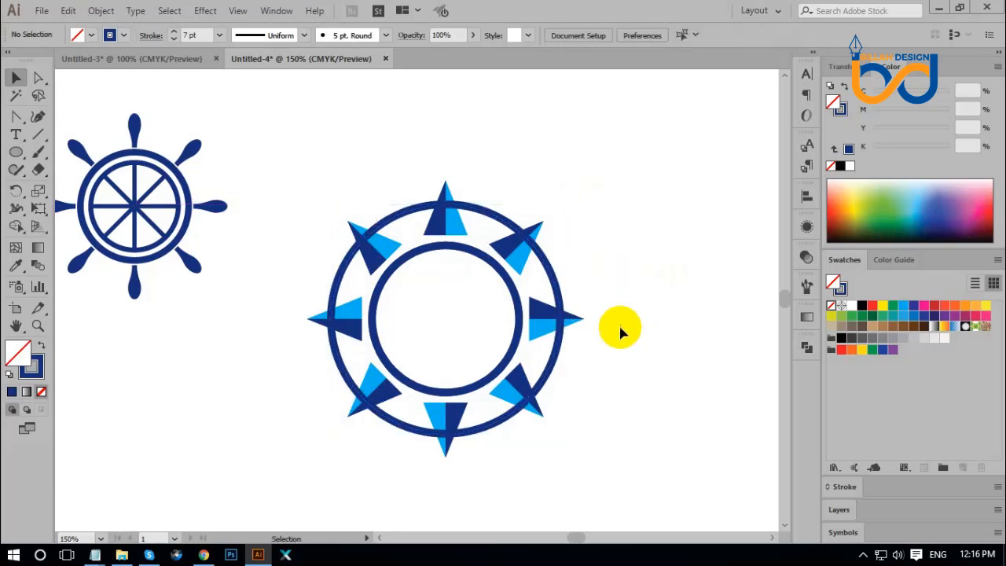
Set the outer circle's stroke weight to 1 pt.
{"action": "left_click", "coordinate": [547, 276]}
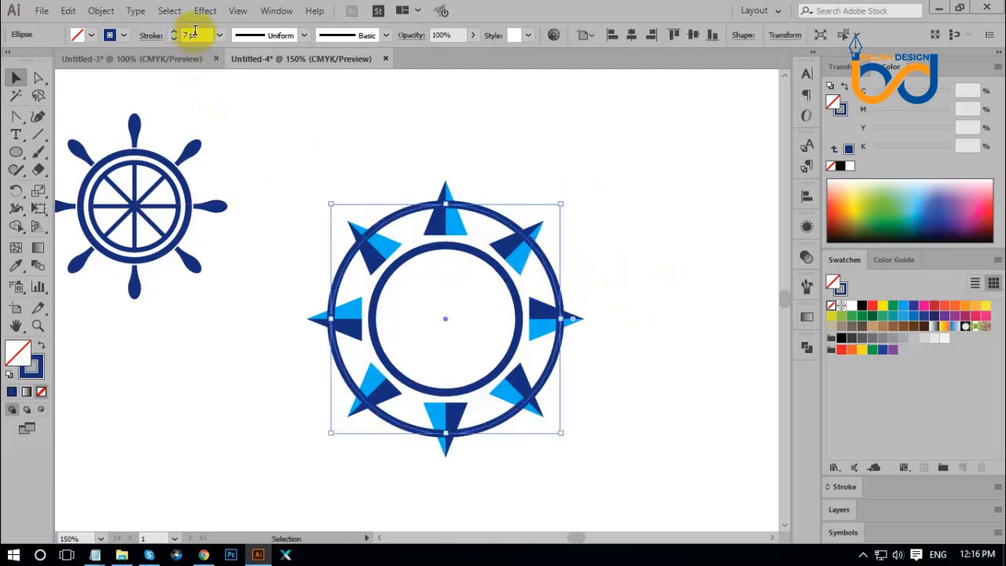
{"action": "scroll", "coordinate": [195, 32], "scroll_direction": "down", "scroll_amount": 5}
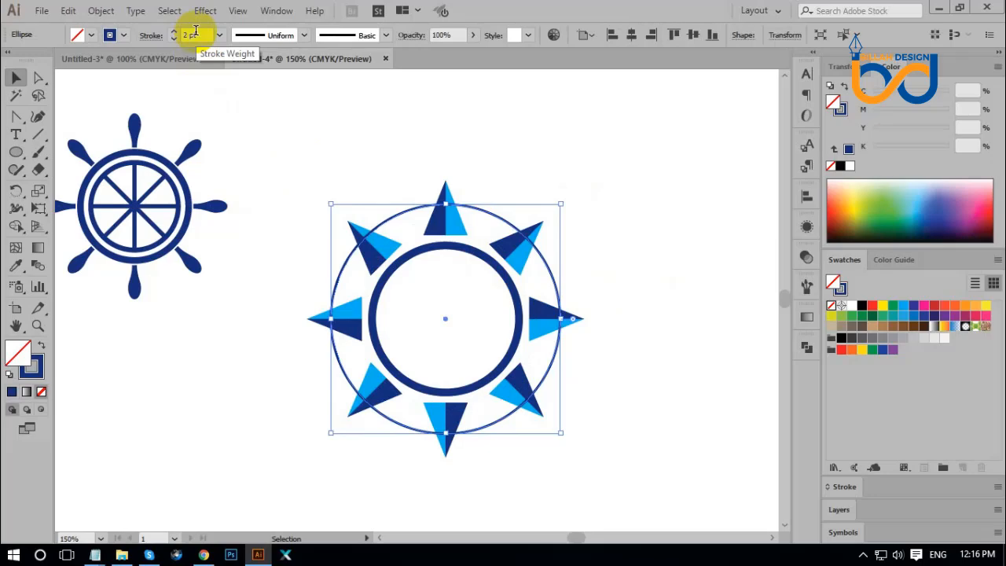
{"action": "scroll", "coordinate": [196, 32], "scroll_direction": "down", "scroll_amount": 1}
{"action": "left_click", "coordinate": [617, 280]}
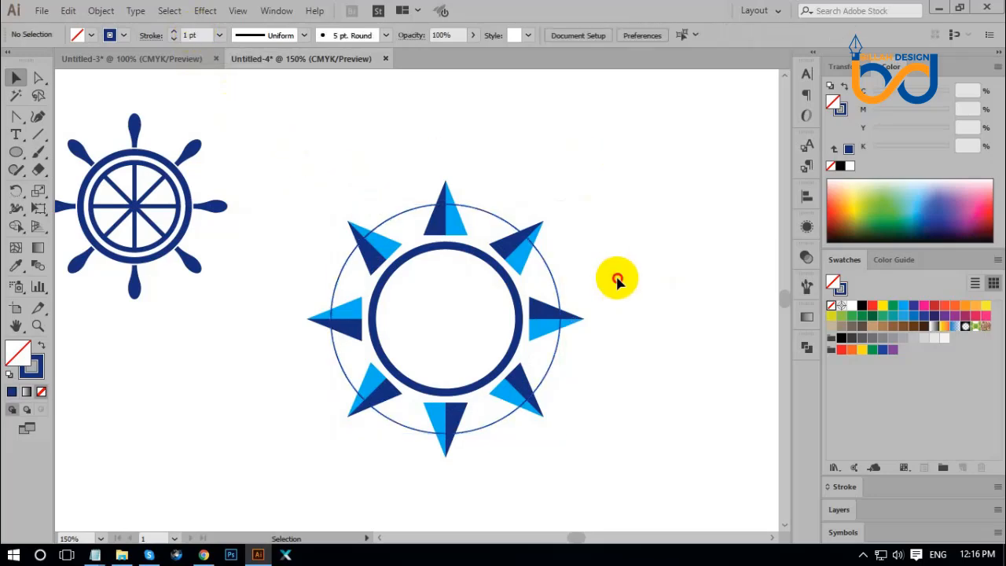
Shrink the upper-right diagonal triangle proportionally towards its base midpoint until its tip meets the thin outer circle.
{"action": "key", "text": "ctrl+equal"}
{"action": "key", "text": "ctrl+equal"}
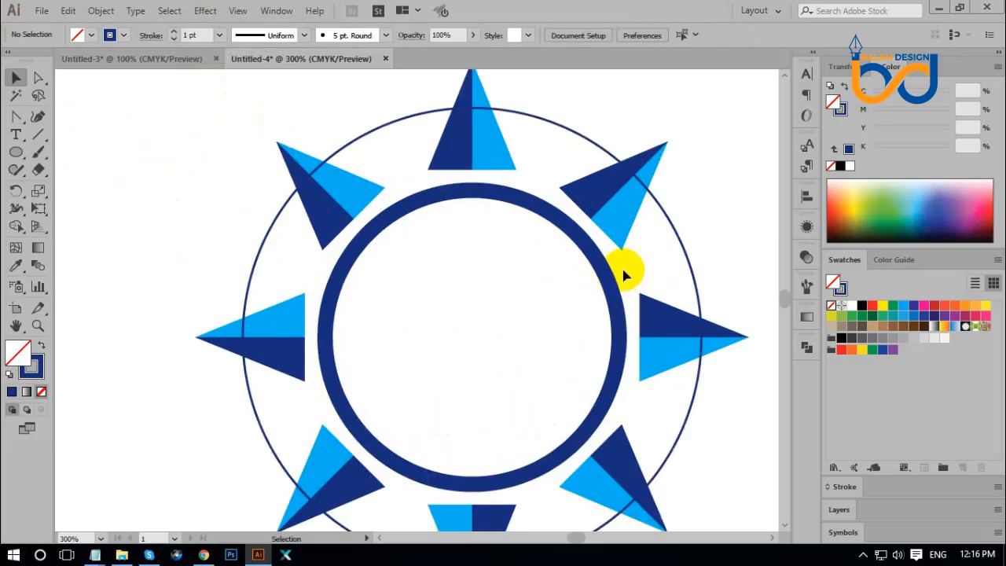
{"action": "left_click_drag", "start_coordinate": [670, 198], "coordinate": [578, 276]}
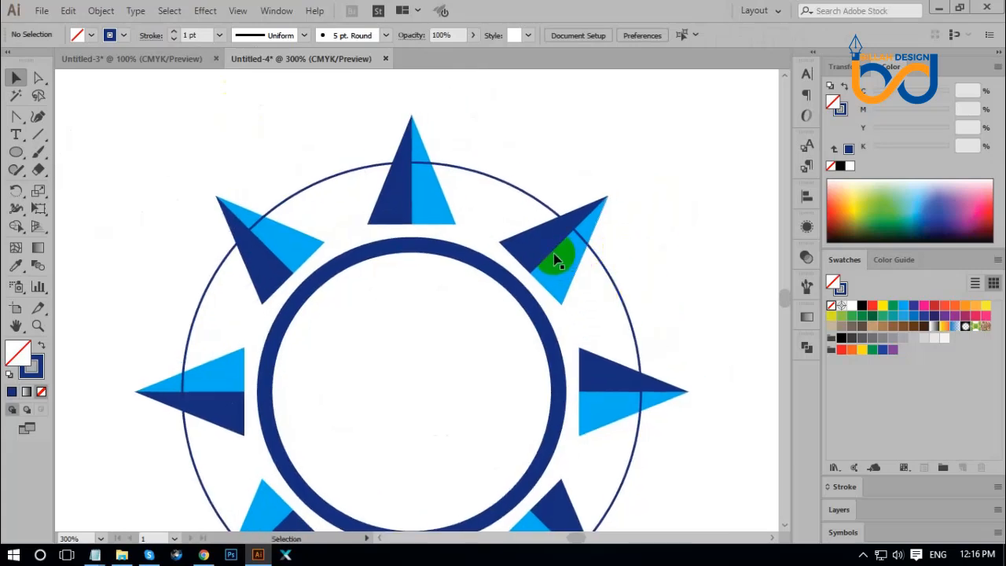
{"action": "left_click", "coordinate": [555, 260]}
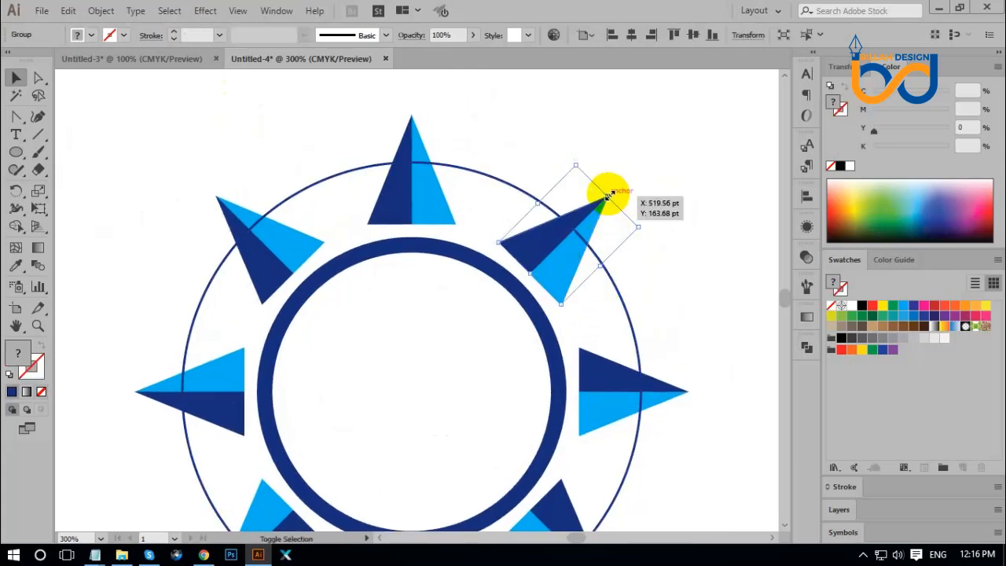
{"action": "left_click_drag", "start_coordinate": [607, 194], "coordinate": [577, 230]}
{"action": "scroll", "coordinate": [688, 250], "scroll_direction": "down", "scroll_amount": 1}
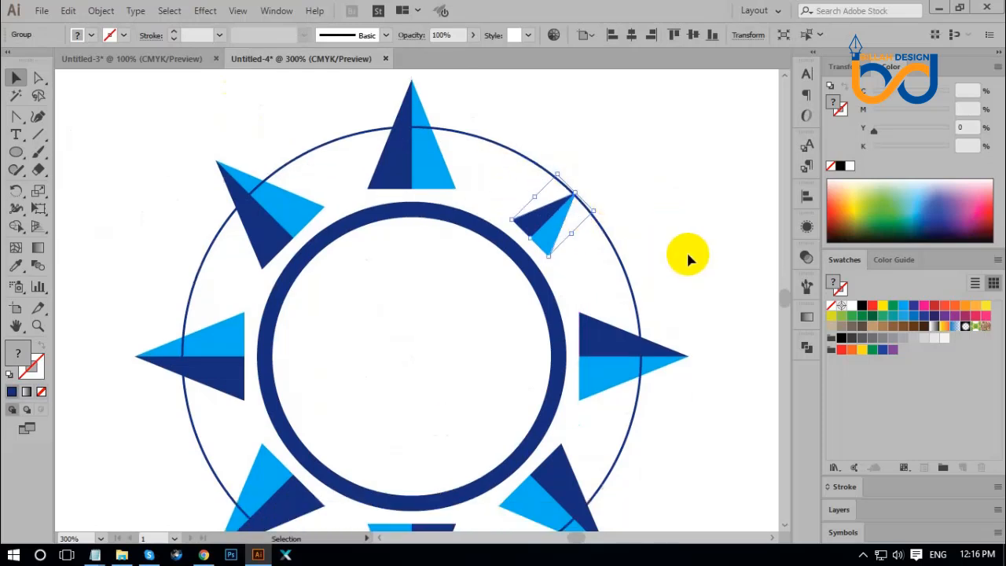
{"action": "left_click", "coordinate": [695, 389]}
Shrink the lower-right diagonal triangle proportionally towards its base midpoint until its tip meets the thin outer circle.
{"action": "scroll", "coordinate": [672, 396], "scroll_direction": "down", "scroll_amount": 3}
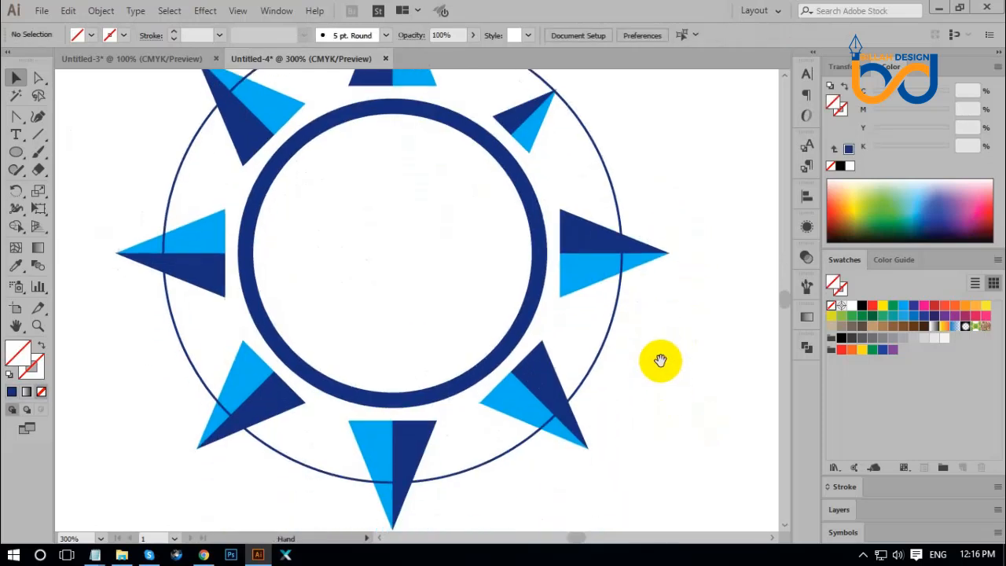
{"action": "left_click", "coordinate": [524, 400]}
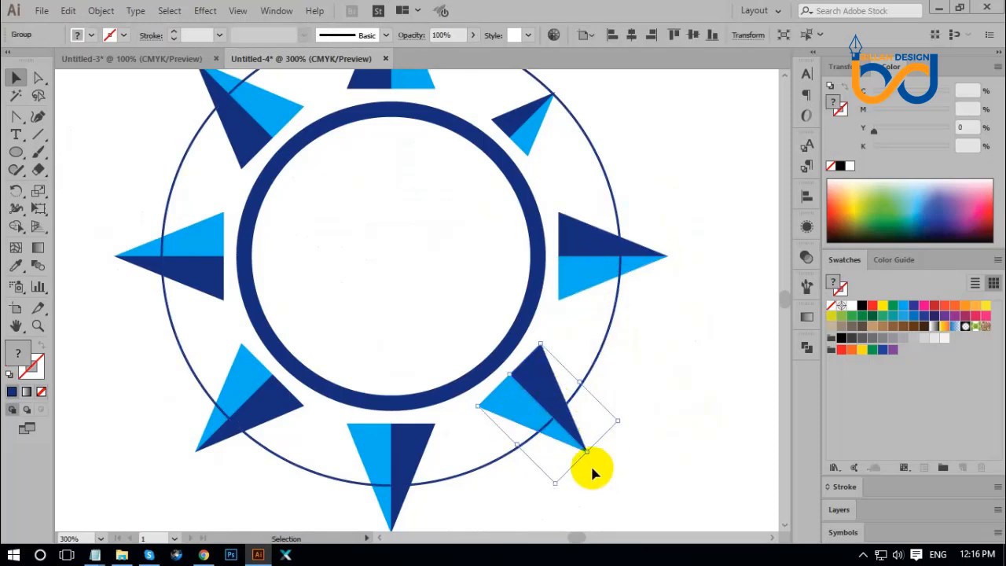
{"action": "left_click_drag", "start_coordinate": [588, 455], "coordinate": [550, 421]}
{"action": "left_click", "coordinate": [464, 437]}
Shrink the lower-left diagonal triangle proportionally towards its base midpoint until its tip touches the thin outer circle.
{"action": "left_click_drag", "start_coordinate": [395, 483], "coordinate": [505, 398]}
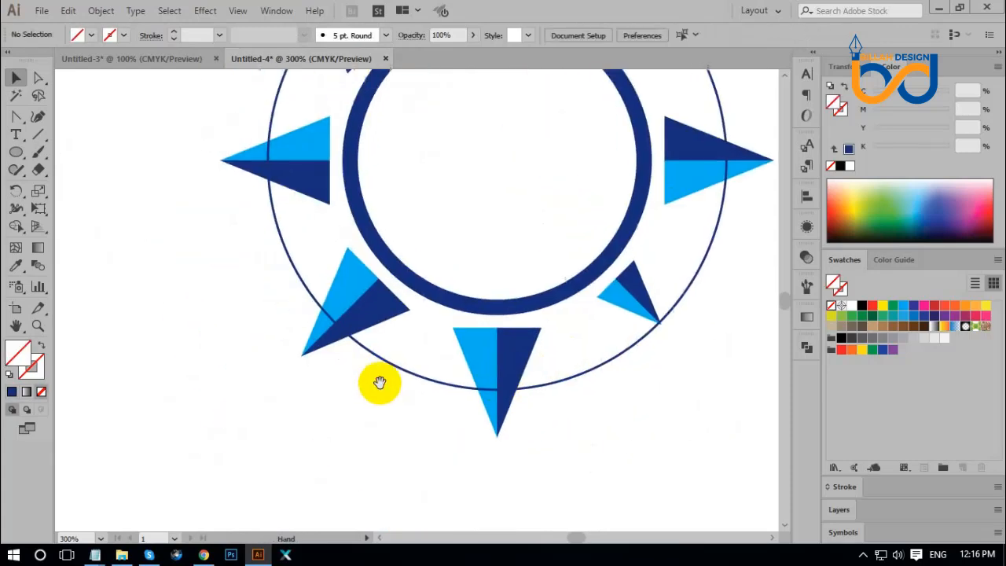
{"action": "left_click", "coordinate": [377, 322]}
{"action": "left_click_drag", "start_coordinate": [306, 362], "coordinate": [330, 336]}
{"action": "left_click", "coordinate": [366, 403]}
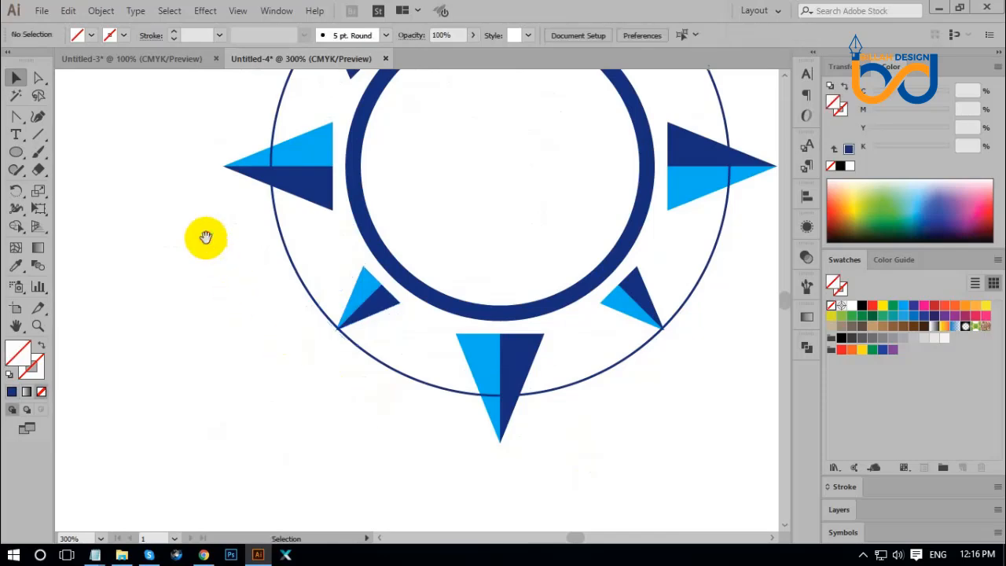
Scale down the upper-left diagonal triangle towards its base midpoint so its tip lands on the thin outer circle.
{"action": "left_click_drag", "start_coordinate": [204, 236], "coordinate": [301, 356]}
{"action": "left_click_drag", "start_coordinate": [332, 274], "coordinate": [341, 309]}
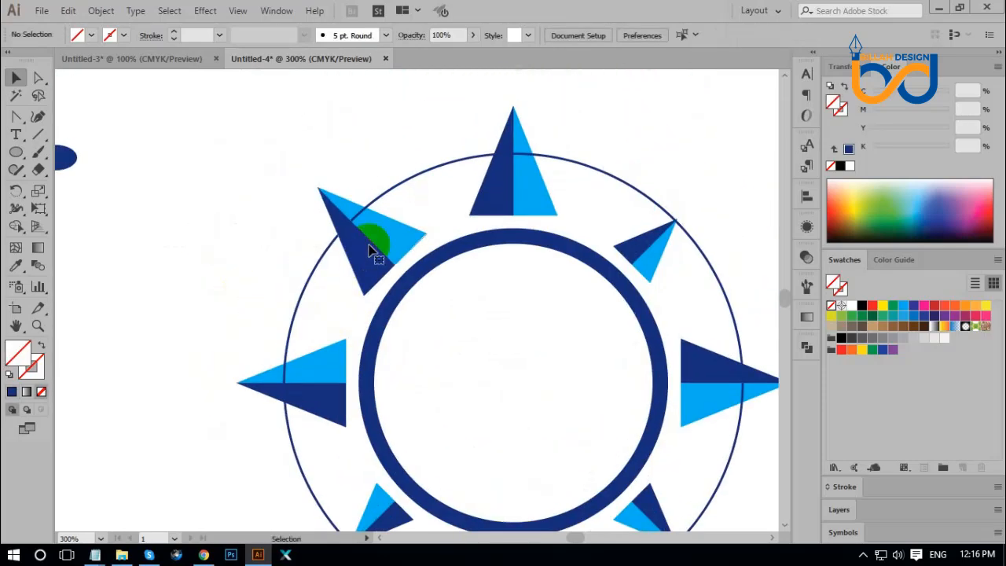
{"action": "left_click", "coordinate": [326, 193]}
{"action": "left_click_drag", "start_coordinate": [326, 192], "coordinate": [351, 223]}
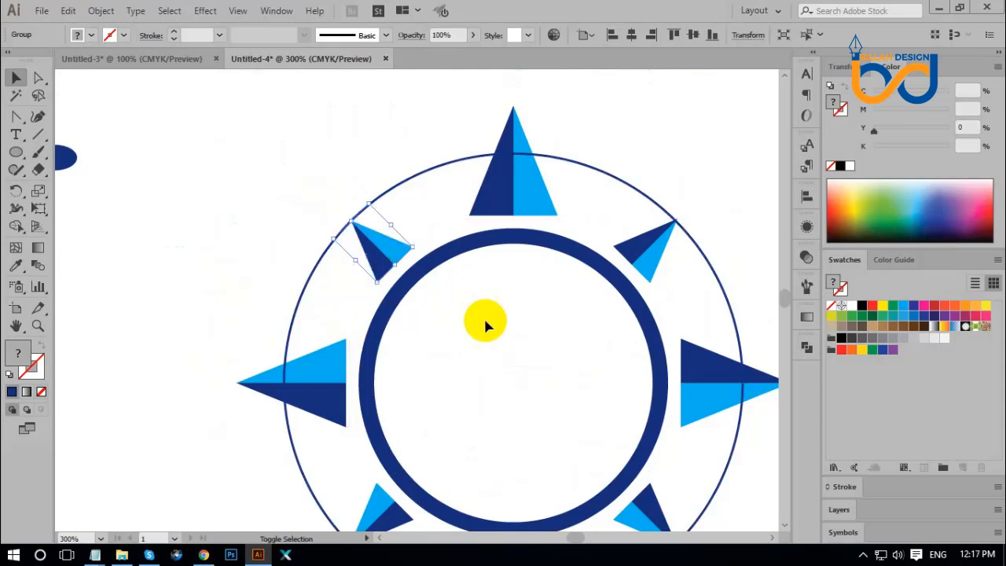
{"action": "left_click", "coordinate": [489, 322]}
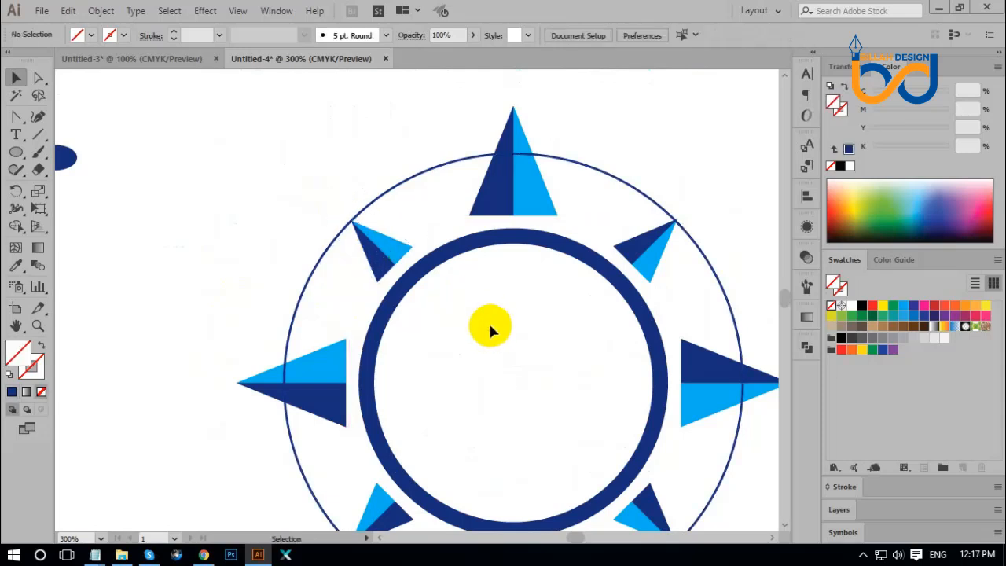
Examine the four shortened diagonal triangles against the outer circle up close, and the whole compass rose on the artboard.
{"action": "key", "text": "ctrl+plus"}
{"action": "left_click_drag", "start_coordinate": [573, 353], "coordinate": [420, 177]}
{"action": "scroll", "coordinate": [421, 177], "scroll_direction": "down", "scroll_amount": 3}
{"action": "scroll", "coordinate": [425, 158], "scroll_direction": "up", "scroll_amount": 8}
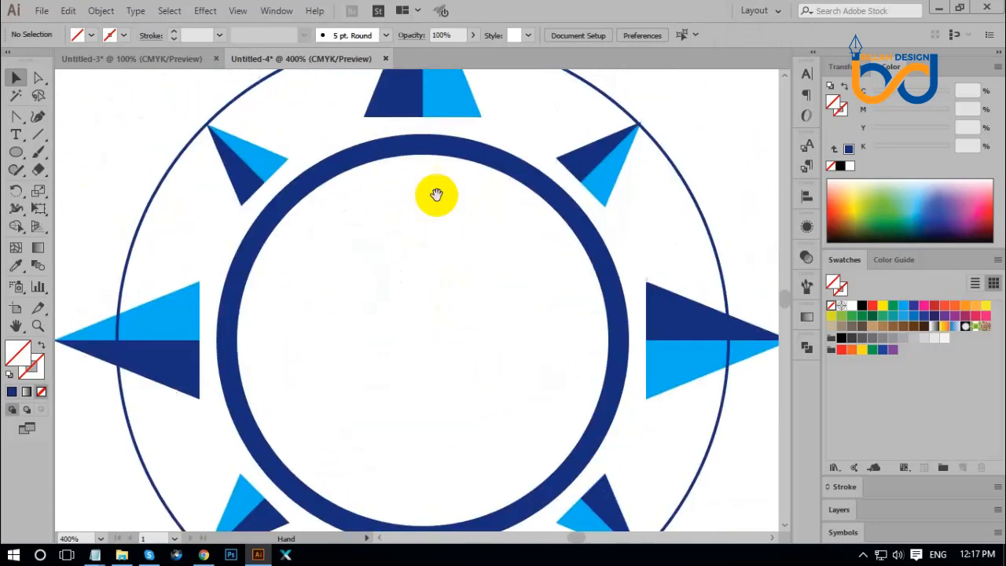
{"action": "left_click_drag", "start_coordinate": [247, 197], "coordinate": [261, 236]}
{"action": "left_click", "coordinate": [275, 243]}
{"action": "left_click", "coordinate": [434, 380]}
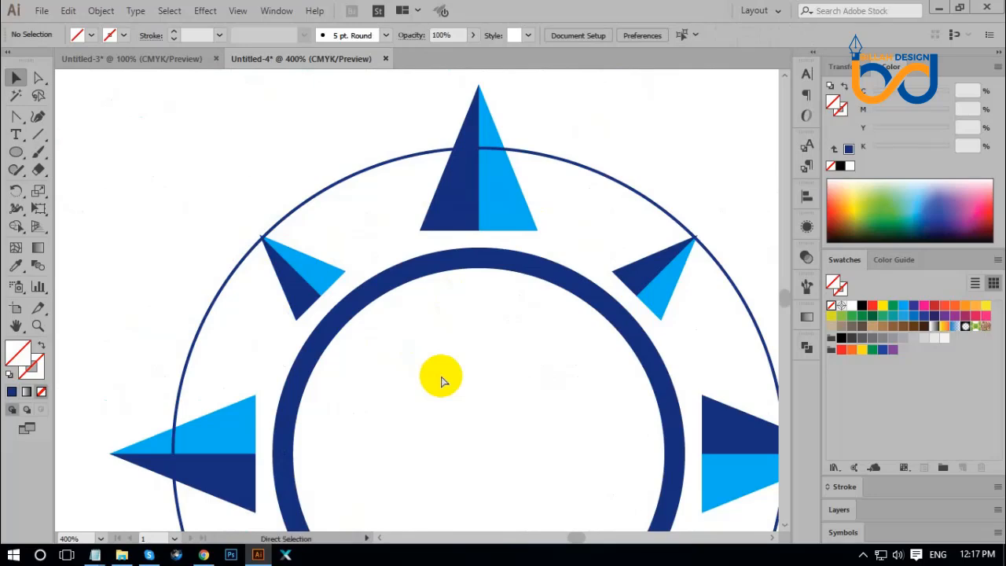
{"action": "key", "text": "ctrl+minus"}
{"action": "key", "text": "ctrl+minus"}
{"action": "key", "text": "ctrl+minus"}
{"action": "key", "text": "ctrl+minus"}
{"action": "key", "text": "ctrl+minus"}
{"action": "key", "text": "ctrl+plus"}
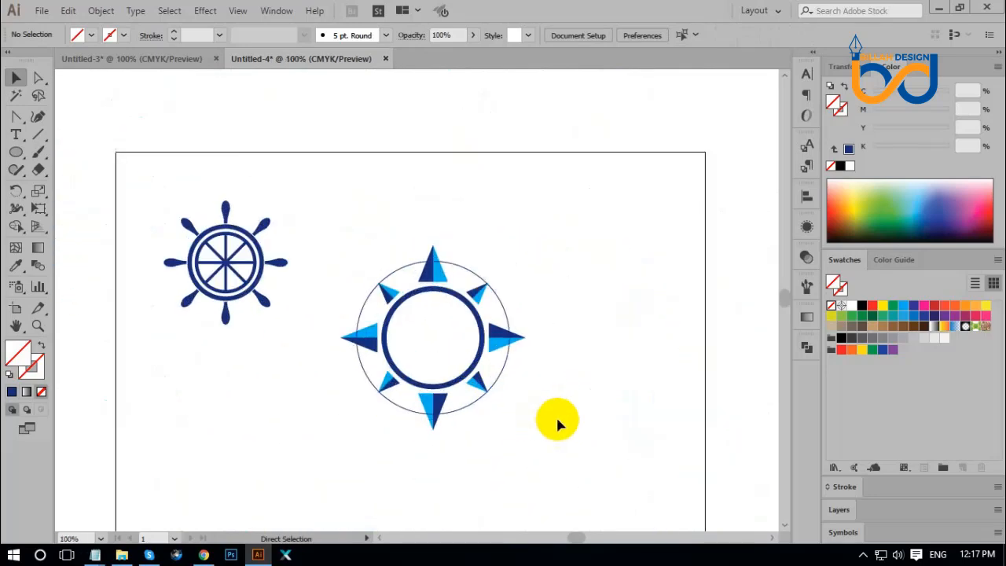
Move the thin outer guide circle away from the compass rose and delete it.
{"action": "left_click_drag", "start_coordinate": [558, 416], "coordinate": [556, 400]}
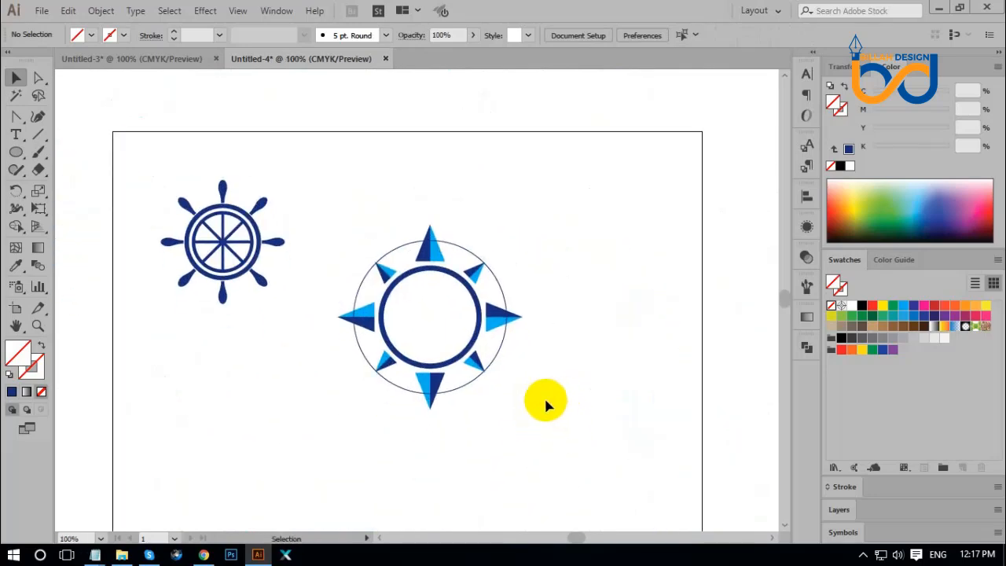
{"action": "left_click_drag", "start_coordinate": [503, 358], "coordinate": [631, 397]}
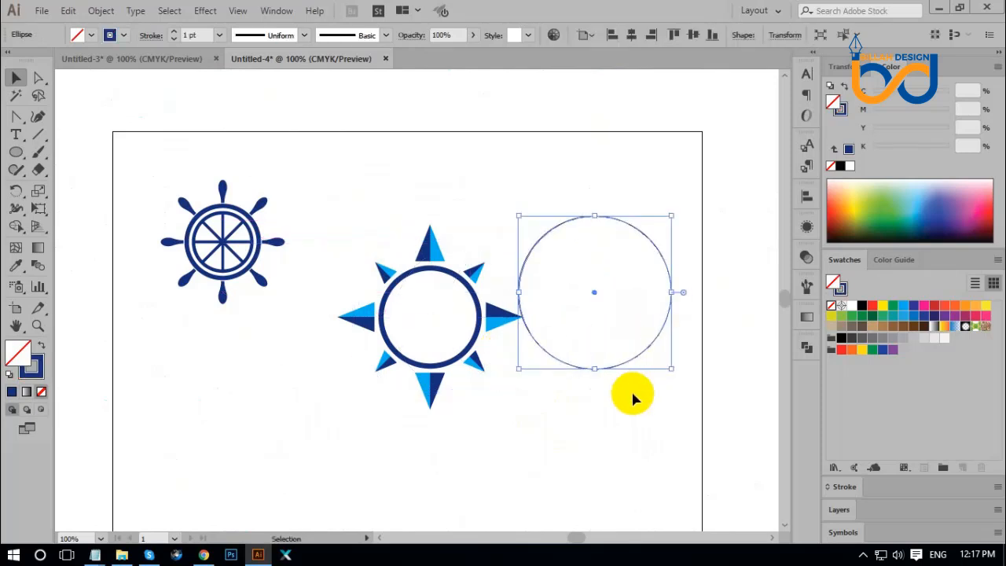
{"action": "key", "text": "Delete"}
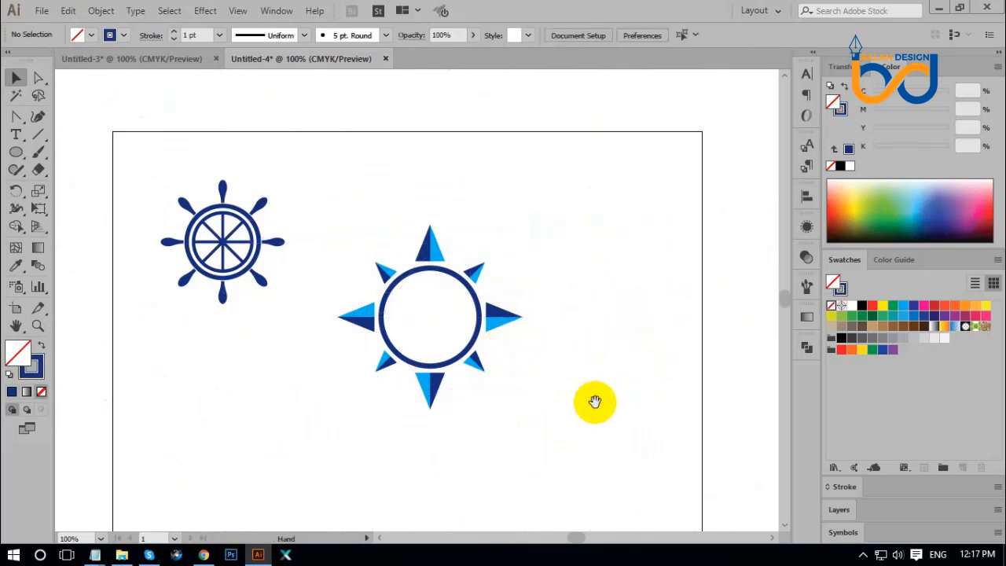
Enlarge the thick dark blue circle slightly from its centre, closer to the bases of the eight triangles.
{"action": "key", "text": "ctrl+equal"}
{"action": "key", "text": "ctrl+equal"}
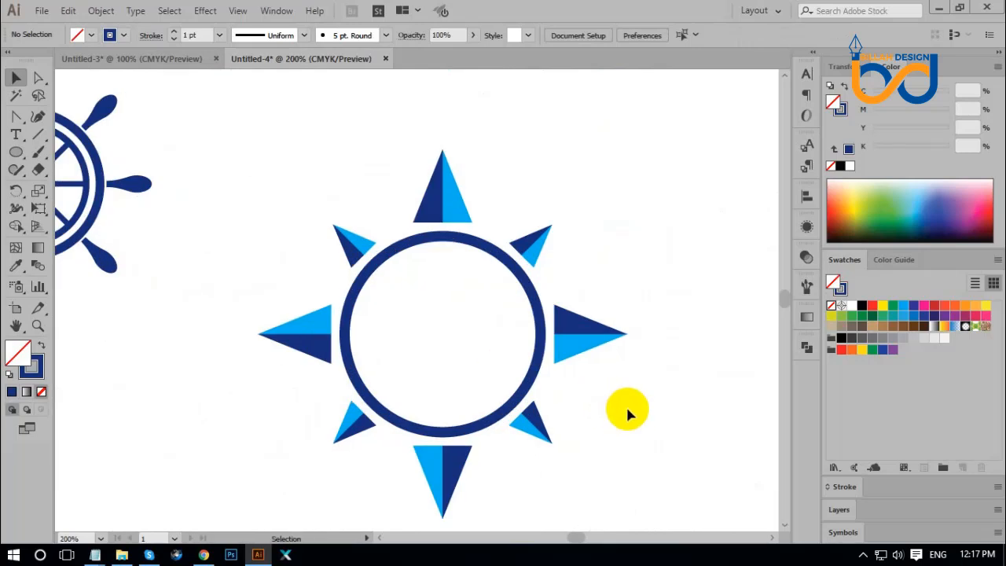
{"action": "left_click", "coordinate": [522, 297]}
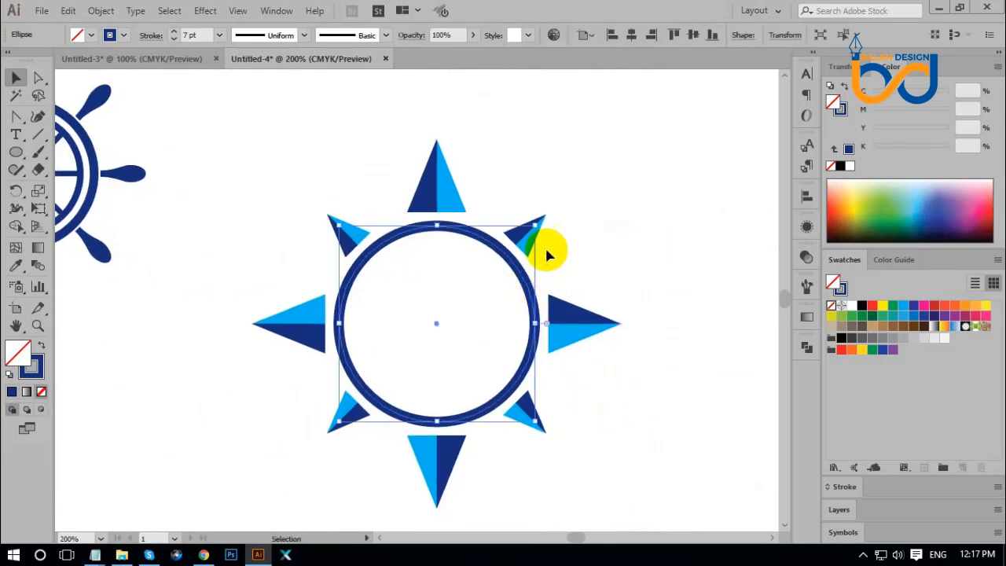
{"action": "mouse_move", "coordinate": [535, 225]}
{"action": "left_mouse_down"}
{"action": "mouse_move", "coordinate": [539, 217]}
{"action": "mouse_move", "coordinate": [550, 233]}
{"action": "mouse_move", "coordinate": [545, 218]}
{"action": "left_mouse_up"}
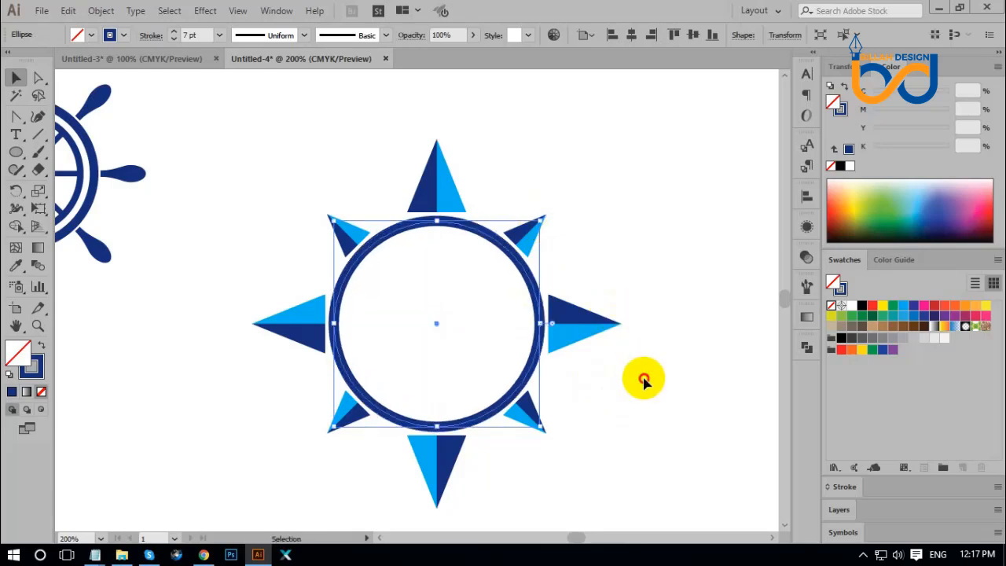
{"action": "left_click", "coordinate": [643, 383]}
{"action": "left_click_drag", "start_coordinate": [609, 384], "coordinate": [604, 375]}
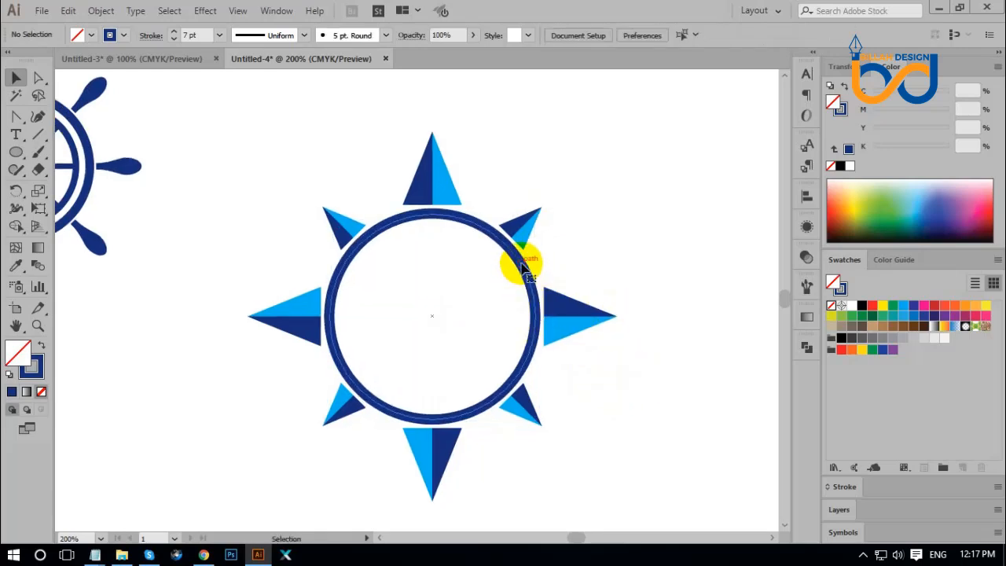
Set the dark blue circle's stroke weight to 5 pt.
{"action": "left_click", "coordinate": [523, 262]}
{"action": "key", "text": "Down"}
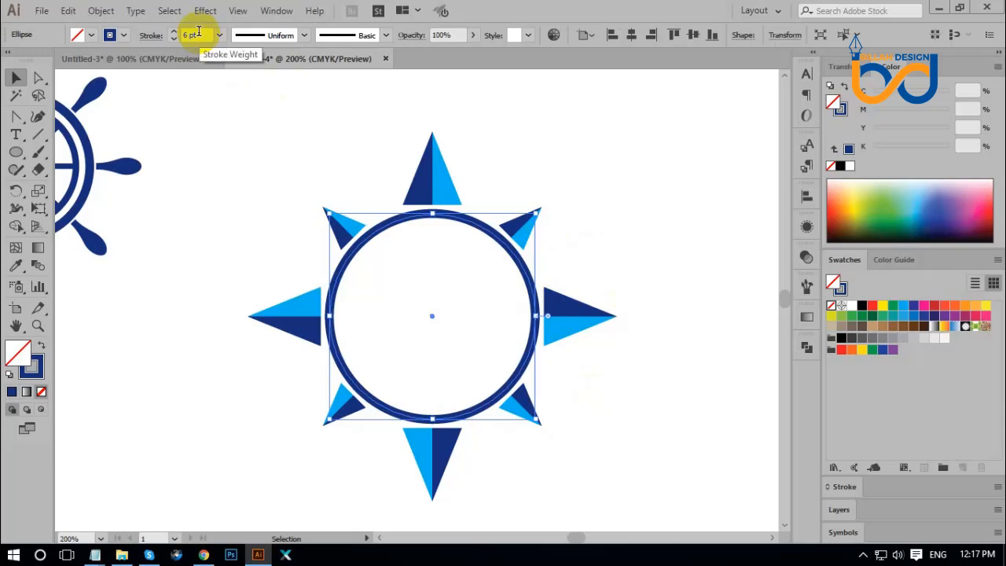
{"action": "key", "text": "Down"}
{"action": "left_click", "coordinate": [437, 313]}
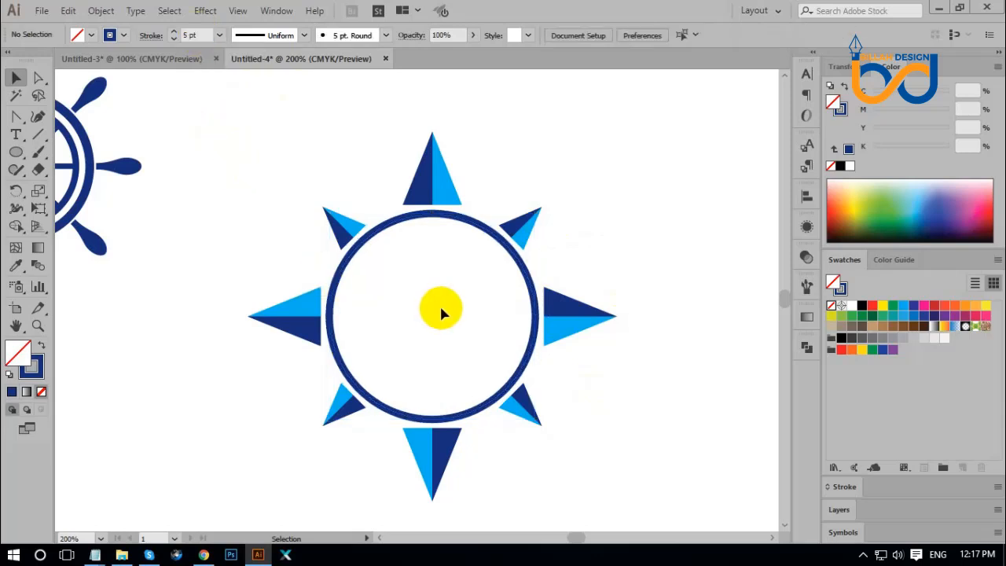
Examine the compass rose with its thinner circle at artboard scale and up close.
{"action": "key", "text": "ctrl+minus"}
{"action": "key", "text": "ctrl+minus"}
{"action": "key", "text": "ctrl+minus"}
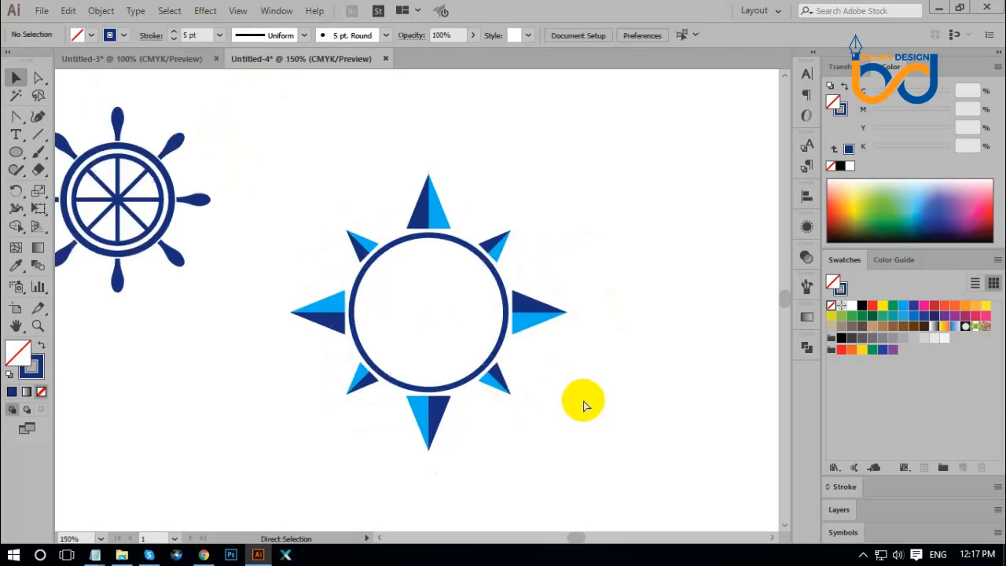
{"action": "key", "text": "ctrl+minus"}
{"action": "key", "text": "ctrl+plus"}
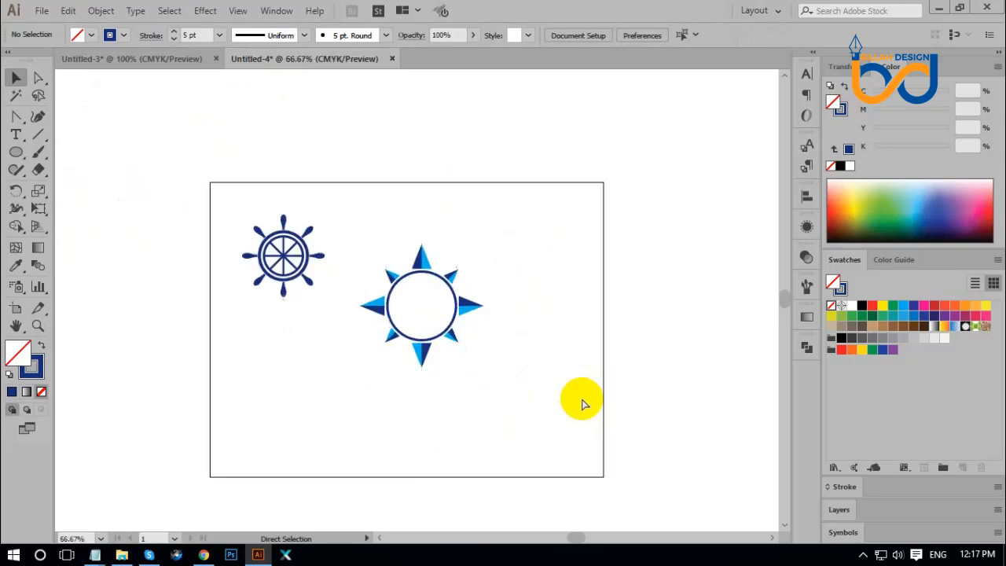
{"action": "key", "text": "ctrl+plus"}
{"action": "key", "text": "ctrl+plus"}
{"action": "key", "text": "ctrl+plus"}
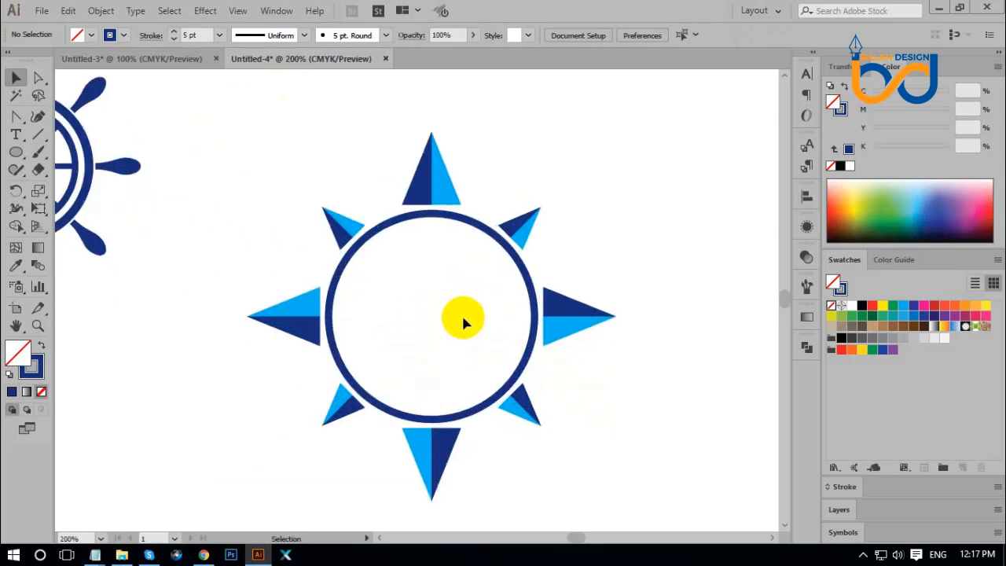
Expand the dark blue circle's stroke into a filled ring shape.
{"action": "left_click", "coordinate": [471, 219]}
{"action": "left_click", "coordinate": [100, 11]}
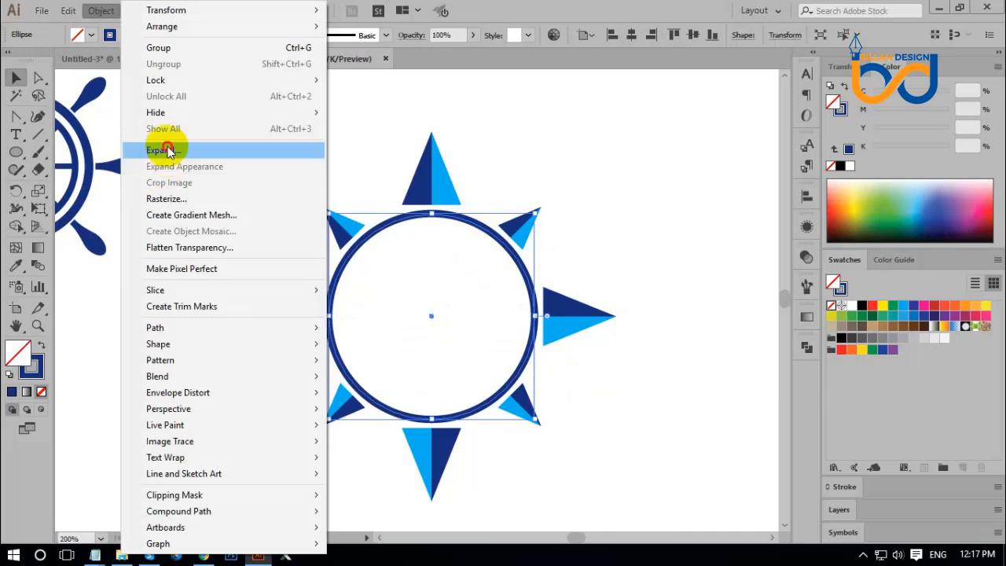
{"action": "left_click", "coordinate": [130, 152]}
{"action": "left_click", "coordinate": [470, 360]}
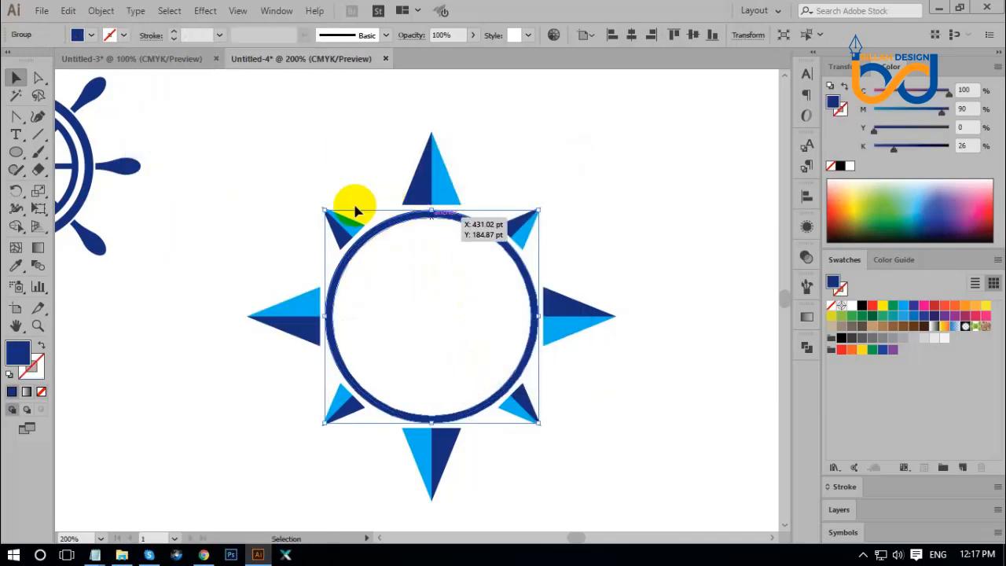
Offset the expanded ring's path by 7 pt with Miter joins and fill the resulting wider ring with white.
{"action": "left_click", "coordinate": [106, 11]}
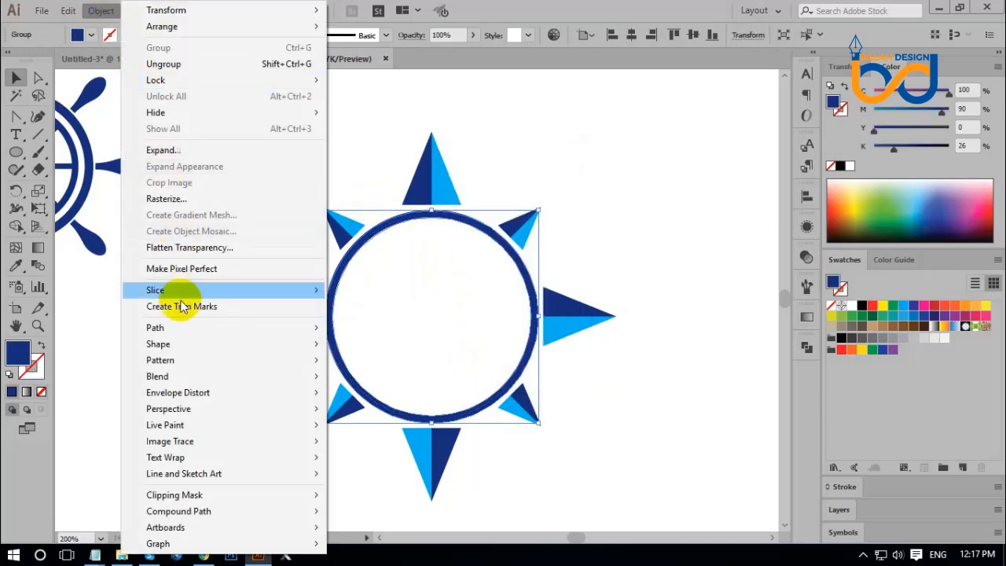
{"action": "mouse_move", "coordinate": [180, 327]}
{"action": "left_click", "coordinate": [363, 382]}
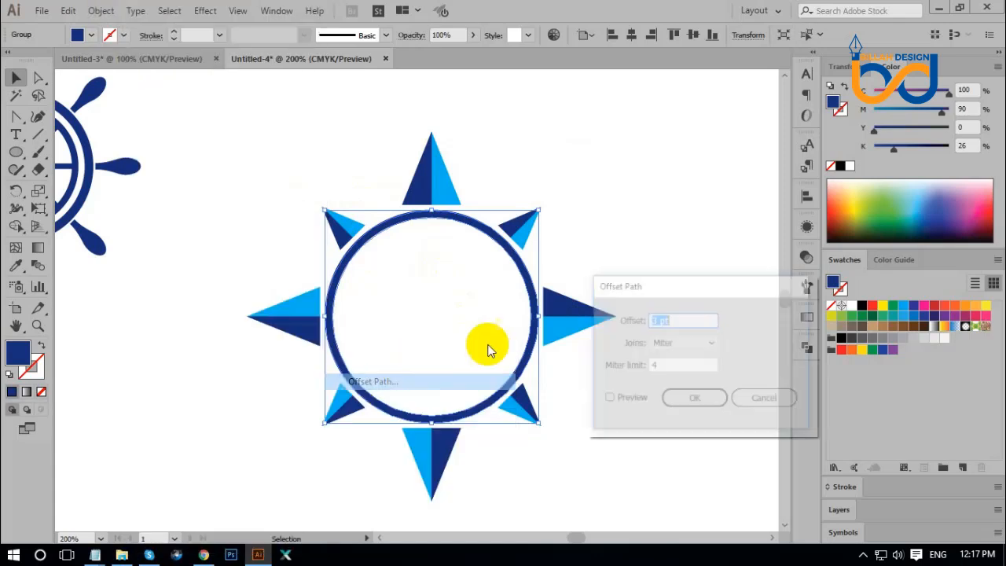
{"action": "left_click", "coordinate": [608, 399]}
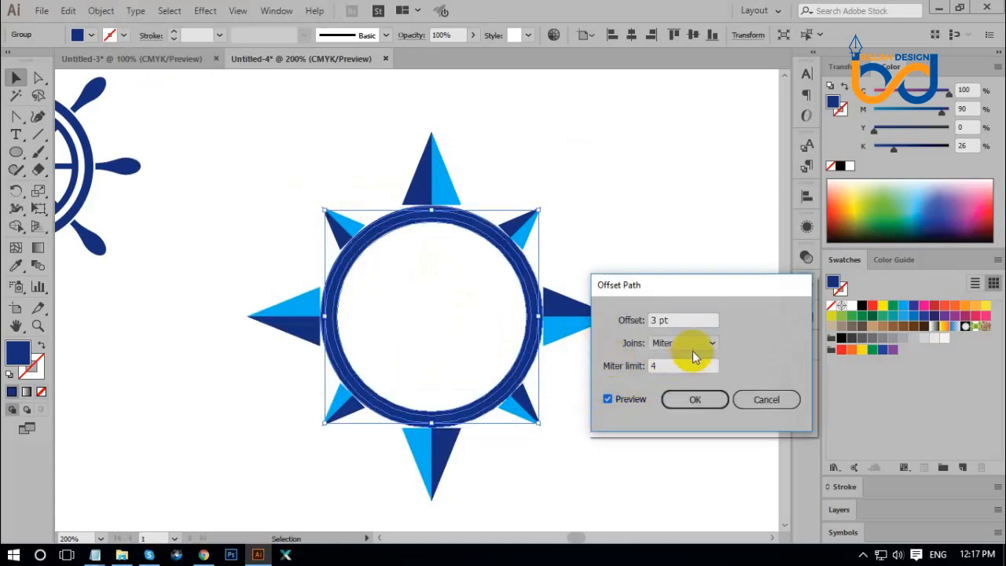
{"action": "key", "text": "Up"}
{"action": "key", "text": "Up"}
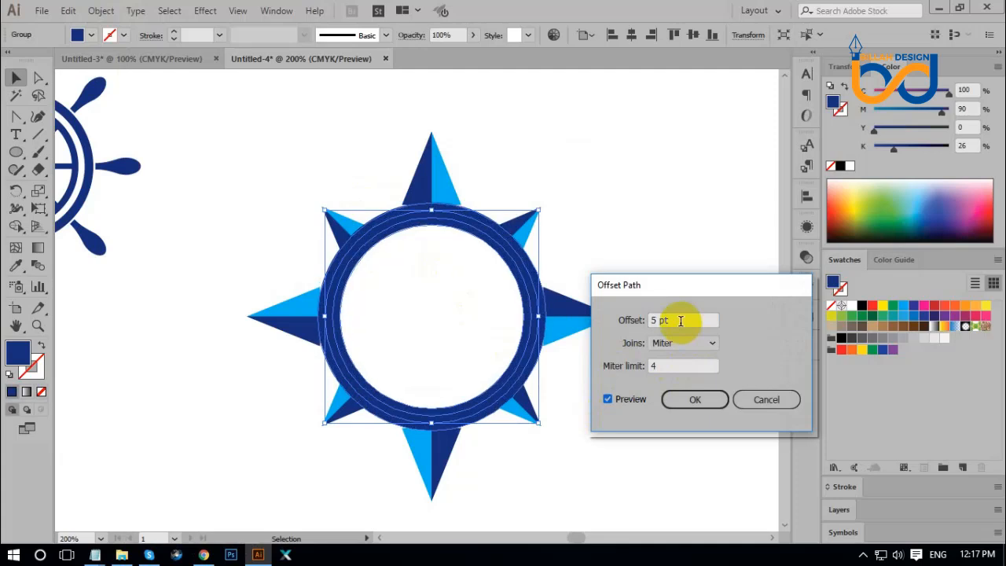
{"action": "key", "text": "Up"}
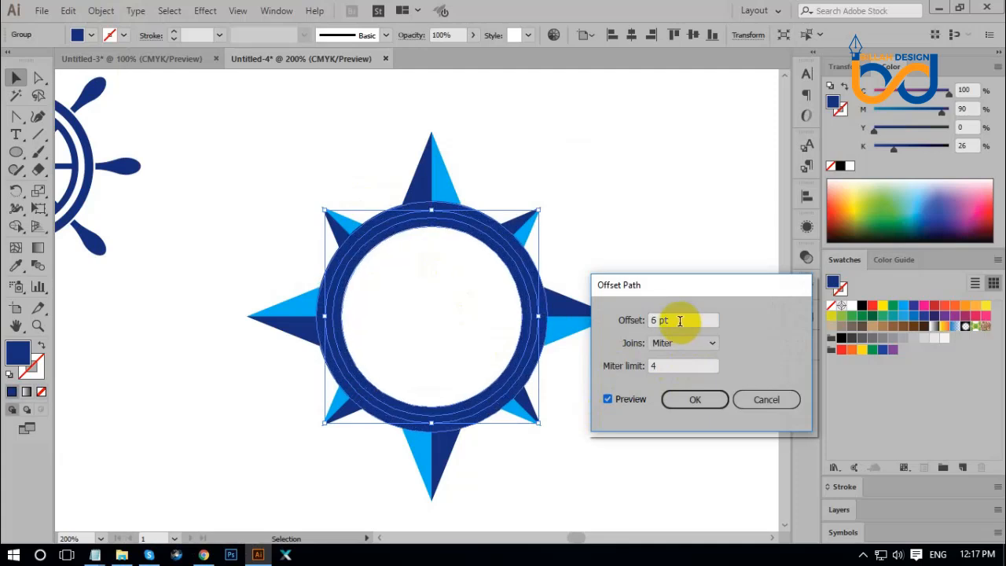
{"action": "key", "text": "Up"}
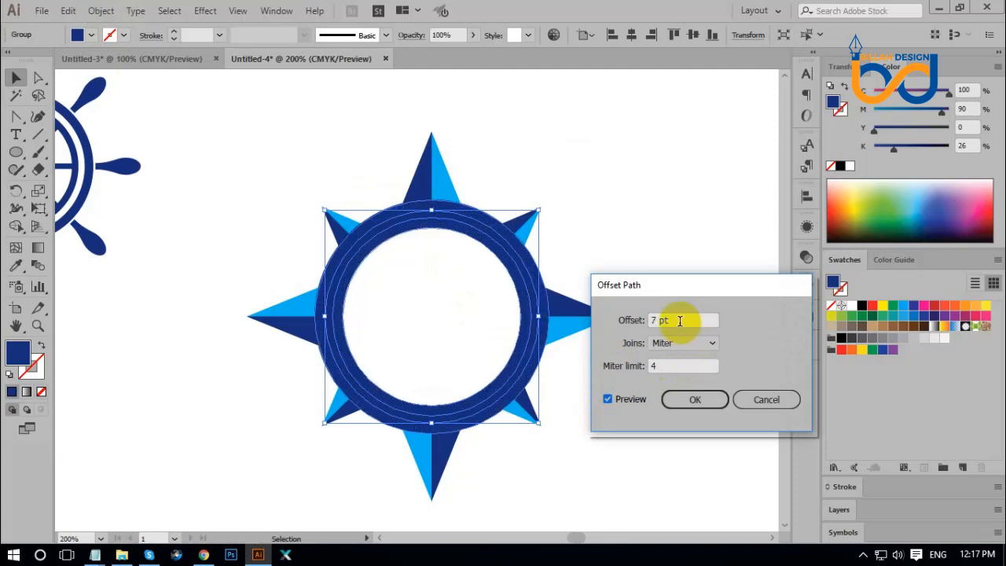
{"action": "left_click", "coordinate": [692, 401]}
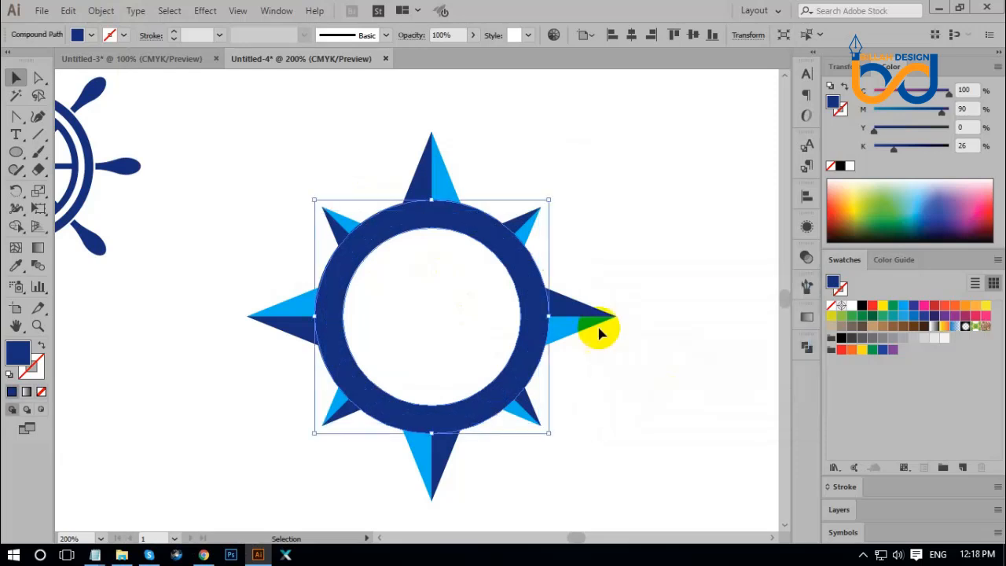
{"action": "left_click", "coordinate": [852, 305]}
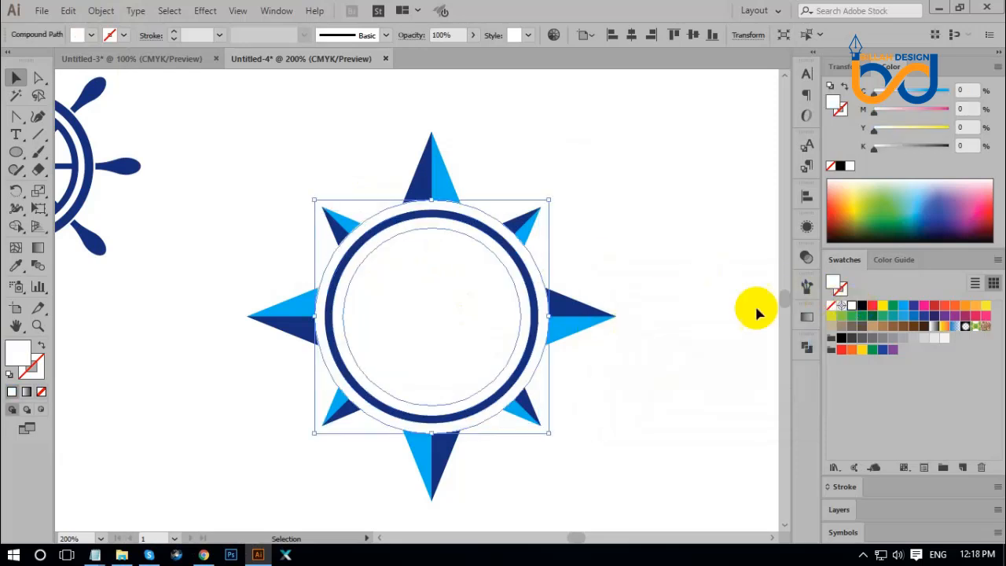
{"action": "left_click", "coordinate": [710, 332]}
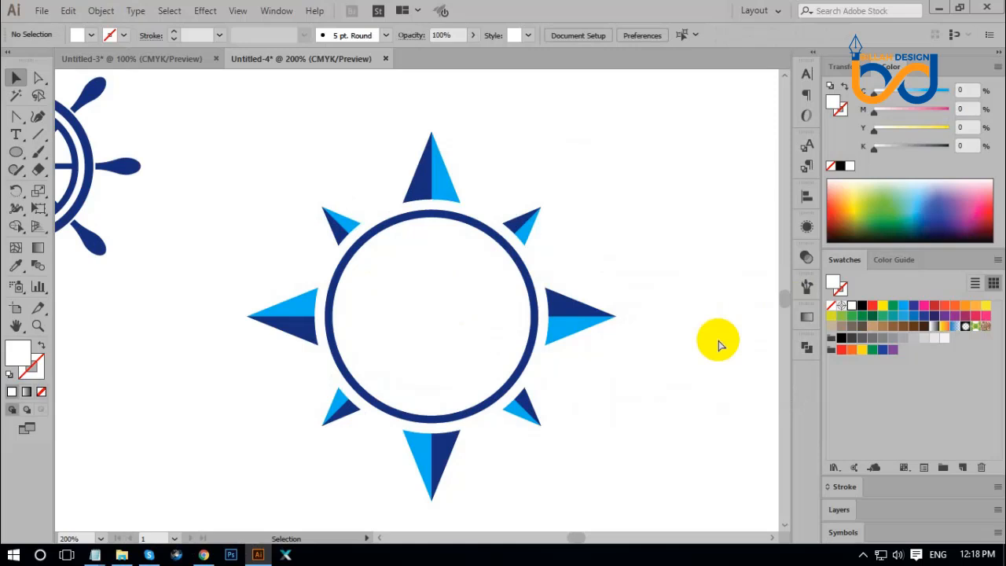
Examine the compass rose beside the ship's wheel at several magnifications, checking the gap between the ring and triangles.
{"action": "key", "text": "ctrl+minus"}
{"action": "key", "text": "ctrl+minus"}
{"action": "key", "text": "ctrl+minus"}
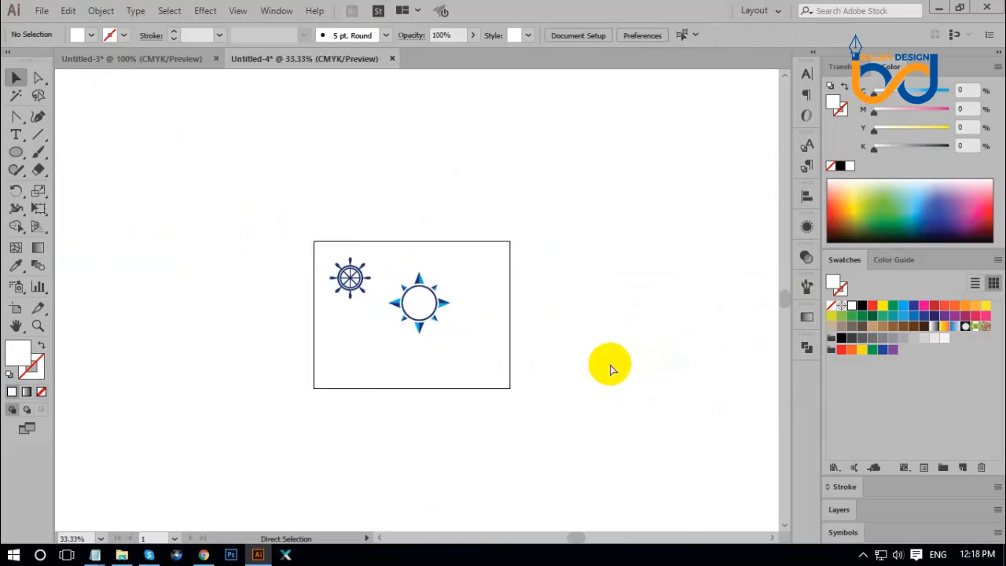
{"action": "key", "text": "ctrl+plus"}
{"action": "key", "text": "ctrl+plus"}
{"action": "key", "text": "ctrl+plus"}
{"action": "key", "text": "ctrl+plus"}
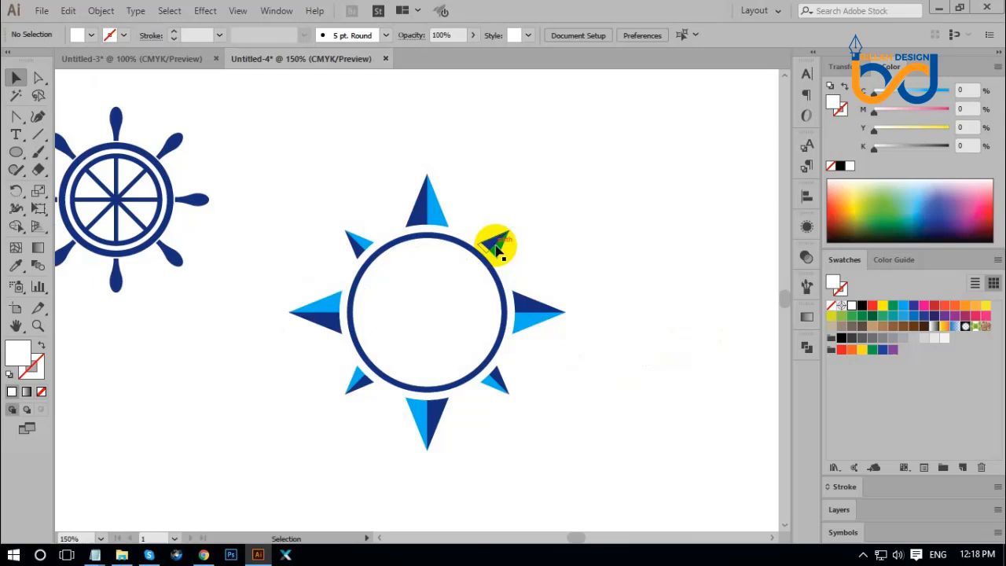
Ungroup the compass rose's dark blue ring and the white offset ring around it.
{"action": "left_click", "coordinate": [503, 288]}
{"action": "right_click", "coordinate": [601, 275]}
{"action": "left_click", "coordinate": [641, 396]}
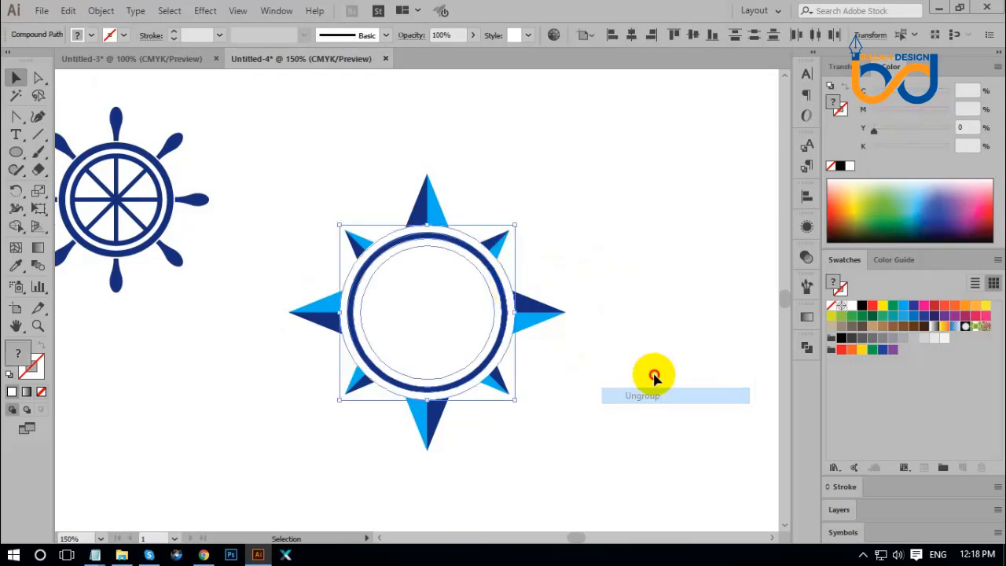
{"action": "left_click", "coordinate": [490, 272]}
{"action": "left_click", "coordinate": [620, 337]}
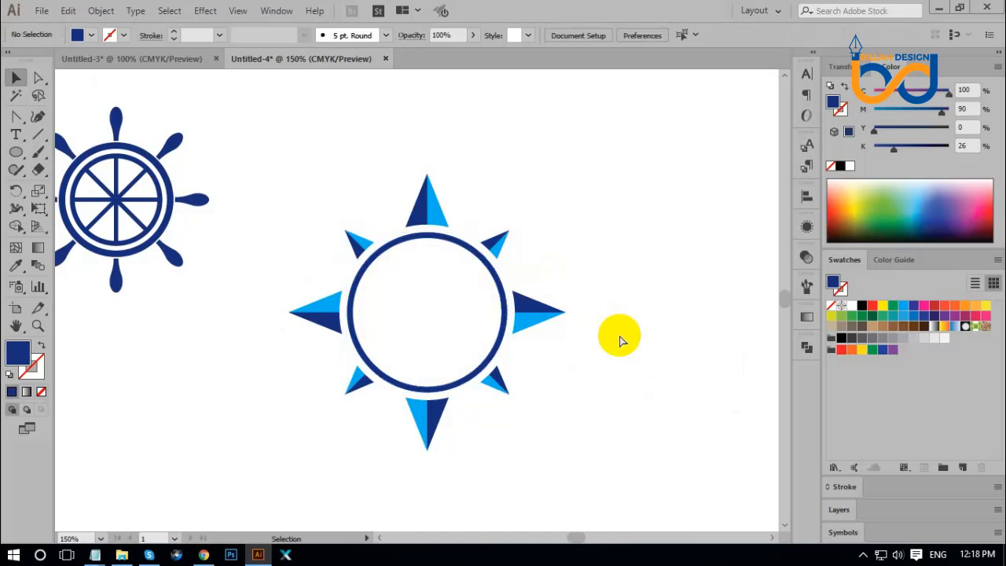
Examine the ungrouped compass rose and the ship's wheel on the whole artboard and up close.
{"action": "key", "text": "ctrl+0"}
{"action": "key", "text": "ctrl+minus"}
{"action": "key", "text": "ctrl+minus"}
{"action": "key", "text": "ctrl+minus"}
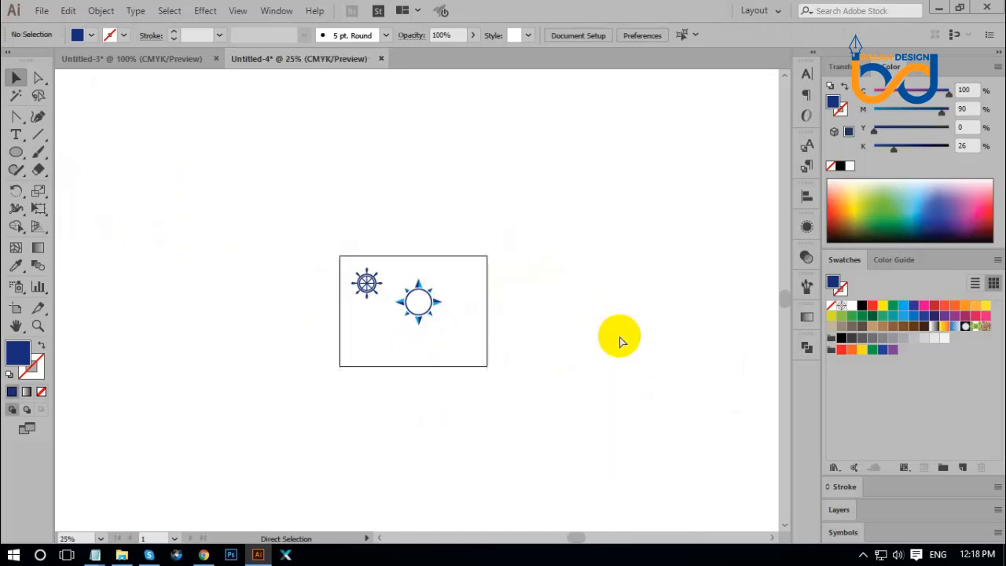
{"action": "key", "text": "ctrl+plus"}
{"action": "key", "text": "ctrl+plus"}
{"action": "key", "text": "ctrl+plus"}
{"action": "key", "text": "ctrl+plus"}
{"action": "key", "text": "ctrl+plus"}
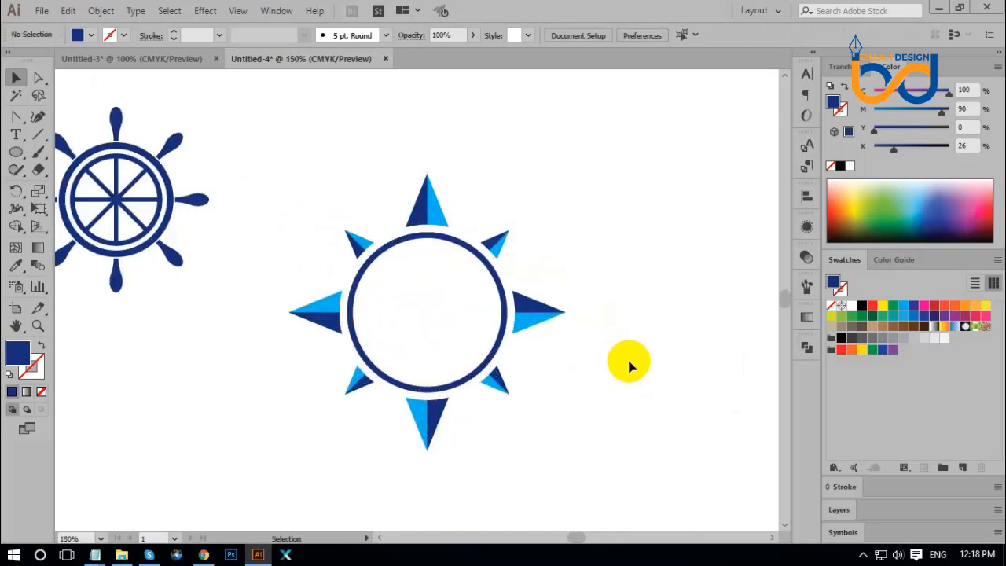
Duplicate the compass rose's upper two-tone triangle into the empty space beside the rose.
{"action": "left_click_drag", "start_coordinate": [593, 384], "coordinate": [584, 352]}
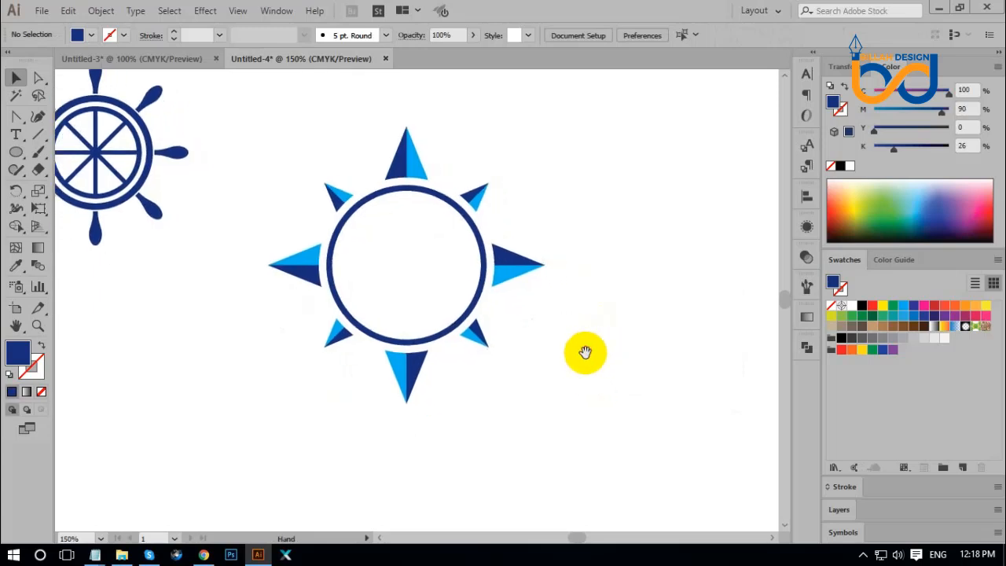
{"action": "left_click_drag", "start_coordinate": [422, 152], "coordinate": [545, 392]}
{"action": "left_click", "coordinate": [677, 389]}
{"action": "key", "text": "ctrl+plus"}
{"action": "key", "text": "ctrl+plus"}
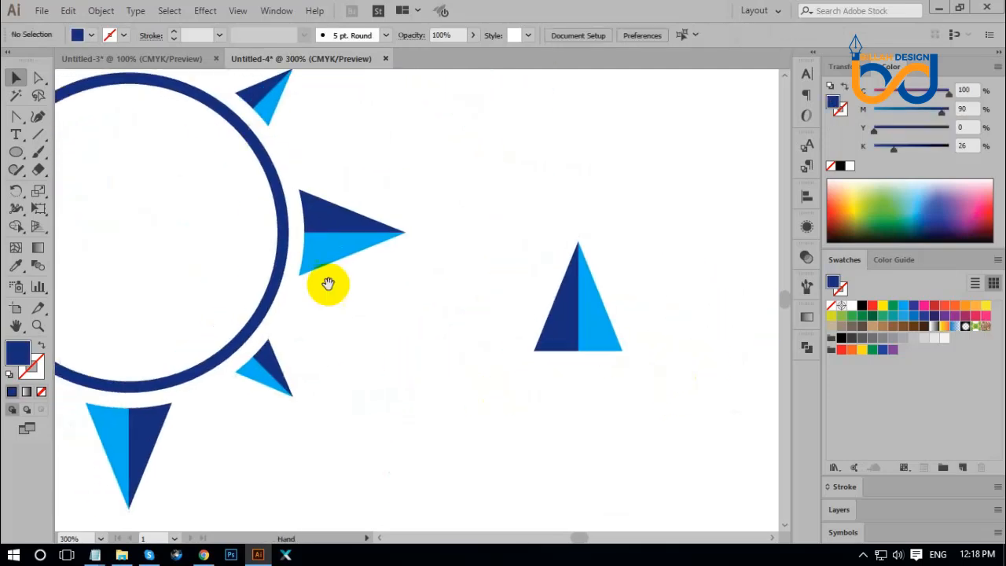
Raise the middle base anchor points of the copied triangle to form a notched arrowhead, and widen the arrowhead slightly.
{"action": "left_click", "coordinate": [38, 81]}
{"action": "left_click_drag", "start_coordinate": [569, 362], "coordinate": [626, 411]}
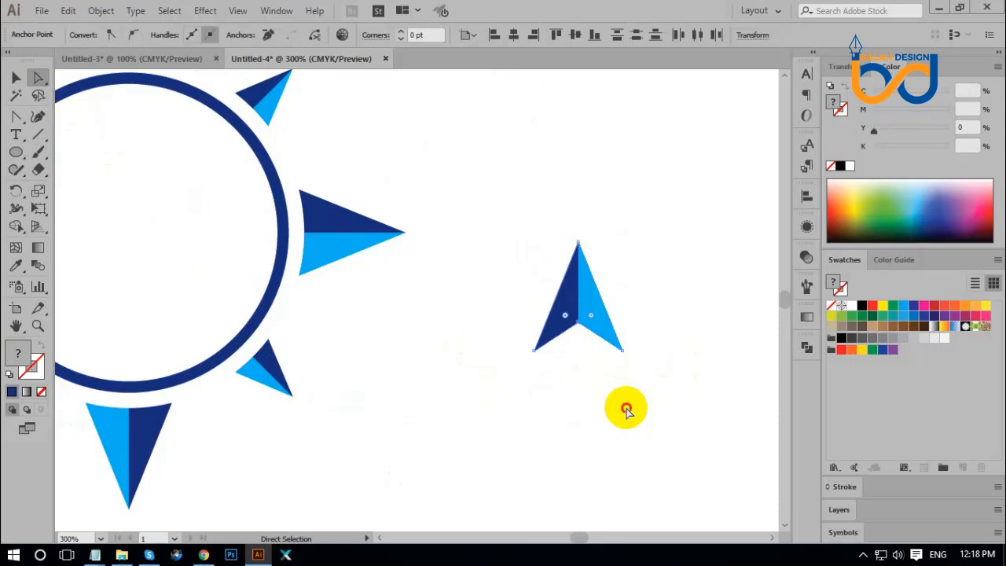
{"action": "left_click", "coordinate": [626, 411]}
{"action": "left_click", "coordinate": [15, 77]}
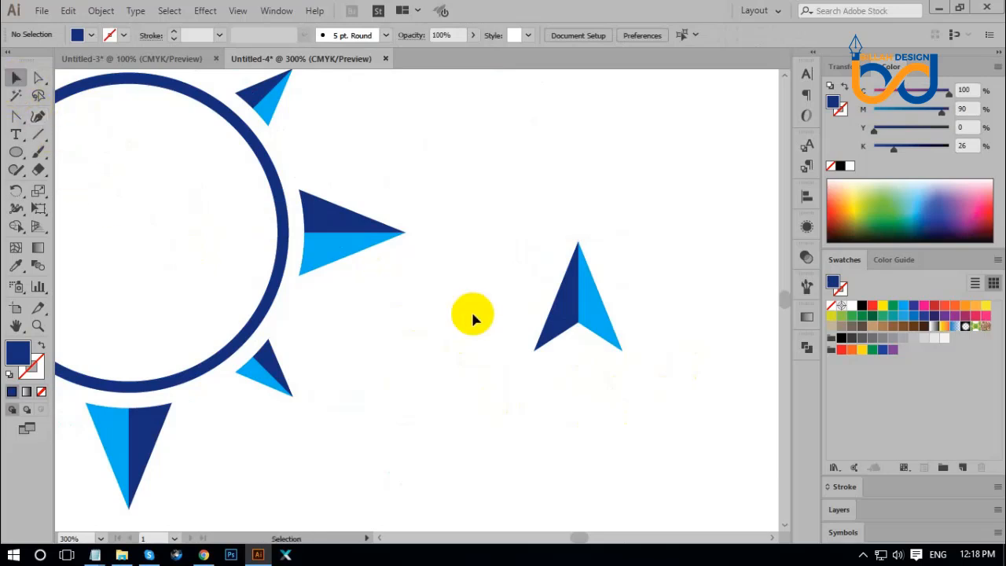
{"action": "left_click", "coordinate": [579, 314]}
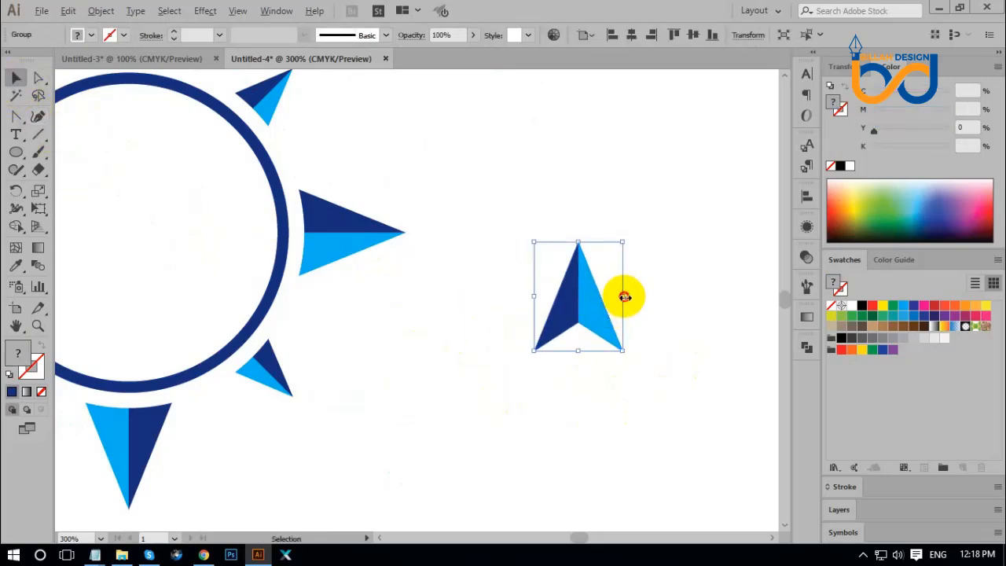
{"action": "left_click_drag", "start_coordinate": [624, 296], "coordinate": [634, 296]}
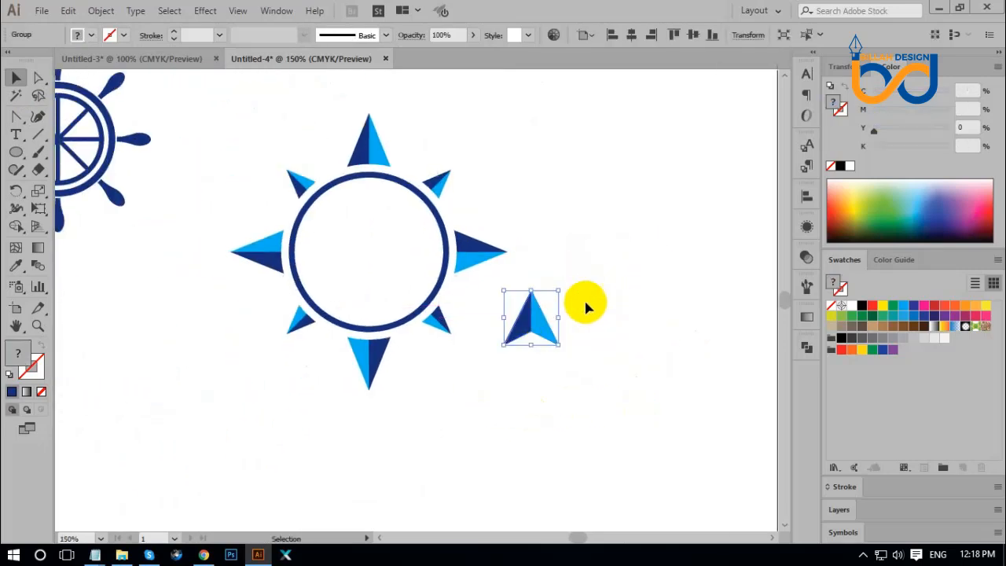
Place the arrowhead in the centre of the compass ring, rotated to point toward the upper right.
{"action": "left_click_drag", "start_coordinate": [569, 284], "coordinate": [378, 241]}
{"action": "left_click", "coordinate": [551, 346]}
{"action": "left_click", "coordinate": [530, 369]}
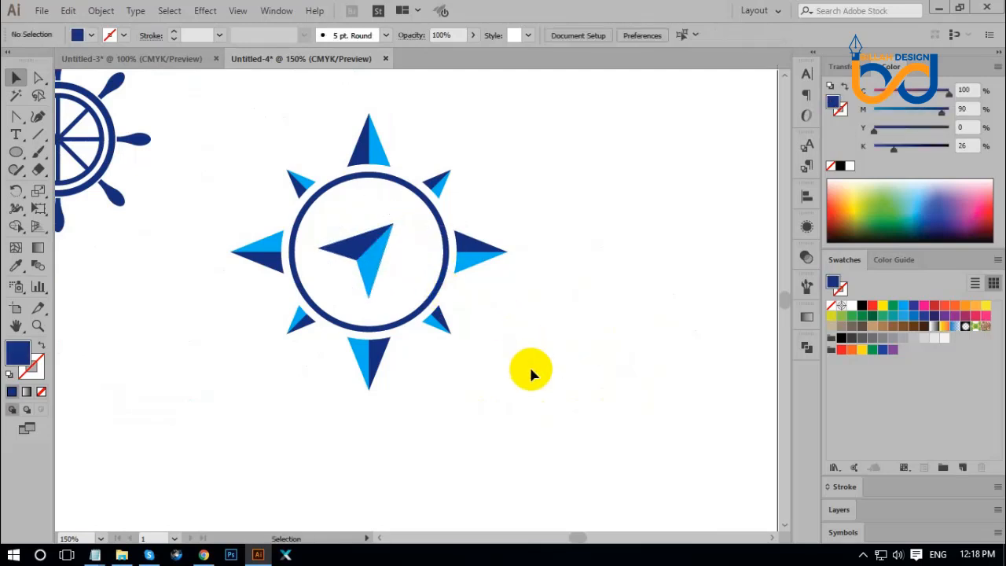
Group all the parts of the compass rose, including its rings, triangles and central arrowhead.
{"action": "key", "text": "ctrl+minus"}
{"action": "key", "text": "ctrl+minus"}
{"action": "key", "text": "ctrl+minus"}
{"action": "key", "text": "ctrl+plus"}
{"action": "key", "text": "ctrl+plus"}
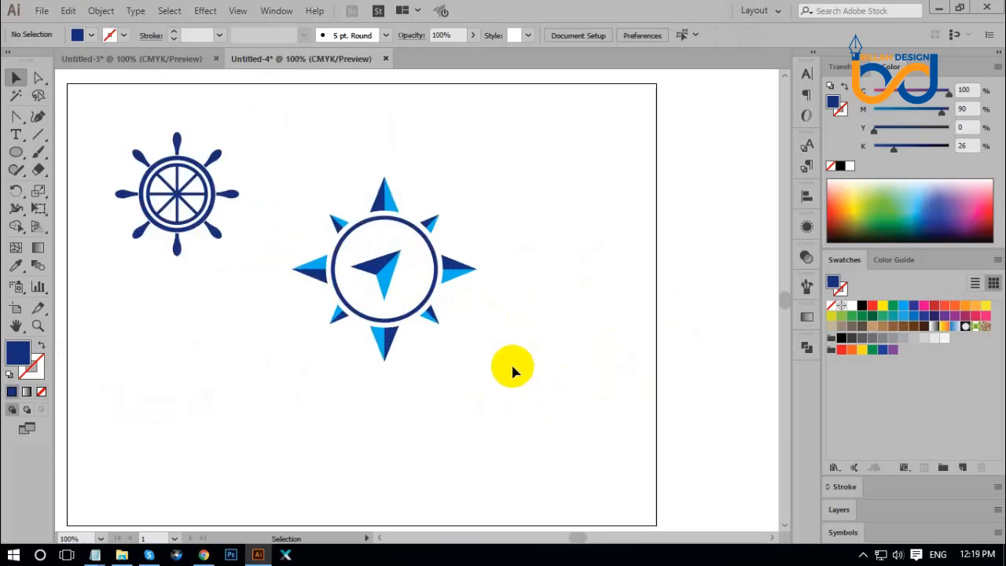
{"action": "left_click_drag", "start_coordinate": [284, 161], "coordinate": [545, 345]}
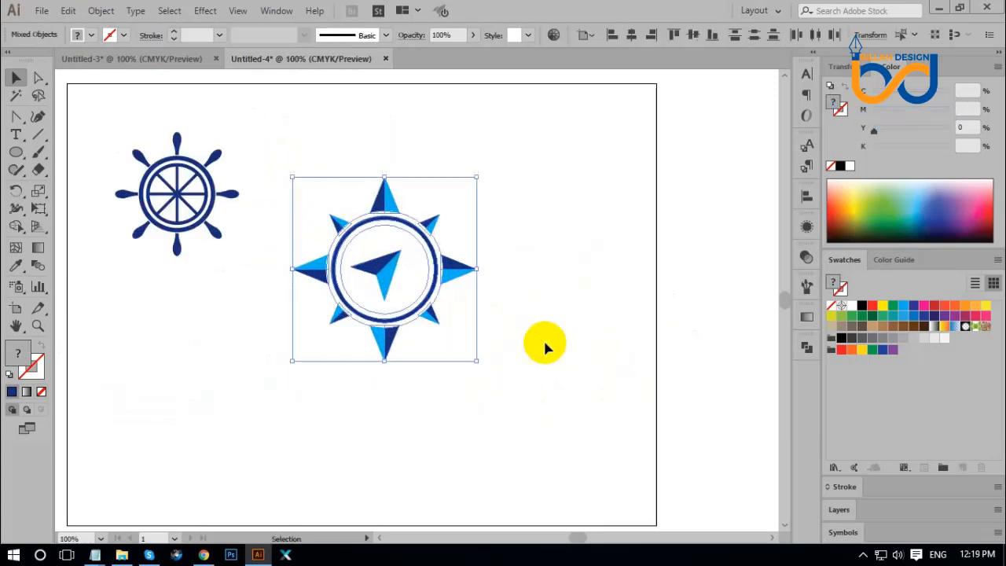
{"action": "key", "text": "ctrl"}
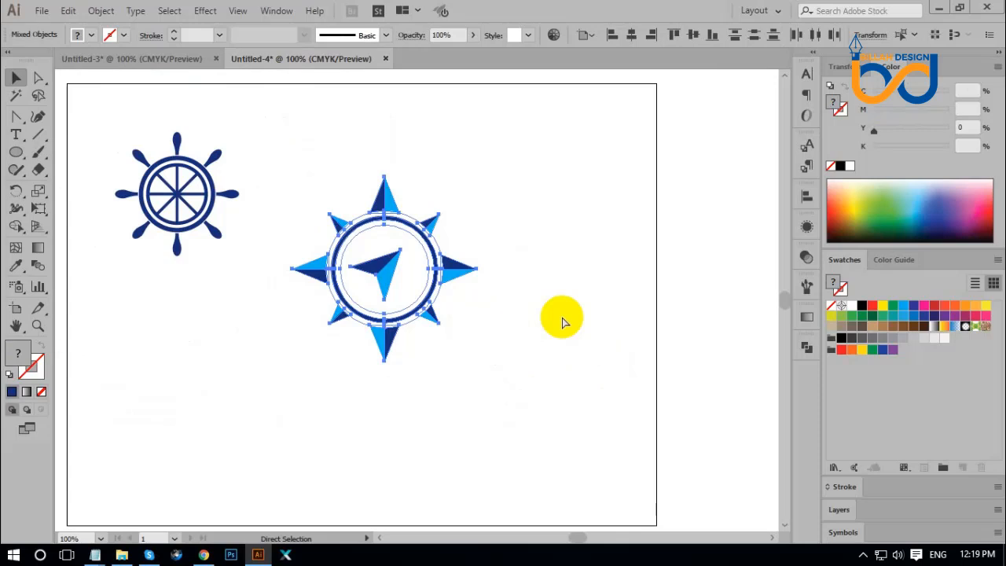
{"action": "key", "text": "ctrl+g"}
{"action": "left_click", "coordinate": [560, 358]}
Scale the compass group down and move it beside the ship's wheel, level with it.
{"action": "left_click_drag", "start_coordinate": [469, 372], "coordinate": [538, 389], "text": "space"}
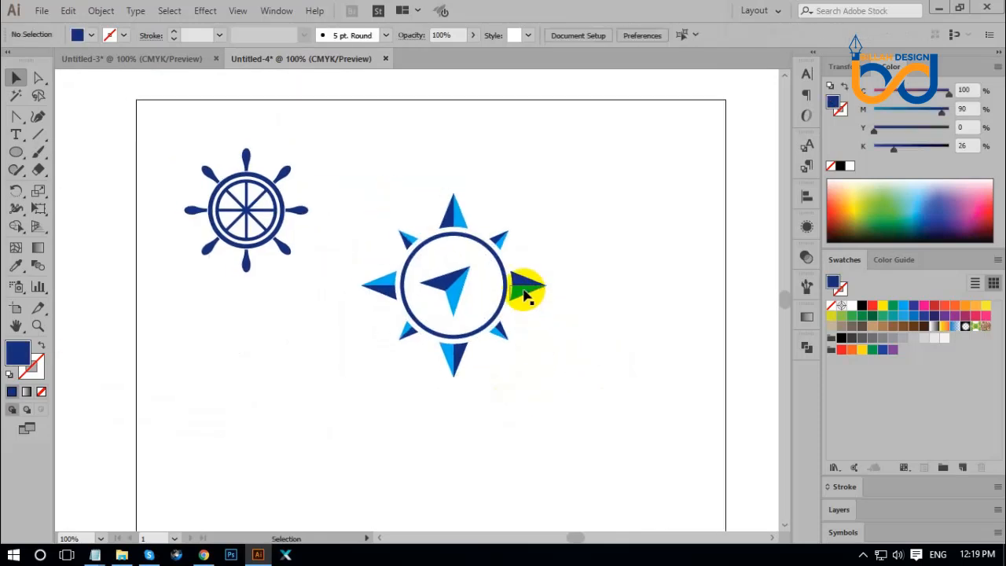
{"action": "left_click_drag", "start_coordinate": [527, 294], "coordinate": [491, 219]}
{"action": "left_click", "coordinate": [506, 222]}
{"action": "left_click", "coordinate": [569, 338]}
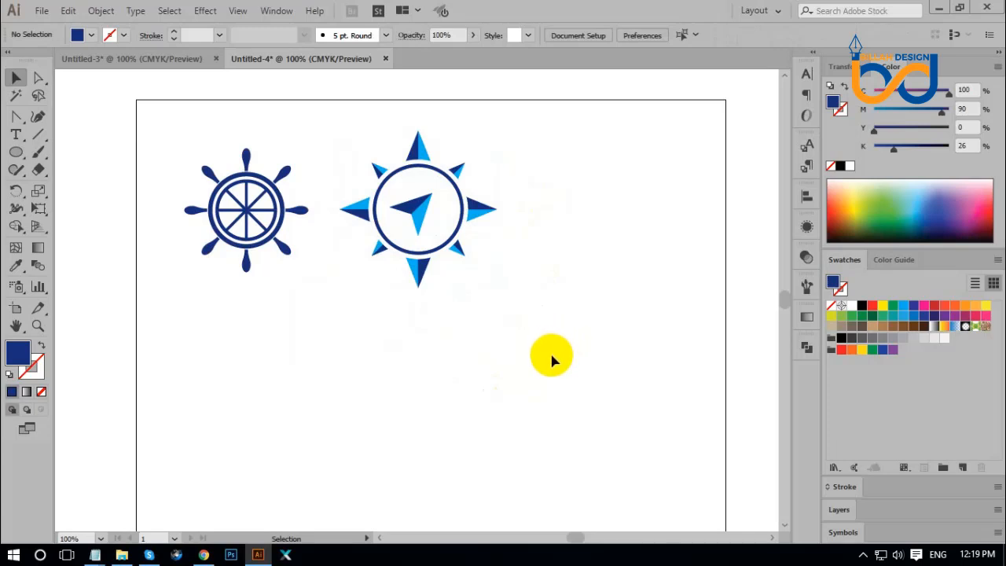
Draw a dark blue filled circle with the Ellipse tool in the empty area below and right of the compass.
{"action": "left_click_drag", "start_coordinate": [540, 344], "coordinate": [512, 317]}
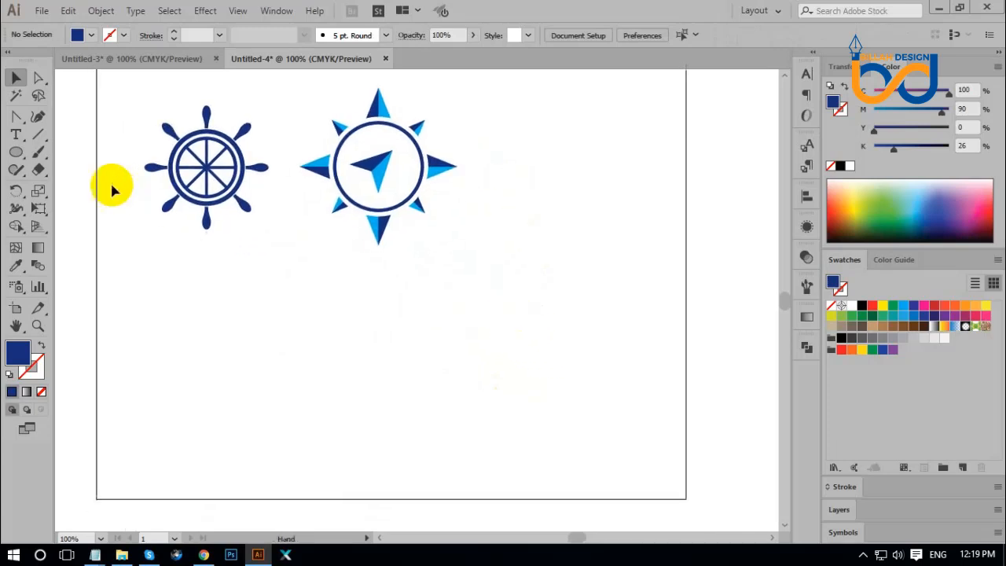
{"action": "left_click", "coordinate": [15, 152]}
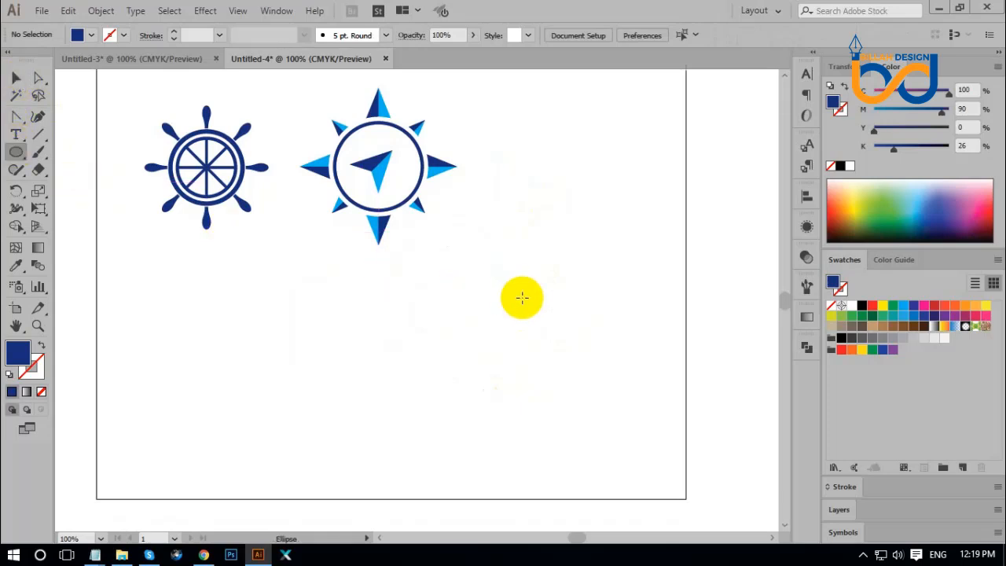
{"action": "left_click_drag", "start_coordinate": [528, 271], "coordinate": [582, 341]}
{"action": "left_click", "coordinate": [16, 78]}
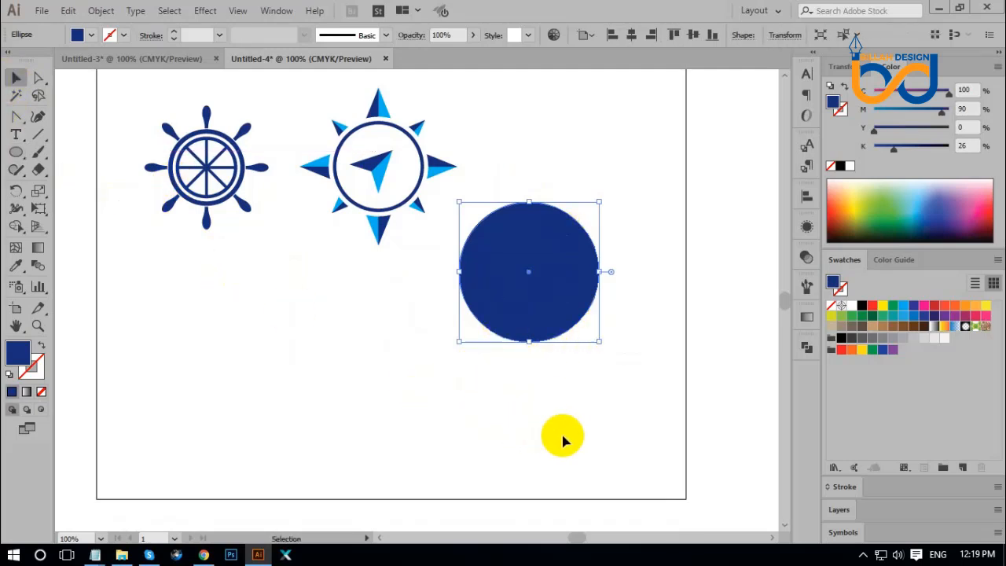
Copy the circle in place, resize the copy to sit slightly higher than the original, and fill it with white.
{"action": "key", "text": "a"}
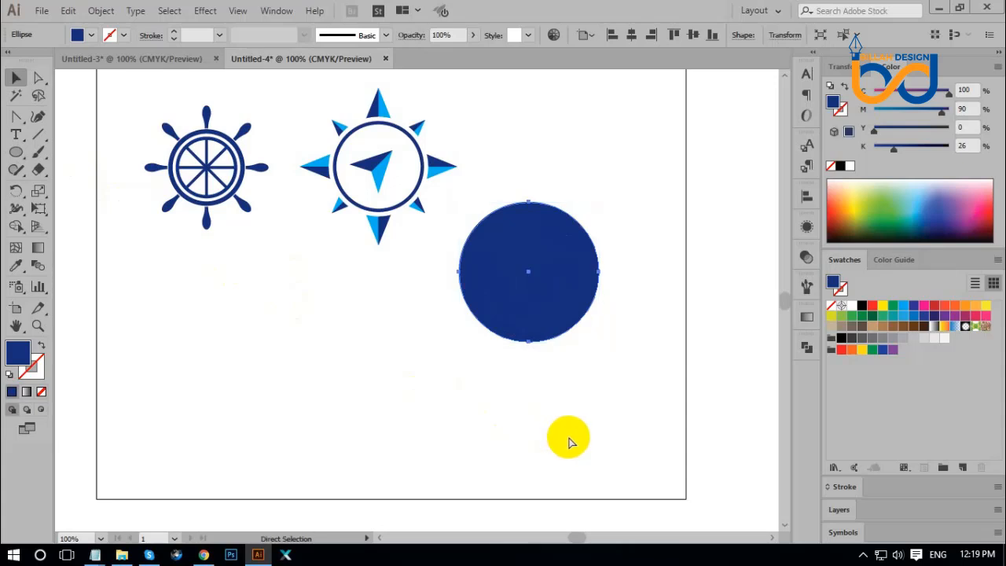
{"action": "key", "text": "v"}
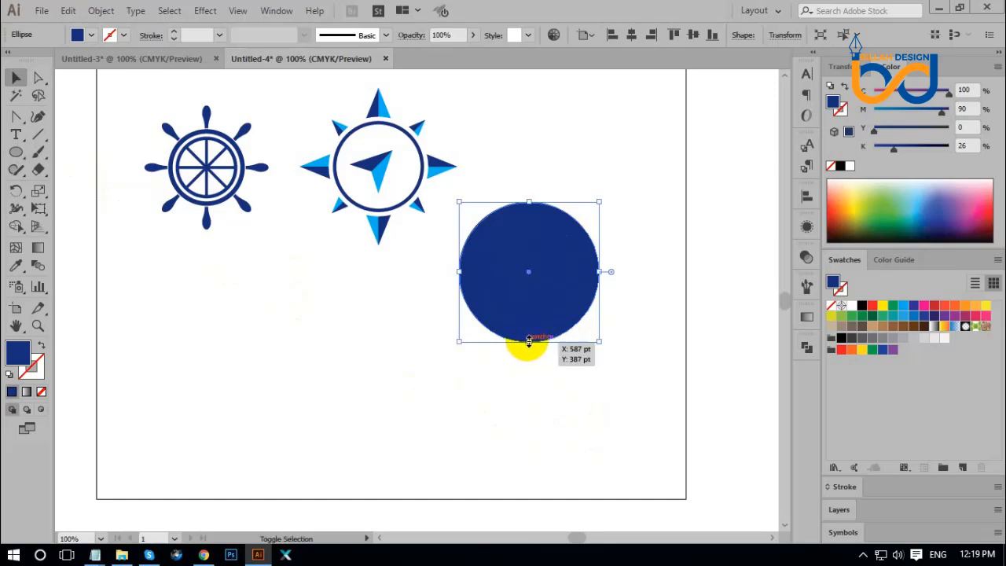
{"action": "left_click_drag", "start_coordinate": [528, 342], "coordinate": [531, 329]}
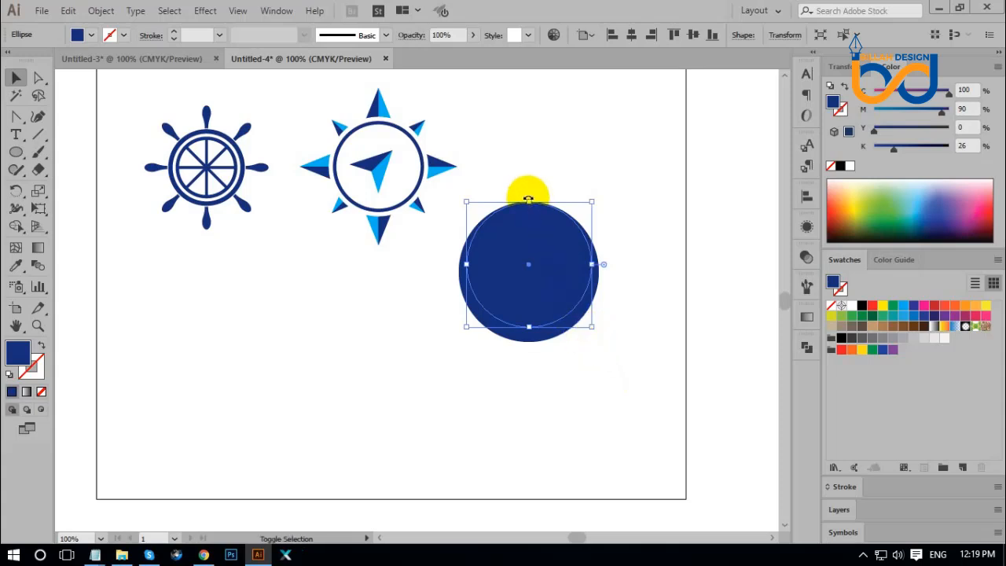
{"action": "left_click_drag", "start_coordinate": [529, 202], "coordinate": [529, 191]}
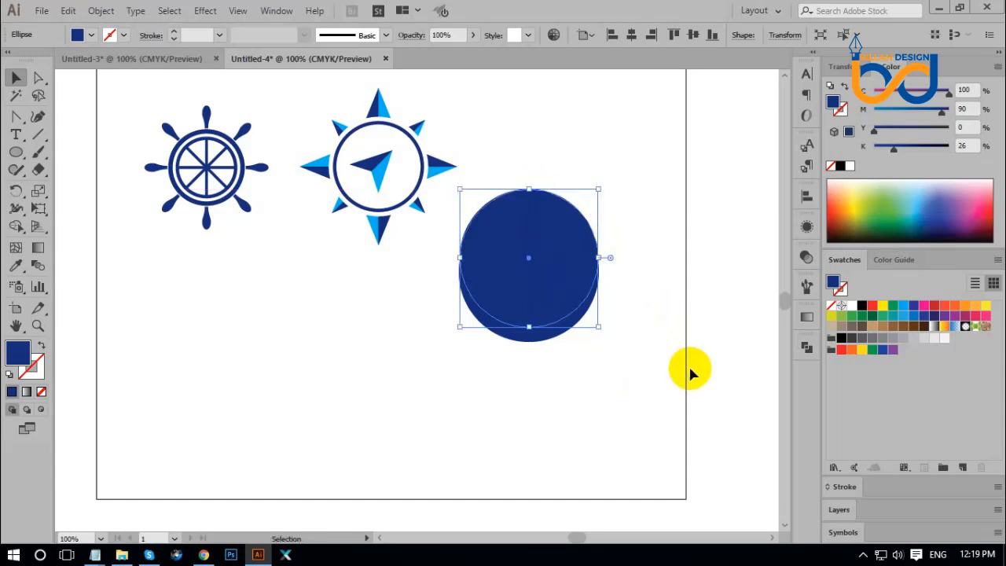
{"action": "left_click", "coordinate": [850, 306]}
{"action": "left_click", "coordinate": [592, 414]}
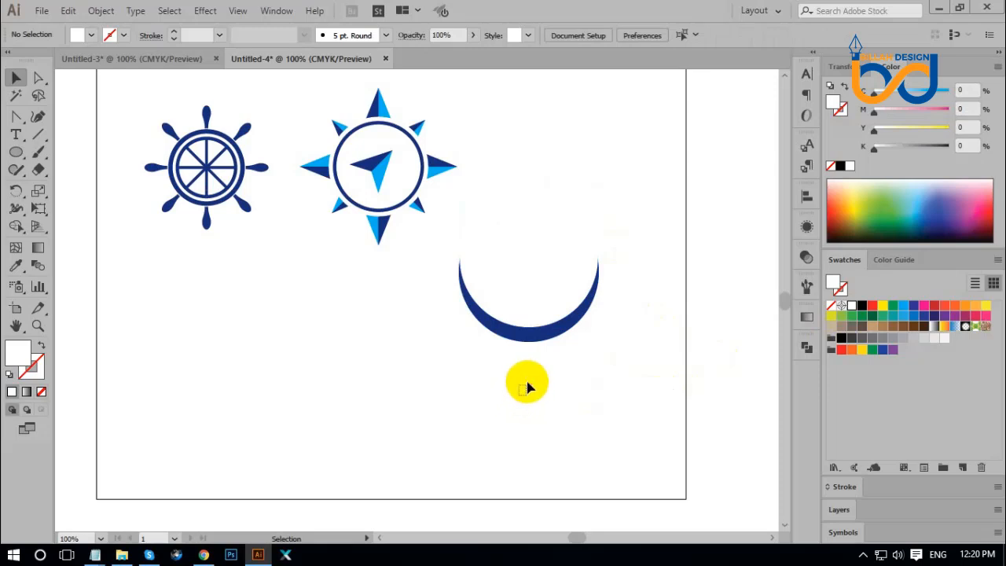
Subtract the white circle from the dark blue circle with Minus Front to leave a crescent.
{"action": "left_click", "coordinate": [567, 289]}
{"action": "left_click", "coordinate": [805, 348]}
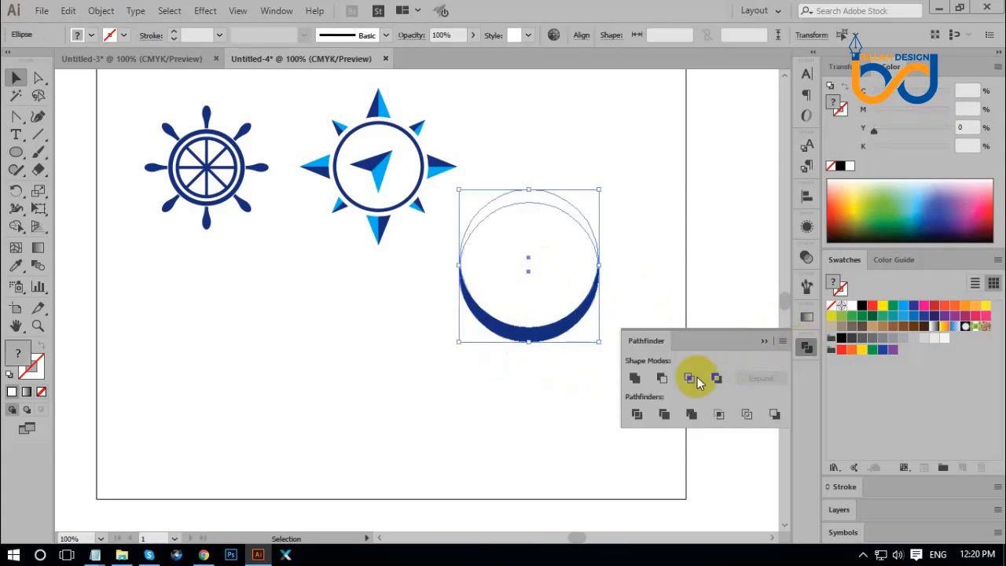
{"action": "left_click", "coordinate": [662, 378]}
{"action": "left_click", "coordinate": [805, 348]}
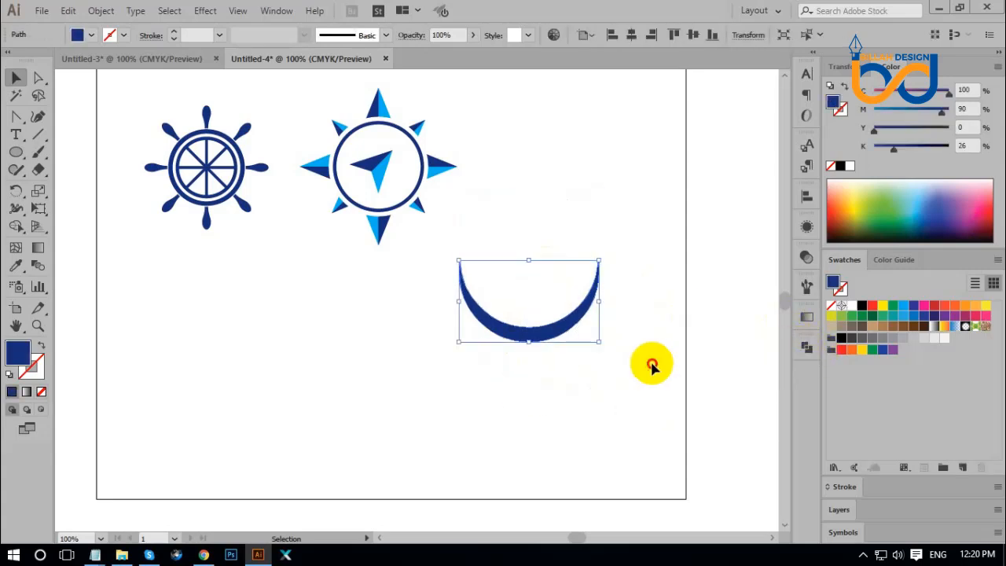
{"action": "left_click", "coordinate": [628, 373]}
Draw a dark blue vertical rectangle from above the crescent down into its middle, and extend its upper end slightly.
{"action": "left_click_drag", "start_coordinate": [594, 393], "coordinate": [580, 393]}
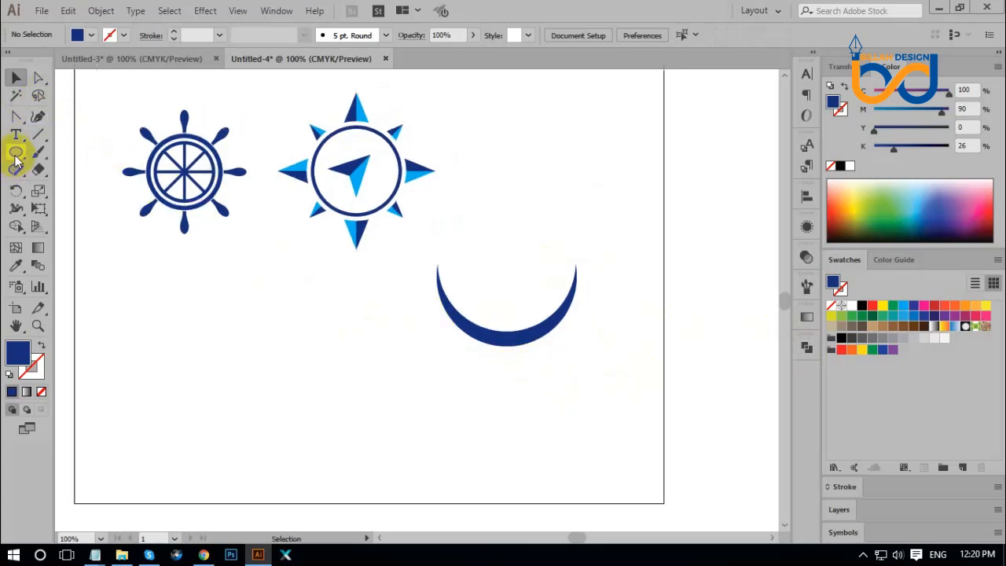
{"action": "left_click_drag", "start_coordinate": [16, 155], "coordinate": [50, 151]}
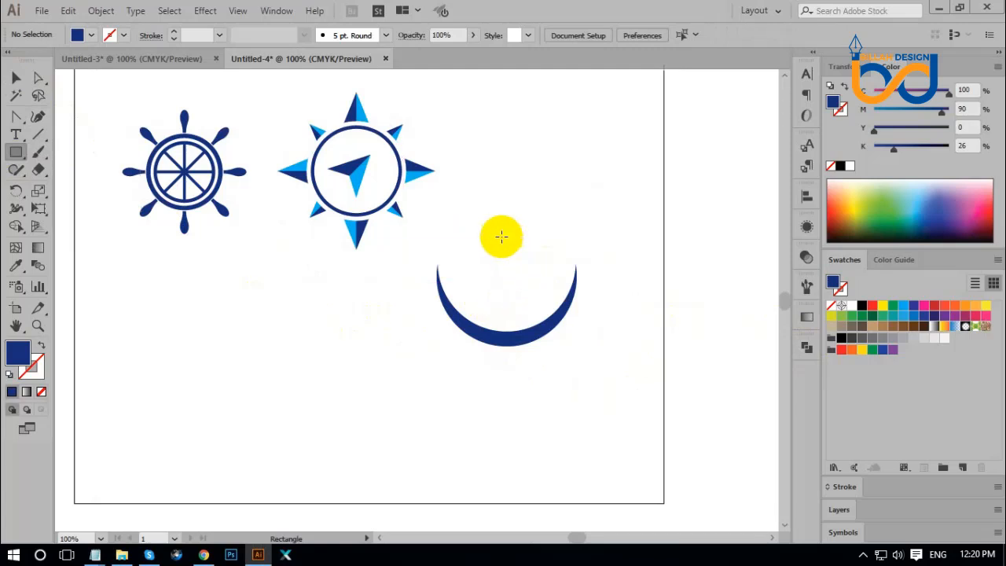
{"action": "left_click_drag", "start_coordinate": [496, 212], "coordinate": [516, 336]}
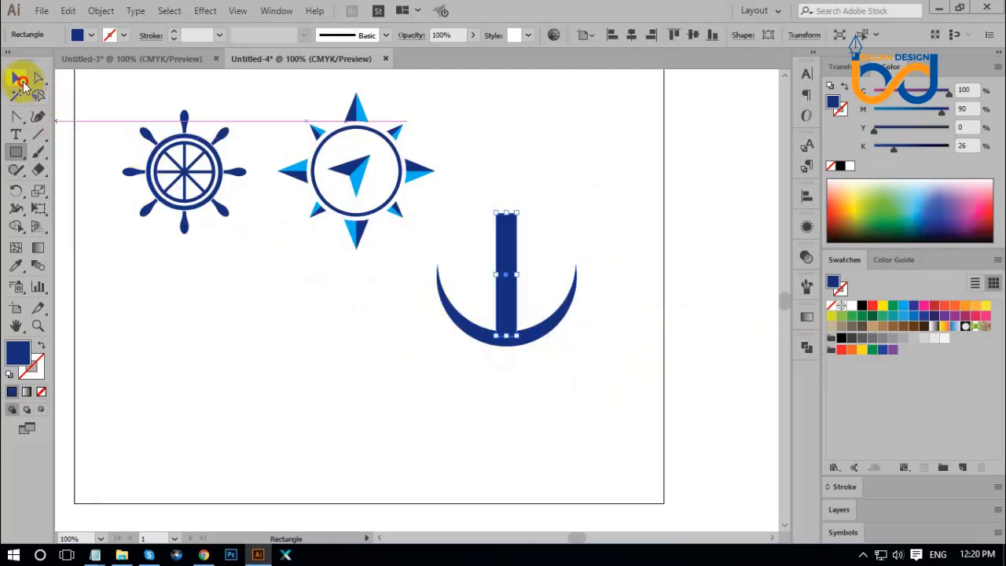
{"action": "left_click", "coordinate": [15, 77]}
{"action": "left_click_drag", "start_coordinate": [506, 213], "coordinate": [506, 207]}
{"action": "left_click", "coordinate": [572, 253]}
Narrow the vertical rectangle by moving its right edge inward.
{"action": "key", "text": "ctrl+equal"}
{"action": "left_click_drag", "start_coordinate": [571, 253], "coordinate": [531, 287]}
{"action": "left_click", "coordinate": [539, 267]}
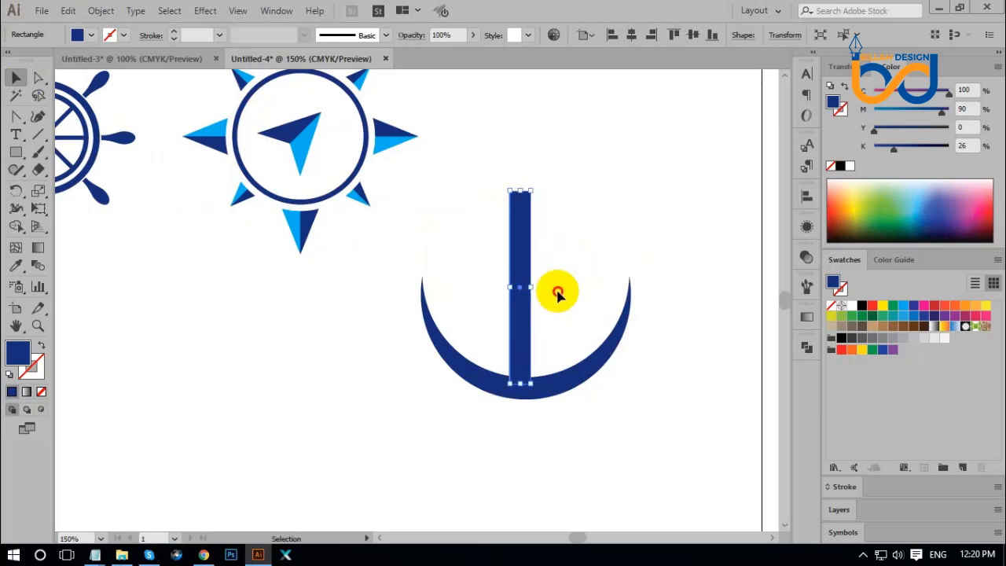
{"action": "left_click", "coordinate": [621, 415]}
Select the vertical rectangle and the crescent together.
{"action": "scroll", "coordinate": [622, 401], "scroll_direction": "right", "scroll_amount": 1}
{"action": "left_click_drag", "start_coordinate": [663, 233], "coordinate": [503, 402]}
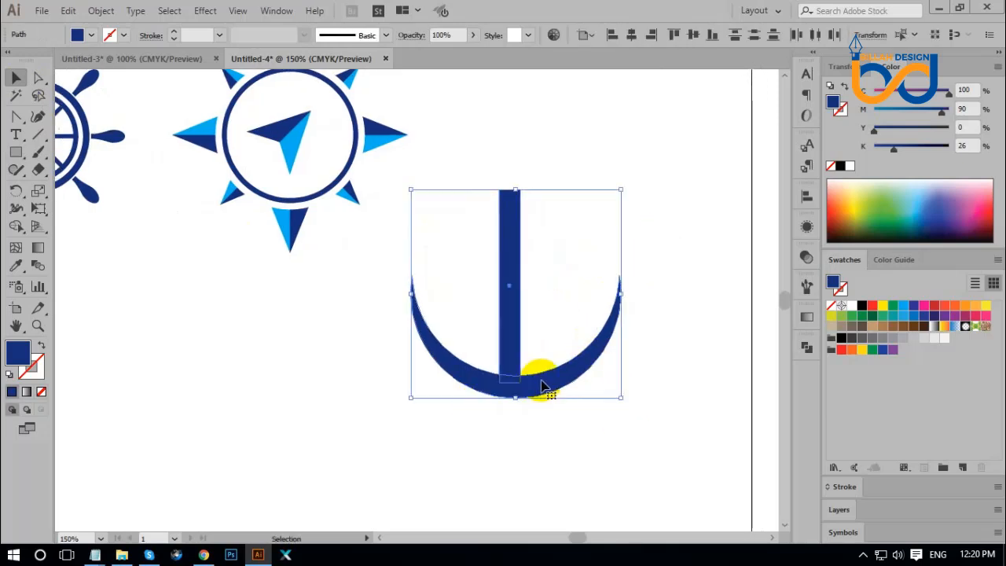
Centre the vertical bar horizontally on the crescent shape.
{"action": "left_click", "coordinate": [630, 35]}
{"action": "left_click", "coordinate": [647, 304]}
{"action": "scroll", "coordinate": [647, 374], "scroll_direction": "right", "scroll_amount": 1}
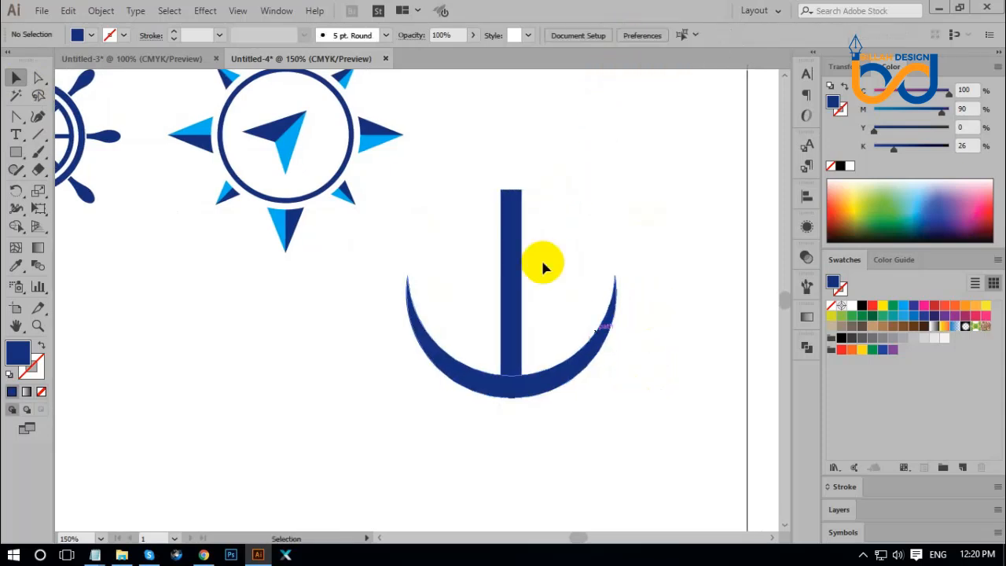
{"action": "left_click", "coordinate": [511, 204]}
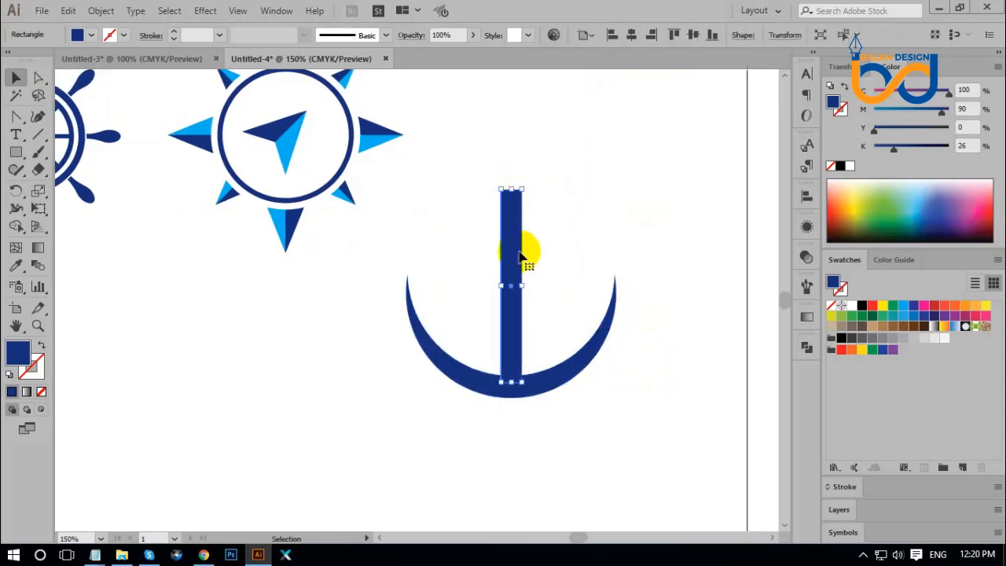
{"action": "left_click", "coordinate": [603, 420]}
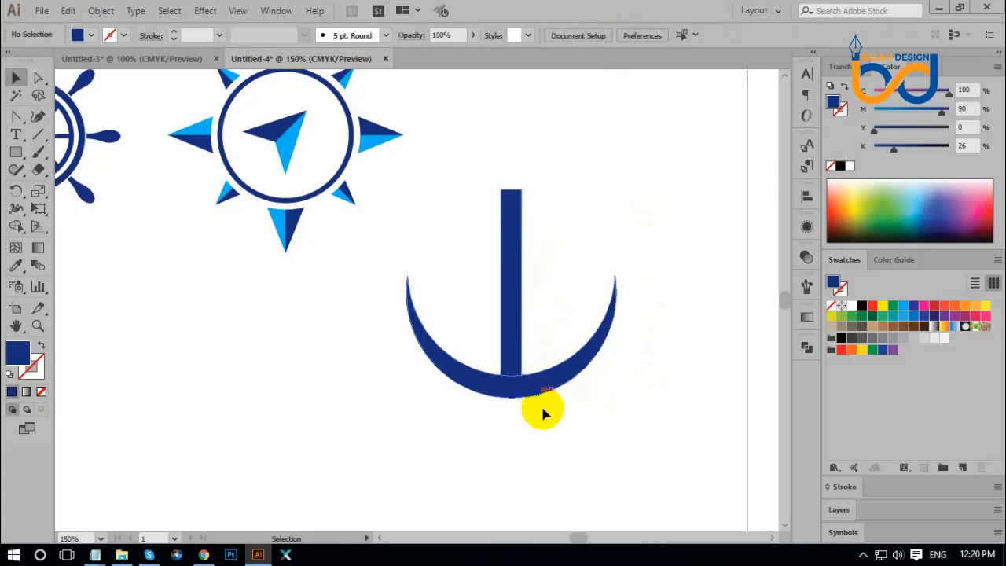
Widen the base of the vertical bar symmetrically with Free Transform's Perspective Distort, tapering it into an anchor shank.
{"action": "left_click", "coordinate": [515, 283]}
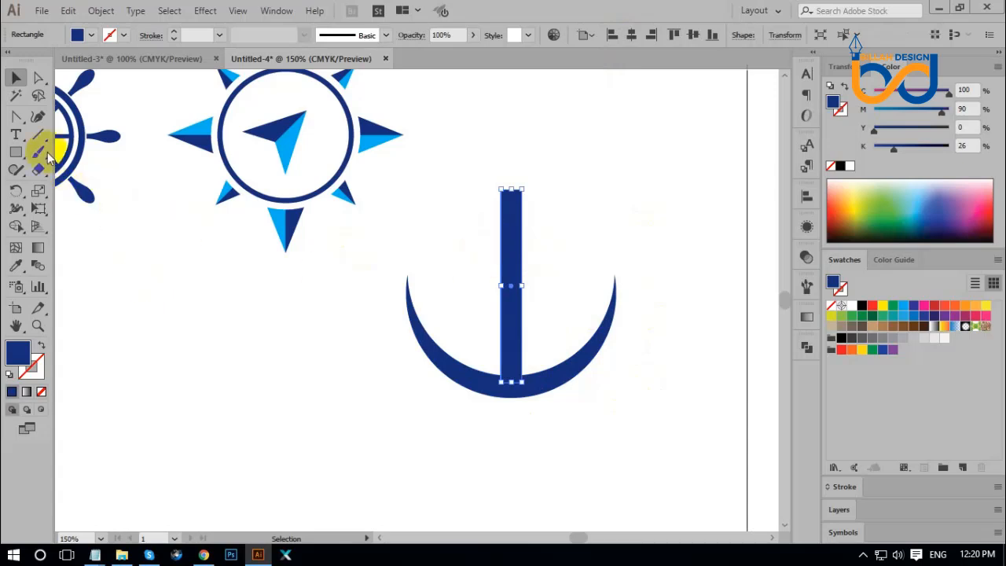
{"action": "left_click", "coordinate": [40, 209]}
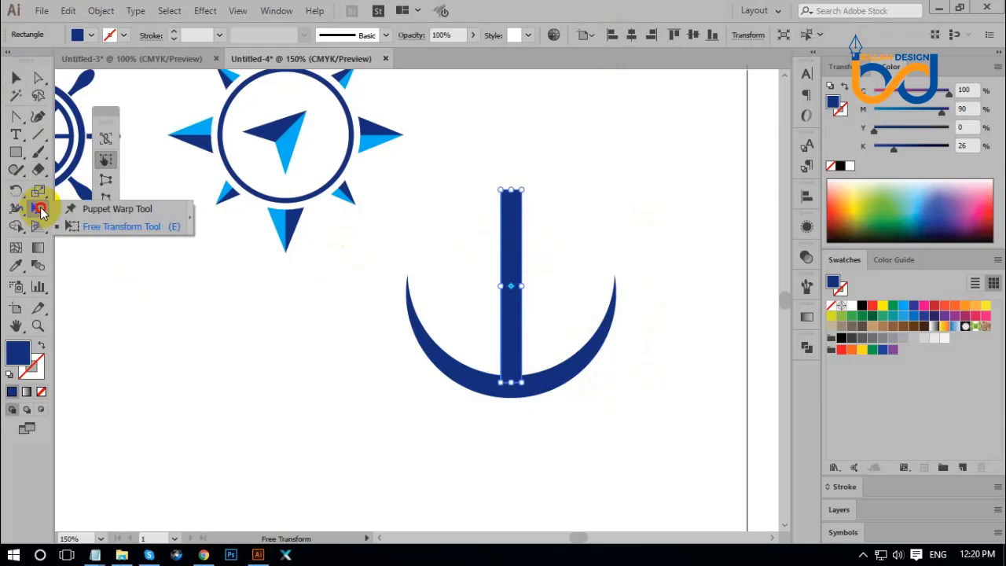
{"action": "left_click", "coordinate": [69, 226]}
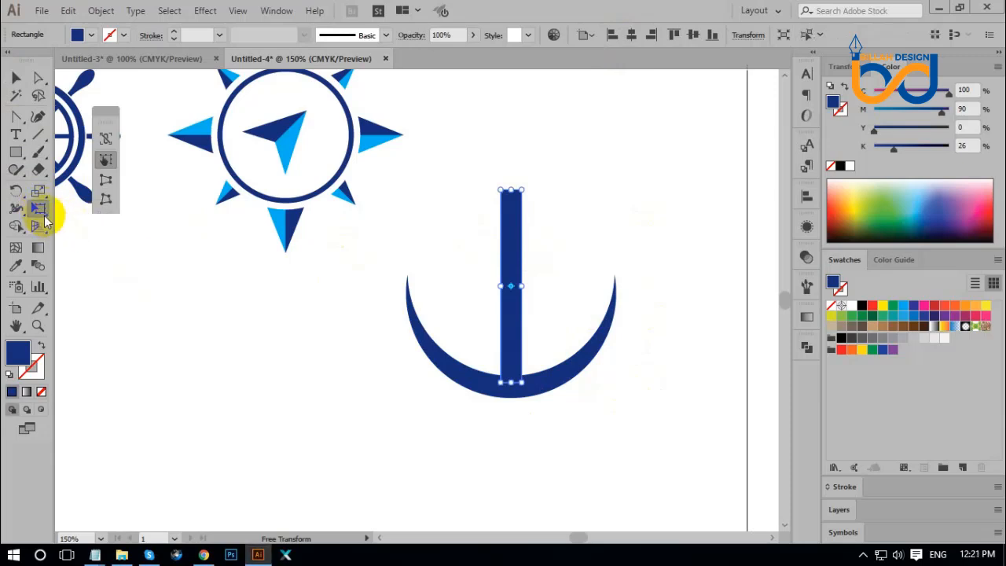
{"action": "left_click", "coordinate": [106, 179]}
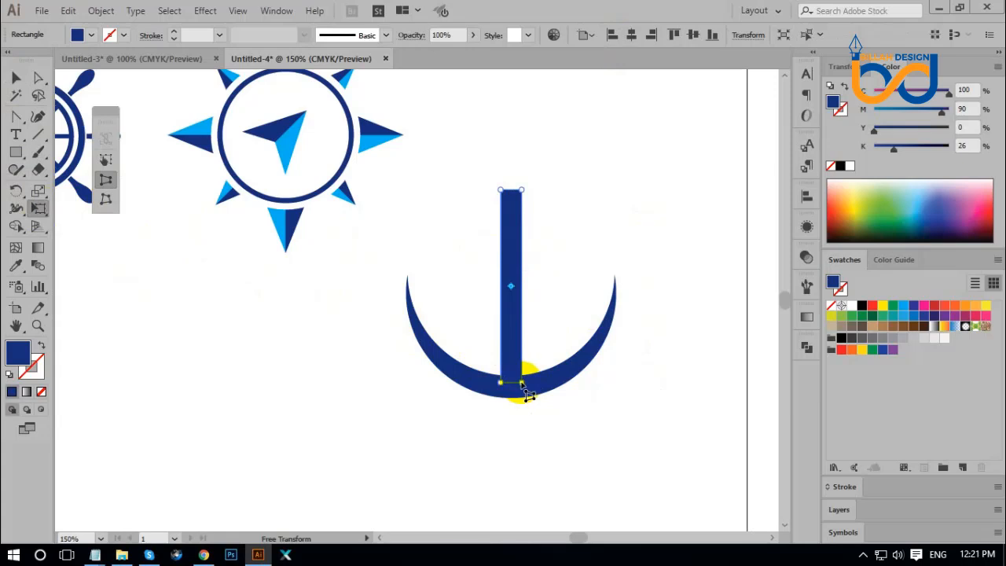
{"action": "mouse_move", "coordinate": [526, 393]}
{"action": "left_mouse_down"}
{"action": "mouse_move", "coordinate": [540, 395]}
{"action": "mouse_move", "coordinate": [534, 382]}
{"action": "left_mouse_up"}
{"action": "left_click", "coordinate": [17, 77]}
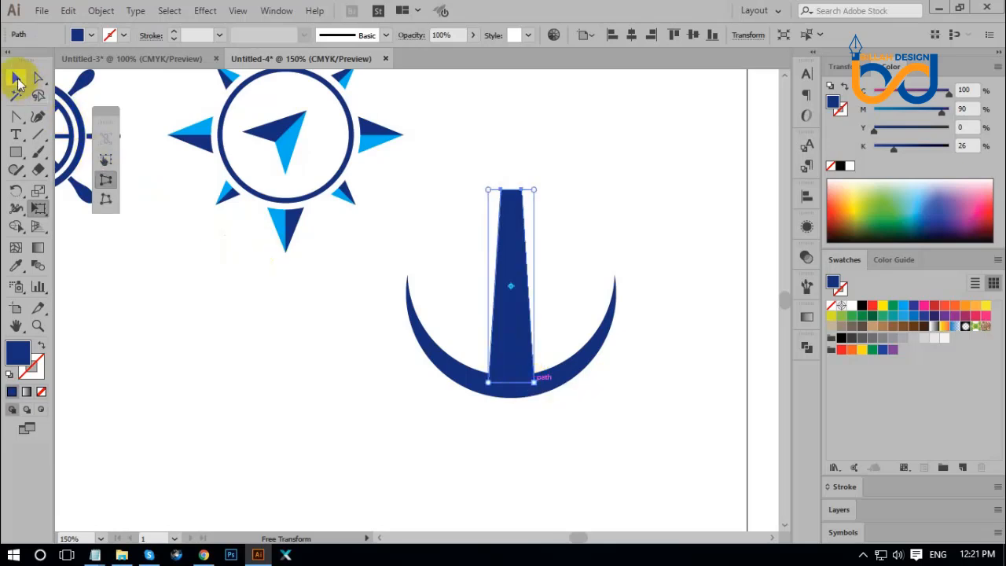
{"action": "left_click", "coordinate": [334, 384]}
{"action": "key", "text": "ctrl+minus"}
{"action": "key", "text": "ctrl+minus"}
{"action": "key", "text": "ctrl+minus"}
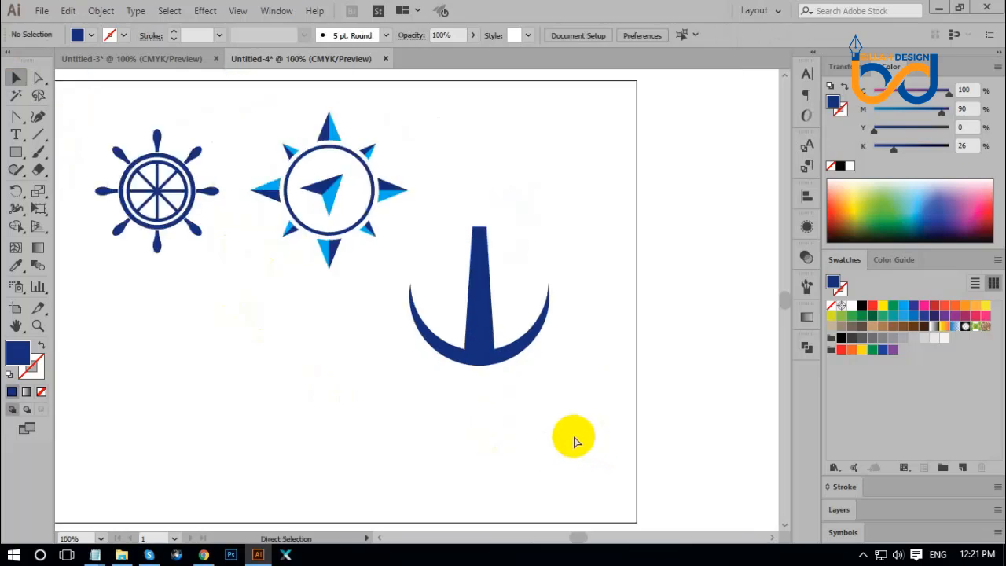
Narrow the top end of the anchor shank slightly with Free Transform's Perspective Distort.
{"action": "key", "text": "ctrl+plus"}
{"action": "key", "text": "ctrl+plus"}
{"action": "key", "text": "ctrl+plus"}
{"action": "left_click_drag", "start_coordinate": [548, 269], "coordinate": [540, 306]}
{"action": "left_click", "coordinate": [506, 234]}
{"action": "left_click", "coordinate": [514, 225]}
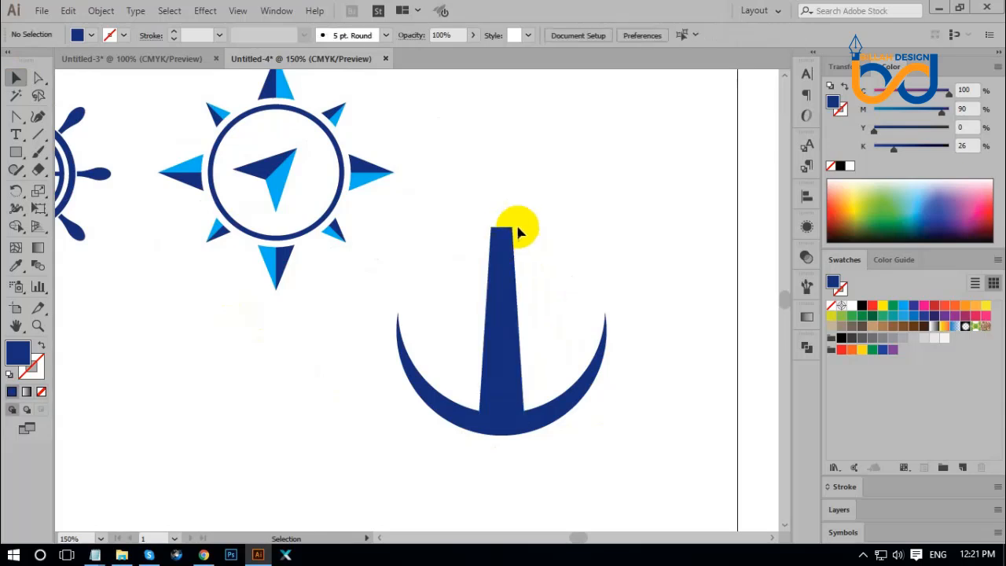
{"action": "left_click", "coordinate": [512, 228]}
{"action": "left_click", "coordinate": [563, 260]}
{"action": "left_click", "coordinate": [518, 240]}
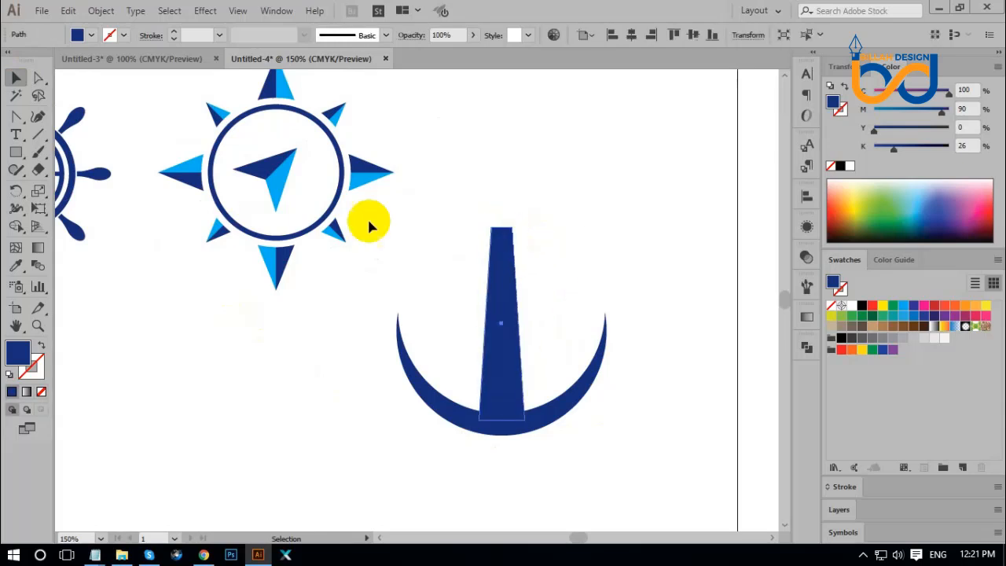
{"action": "left_click", "coordinate": [37, 209]}
{"action": "left_click_drag", "start_coordinate": [38, 211], "coordinate": [110, 193]}
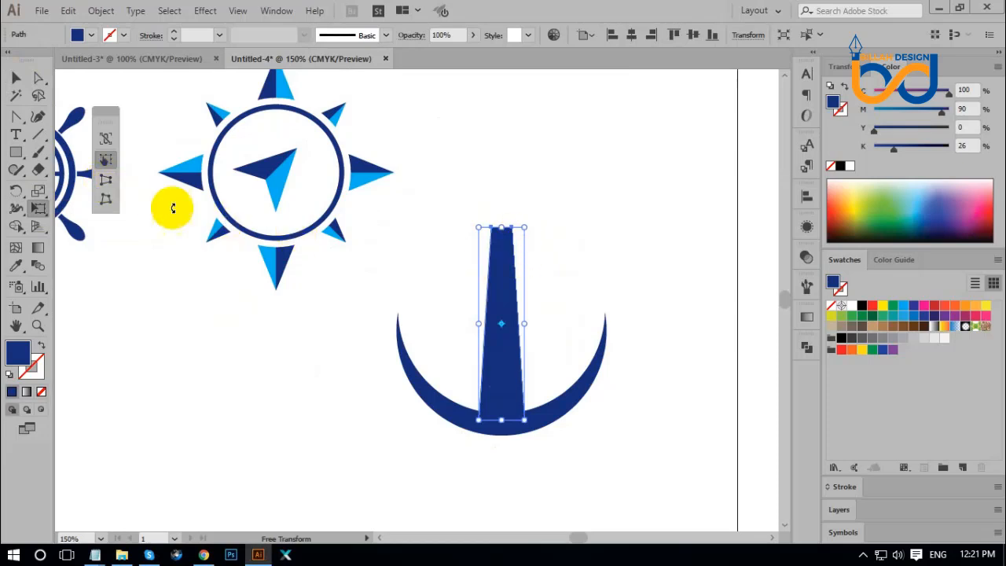
{"action": "left_click", "coordinate": [107, 187]}
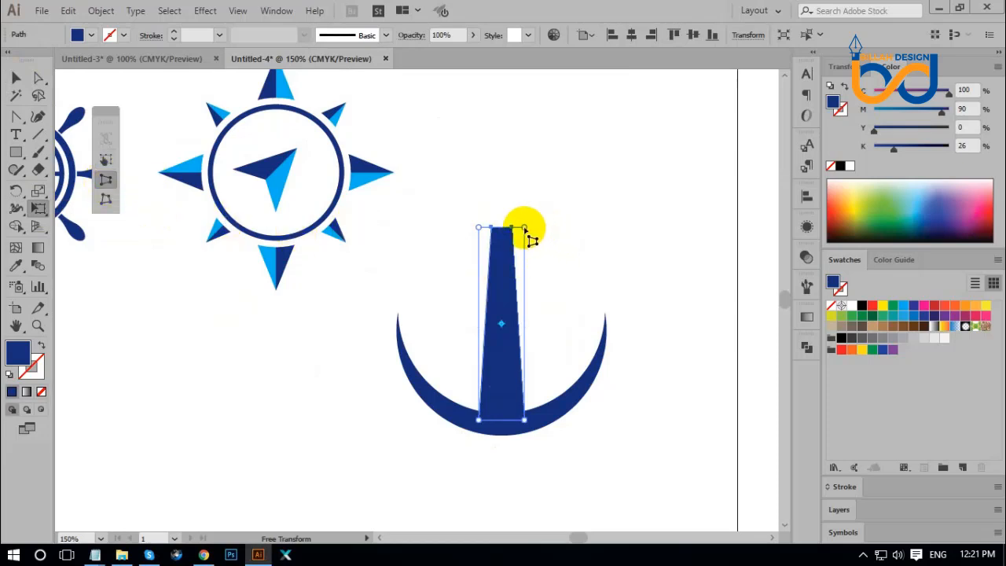
{"action": "left_click_drag", "start_coordinate": [522, 228], "coordinate": [519, 228]}
{"action": "left_click", "coordinate": [15, 78]}
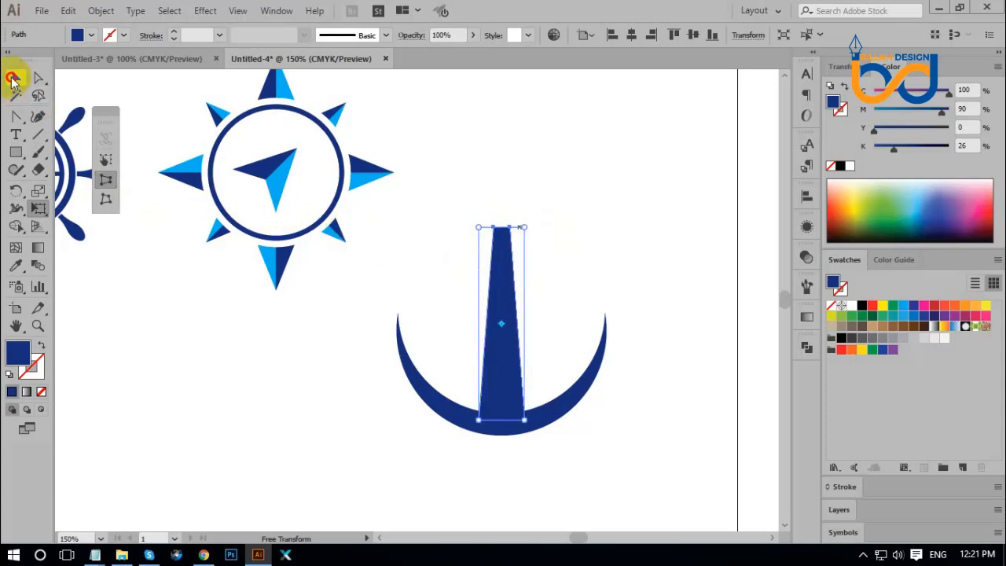
{"action": "left_click", "coordinate": [433, 456]}
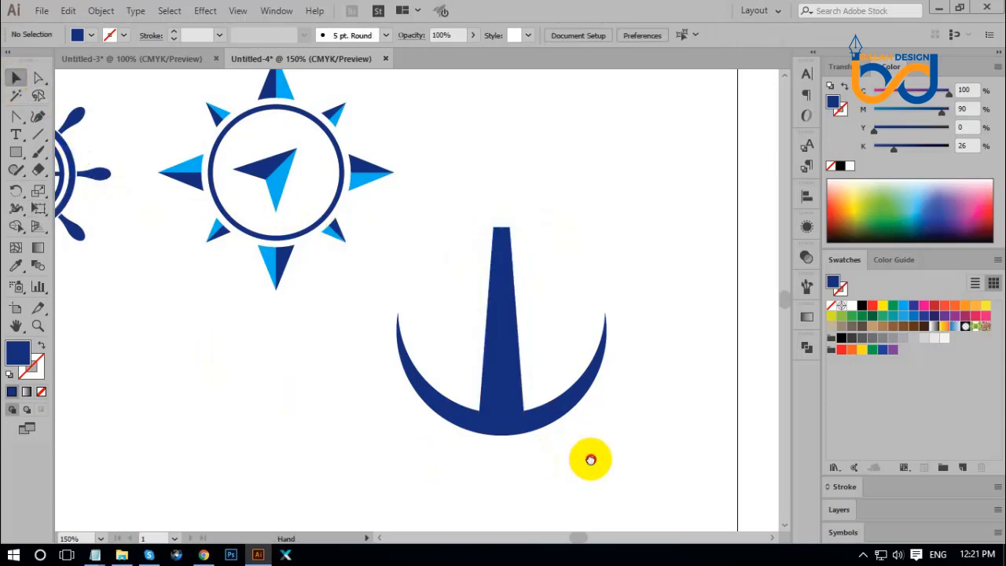
{"action": "left_click_drag", "start_coordinate": [547, 316], "coordinate": [543, 343]}
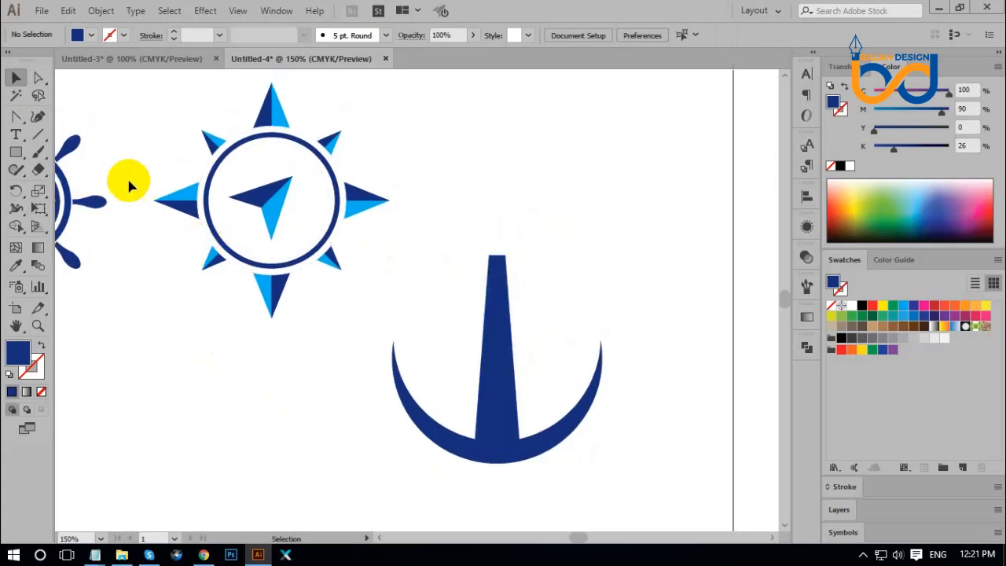
Draw a small circle centred at the shank's top and give it an unfilled navy outline of 7 pt.
{"action": "left_click_drag", "start_coordinate": [17, 155], "coordinate": [55, 188]}
{"action": "left_click_drag", "start_coordinate": [497, 242], "coordinate": [520, 257]}
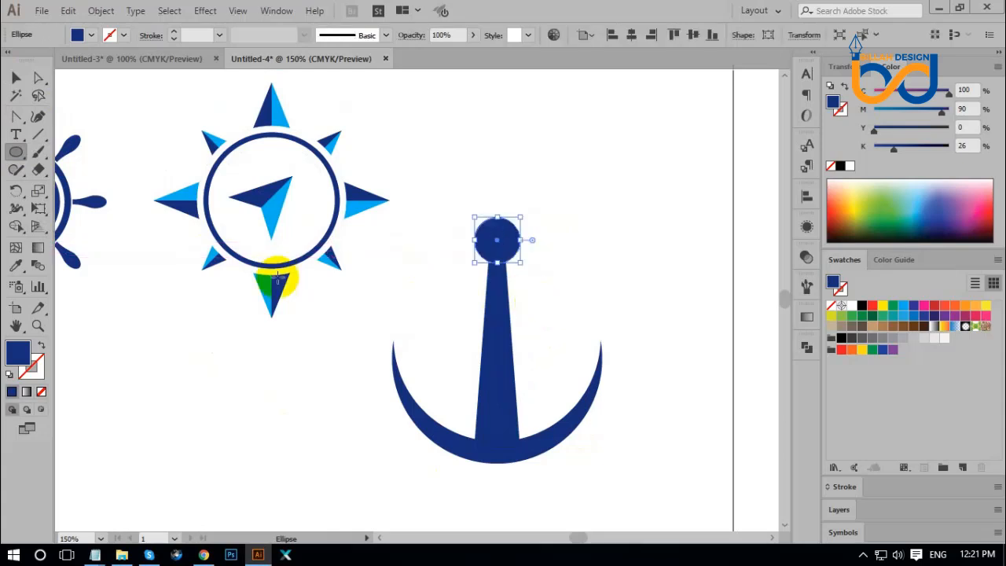
{"action": "left_click", "coordinate": [42, 345]}
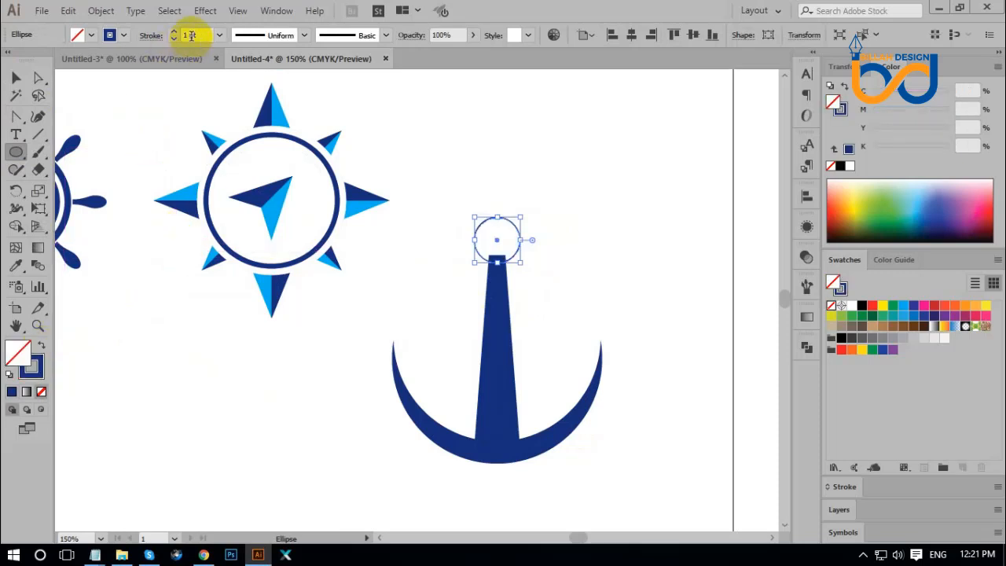
{"action": "scroll", "coordinate": [191, 35], "scroll_direction": "up", "scroll_amount": 3}
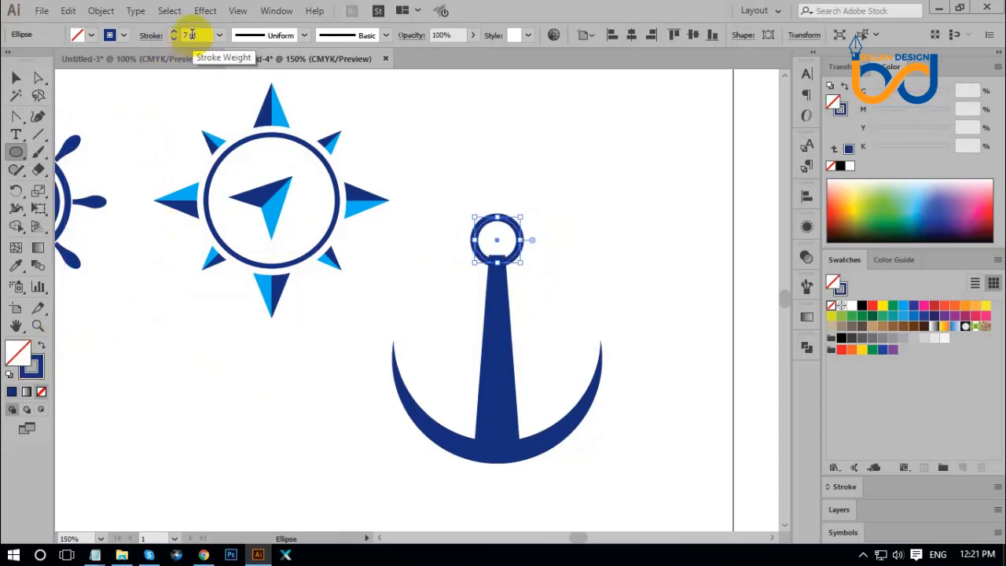
{"action": "left_click", "coordinate": [16, 77]}
{"action": "left_click", "coordinate": [588, 291]}
{"action": "left_click_drag", "start_coordinate": [588, 290], "coordinate": [583, 300]}
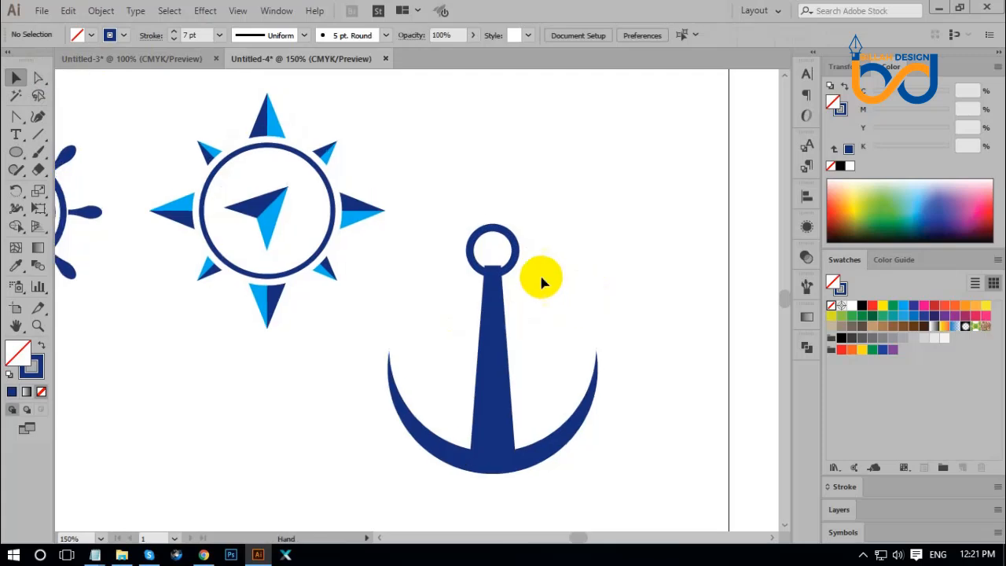
Nudge the ring upward until the shank's top no longer shows inside its opening.
{"action": "left_click", "coordinate": [516, 263]}
{"action": "key", "text": "Up"}
{"action": "key", "text": "Up"}
{"action": "key", "text": "Up"}
{"action": "key", "text": "Up"}
{"action": "key", "text": "Up"}
{"action": "key", "text": "Up"}
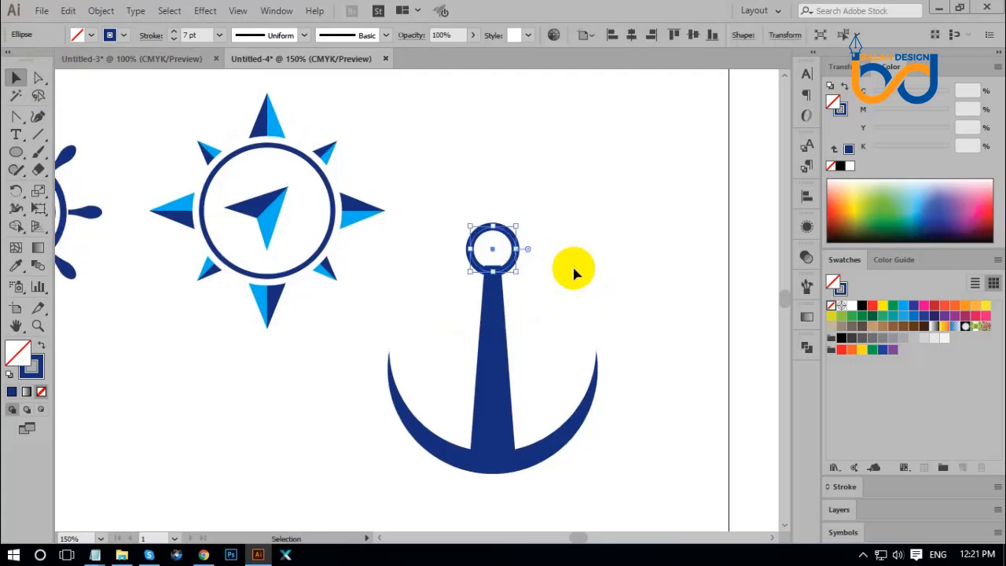
{"action": "left_click", "coordinate": [563, 300]}
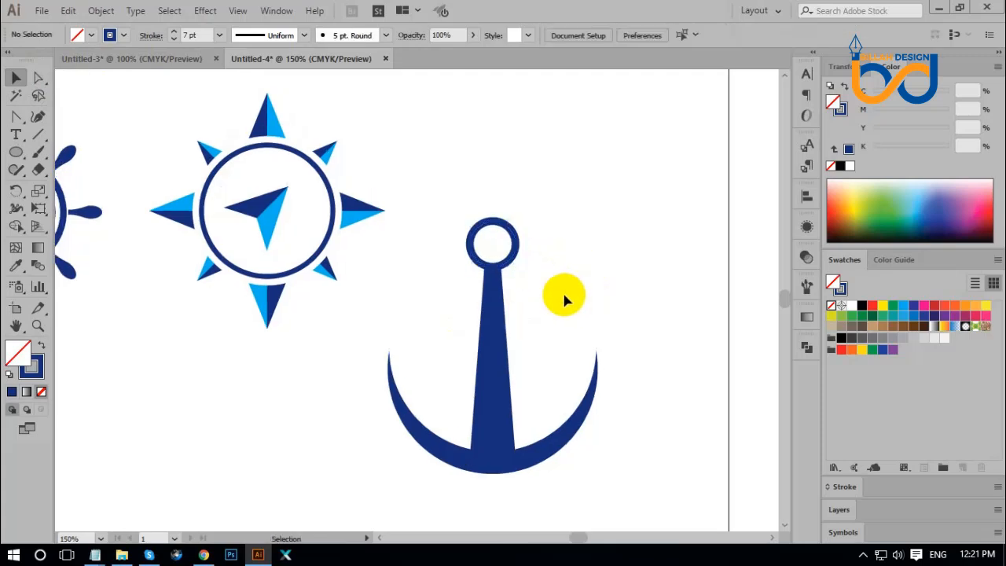
Set the stroke weight of the anchor's ring to 9 pt.
{"action": "key", "text": "ctrl+minus"}
{"action": "key", "text": "ctrl+minus"}
{"action": "key", "text": "ctrl+minus"}
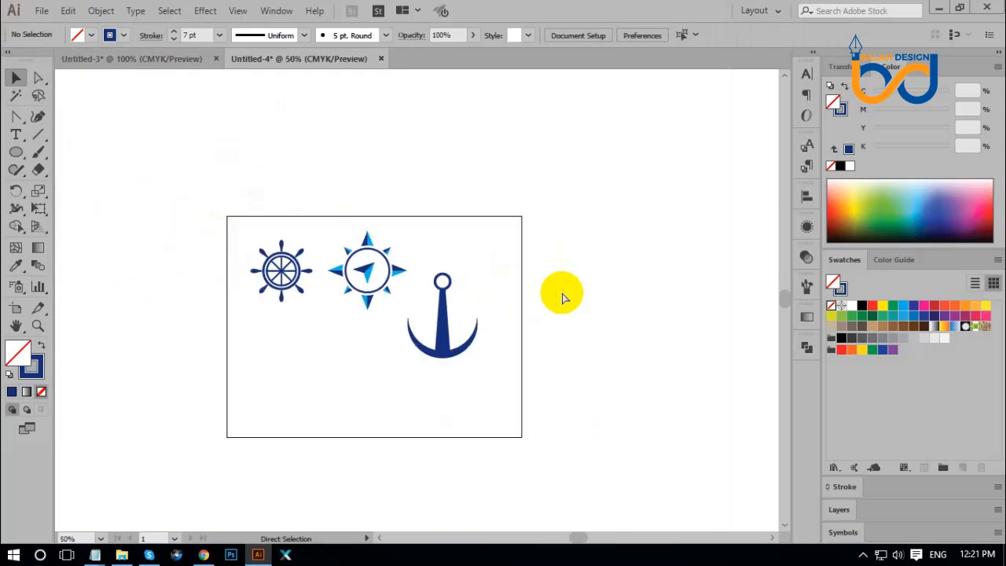
{"action": "key", "text": "ctrl+equal"}
{"action": "key", "text": "ctrl+equal"}
{"action": "key", "text": "ctrl+equal"}
{"action": "key", "text": "ctrl+equal"}
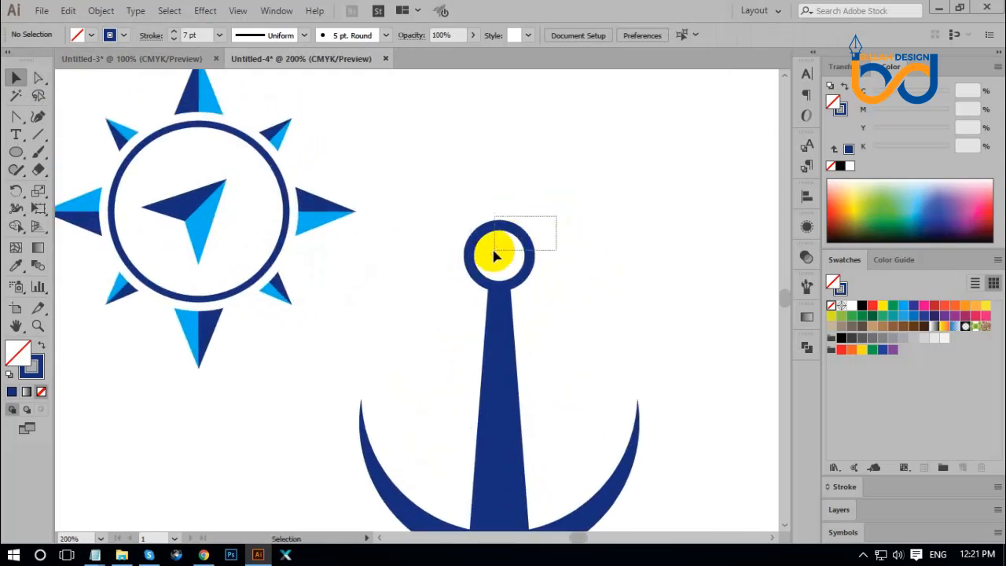
{"action": "left_click", "coordinate": [494, 254]}
{"action": "left_click", "coordinate": [173, 31]}
{"action": "left_click", "coordinate": [174, 31]}
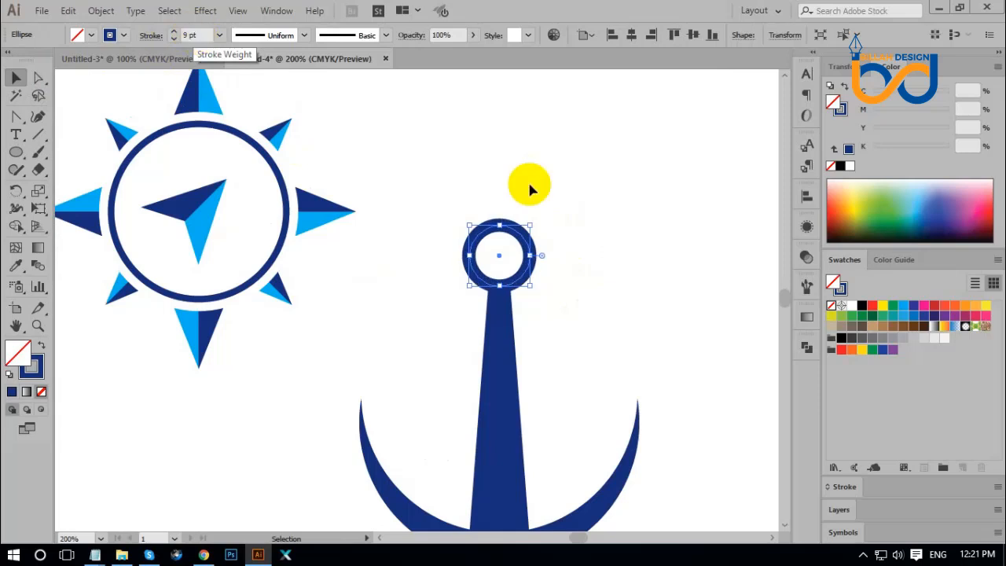
{"action": "left_click", "coordinate": [602, 292]}
{"action": "key", "text": "ctrl+minus"}
{"action": "key", "text": "ctrl+minus"}
{"action": "key", "text": "ctrl+minus"}
{"action": "key", "text": "ctrl+minus"}
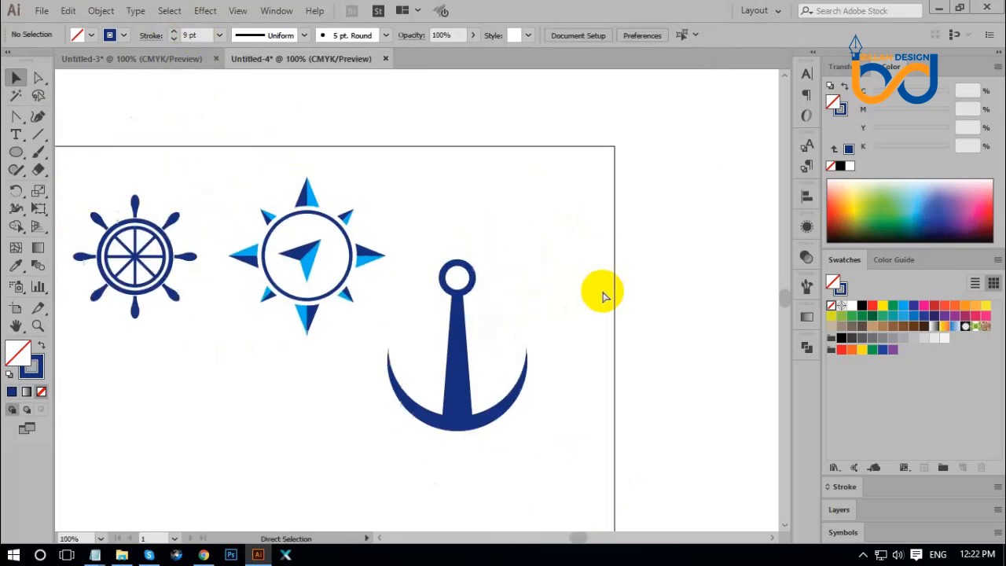
Expand the anchor's ring from a stroke into a filled shape.
{"action": "key", "text": "ctrl+equal"}
{"action": "key", "text": "ctrl+equal"}
{"action": "key", "text": "ctrl+equal"}
{"action": "key", "text": "ctrl+equal"}
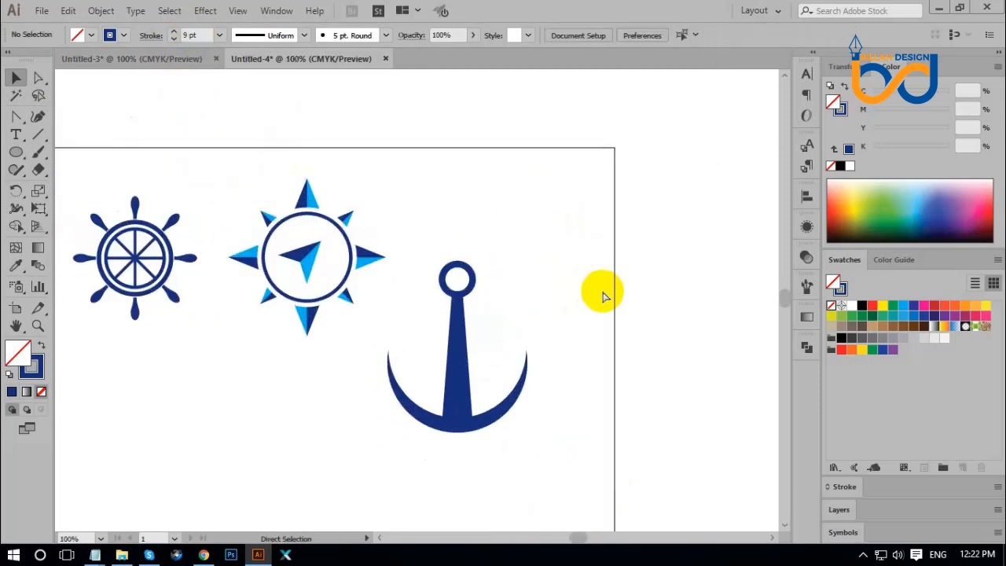
{"action": "left_click_drag", "start_coordinate": [605, 297], "coordinate": [596, 309]}
{"action": "left_click", "coordinate": [519, 275]}
{"action": "left_click_drag", "start_coordinate": [564, 210], "coordinate": [542, 226]}
{"action": "left_click", "coordinate": [503, 256]}
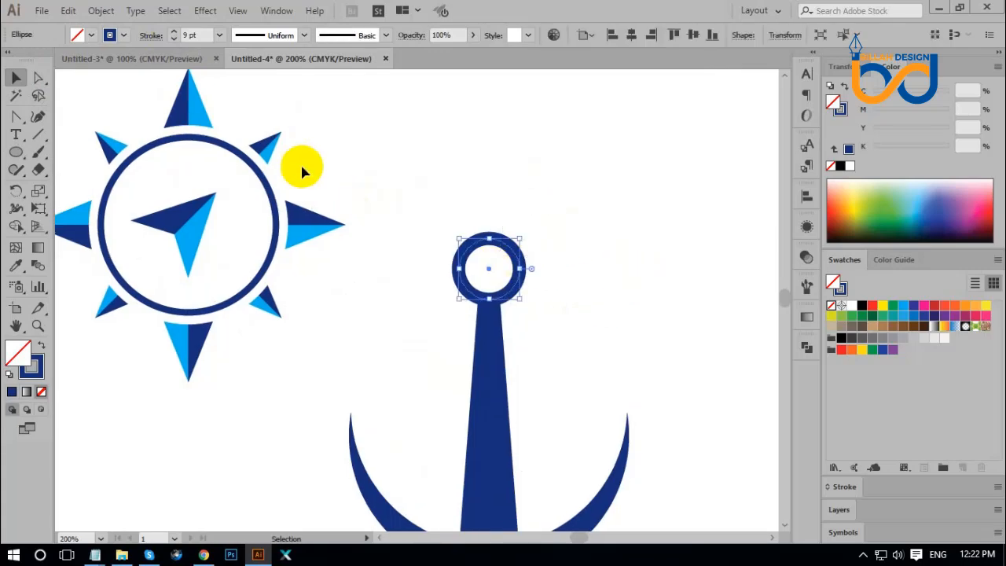
{"action": "left_click", "coordinate": [107, 12]}
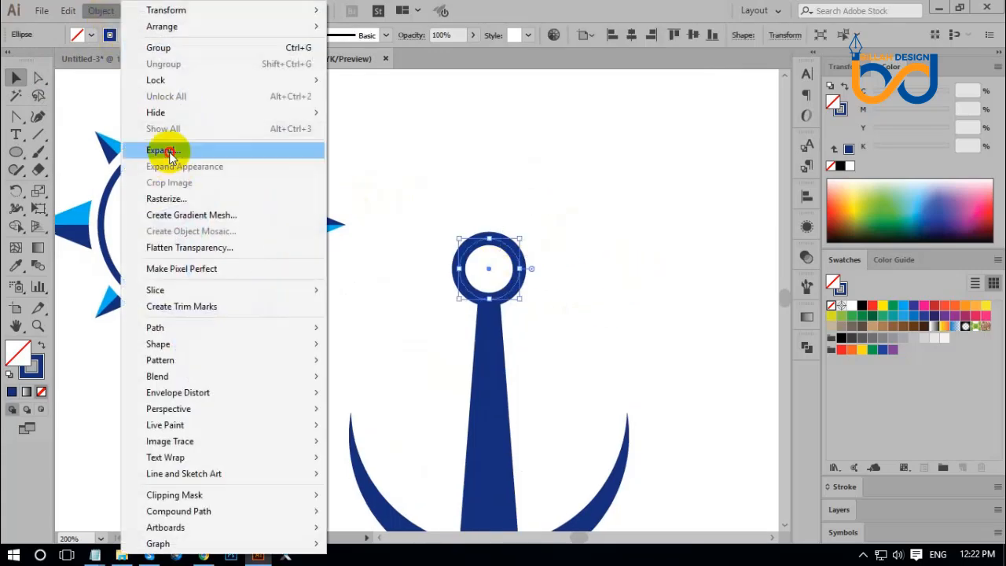
{"action": "left_click", "coordinate": [149, 152]}
{"action": "left_click", "coordinate": [442, 299]}
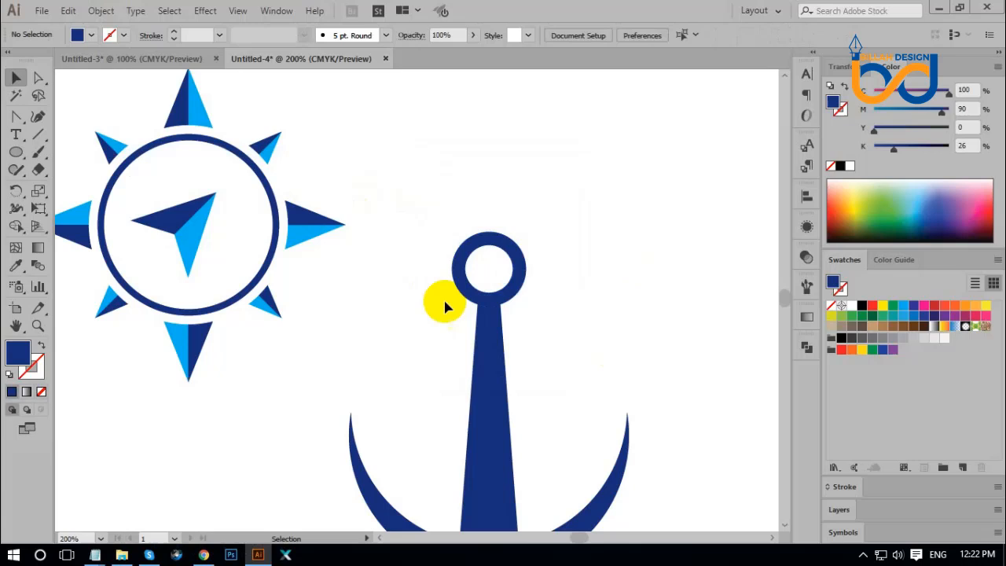
Draw a thin horizontal navy rectangle across the shank just below the ring as the anchor's crossbar.
{"action": "left_click", "coordinate": [18, 153]}
{"action": "left_click_drag", "start_coordinate": [22, 155], "coordinate": [50, 152]}
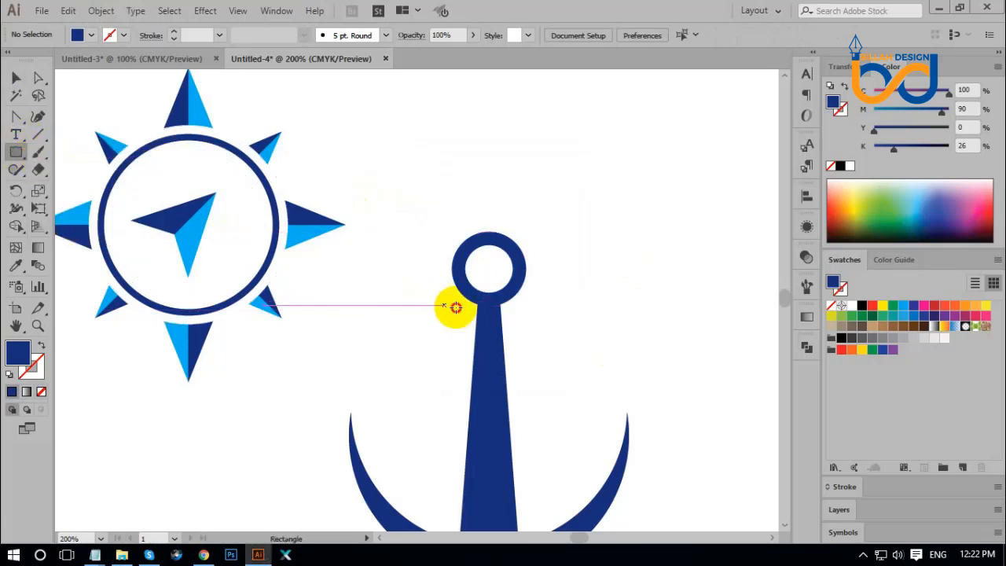
{"action": "left_click_drag", "start_coordinate": [444, 306], "coordinate": [533, 314]}
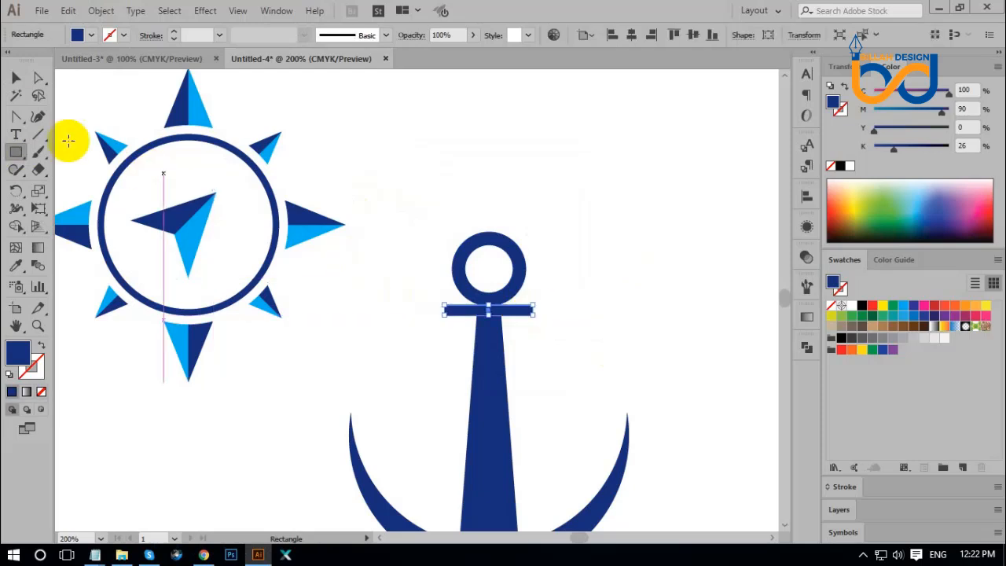
{"action": "left_click", "coordinate": [17, 78]}
{"action": "left_click", "coordinate": [586, 293]}
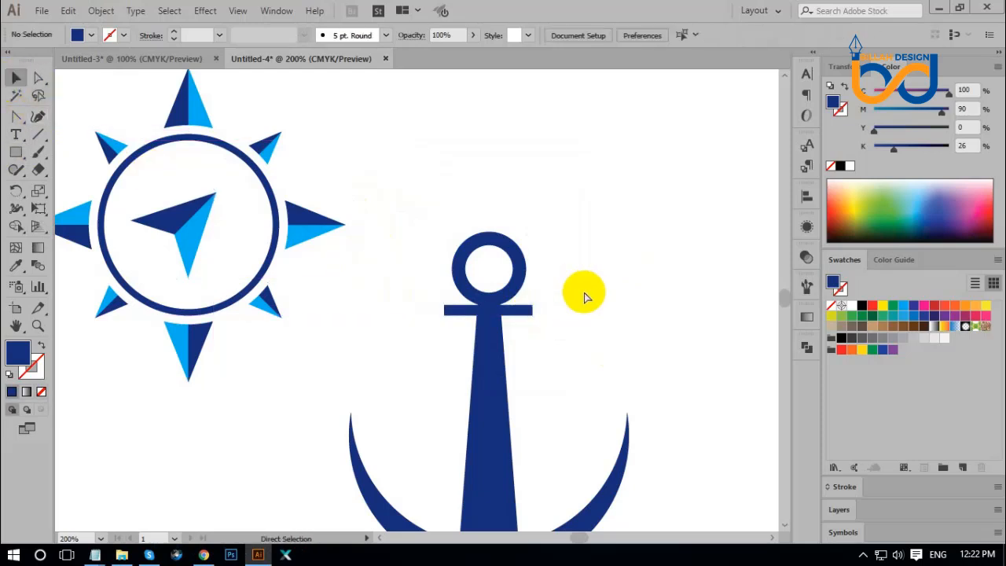
{"action": "key", "text": "ctrl+minus"}
{"action": "key", "text": "ctrl+minus"}
{"action": "key", "text": "ctrl+minus"}
Align the ring and crossbar horizontally to the centre of the shank, using the shank as key object.
{"action": "key", "text": "ctrl+equal"}
{"action": "key", "text": "ctrl+equal"}
{"action": "key", "text": "ctrl+equal"}
{"action": "left_click_drag", "start_coordinate": [599, 341], "coordinate": [589, 342]}
{"action": "left_click_drag", "start_coordinate": [444, 346], "coordinate": [445, 346]}
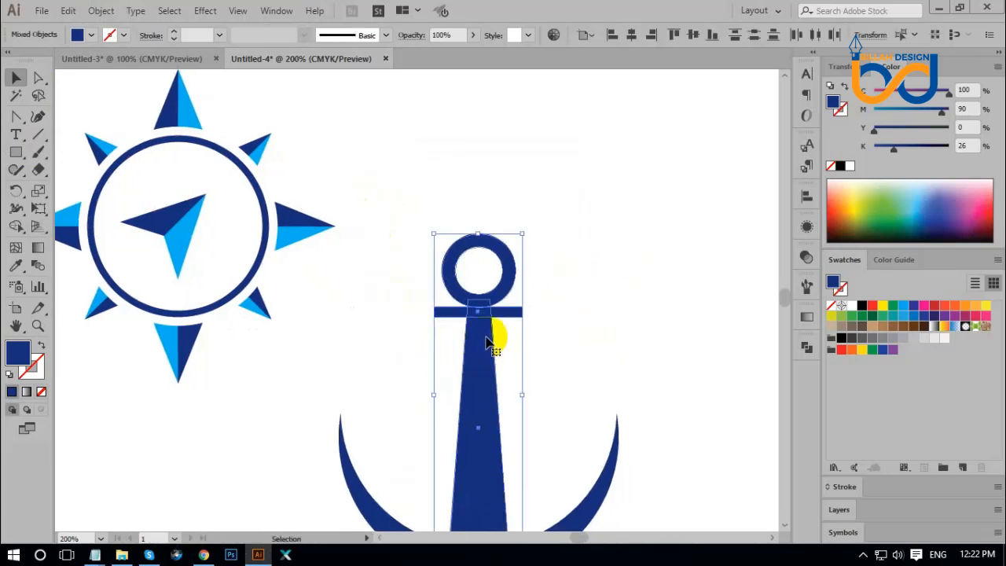
{"action": "left_click", "coordinate": [487, 340]}
{"action": "left_click", "coordinate": [632, 36]}
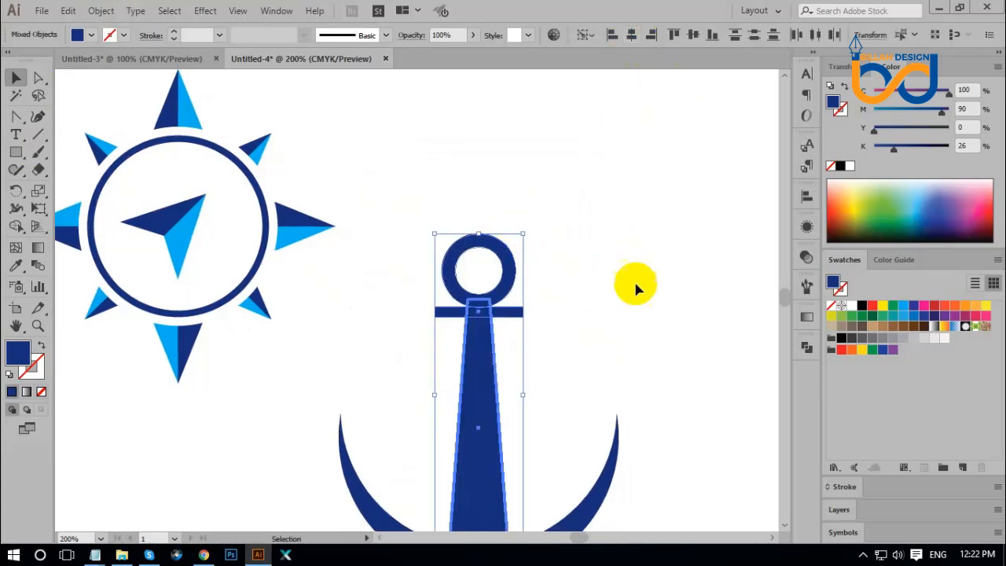
Move the crossbar up slightly so it sits closer against the anchor's ring.
{"action": "left_click", "coordinate": [546, 316]}
{"action": "left_click", "coordinate": [525, 315]}
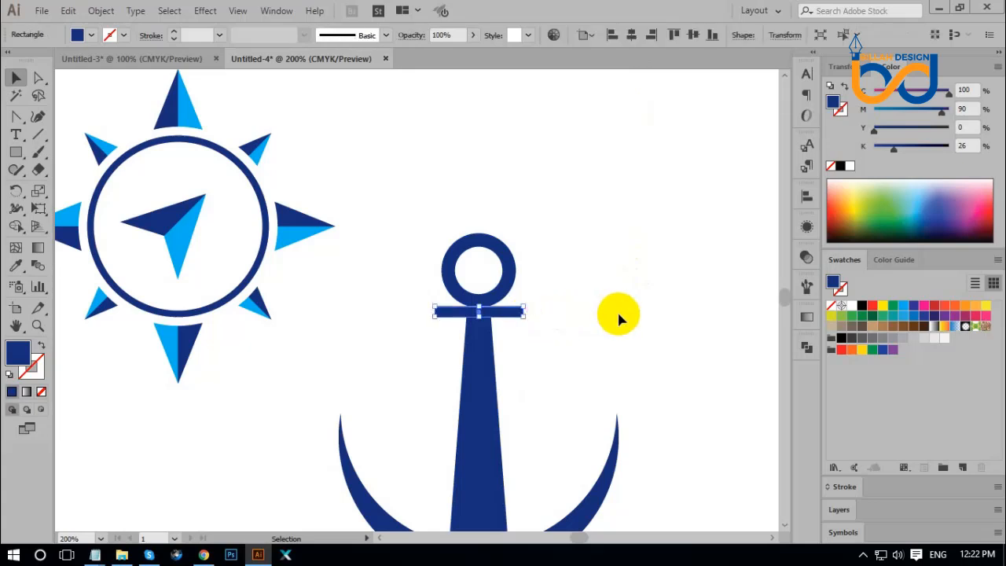
{"action": "left_click", "coordinate": [630, 327]}
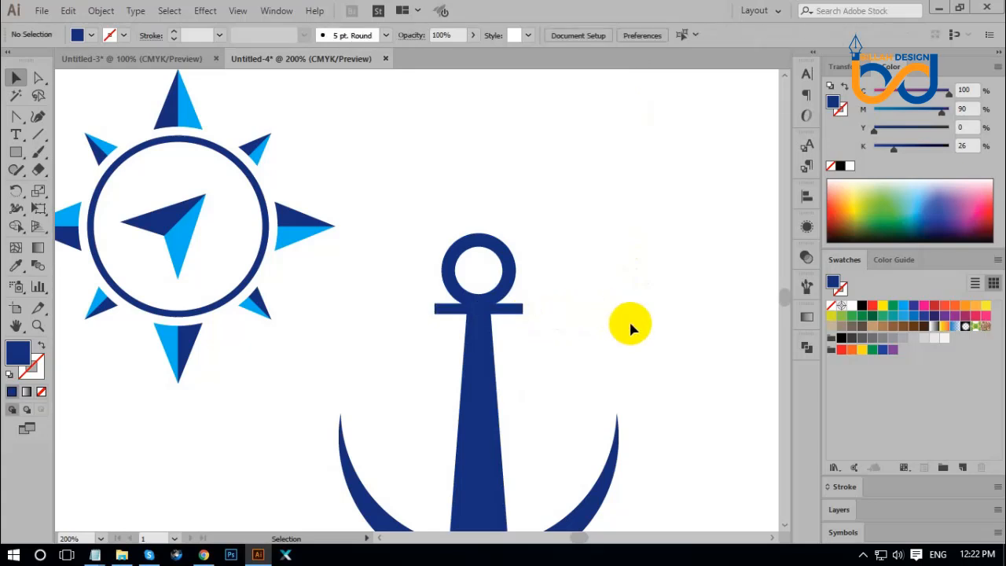
{"action": "key", "text": "ctrl+minus"}
{"action": "key", "text": "ctrl+minus"}
{"action": "key", "text": "ctrl+minus"}
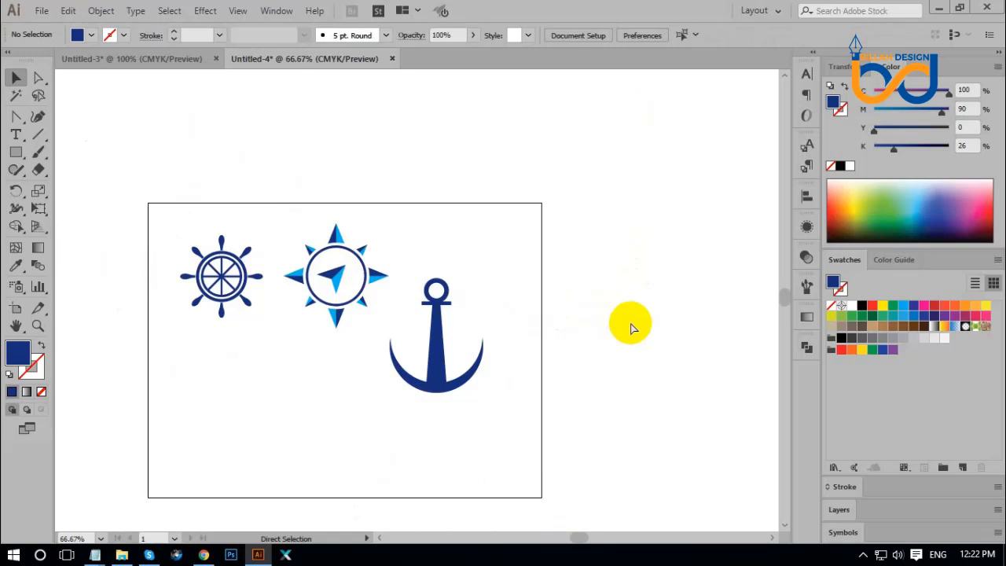
Unite the anchor's ring, crossbar, shank and curved arms into a single navy shape.
{"action": "key", "text": "ctrl+plus"}
{"action": "left_click_drag", "start_coordinate": [577, 411], "coordinate": [579, 388]}
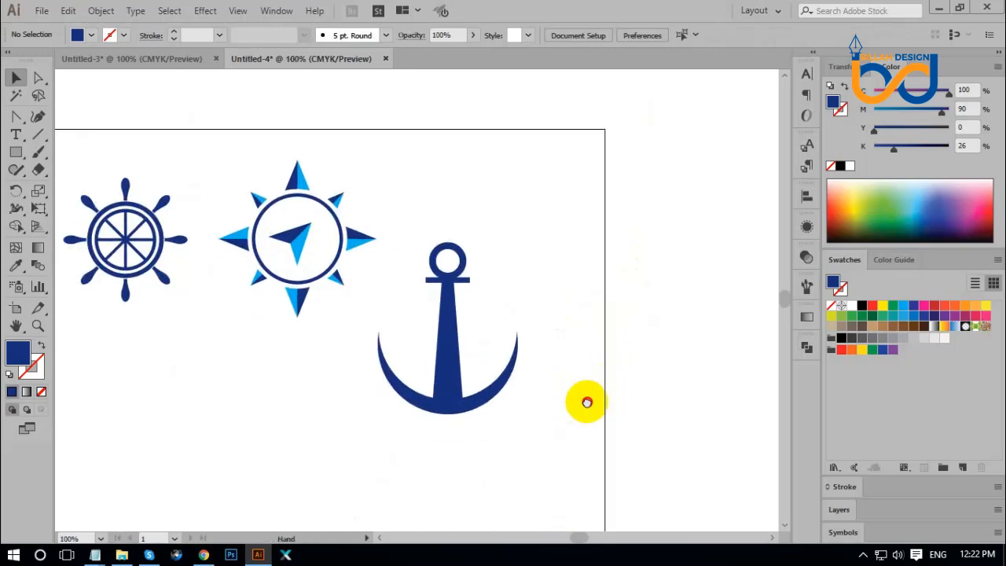
{"action": "left_click_drag", "start_coordinate": [558, 200], "coordinate": [420, 438]}
{"action": "left_click", "coordinate": [806, 350]}
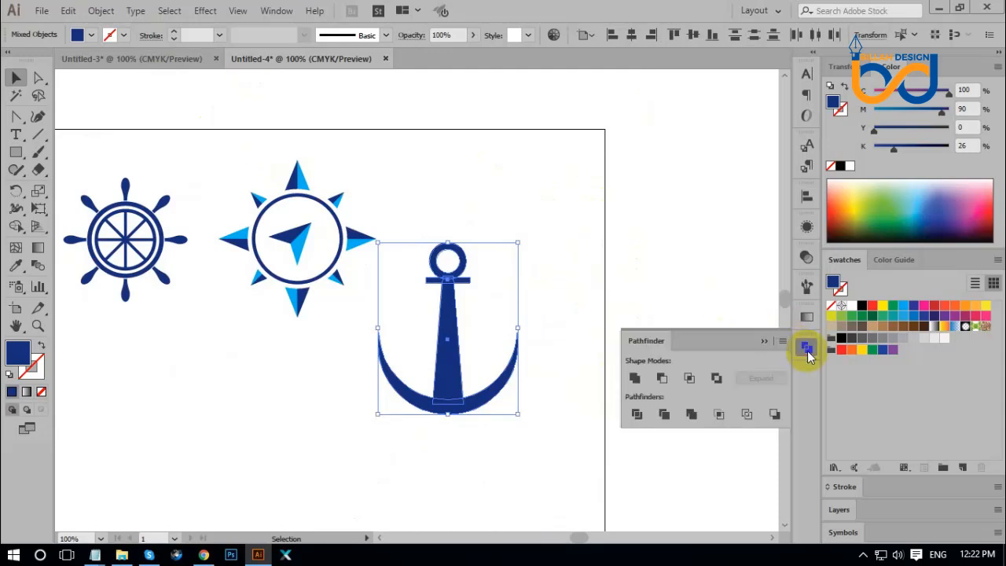
{"action": "left_click", "coordinate": [636, 379]}
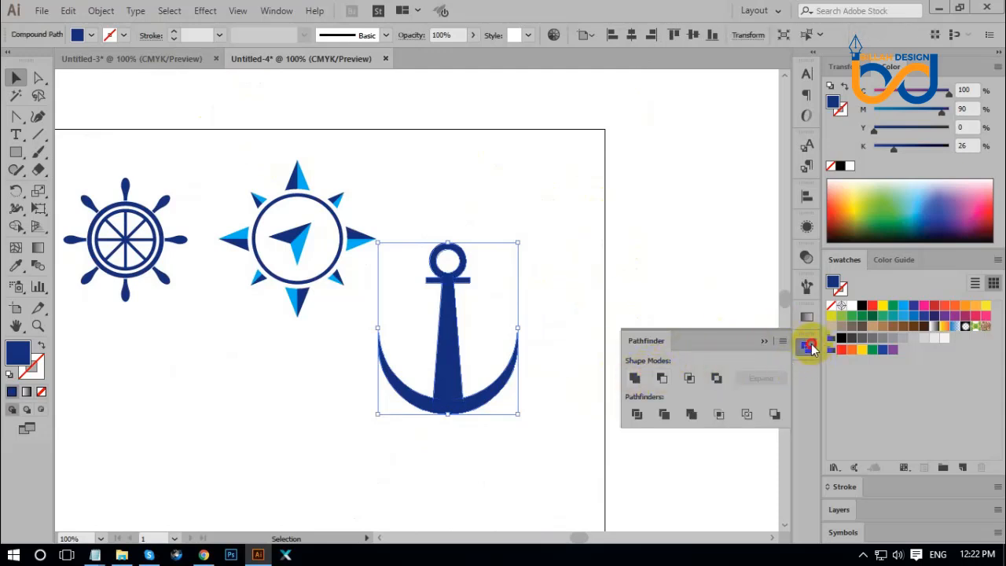
{"action": "left_click", "coordinate": [811, 346]}
{"action": "left_click", "coordinate": [573, 423]}
{"action": "left_click_drag", "start_coordinate": [548, 427], "coordinate": [556, 410]}
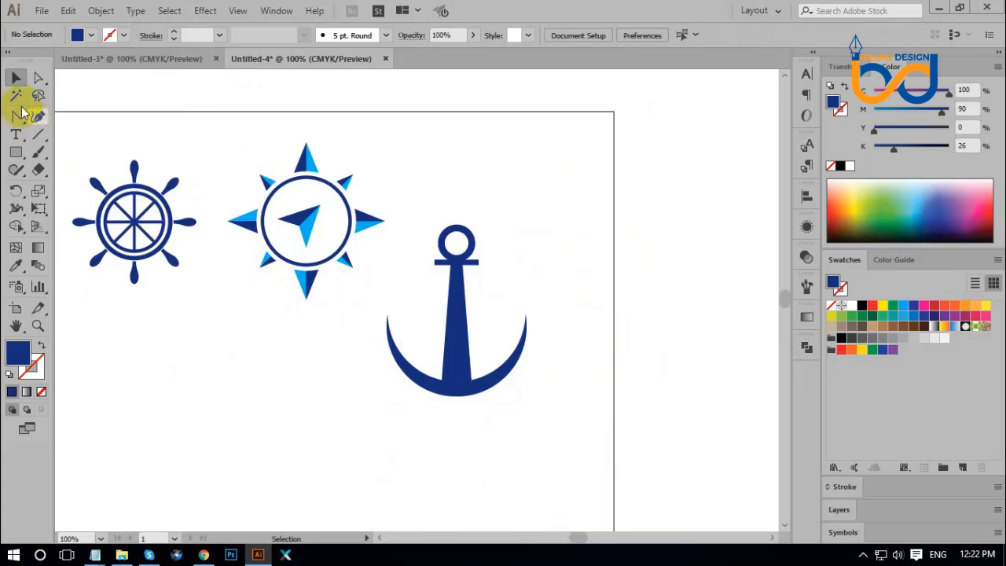
Round the two inner corners where the shank meets the curved arms to a radius of about 31 pt.
{"action": "left_click", "coordinate": [37, 77]}
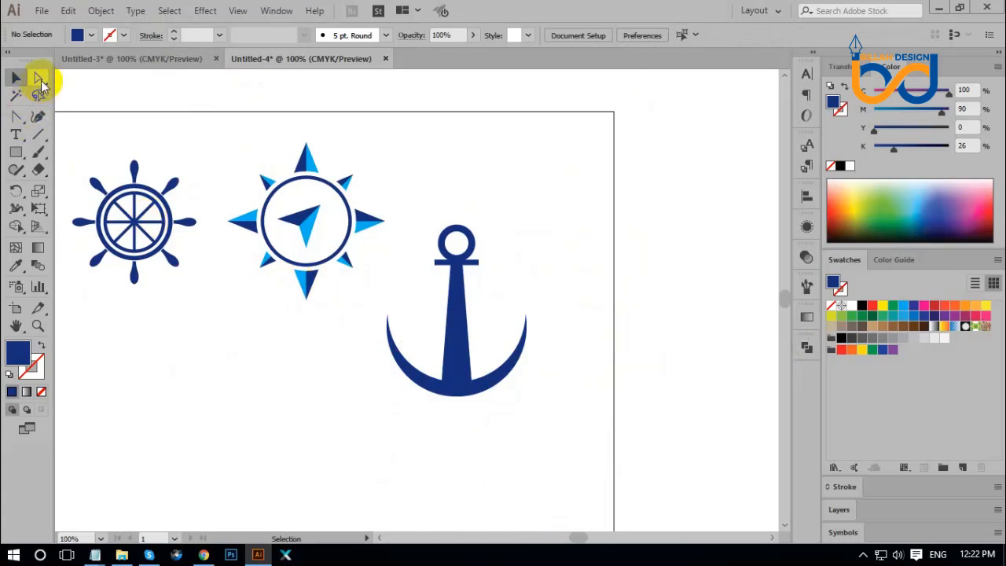
{"action": "left_click", "coordinate": [449, 392]}
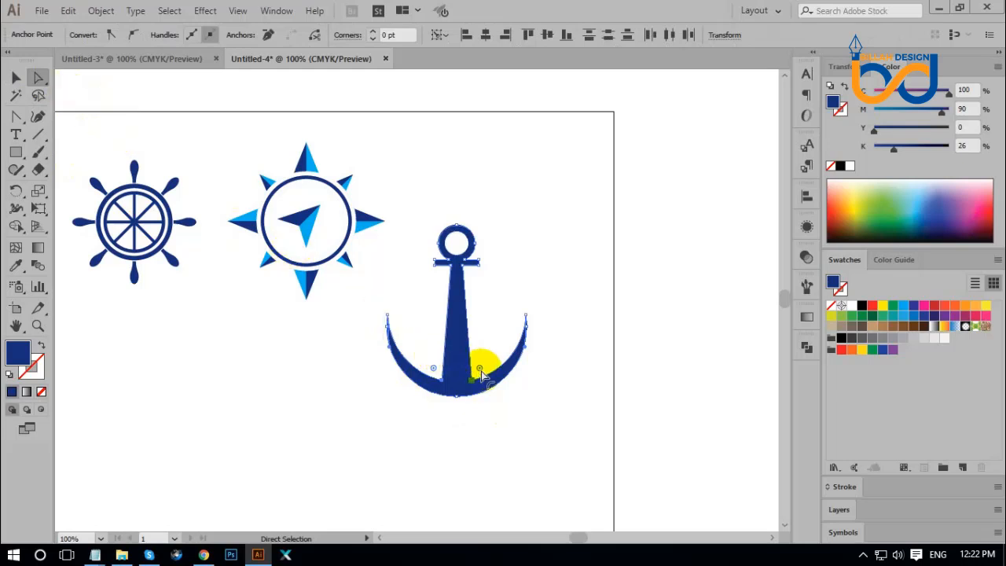
{"action": "left_click_drag", "start_coordinate": [480, 368], "coordinate": [489, 336]}
{"action": "left_click_drag", "start_coordinate": [489, 339], "coordinate": [491, 342]}
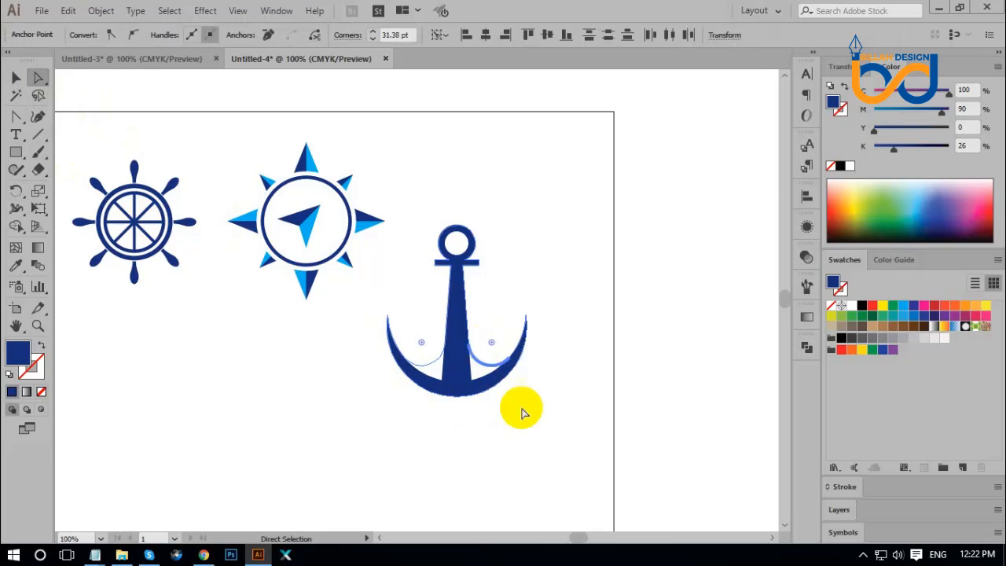
{"action": "key", "text": "v"}
{"action": "left_click", "coordinate": [519, 441]}
{"action": "left_click_drag", "start_coordinate": [485, 424], "coordinate": [490, 400]}
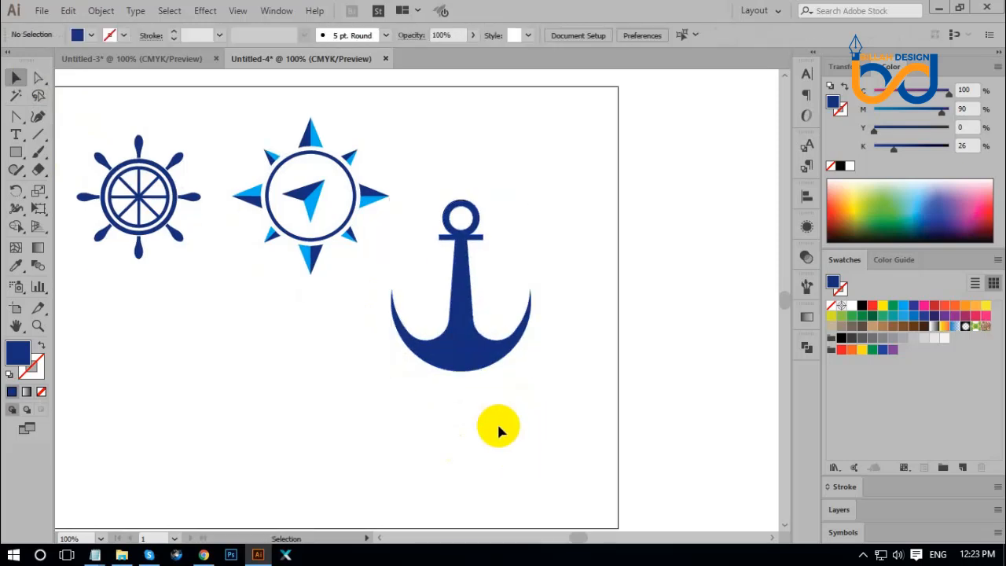
Duplicate the compass, ungroup the copy, pull out its central needle arrow and delete the rest of the copy.
{"action": "left_click", "coordinate": [322, 200]}
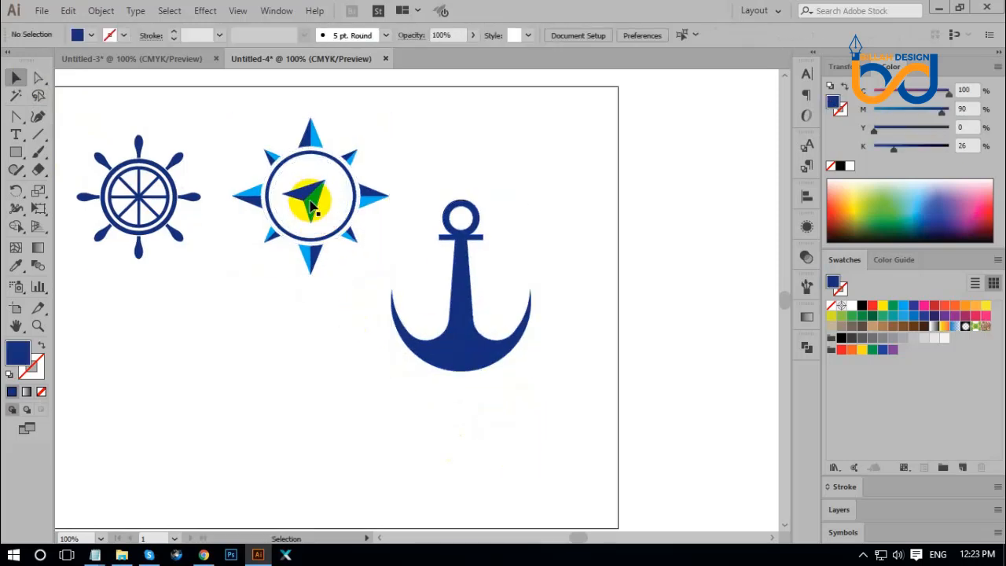
{"action": "left_click_drag", "start_coordinate": [315, 193], "coordinate": [588, 401]}
{"action": "right_click", "coordinate": [262, 370]}
{"action": "left_click", "coordinate": [303, 260]}
{"action": "left_click", "coordinate": [314, 404]}
{"action": "left_click_drag", "start_coordinate": [174, 464], "coordinate": [334, 298]}
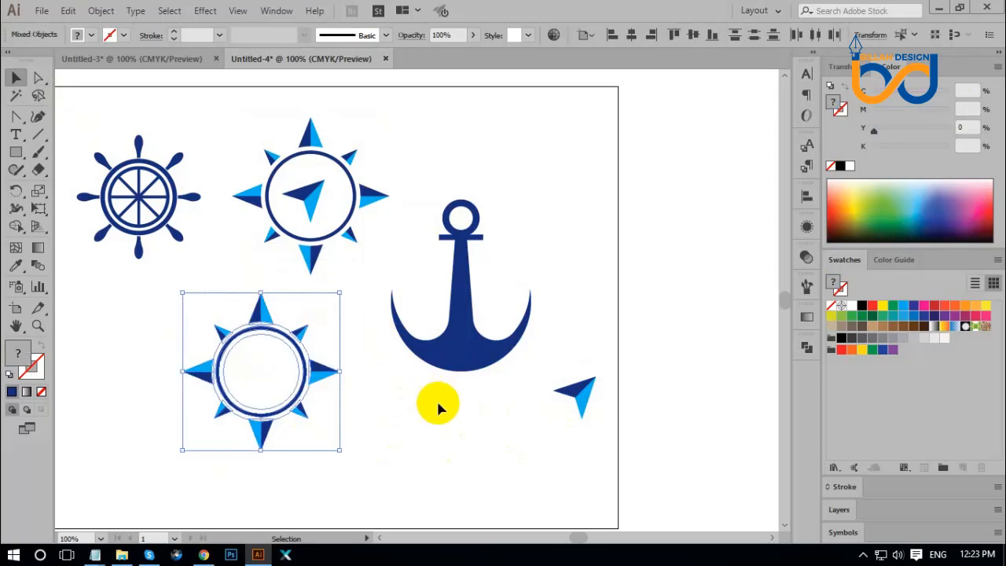
{"action": "key", "text": "Delete"}
Rotate the copied needle to point straight up below the anchor and unite its two halves into one navy arrowhead.
{"action": "left_click_drag", "start_coordinate": [579, 392], "coordinate": [512, 382]}
{"action": "left_click", "coordinate": [597, 455]}
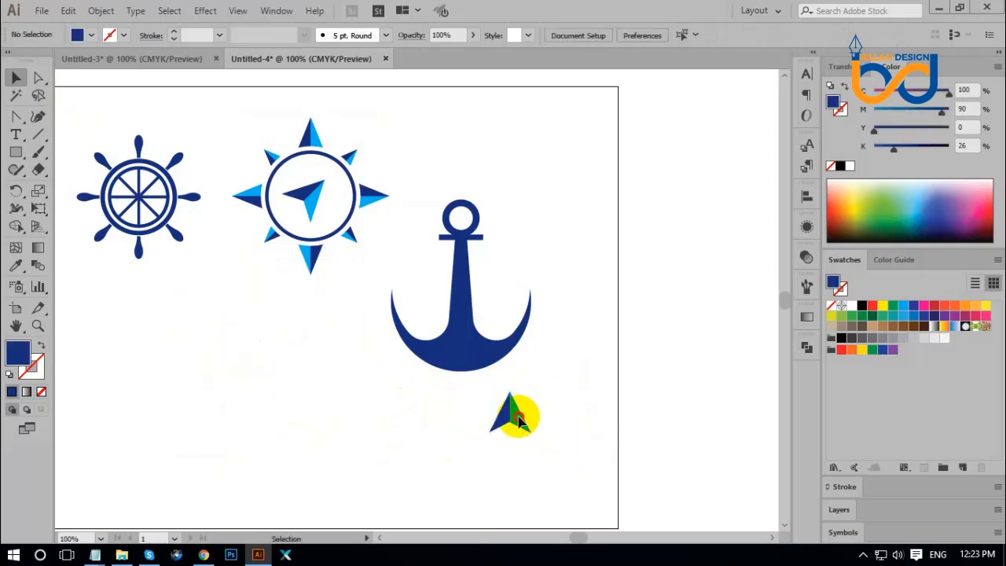
{"action": "left_click", "coordinate": [520, 414]}
{"action": "left_click", "coordinate": [805, 348]}
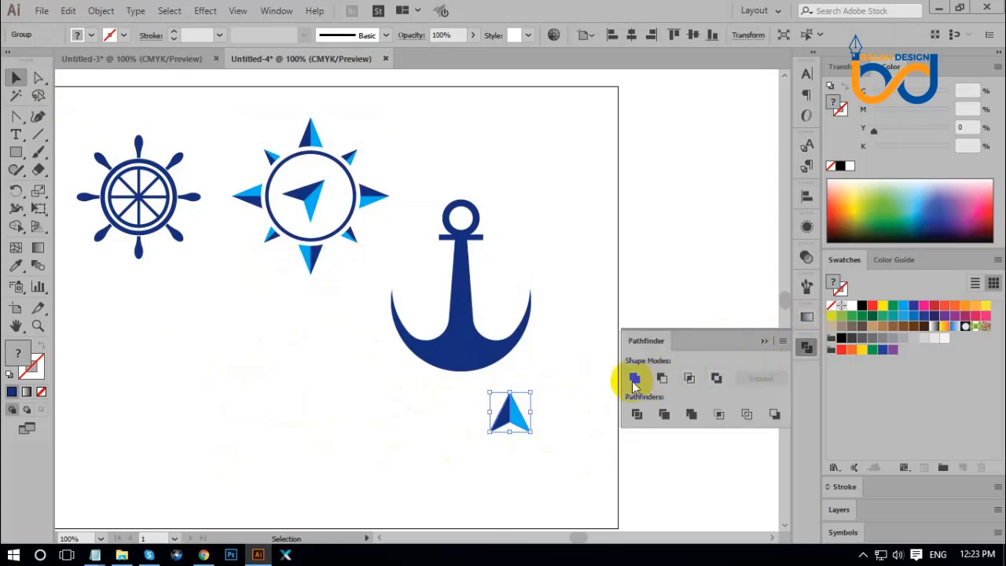
{"action": "left_click", "coordinate": [635, 380]}
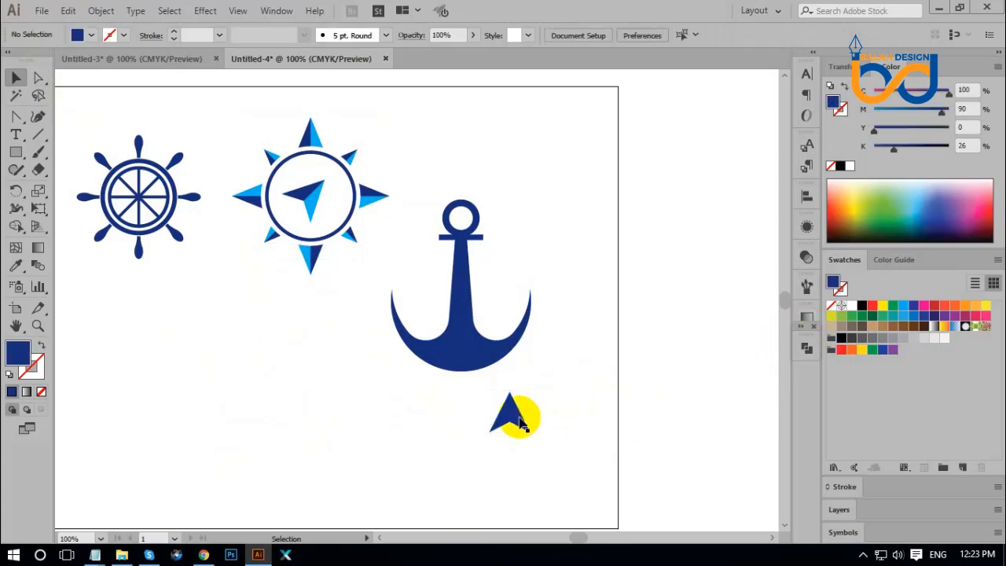
Place the arrowhead over the tip of the anchor's left arm and narrow it symmetrically about its centre.
{"action": "left_click_drag", "start_coordinate": [521, 414], "coordinate": [404, 292]}
{"action": "key", "text": "ctrl+="}
{"action": "key", "text": "ctrl+="}
{"action": "key", "text": "ctrl+="}
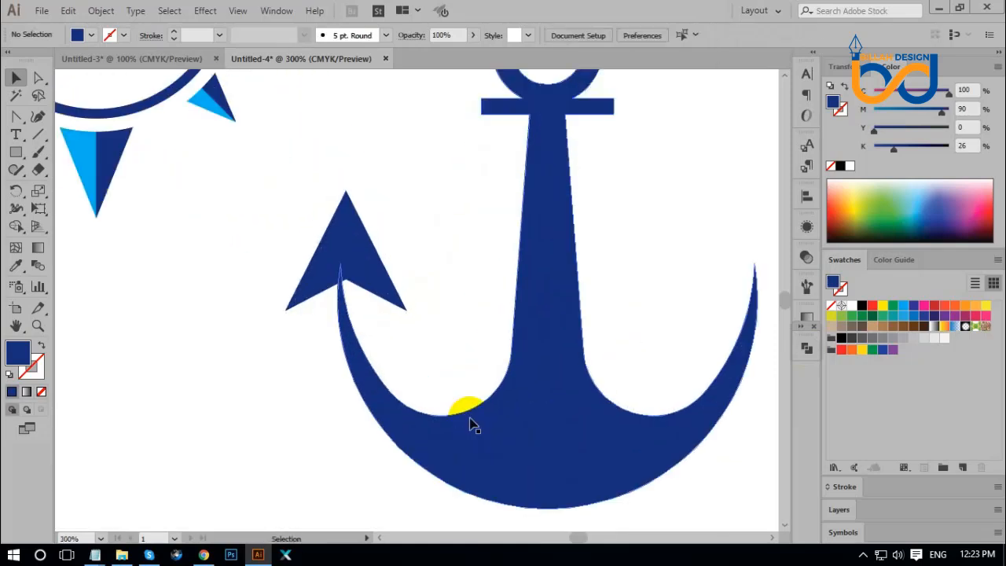
{"action": "left_click_drag", "start_coordinate": [449, 332], "coordinate": [477, 348], "text": "space"}
{"action": "left_click_drag", "start_coordinate": [377, 281], "coordinate": [376, 290]}
{"action": "mouse_move", "coordinate": [366, 223]}
{"action": "left_mouse_down"}
{"action": "mouse_move", "coordinate": [359, 218]}
{"action": "mouse_move", "coordinate": [371, 237]}
{"action": "left_mouse_up"}
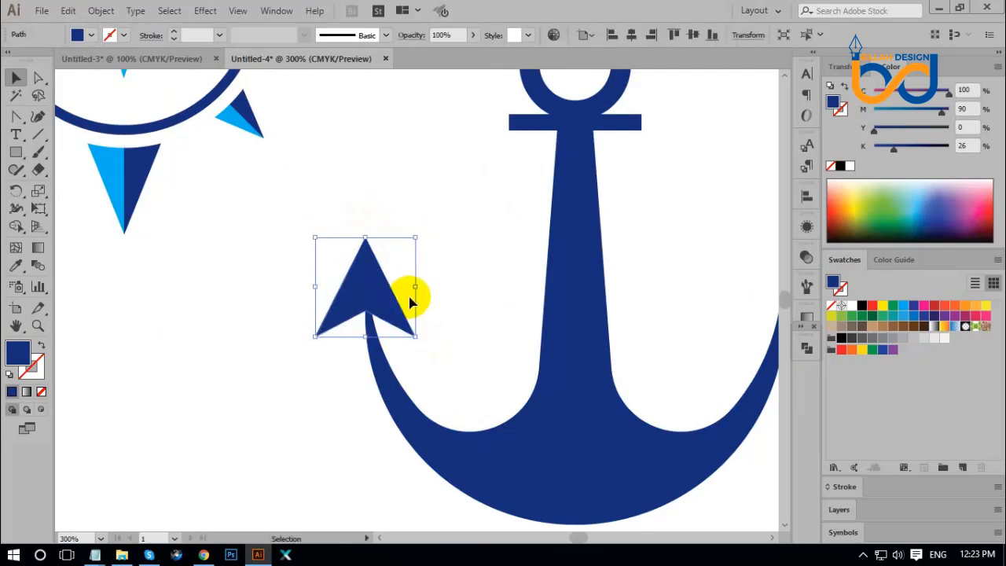
{"action": "left_click_drag", "start_coordinate": [416, 290], "coordinate": [390, 307]}
{"action": "left_click", "coordinate": [426, 337]}
{"action": "left_click", "coordinate": [460, 346]}
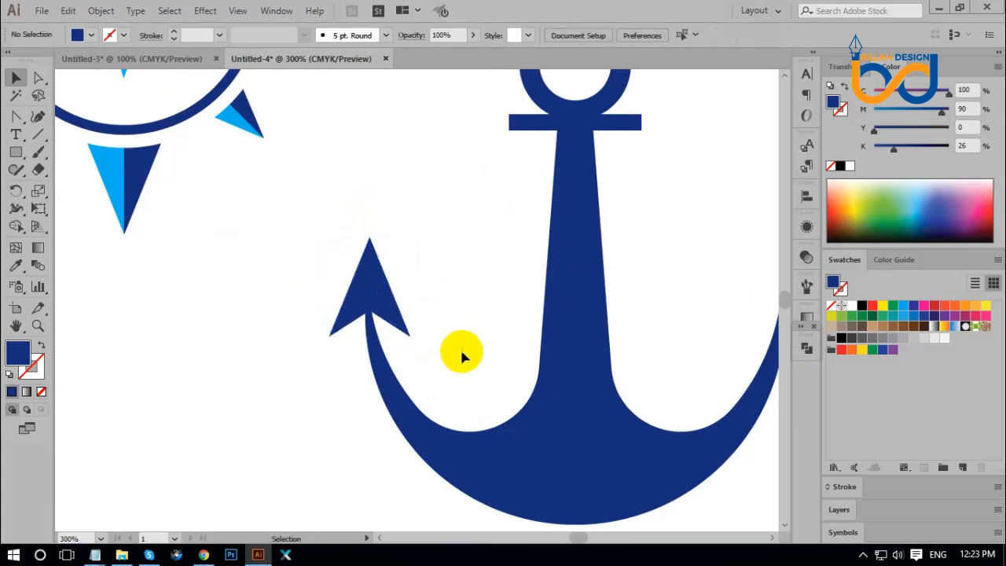
Fine-tune the arrowhead's position, raising it slightly so its notch is centred on the left arm's tip.
{"action": "scroll", "coordinate": [461, 354], "scroll_direction": "down", "scroll_amount": 6}
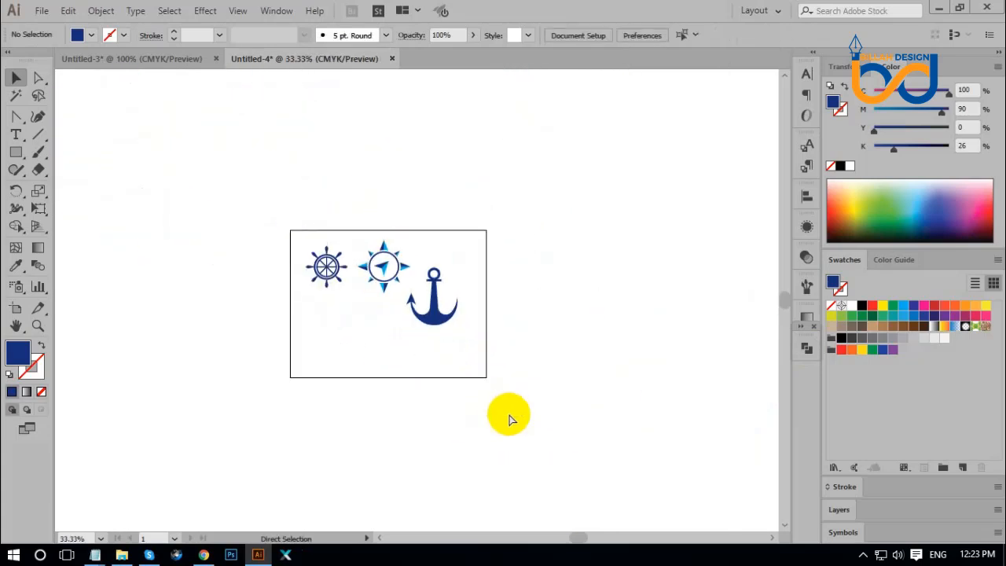
{"action": "scroll", "coordinate": [508, 418], "scroll_direction": "up", "scroll_amount": 8}
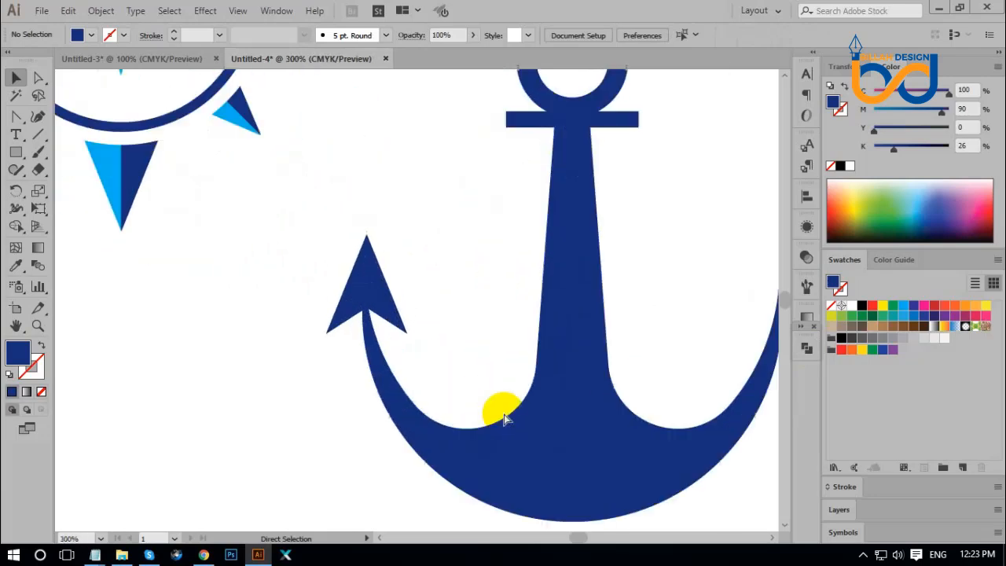
{"action": "left_click", "coordinate": [319, 224]}
{"action": "left_click_drag", "start_coordinate": [314, 169], "coordinate": [346, 231]}
{"action": "left_click", "coordinate": [478, 360]}
{"action": "left_click_drag", "start_coordinate": [424, 339], "coordinate": [462, 330]}
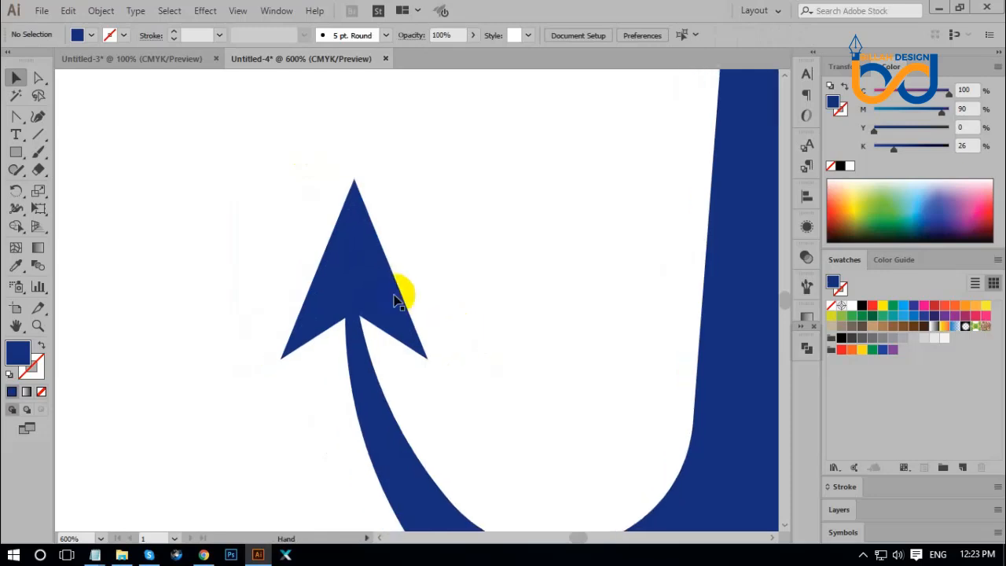
{"action": "left_click_drag", "start_coordinate": [398, 297], "coordinate": [376, 272]}
{"action": "left_click", "coordinate": [498, 372]}
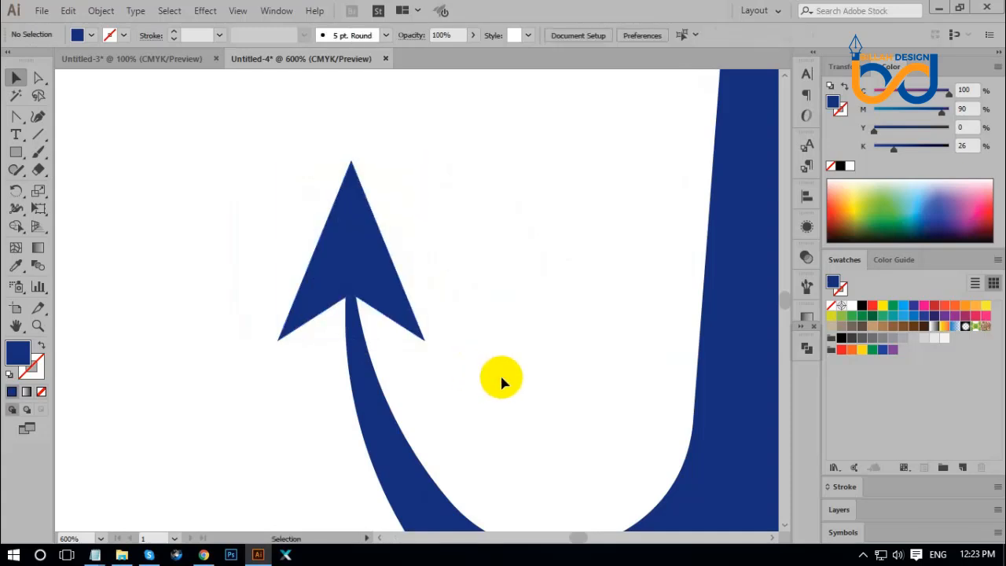
Duplicate the left arrowhead horizontally onto the tip of the anchor's right arm.
{"action": "key", "text": "ctrl+minus"}
{"action": "key", "text": "ctrl+minus"}
{"action": "key", "text": "ctrl+minus"}
{"action": "key", "text": "ctrl+minus"}
{"action": "key", "text": "ctrl+minus"}
{"action": "key", "text": "ctrl+minus"}
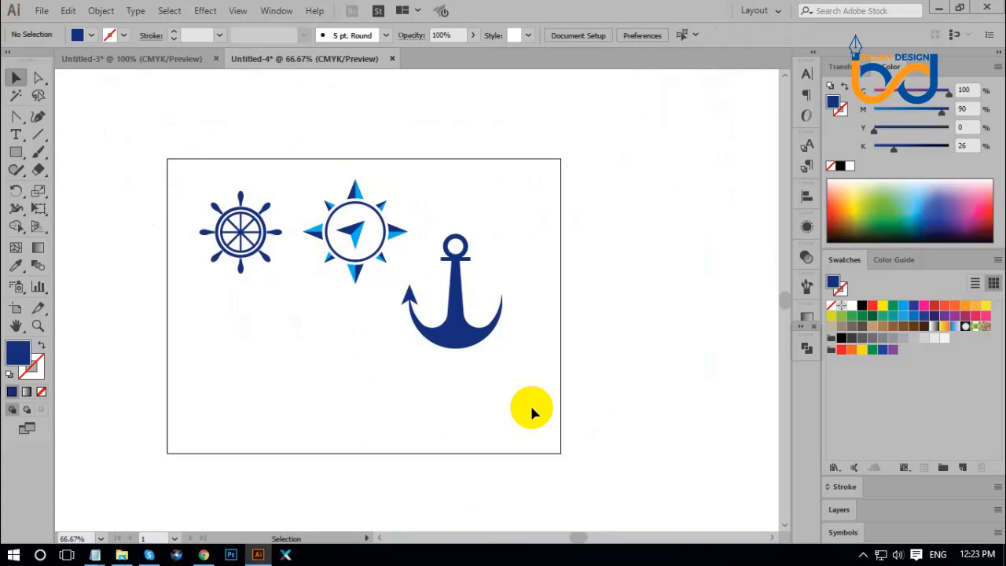
{"action": "key", "text": "ctrl+plus"}
{"action": "key", "text": "ctrl+plus"}
{"action": "key", "text": "ctrl+plus"}
{"action": "scroll", "coordinate": [562, 330], "scroll_direction": "right", "scroll_amount": 1}
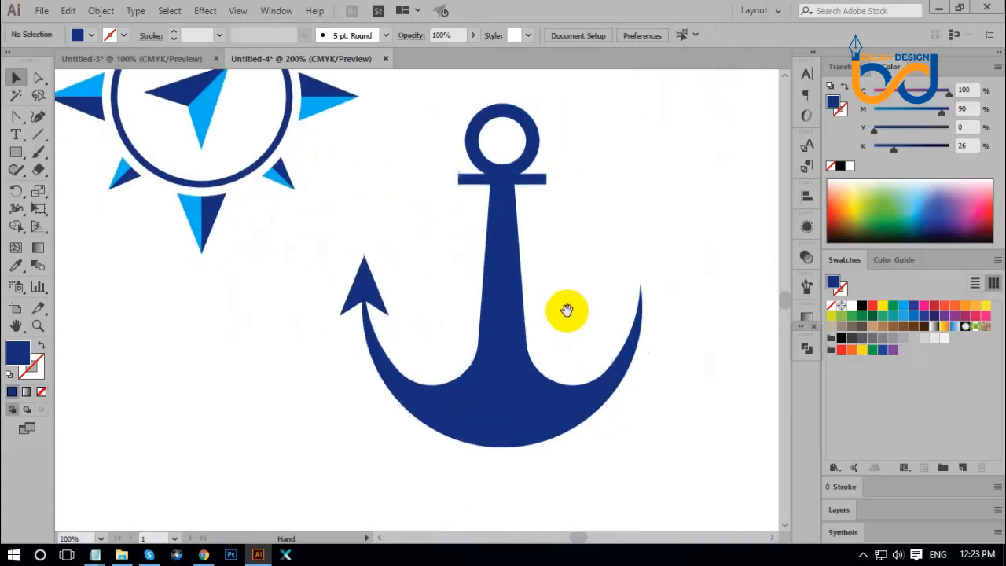
{"action": "left_click_drag", "start_coordinate": [371, 285], "coordinate": [649, 288]}
Shift the right arrowhead slightly towards the shank so its notch is centred on the right arm's tip.
{"action": "key", "text": "space"}
{"action": "left_click_drag", "start_coordinate": [583, 411], "coordinate": [561, 348]}
{"action": "key", "text": "ctrl+plus"}
{"action": "key", "text": "ctrl+plus"}
{"action": "key", "text": "ctrl+plus"}
{"action": "key", "text": "ctrl+plus"}
{"action": "key", "text": "space"}
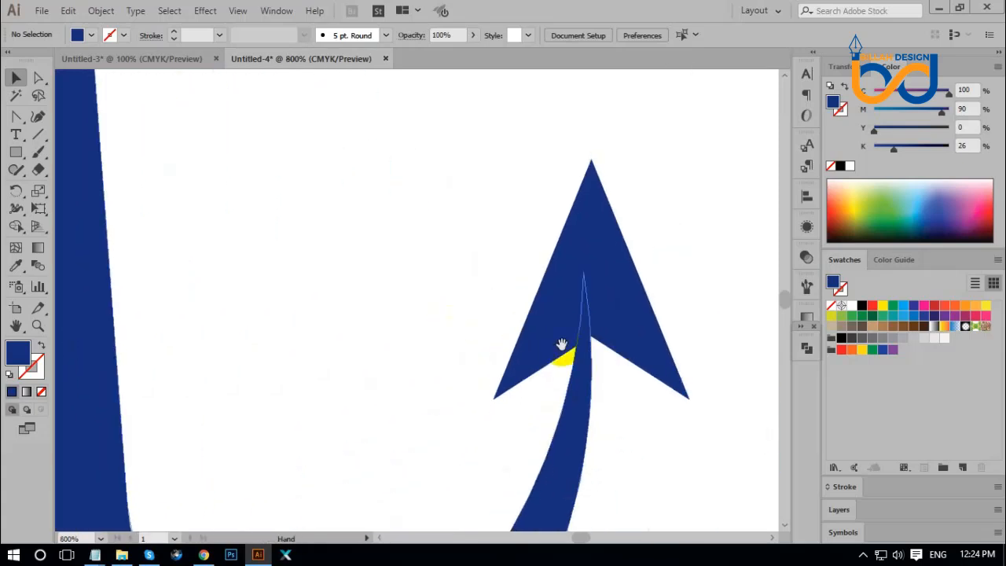
{"action": "left_click_drag", "start_coordinate": [644, 343], "coordinate": [633, 343]}
{"action": "left_click", "coordinate": [661, 442]}
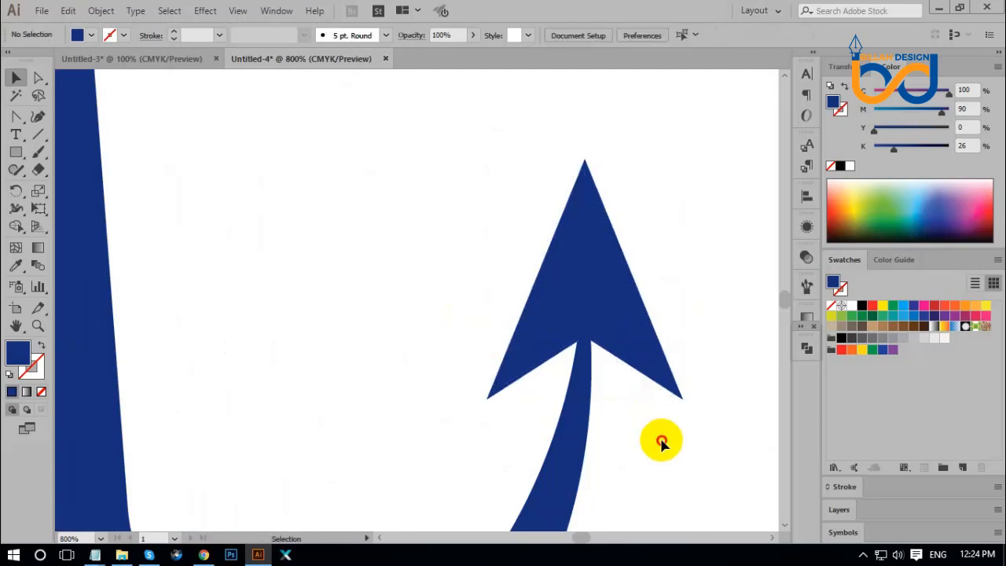
Unite the anchor body and both arrowheads into one compound shape.
{"action": "key", "text": "ctrl+minus"}
{"action": "key", "text": "ctrl+minus"}
{"action": "key", "text": "ctrl+minus"}
{"action": "key", "text": "ctrl+minus"}
{"action": "key", "text": "ctrl+minus"}
{"action": "key", "text": "ctrl+minus"}
{"action": "key", "text": "ctrl+minus"}
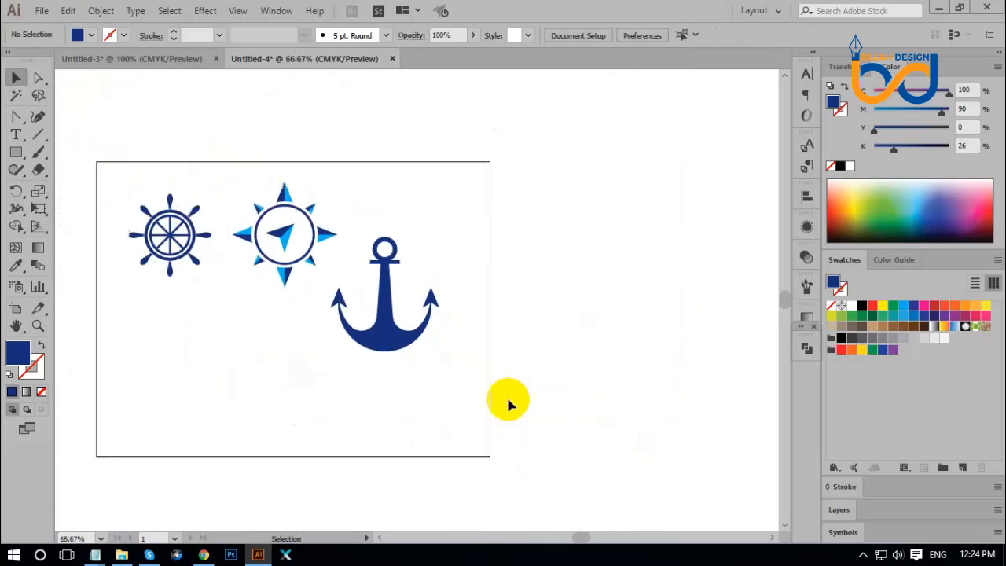
{"action": "left_click_drag", "start_coordinate": [453, 406], "coordinate": [453, 410]}
{"action": "left_click_drag", "start_coordinate": [344, 380], "coordinate": [510, 303]}
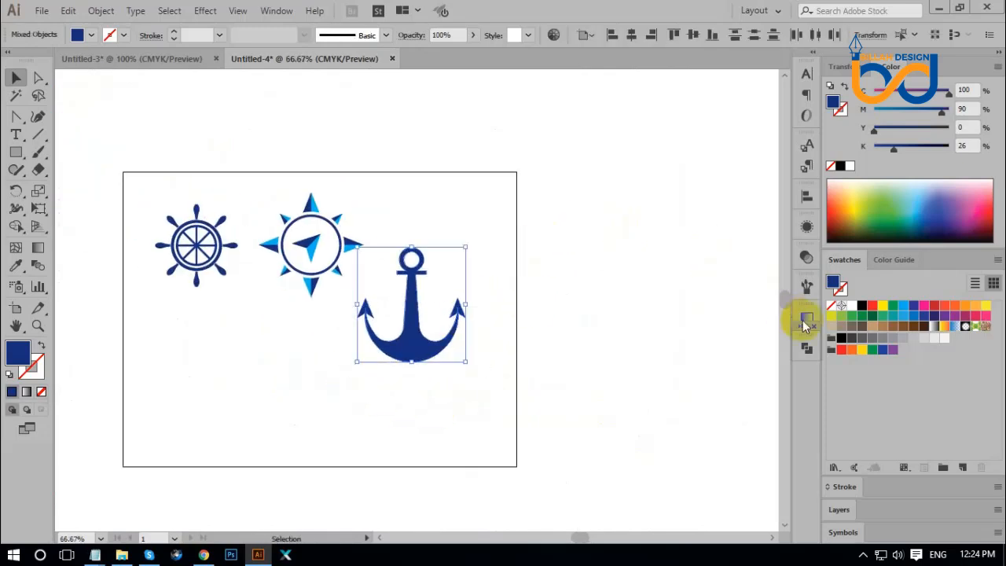
{"action": "left_click", "coordinate": [807, 348]}
{"action": "left_click", "coordinate": [636, 378]}
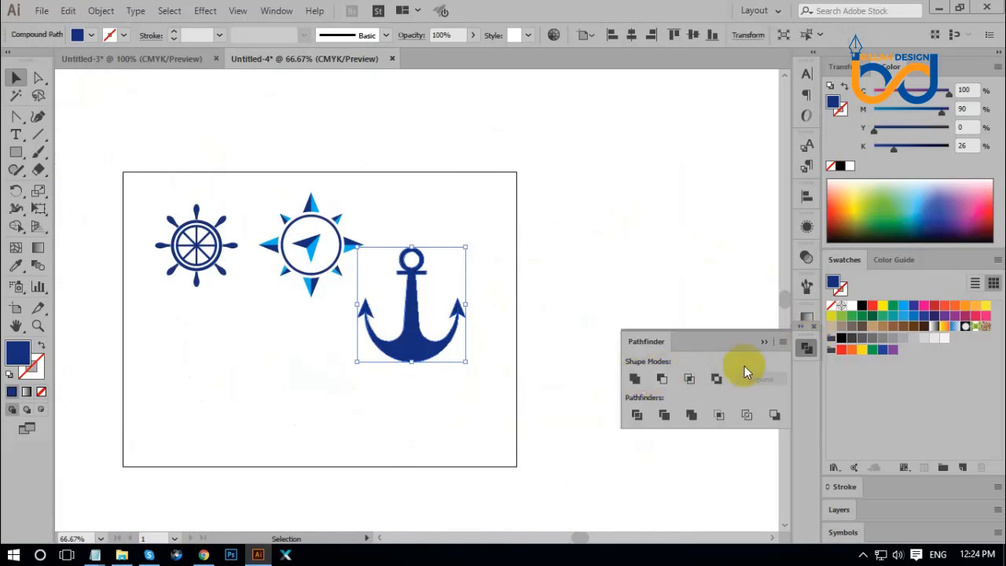
{"action": "left_click", "coordinate": [807, 348]}
{"action": "left_click", "coordinate": [577, 285]}
Pull the anchor's bottom centre point straight down by about 20 pt, to Y 407 pt, to deepen the base.
{"action": "left_click_drag", "start_coordinate": [507, 390], "coordinate": [543, 333]}
{"action": "scroll", "coordinate": [560, 322], "scroll_direction": "up", "scroll_amount": 2}
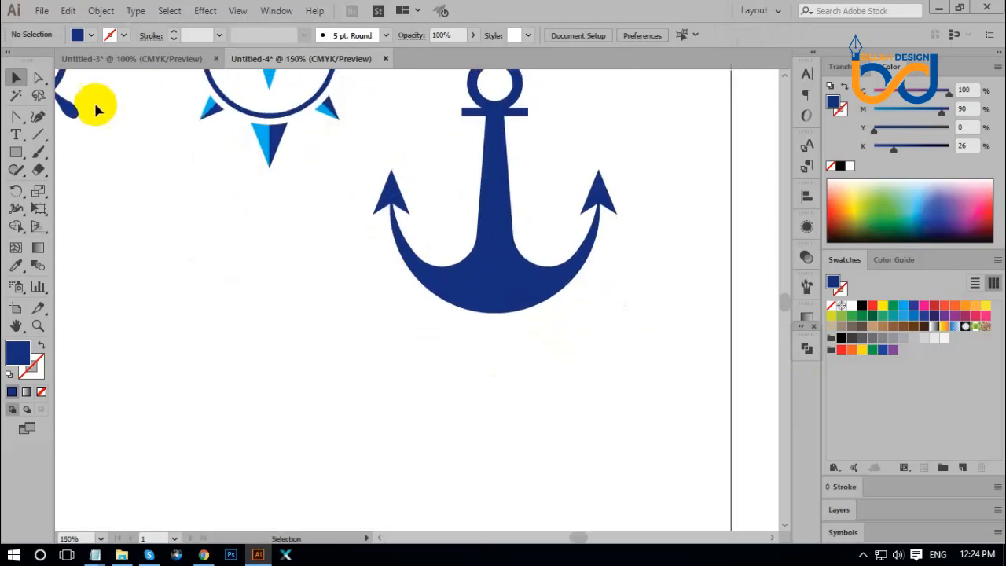
{"action": "left_click", "coordinate": [37, 76]}
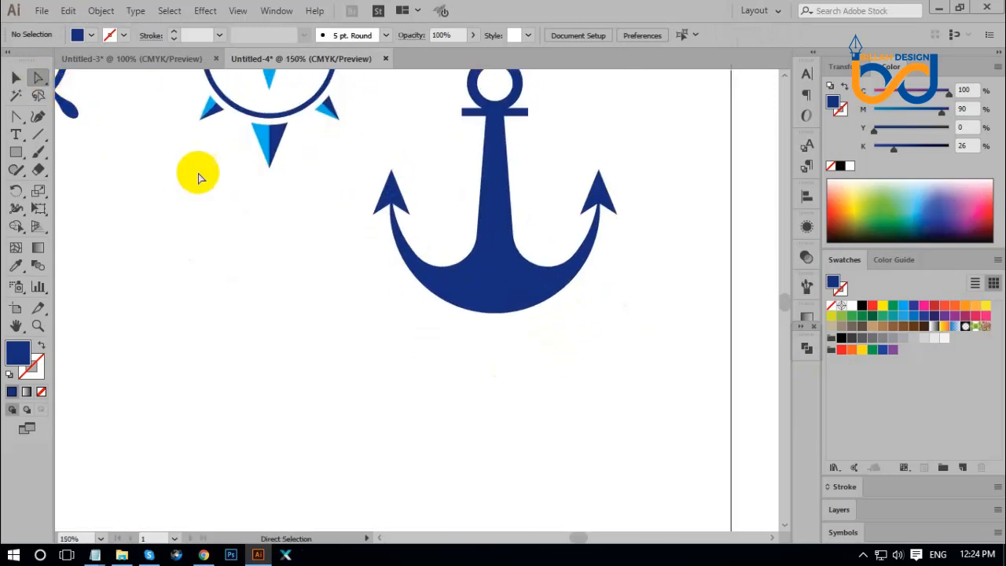
{"action": "left_click", "coordinate": [497, 318]}
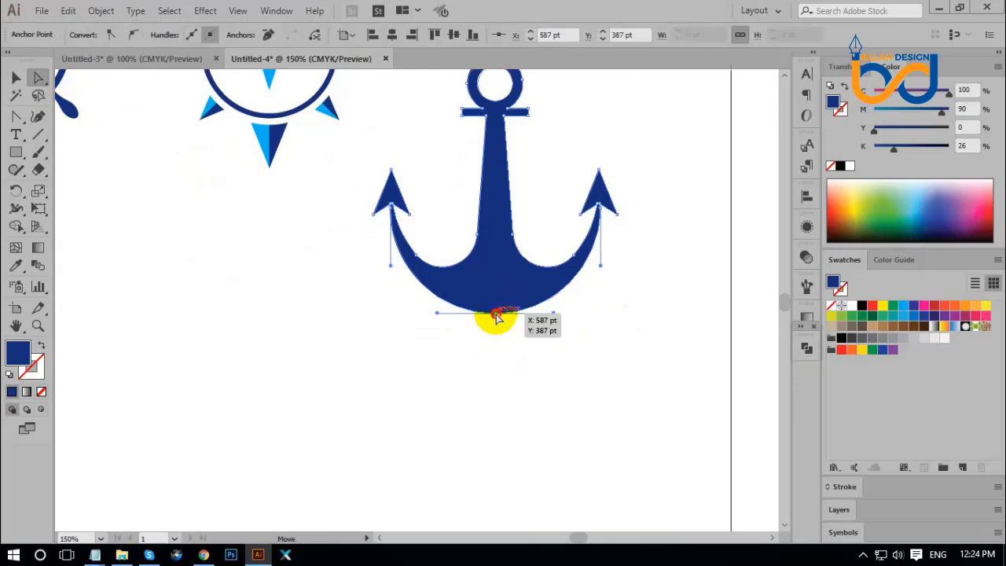
{"action": "left_click_drag", "start_coordinate": [497, 316], "coordinate": [495, 338]}
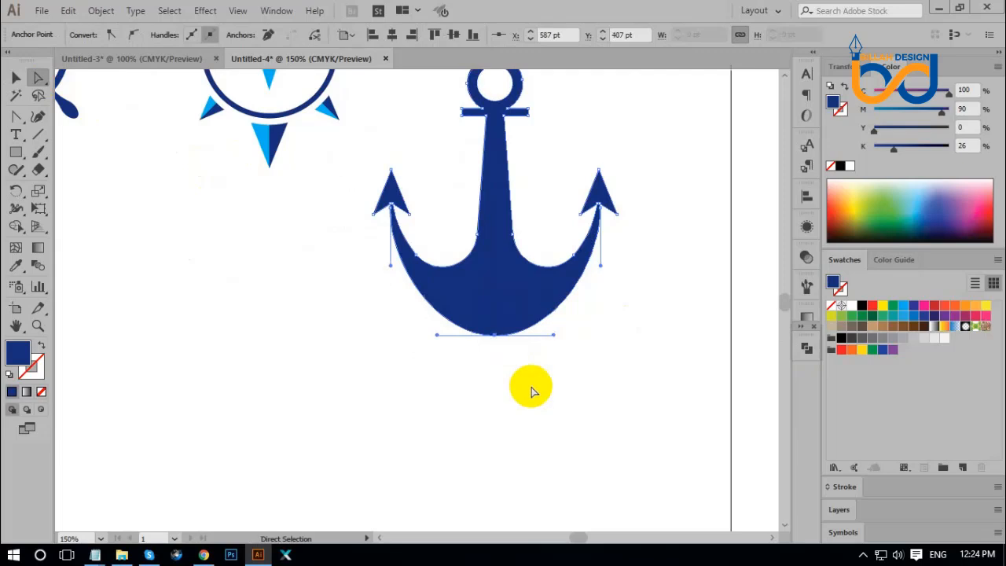
Turn the left handle of the anchor's bottom point straight up and lengthen the left arm tip's handle downward to reshape that curve.
{"action": "left_click", "coordinate": [14, 116]}
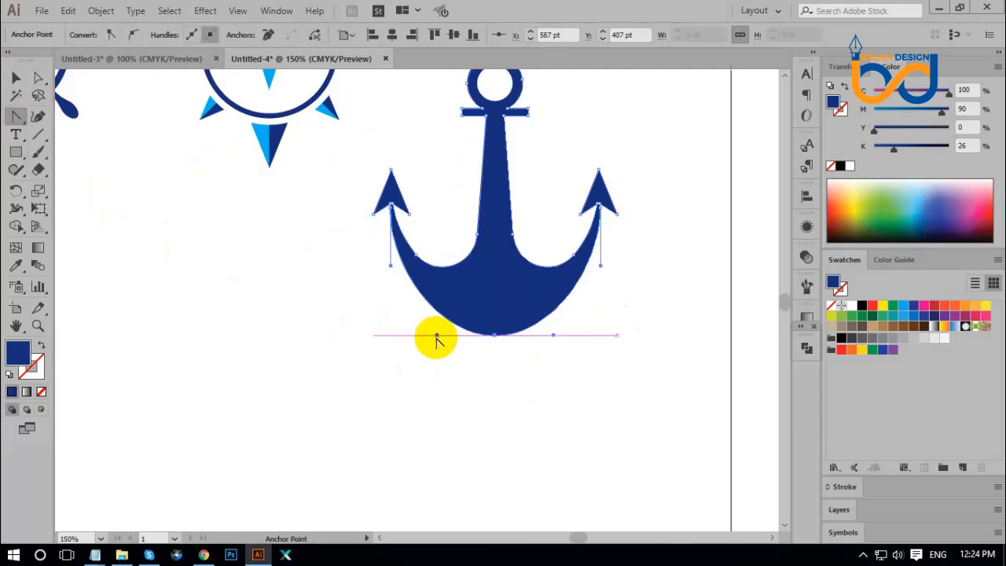
{"action": "left_click_drag", "start_coordinate": [439, 334], "coordinate": [495, 330]}
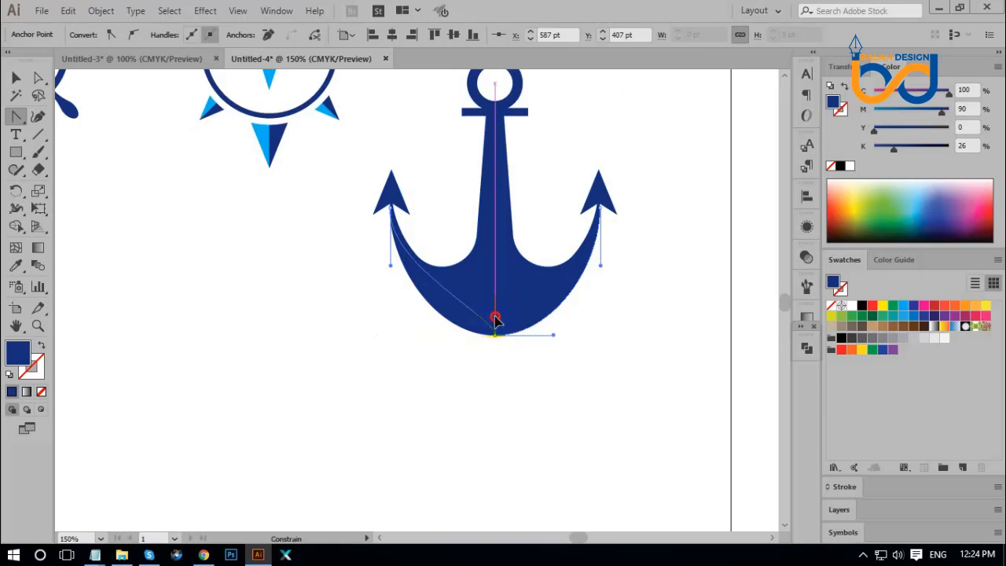
{"action": "left_click", "coordinate": [494, 319]}
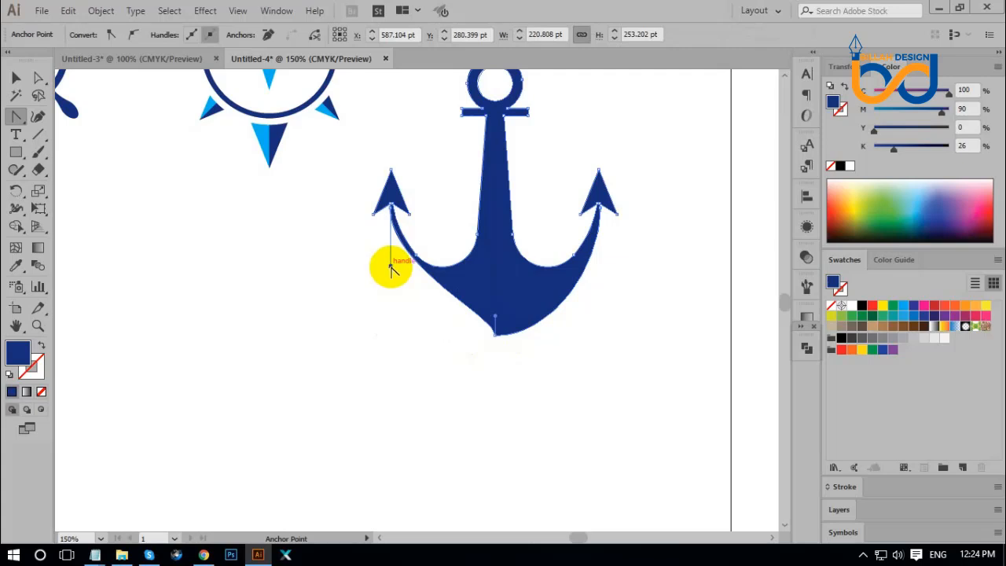
{"action": "left_click_drag", "start_coordinate": [391, 268], "coordinate": [391, 303]}
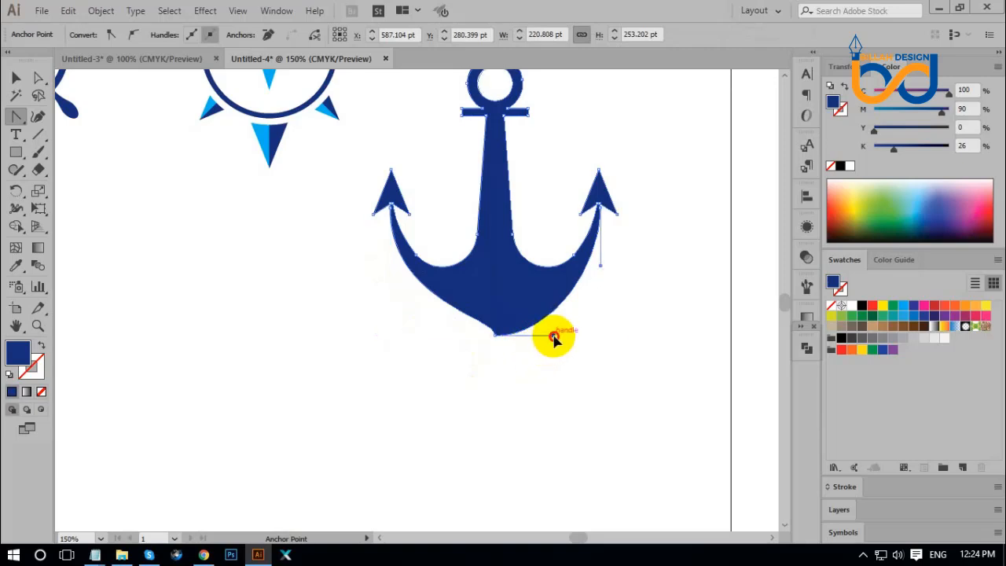
Match the base's right curve by turning the bottom point's right handle straight up and extending the right arm tip's handle downward.
{"action": "left_click_drag", "start_coordinate": [554, 337], "coordinate": [497, 319]}
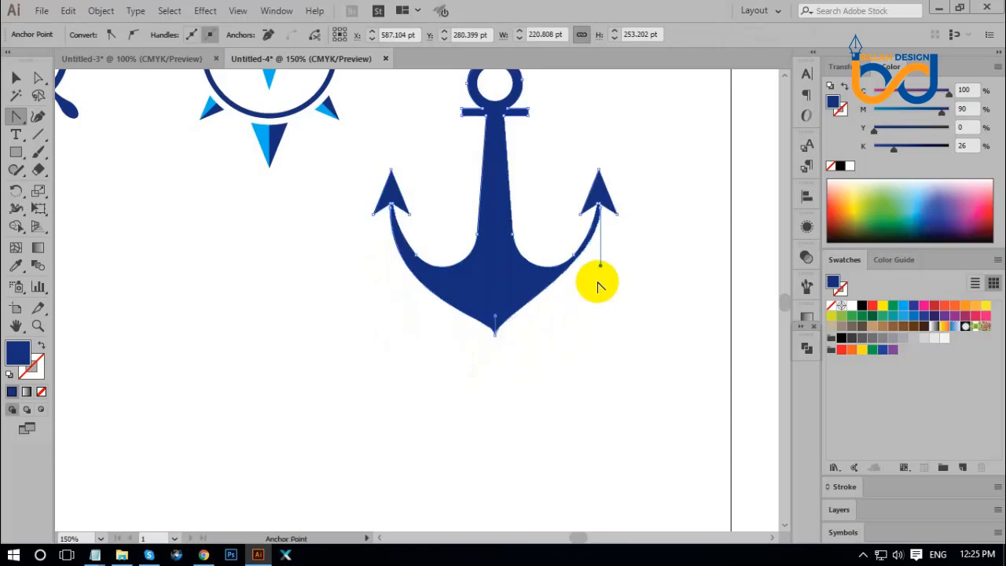
{"action": "left_click_drag", "start_coordinate": [600, 268], "coordinate": [600, 278]}
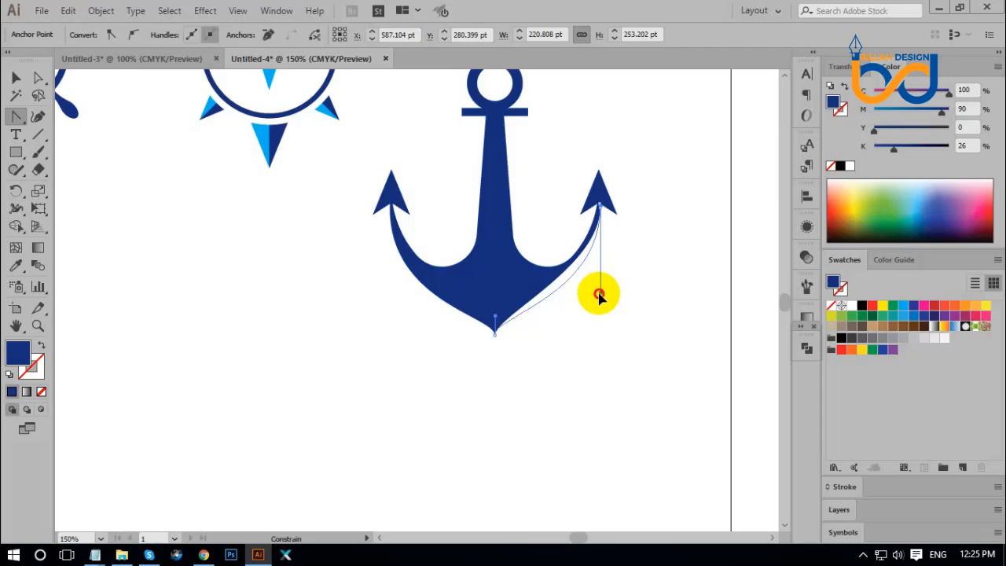
{"action": "left_click_drag", "start_coordinate": [599, 295], "coordinate": [598, 294]}
{"action": "key", "text": "v"}
{"action": "left_click", "coordinate": [599, 347]}
{"action": "left_click_drag", "start_coordinate": [566, 352], "coordinate": [559, 369]}
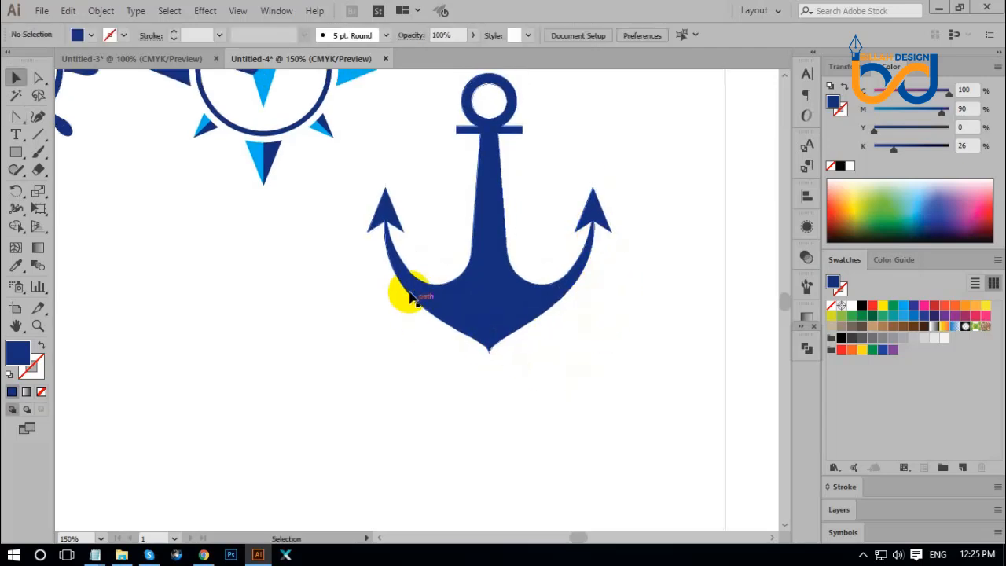
{"action": "left_click_drag", "start_coordinate": [590, 370], "coordinate": [570, 404]}
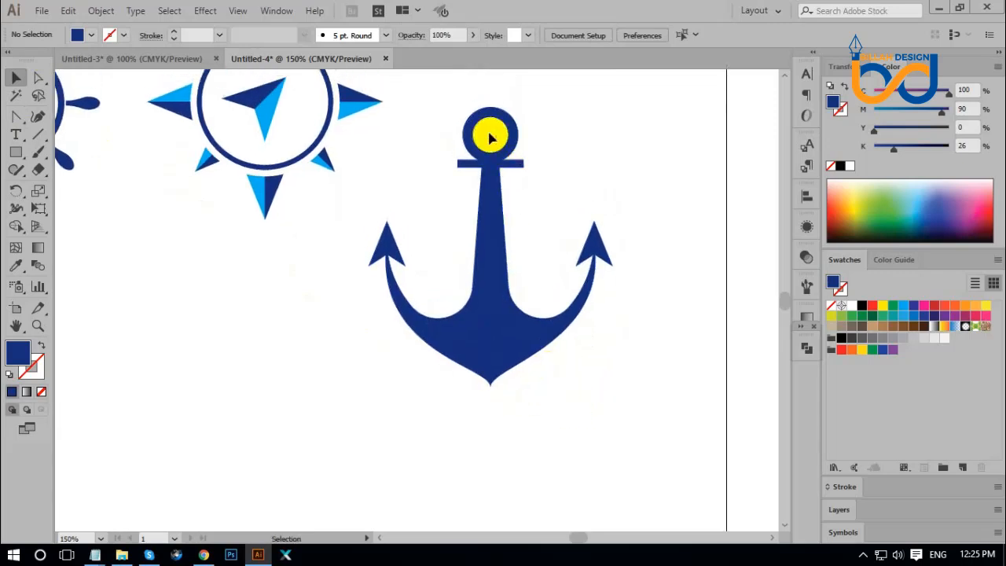
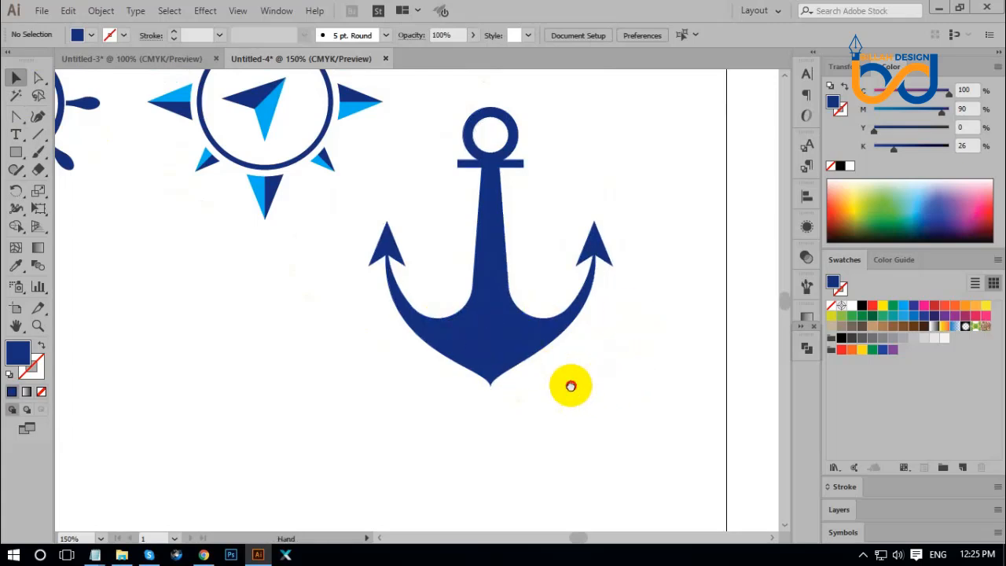
{"action": "left_click_drag", "start_coordinate": [571, 385], "coordinate": [565, 367]}
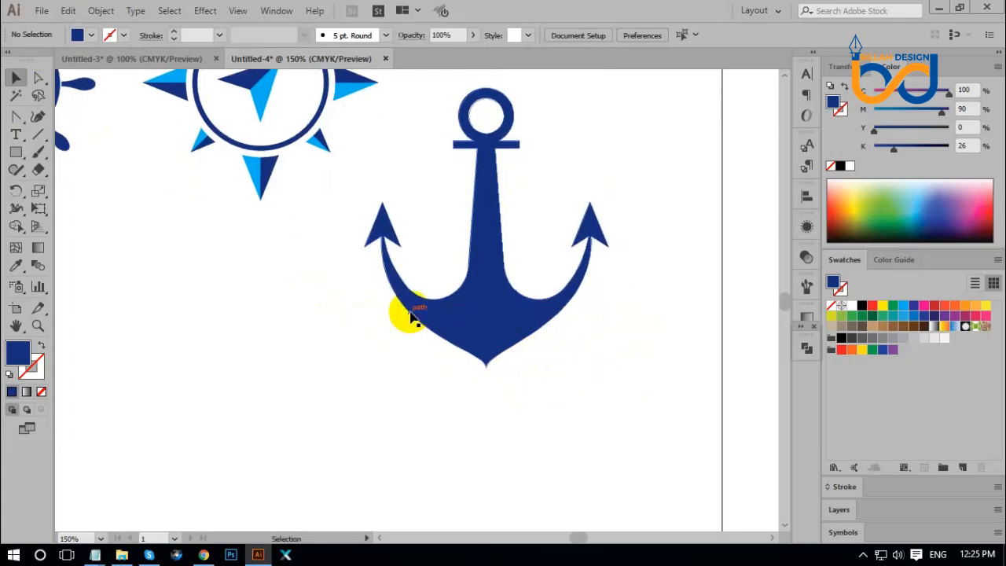
Place a wide rectangle across the anchor's bottom point as a level guide for the two arm-tip handles.
{"action": "left_click", "coordinate": [16, 151]}
{"action": "left_click_drag", "start_coordinate": [318, 441], "coordinate": [664, 359]}
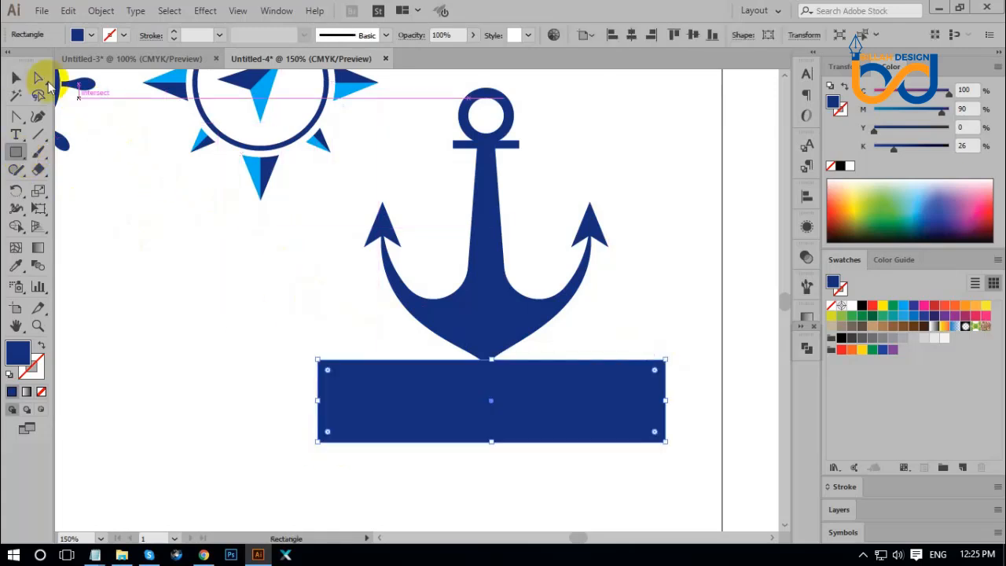
{"action": "left_click", "coordinate": [40, 78]}
{"action": "left_click", "coordinate": [382, 317]}
{"action": "left_click", "coordinate": [438, 318]}
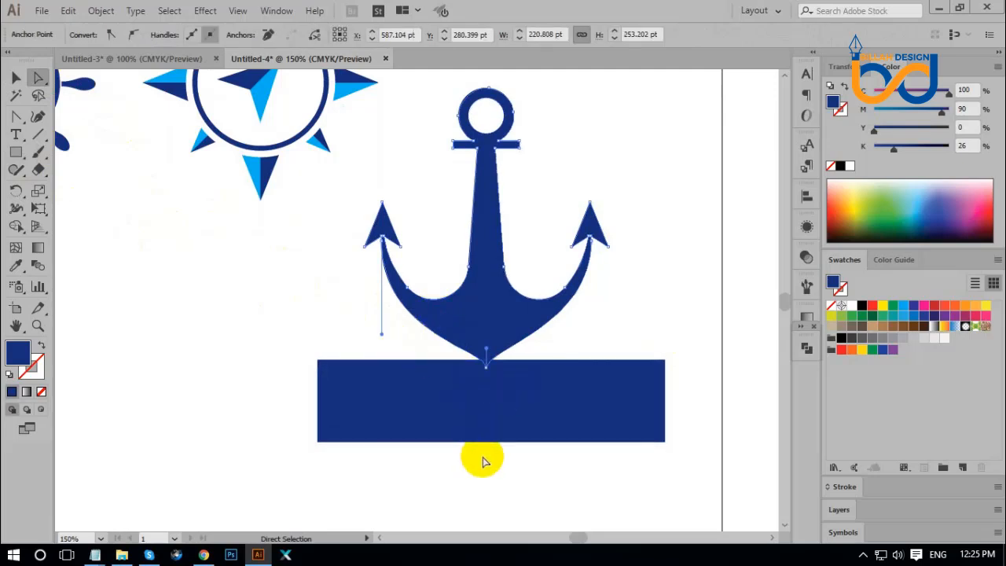
{"action": "left_click", "coordinate": [382, 337]}
{"action": "left_click", "coordinate": [471, 472]}
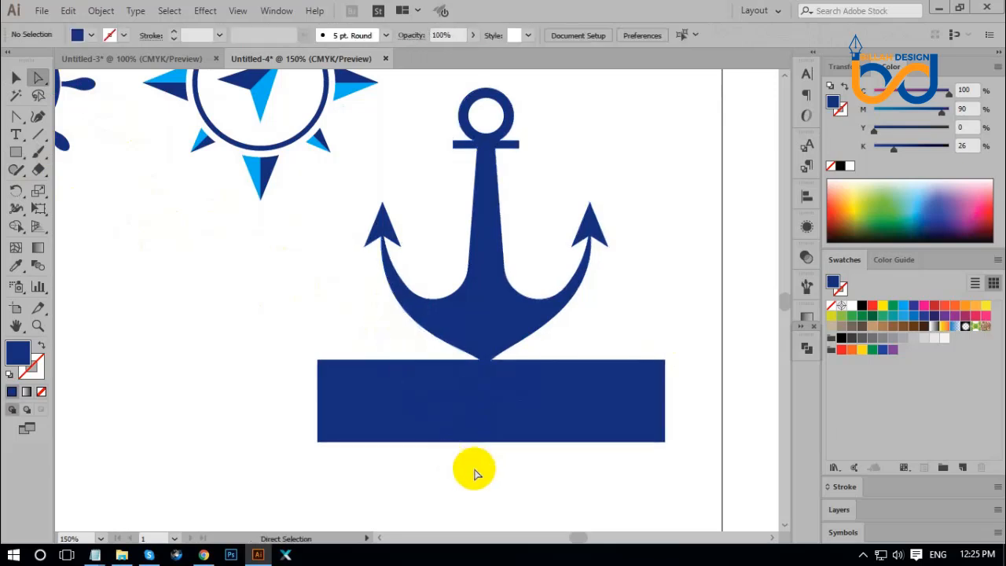
{"action": "left_click_drag", "start_coordinate": [529, 409], "coordinate": [528, 393]}
Extend the left and right arm-tip handles straight down to the guide rectangle's upper edge so both base curves match.
{"action": "left_click_drag", "start_coordinate": [401, 322], "coordinate": [429, 307]}
{"action": "left_click_drag", "start_coordinate": [404, 320], "coordinate": [451, 310]}
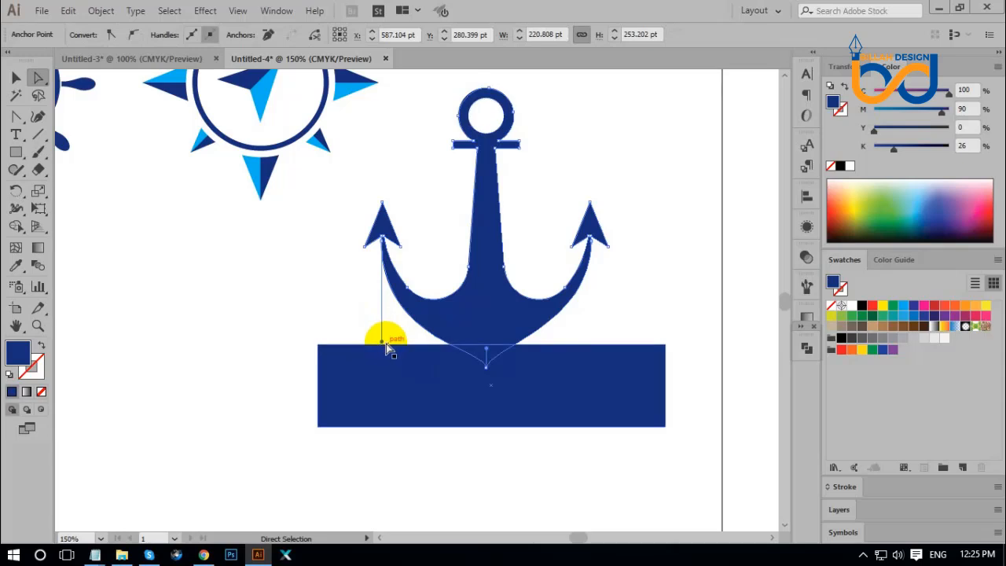
{"action": "left_click", "coordinate": [526, 318]}
{"action": "left_click_drag", "start_coordinate": [592, 330], "coordinate": [590, 338]}
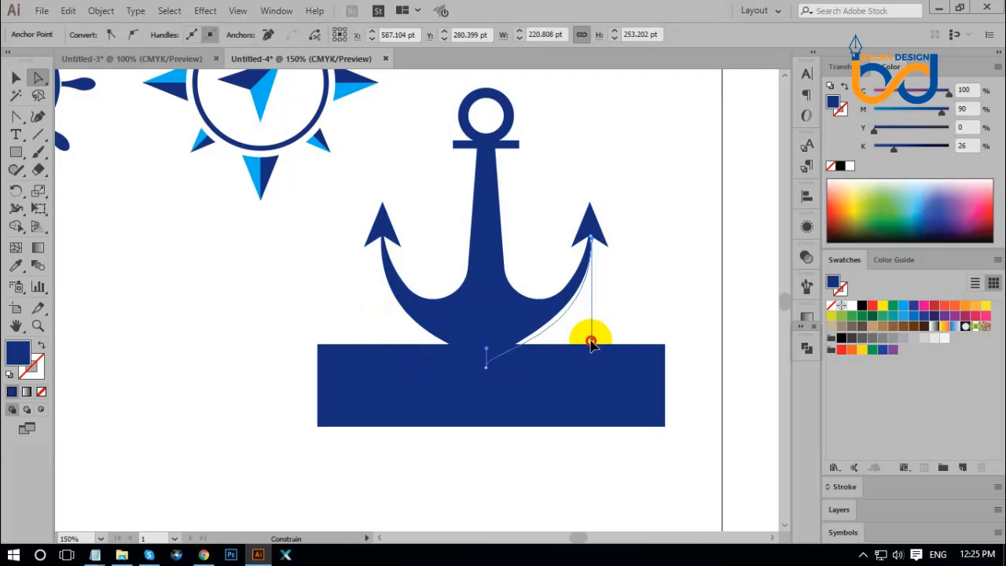
{"action": "left_click_drag", "start_coordinate": [591, 341], "coordinate": [591, 343]}
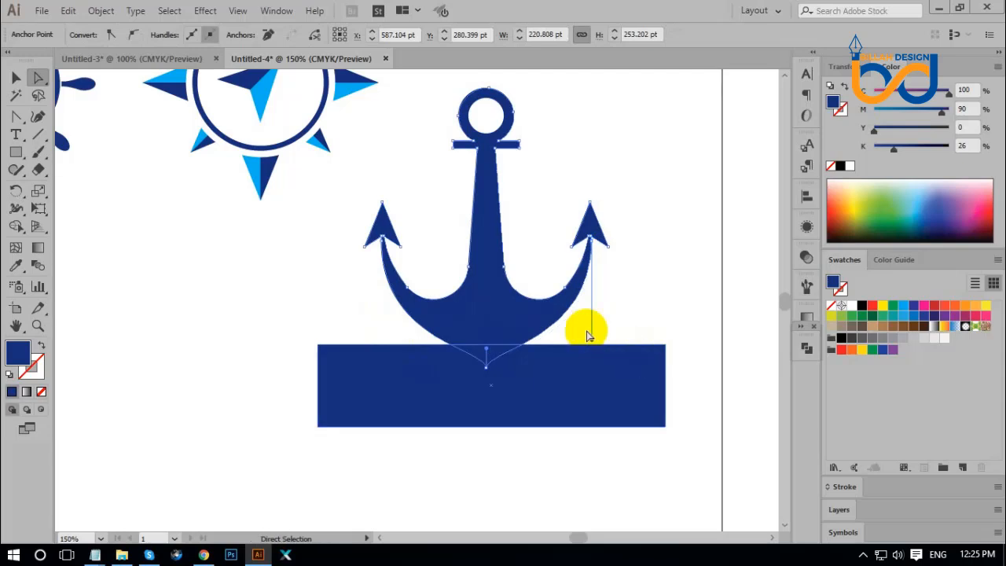
Move the guide rectangle clear of the anchor and delete it.
{"action": "left_click_drag", "start_coordinate": [570, 404], "coordinate": [577, 438]}
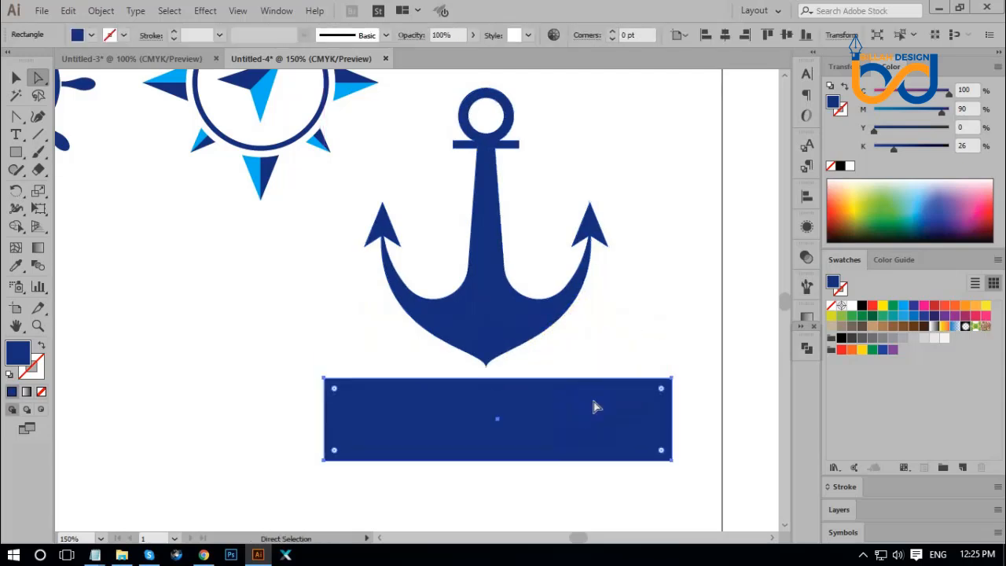
{"action": "key", "text": "Delete"}
{"action": "scroll", "coordinate": [588, 359], "scroll_direction": "up", "scroll_amount": 1}
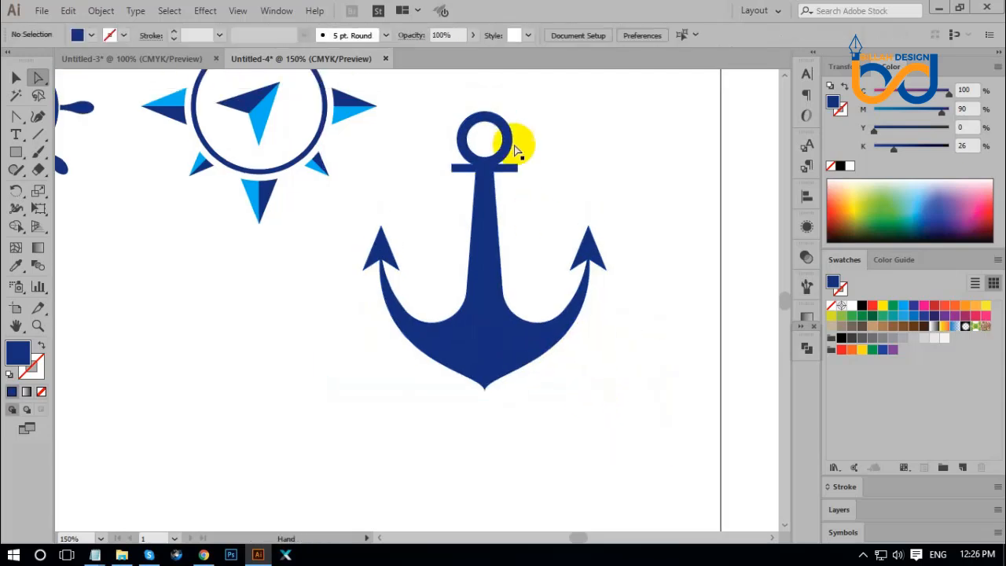
{"action": "left_click_drag", "start_coordinate": [577, 377], "coordinate": [583, 368]}
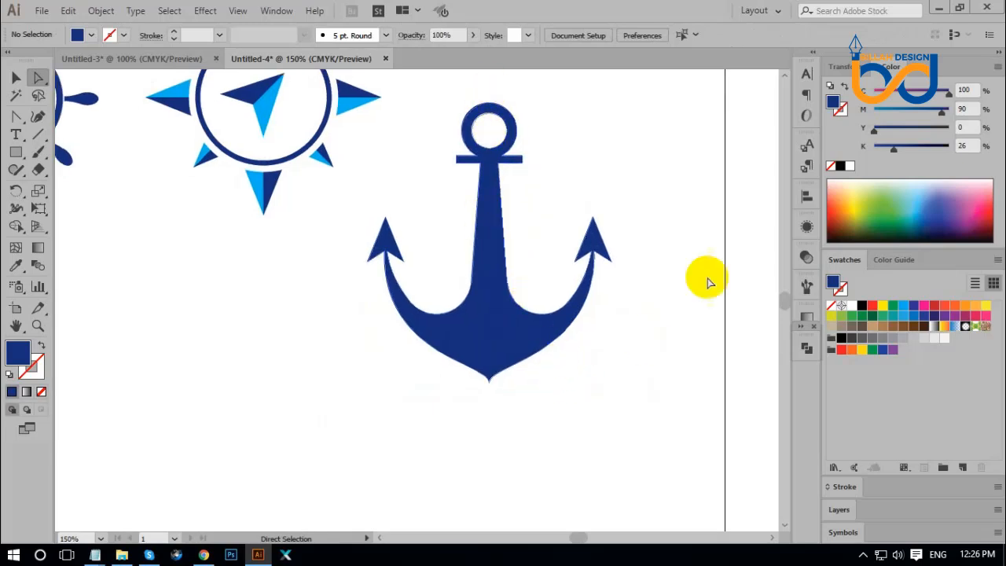
{"action": "left_click", "coordinate": [600, 383]}
Scale the anchor down beside the compass and place a duplicate of it in the empty area below.
{"action": "key", "text": "ctrl+minus"}
{"action": "key", "text": "ctrl+minus"}
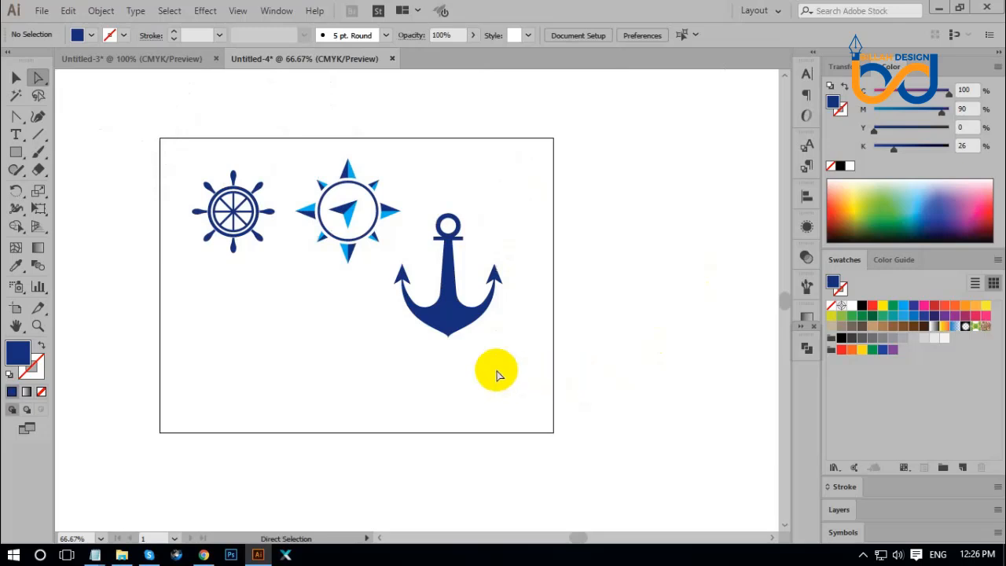
{"action": "left_click", "coordinate": [19, 81]}
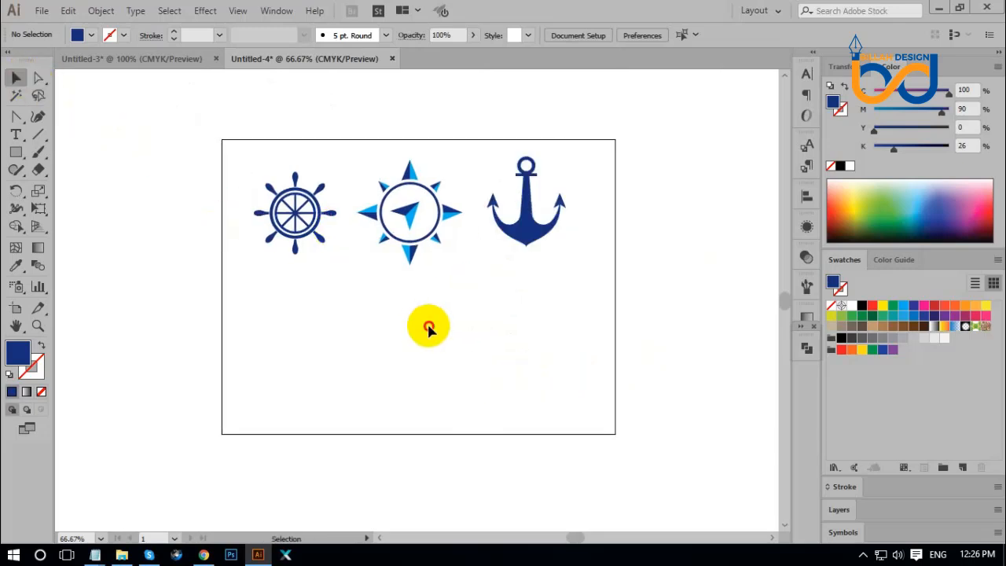
{"action": "left_click_drag", "start_coordinate": [523, 244], "coordinate": [461, 375]}
{"action": "left_click", "coordinate": [526, 403]}
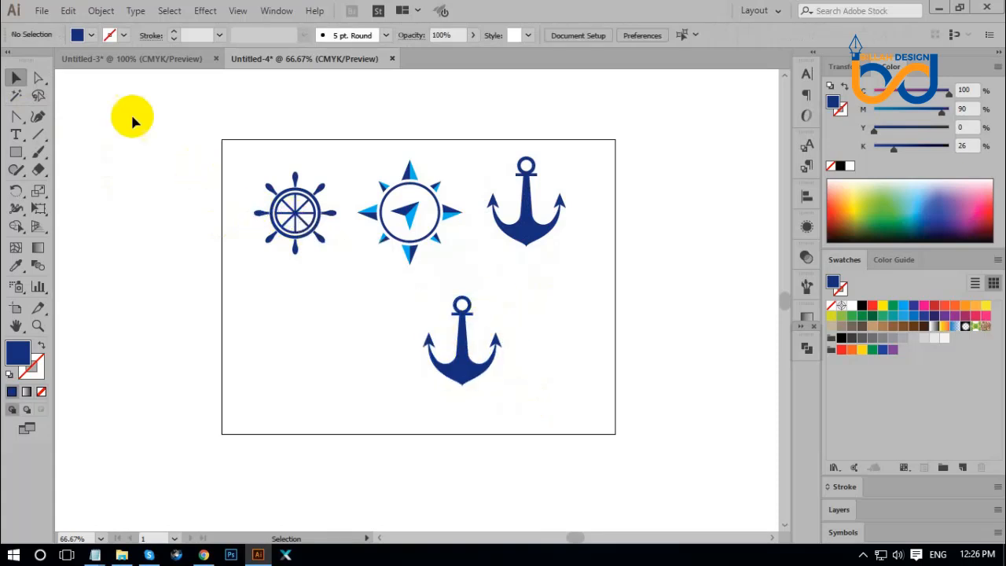
Raise the ring and crossbar points of the lower anchor copy in two small moves to lengthen its shank.
{"action": "left_click", "coordinate": [39, 81]}
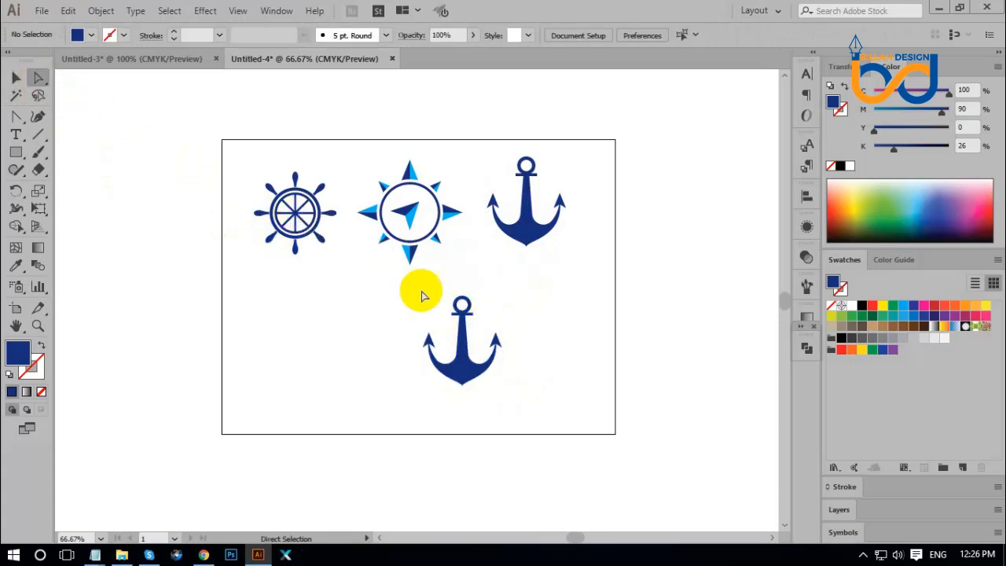
{"action": "left_click_drag", "start_coordinate": [437, 283], "coordinate": [481, 327]}
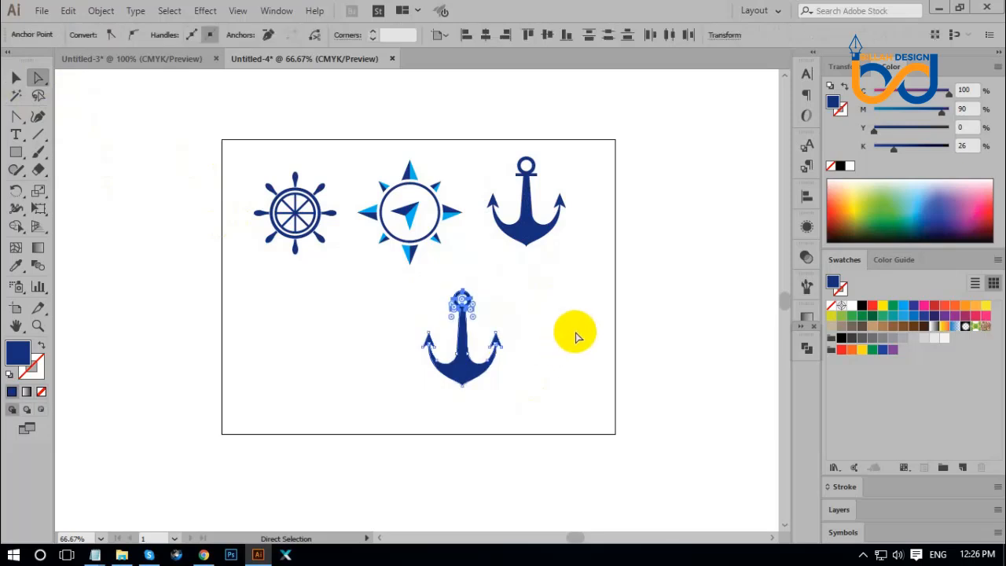
{"action": "left_click", "coordinate": [581, 377]}
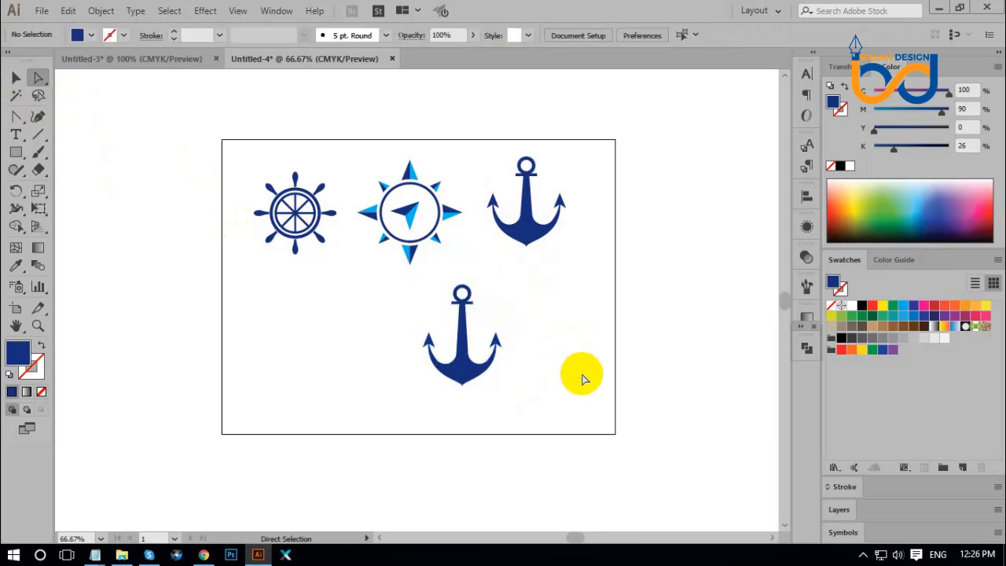
{"action": "left_click_drag", "start_coordinate": [431, 278], "coordinate": [498, 318]}
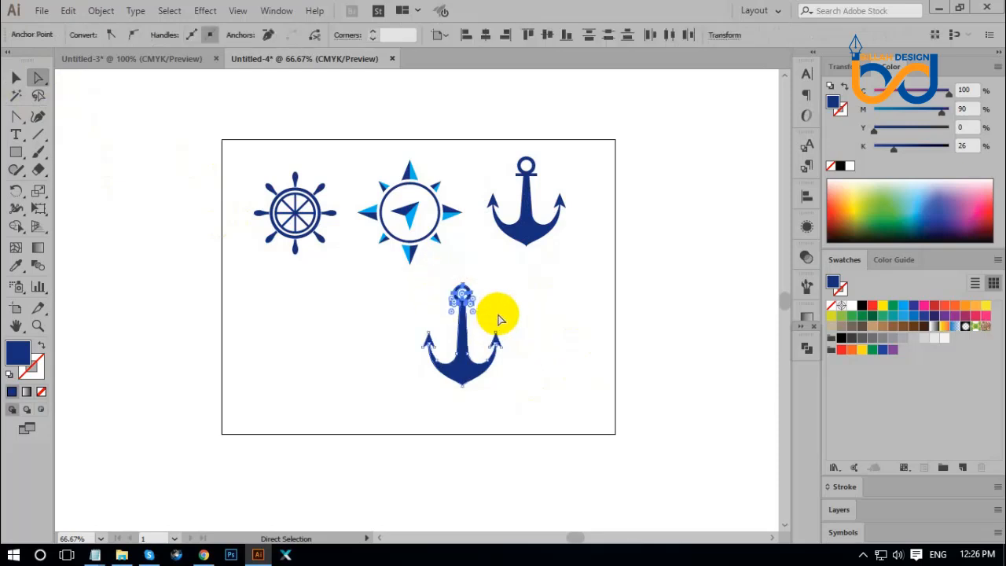
{"action": "left_click", "coordinate": [576, 344]}
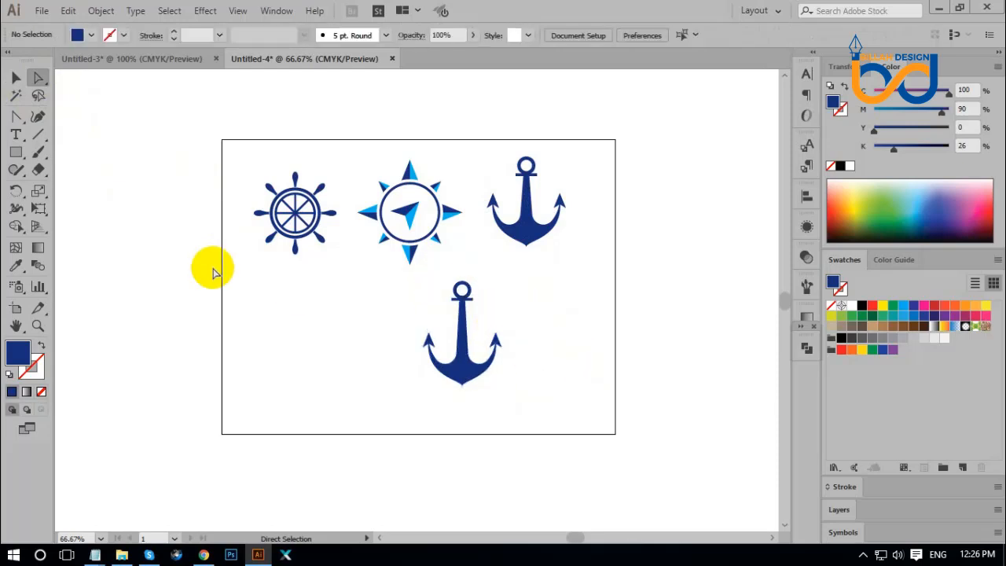
Delete the original anchor and move the longer-shanked copy into its place beside the compass.
{"action": "left_click", "coordinate": [16, 77]}
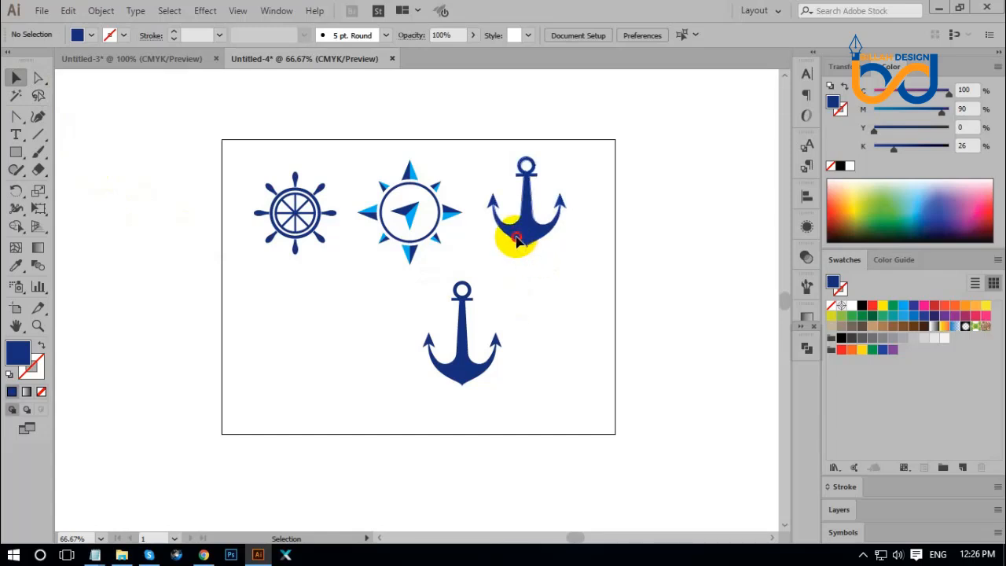
{"action": "left_click_drag", "start_coordinate": [516, 238], "coordinate": [556, 239]}
{"action": "key", "text": "Delete"}
{"action": "left_click_drag", "start_coordinate": [472, 374], "coordinate": [528, 230]}
{"action": "left_click", "coordinate": [564, 311]}
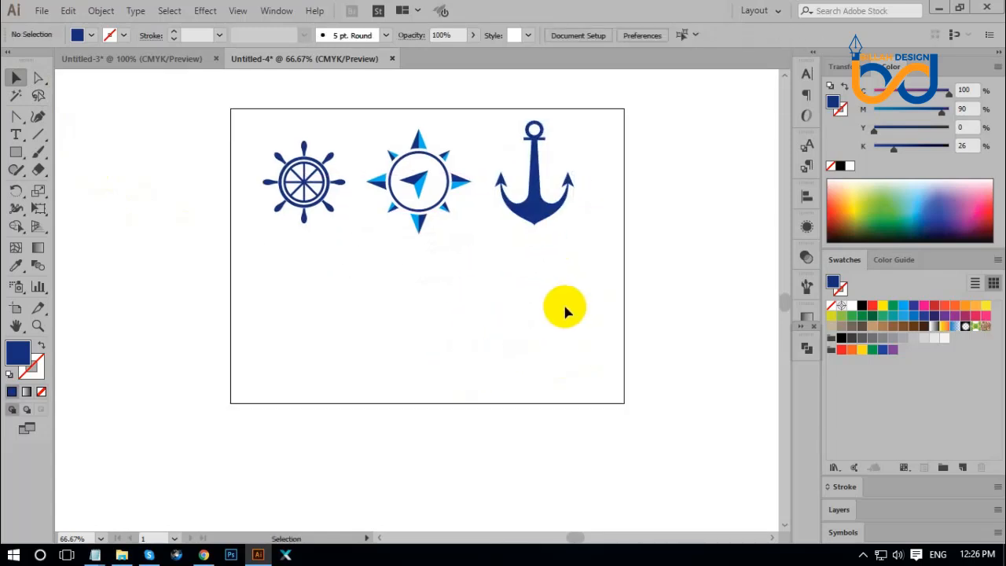
{"action": "left_click", "coordinate": [537, 221]}
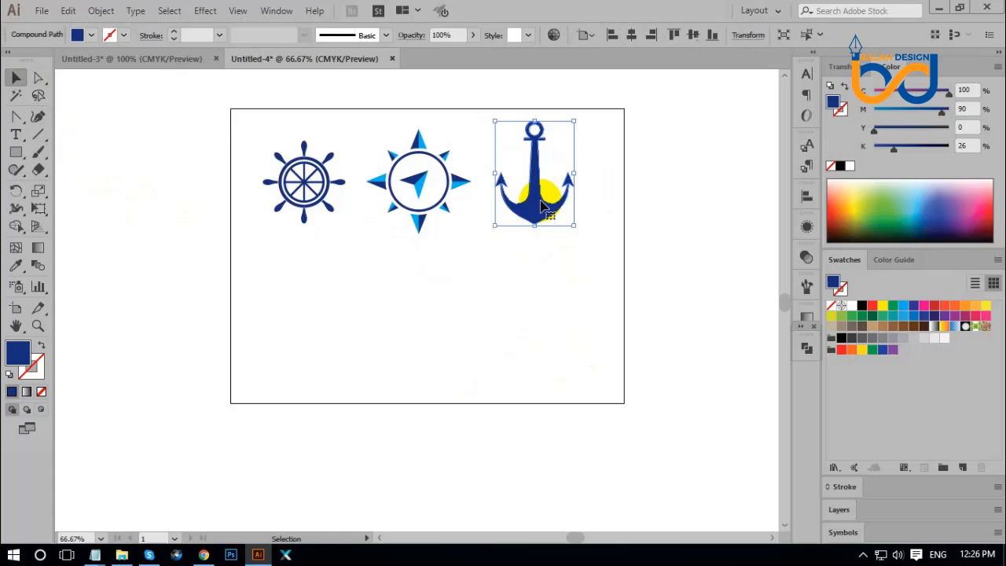
{"action": "left_click", "coordinate": [554, 294]}
Draw a solid navy circle with the Ellipse tool in the empty area below the compass.
{"action": "left_click", "coordinate": [15, 151]}
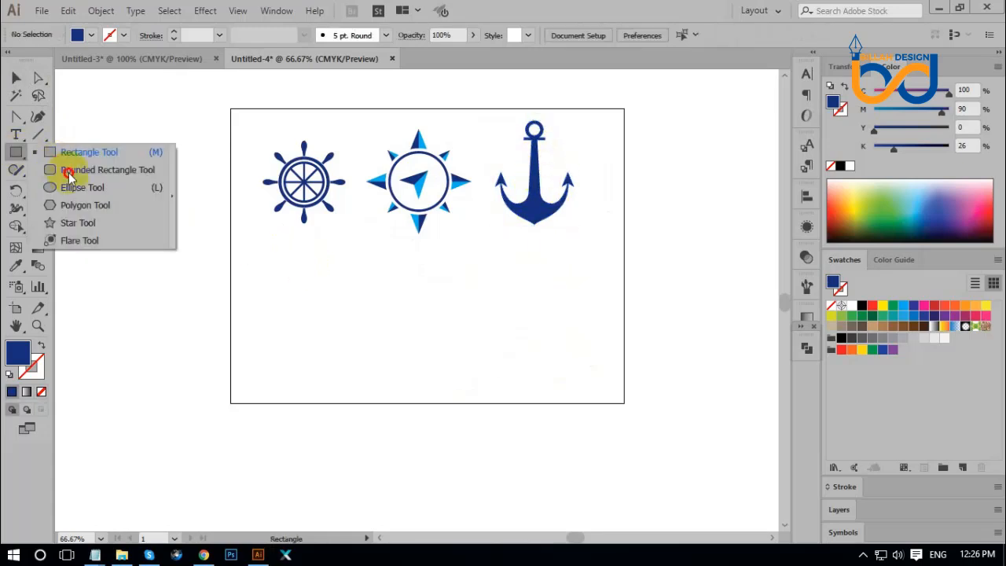
{"action": "left_click", "coordinate": [72, 189]}
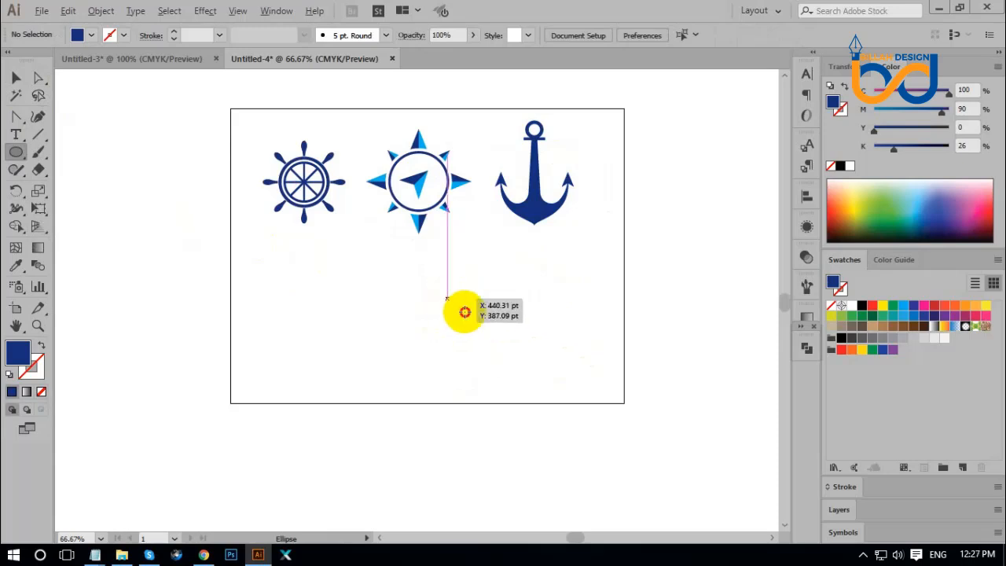
{"action": "left_click_drag", "start_coordinate": [446, 297], "coordinate": [497, 346]}
{"action": "left_click", "coordinate": [16, 78]}
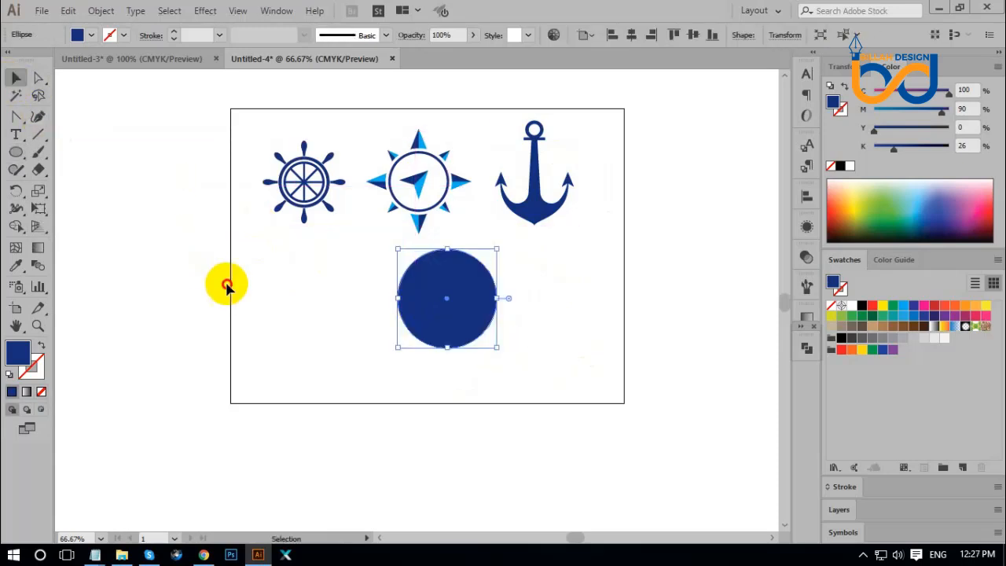
{"action": "left_click", "coordinate": [227, 282]}
Place a white-filled copy of the anchor over the navy circle and bring it to the front.
{"action": "left_click_drag", "start_coordinate": [550, 186], "coordinate": [447, 311]}
{"action": "left_click", "coordinate": [852, 305]}
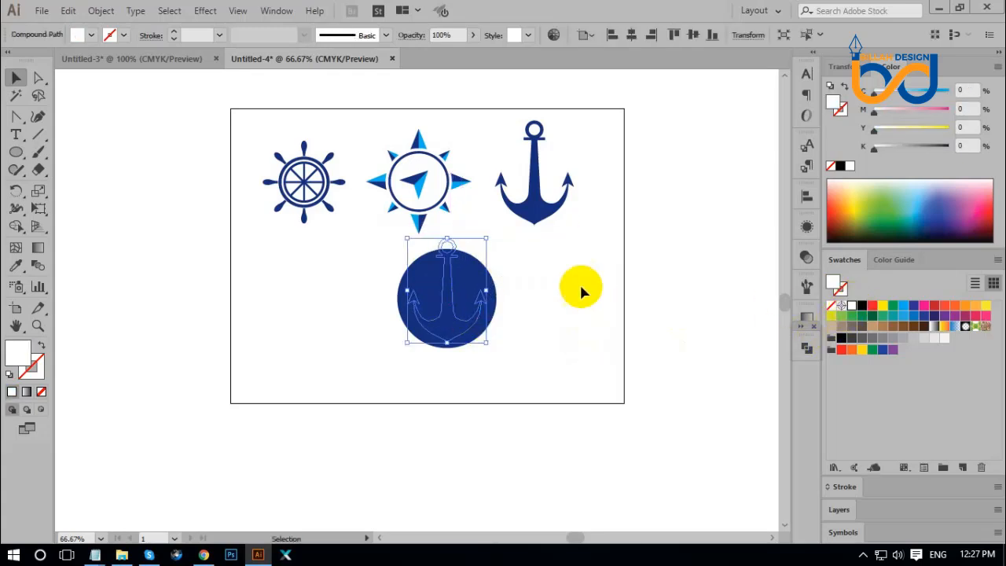
{"action": "right_click", "coordinate": [566, 275]}
{"action": "mouse_move", "coordinate": [615, 424]}
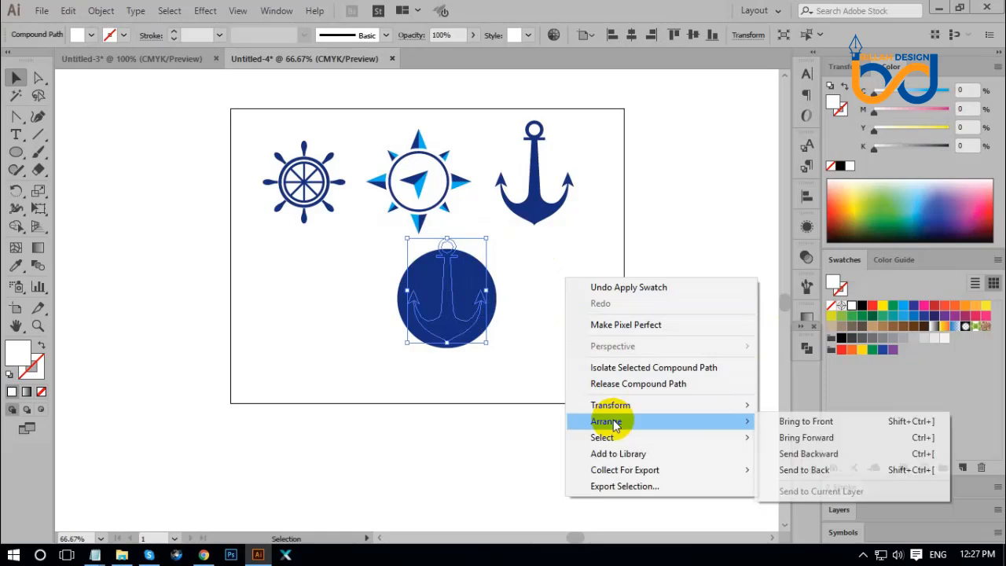
{"action": "left_click", "coordinate": [791, 417]}
{"action": "left_click", "coordinate": [539, 280]}
Align the white anchor and the navy circle to each other's vertical centres.
{"action": "left_click_drag", "start_coordinate": [539, 280], "coordinate": [407, 347]}
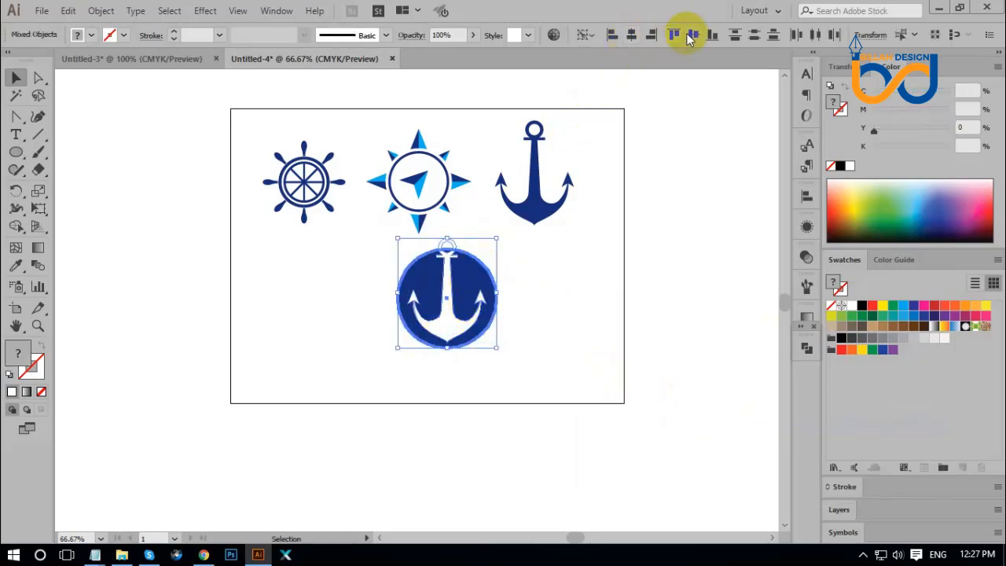
{"action": "left_click", "coordinate": [692, 36]}
{"action": "left_click", "coordinate": [599, 278]}
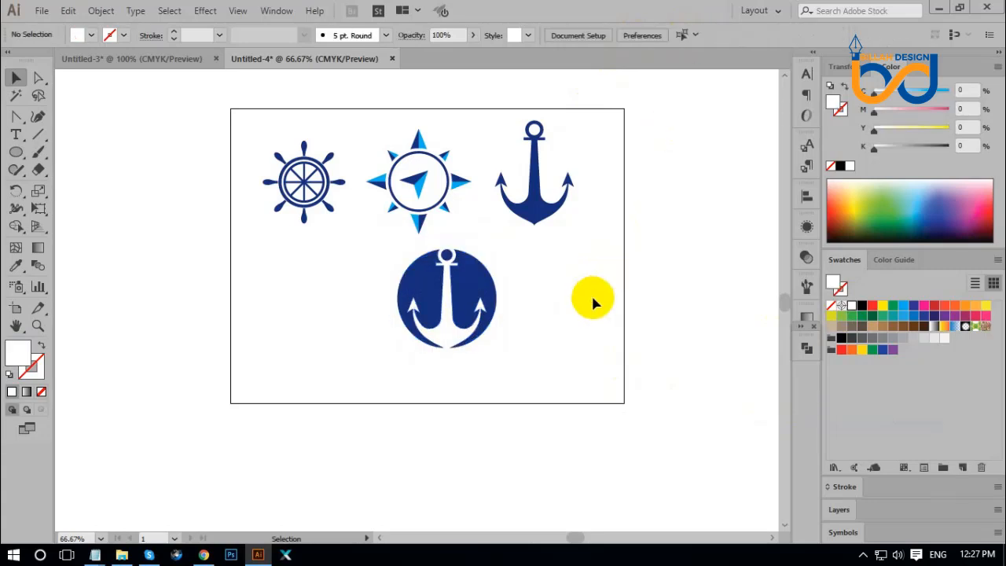
Cut the anchor shape out of the navy circle with the Pathfinder Minus Front operation.
{"action": "key", "text": "ctrl+equal"}
{"action": "key", "text": "ctrl+equal"}
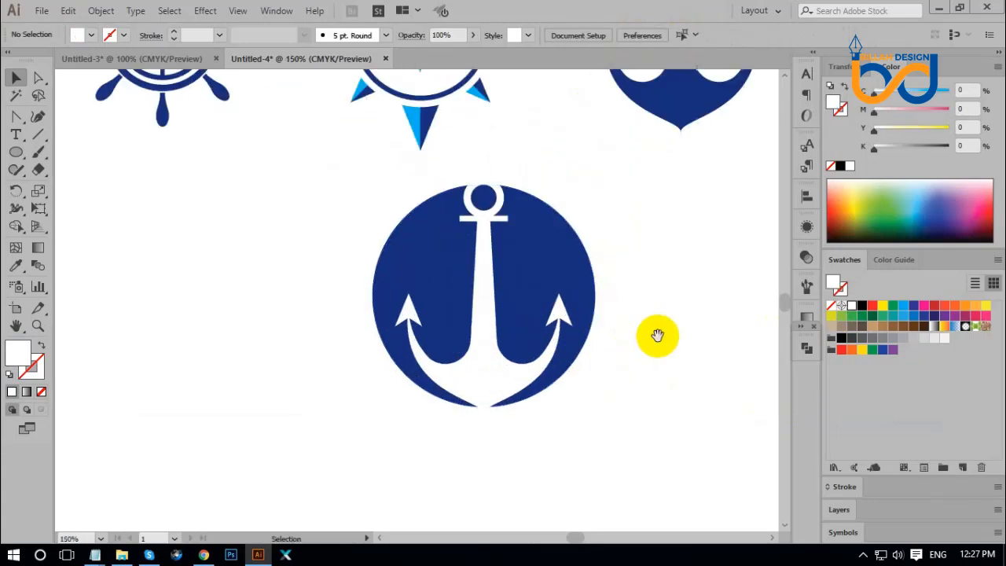
{"action": "left_click_drag", "start_coordinate": [658, 335], "coordinate": [613, 351]}
{"action": "left_click_drag", "start_coordinate": [590, 236], "coordinate": [374, 396]}
{"action": "left_click", "coordinate": [806, 348]}
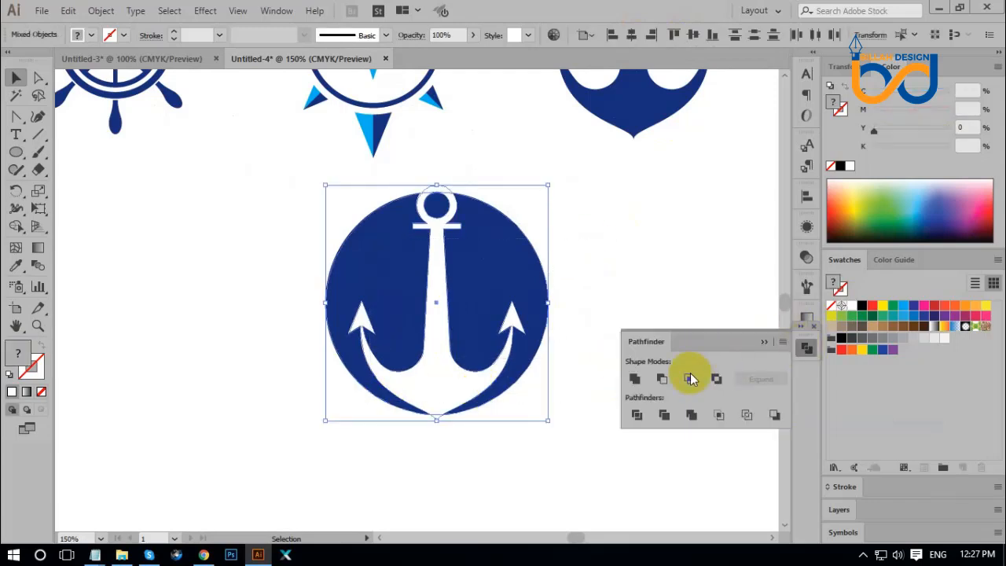
{"action": "left_click", "coordinate": [668, 380]}
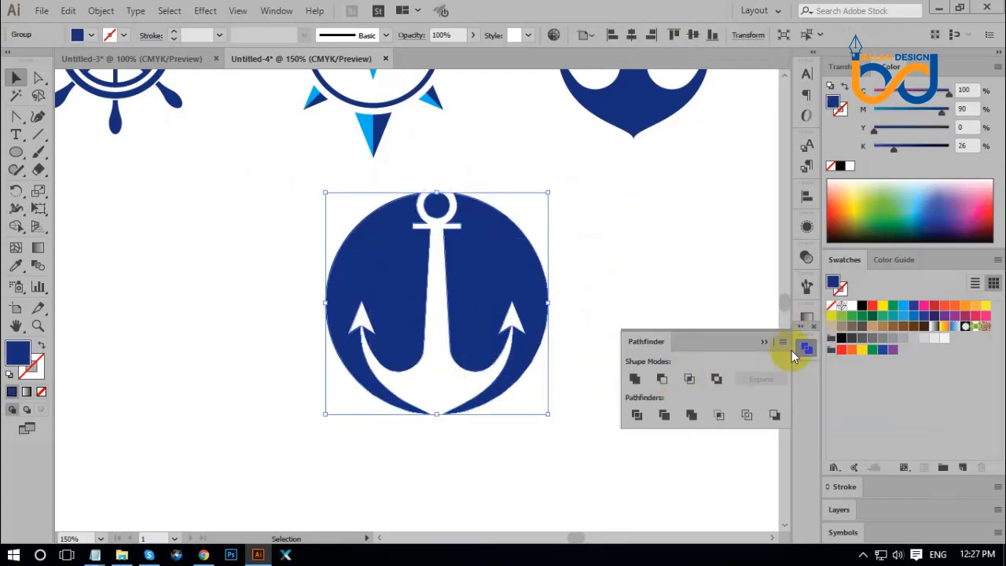
{"action": "left_click", "coordinate": [805, 350]}
{"action": "left_click", "coordinate": [641, 349]}
Recolour the right half of the anchor badge light blue with C 78, M 16, Y 0, K 0.
{"action": "left_click", "coordinate": [39, 79]}
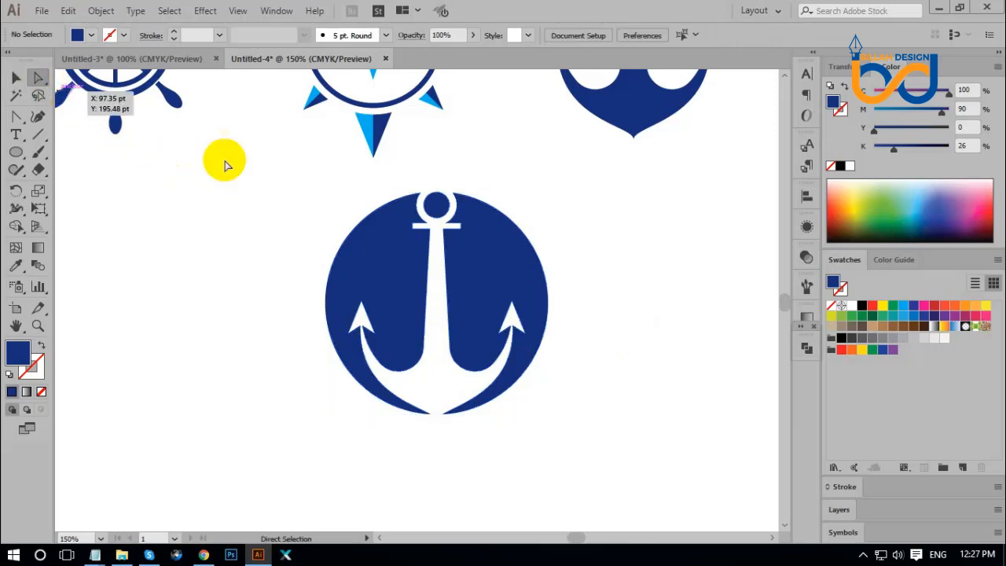
{"action": "left_click", "coordinate": [502, 271]}
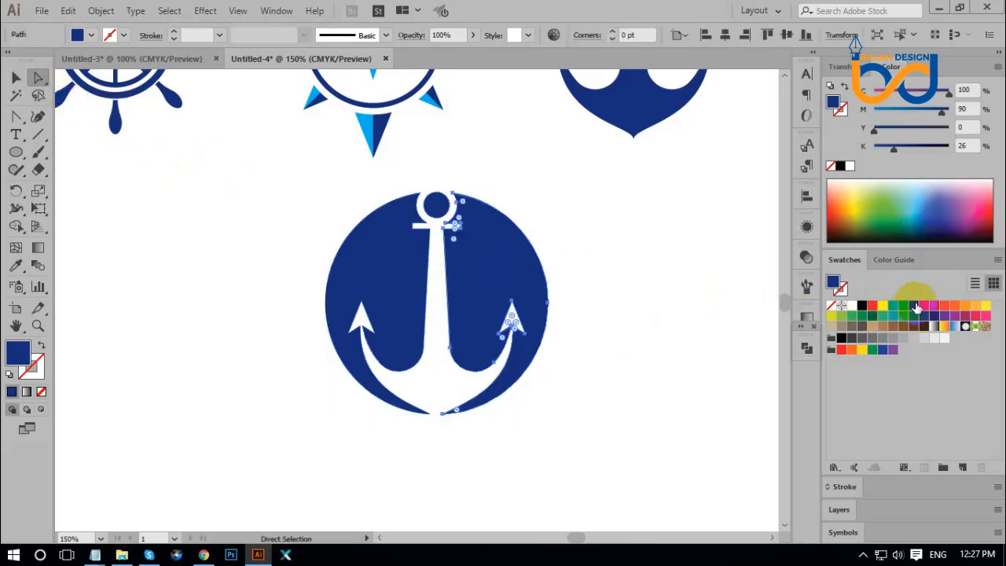
{"action": "left_click", "coordinate": [903, 306]}
{"action": "left_click", "coordinate": [887, 111]}
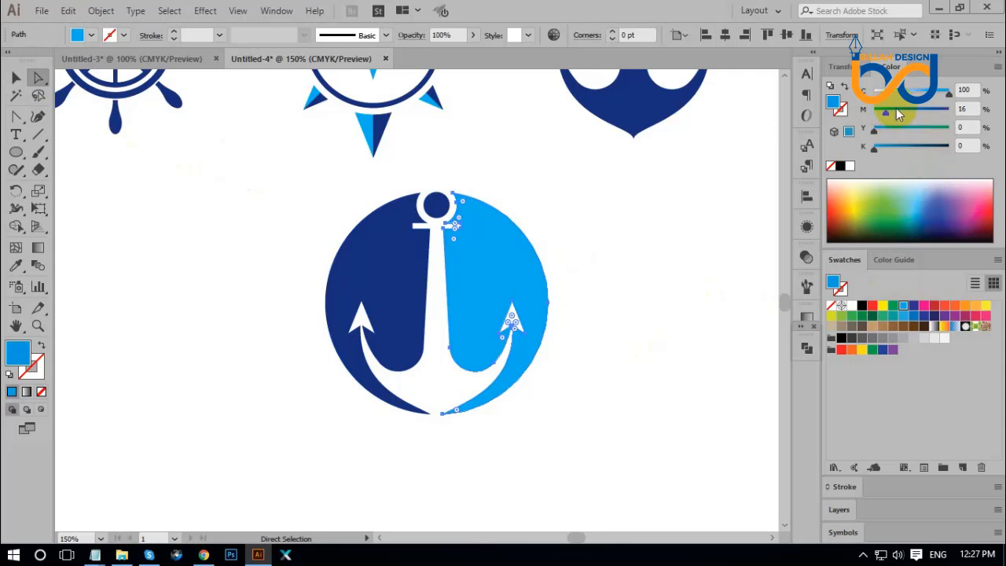
{"action": "left_click", "coordinate": [932, 94]}
{"action": "left_click", "coordinate": [701, 226]}
{"action": "left_click", "coordinate": [14, 78]}
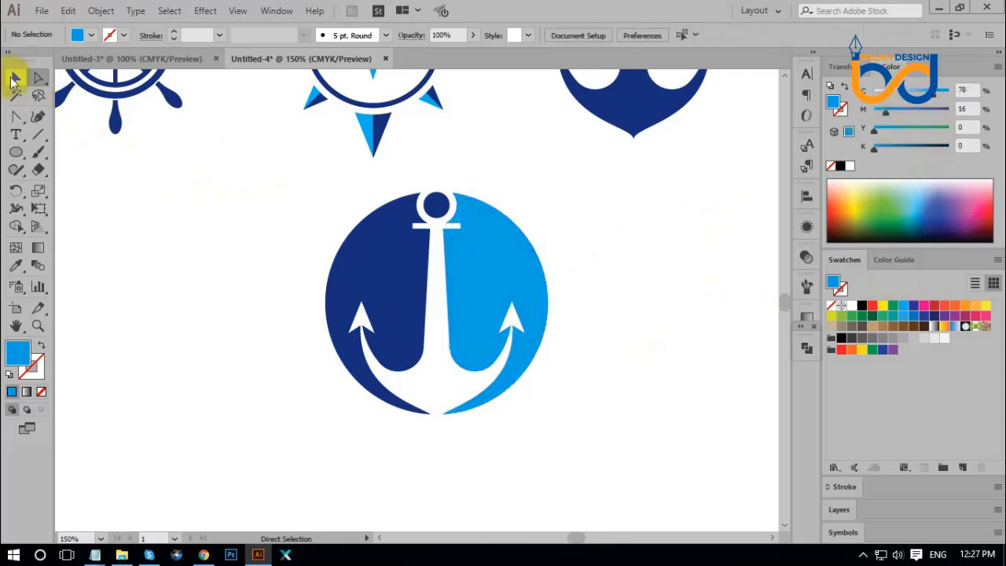
Rotate the two-tone anchor badge about 45° clockwise and place it, scaled down slightly, below the ship's wheel.
{"action": "key", "text": "ctrl+1"}
{"action": "key", "text": "ctrl+0"}
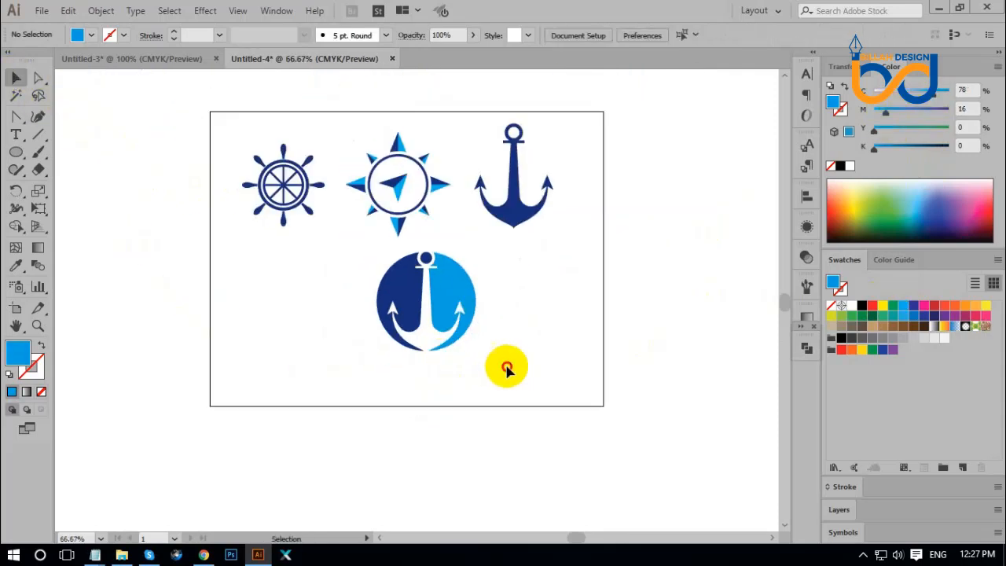
{"action": "left_click", "coordinate": [460, 273]}
{"action": "left_click_drag", "start_coordinate": [491, 256], "coordinate": [550, 370]}
{"action": "left_click", "coordinate": [550, 371]}
{"action": "left_click_drag", "start_coordinate": [471, 307], "coordinate": [296, 296]}
{"action": "left_click", "coordinate": [406, 368]}
{"action": "left_click", "coordinate": [389, 332]}
Shift the ship's wheel slightly upward so it lines up with the compass and the badge below.
{"action": "left_click_drag", "start_coordinate": [468, 302], "coordinate": [472, 314]}
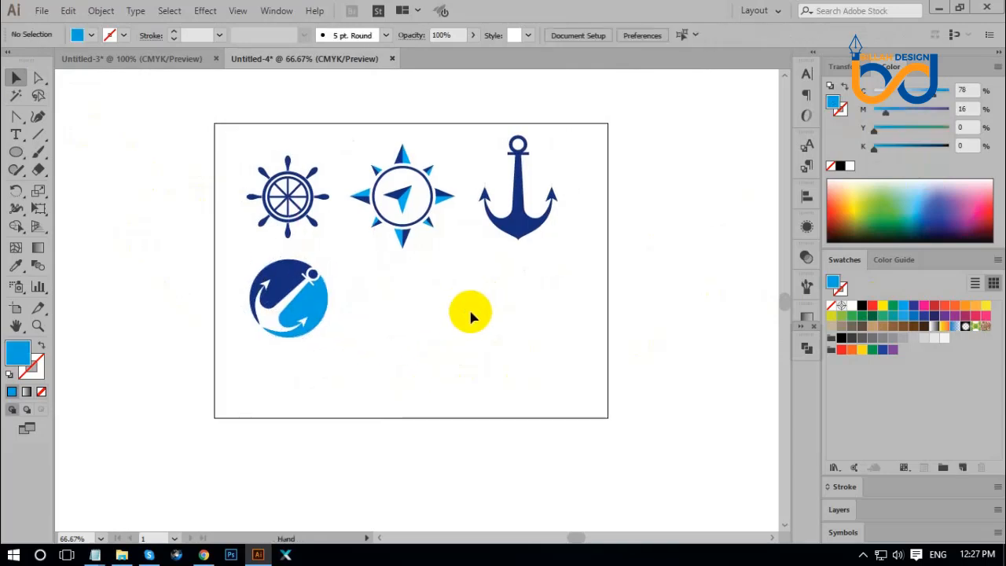
{"action": "left_click_drag", "start_coordinate": [297, 205], "coordinate": [313, 182]}
{"action": "left_click", "coordinate": [395, 291]}
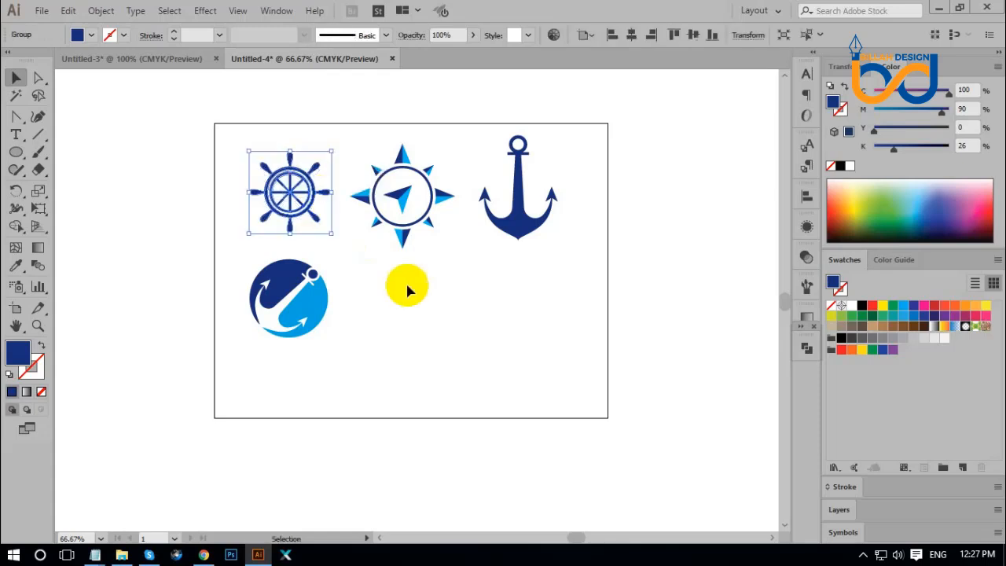
{"action": "left_click", "coordinate": [407, 284]}
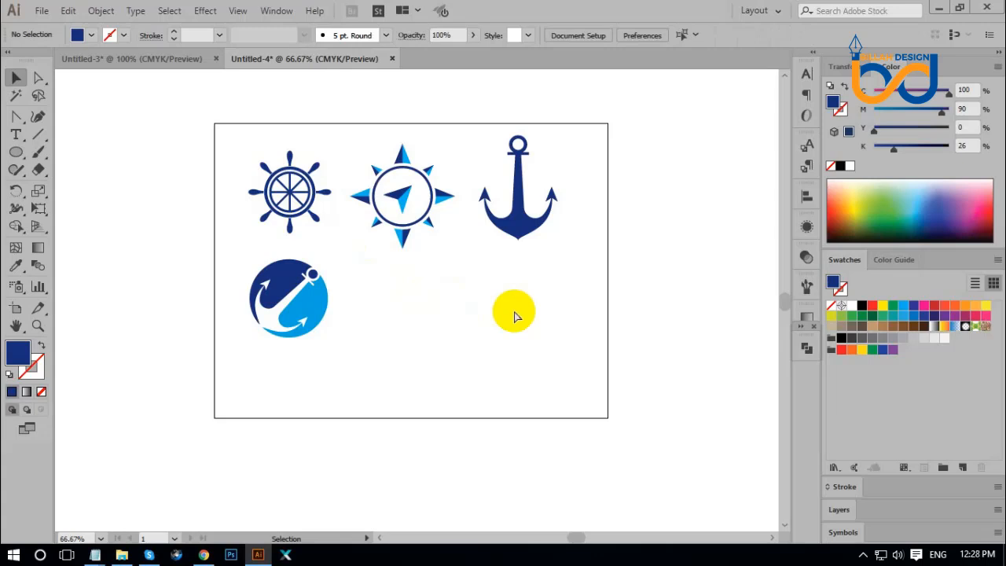
Draw a navy rectangle about 152 × 72 pt in the empty area below the compass.
{"action": "key", "text": "ctrl+1"}
{"action": "left_click_drag", "start_coordinate": [516, 325], "coordinate": [518, 304]}
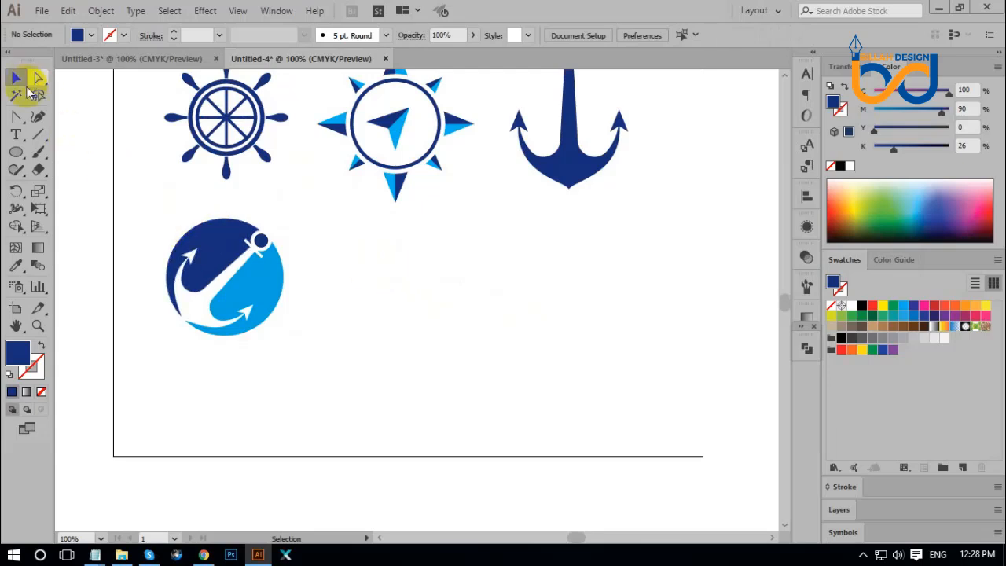
{"action": "left_click", "coordinate": [17, 151]}
{"action": "left_click_drag", "start_coordinate": [18, 154], "coordinate": [59, 149]}
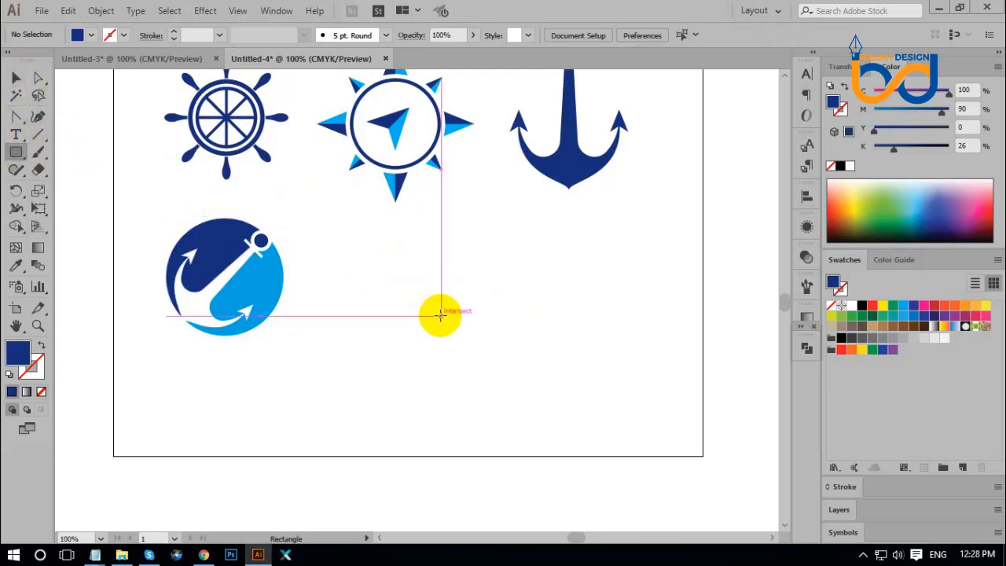
{"action": "mouse_move", "coordinate": [367, 254]}
{"action": "left_mouse_down"}
{"action": "mouse_move", "coordinate": [495, 299]}
{"action": "mouse_move", "coordinate": [481, 307]}
{"action": "left_mouse_up"}
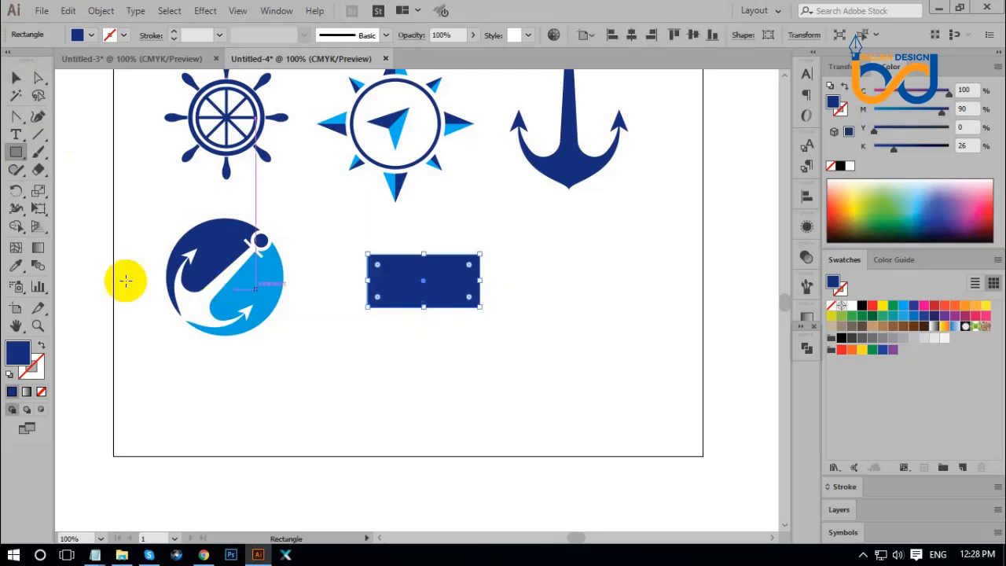
Turn the rectangle into an unfilled navy outline with a 12 pt stroke.
{"action": "left_click", "coordinate": [41, 348]}
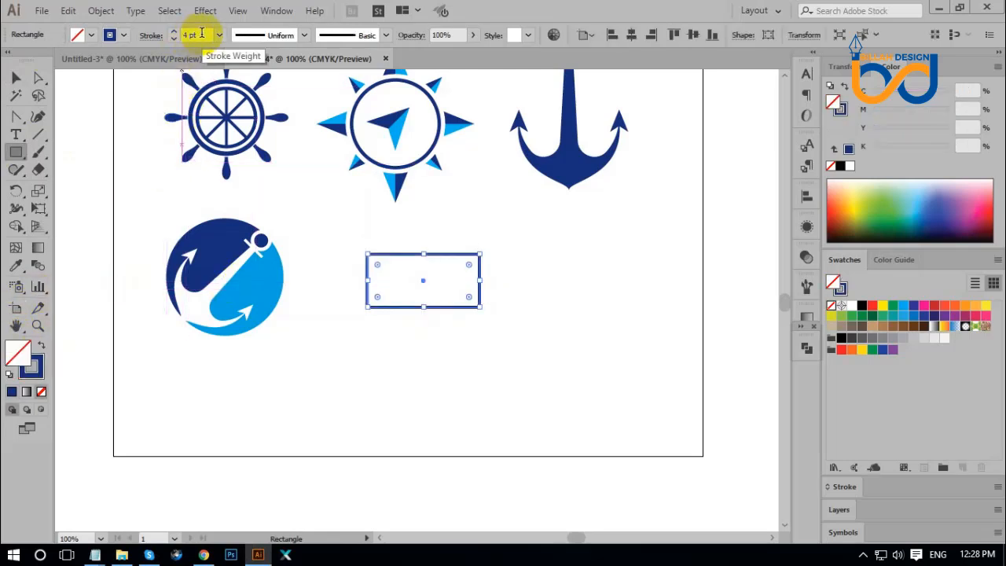
{"action": "scroll", "coordinate": [202, 33], "scroll_direction": "up", "scroll_amount": 7}
{"action": "scroll", "coordinate": [202, 33], "scroll_direction": "up", "scroll_amount": 1}
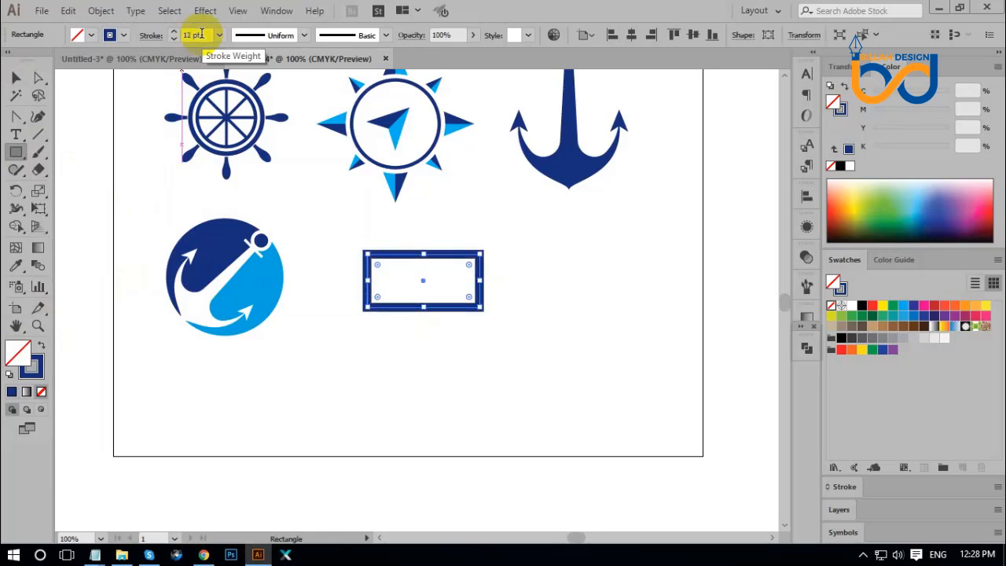
{"action": "left_click", "coordinate": [17, 79]}
{"action": "left_click", "coordinate": [435, 361]}
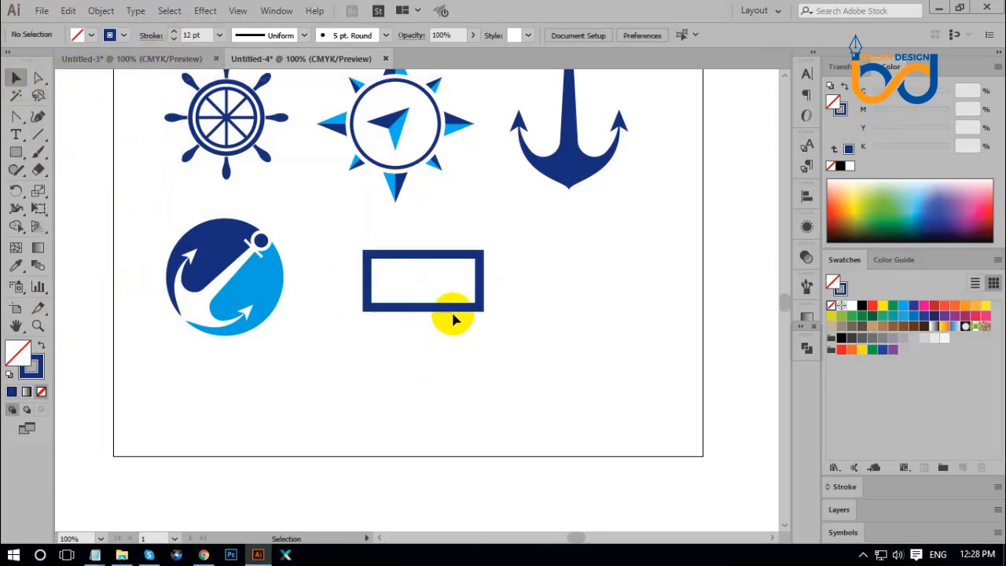
Shift the rectangle slightly down and round only its upper-right and lower-left corners to a 72 pt radius.
{"action": "left_click_drag", "start_coordinate": [452, 312], "coordinate": [452, 328]}
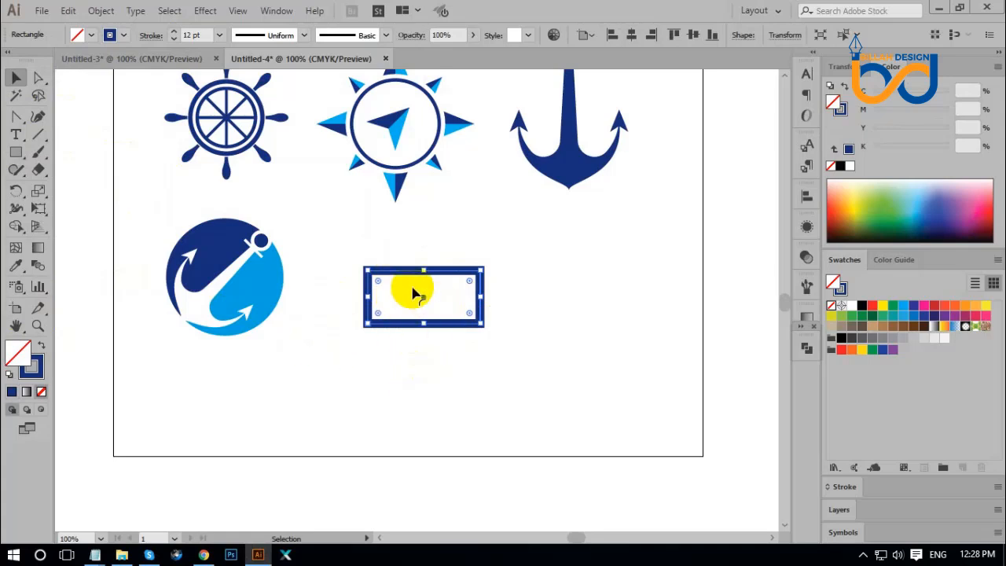
{"action": "double_click", "coordinate": [471, 281]}
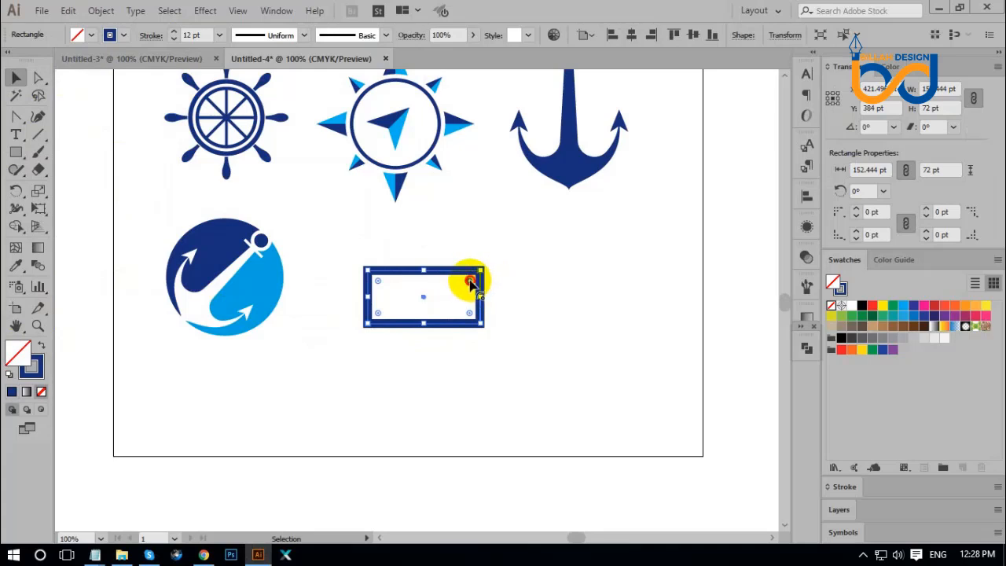
{"action": "left_click_drag", "start_coordinate": [471, 282], "coordinate": [404, 358]}
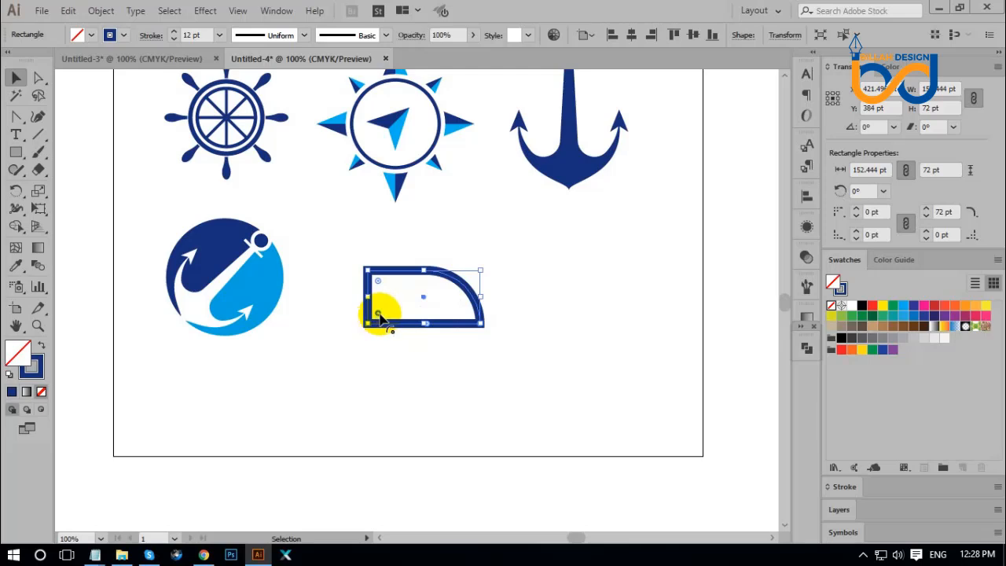
{"action": "left_click_drag", "start_coordinate": [378, 314], "coordinate": [451, 269]}
{"action": "left_click", "coordinate": [557, 335]}
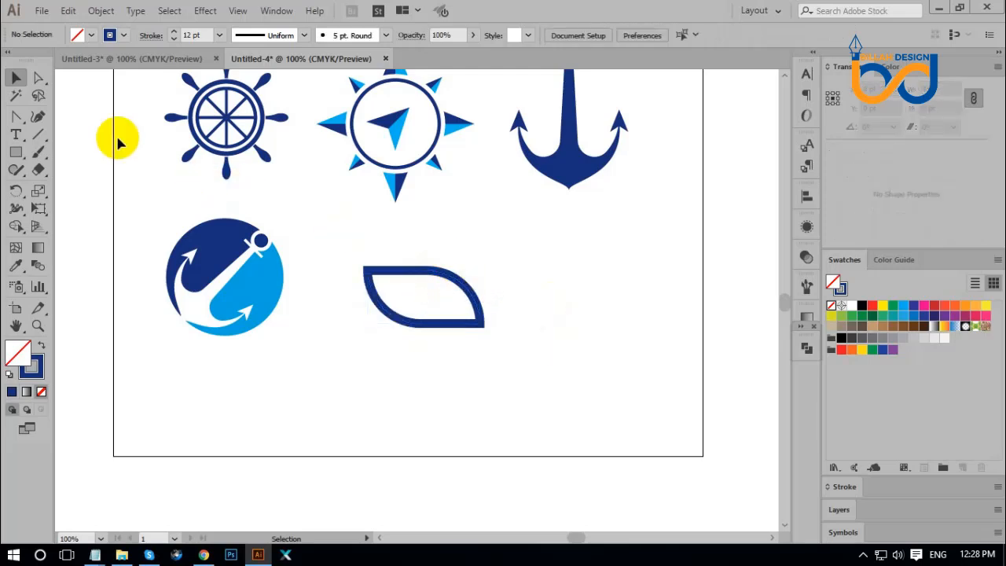
Rotate the leaf-shaped outline about 45° counterclockwise and place a duplicate of it directly to its right.
{"action": "left_click", "coordinate": [404, 325]}
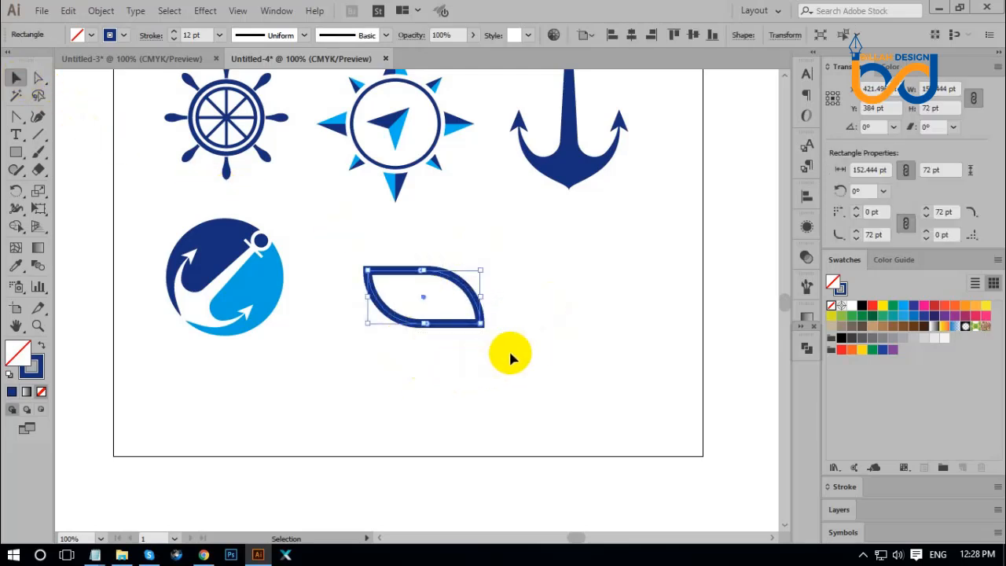
{"action": "left_click_drag", "start_coordinate": [485, 267], "coordinate": [445, 234]}
{"action": "left_click", "coordinate": [554, 378]}
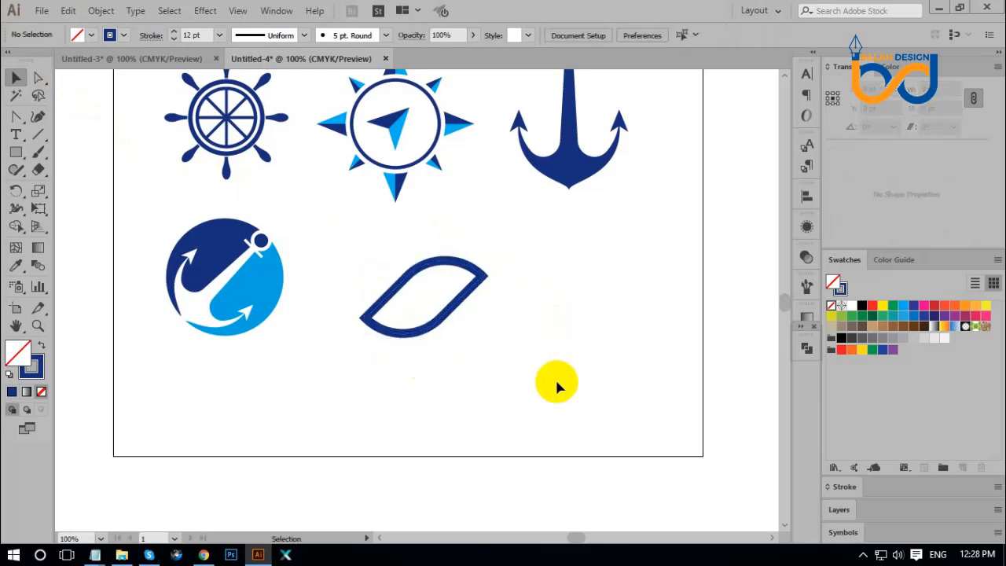
{"action": "scroll", "coordinate": [534, 369], "scroll_direction": "right", "scroll_amount": 1}
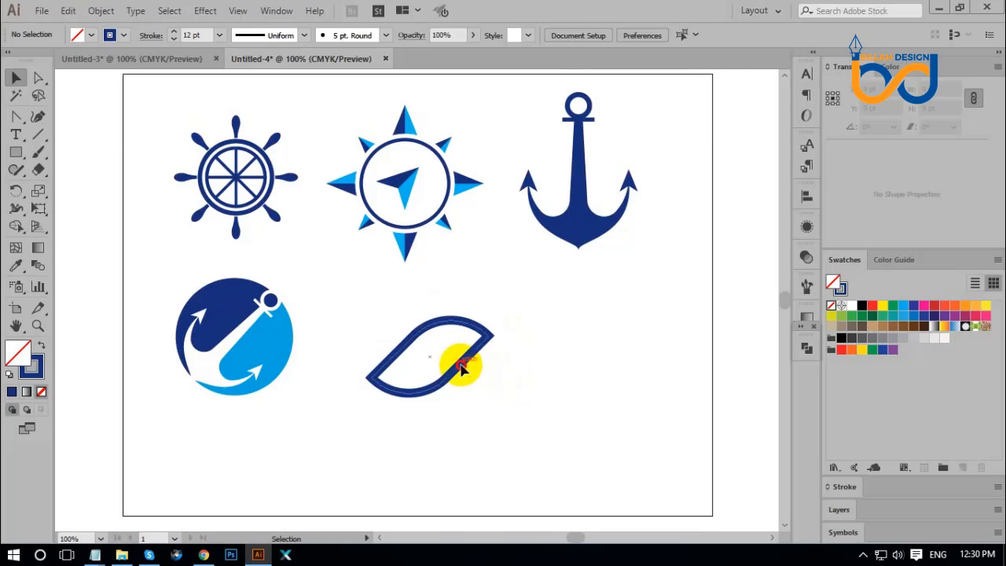
{"action": "left_click_drag", "start_coordinate": [462, 368], "coordinate": [533, 372]}
{"action": "left_click", "coordinate": [584, 436]}
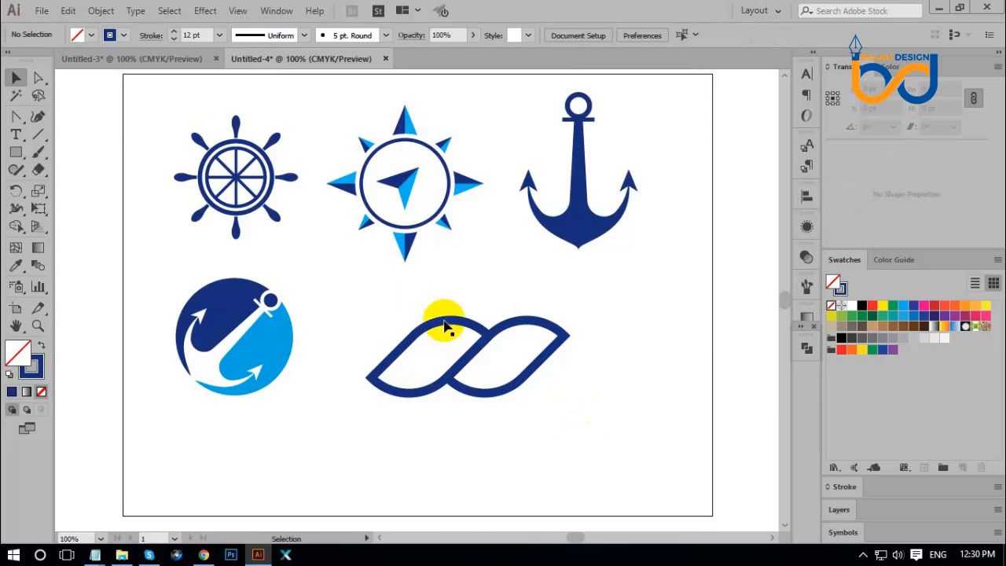
In outline view, shift the copied leaf shape so its straight edge meets the corner and edge of the first one.
{"action": "key", "text": "a"}
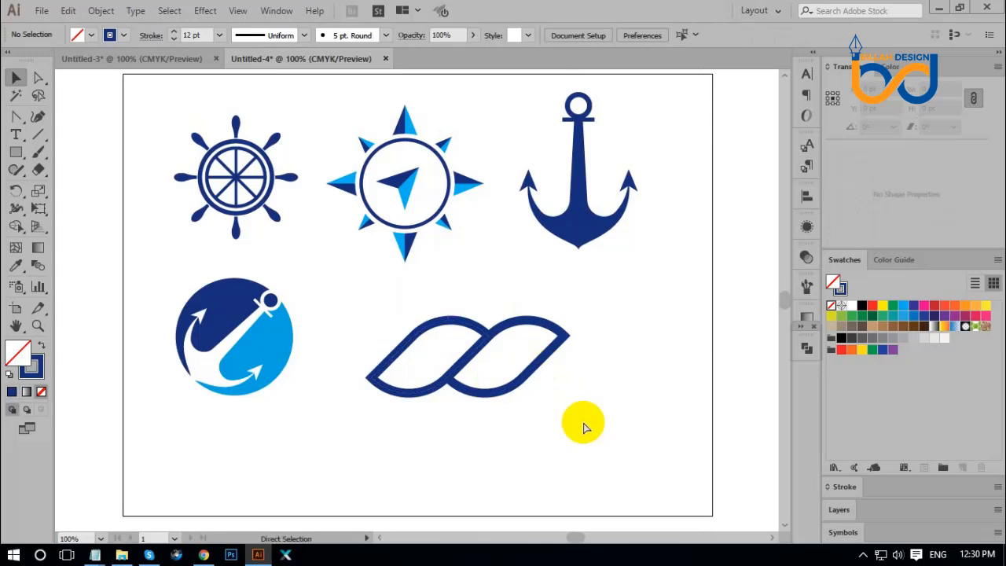
{"action": "key", "text": "ctrl+y"}
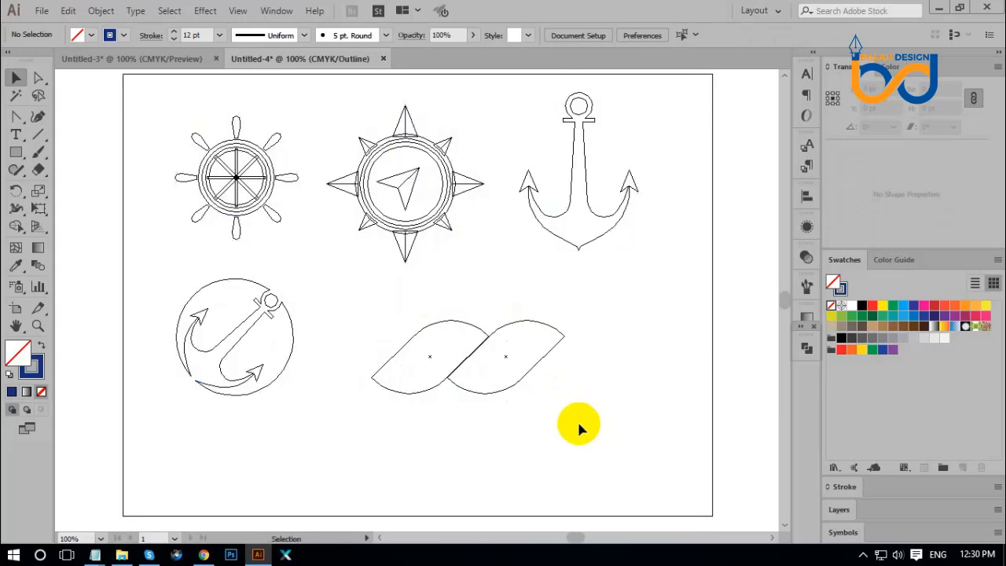
{"action": "key", "text": "ctrl+plus"}
{"action": "key", "text": "ctrl+plus"}
{"action": "key", "text": "ctrl+plus"}
{"action": "key", "text": "ctrl+plus"}
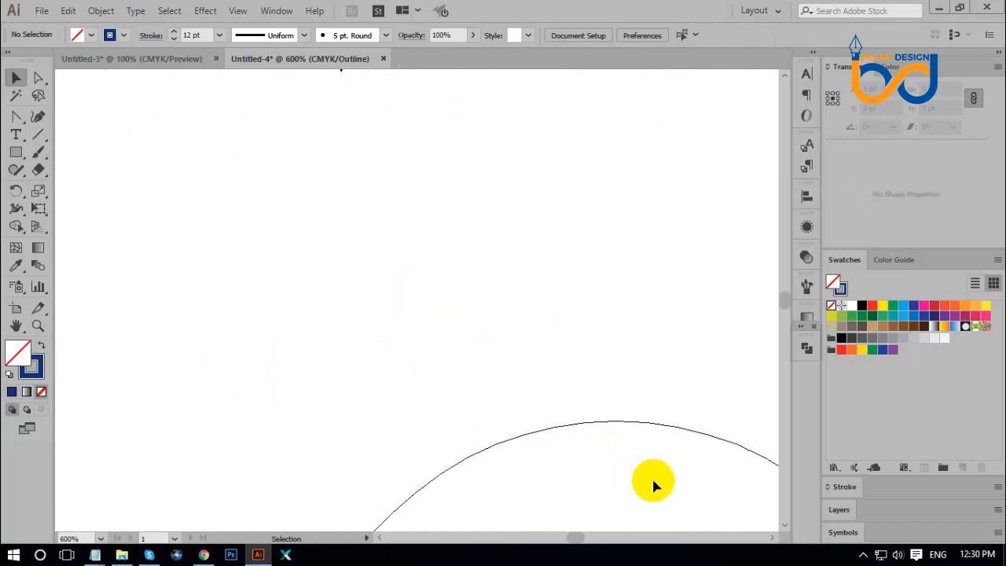
{"action": "key", "text": "space"}
{"action": "left_click_drag", "start_coordinate": [631, 458], "coordinate": [418, 272]}
{"action": "left_click_drag", "start_coordinate": [586, 403], "coordinate": [520, 353]}
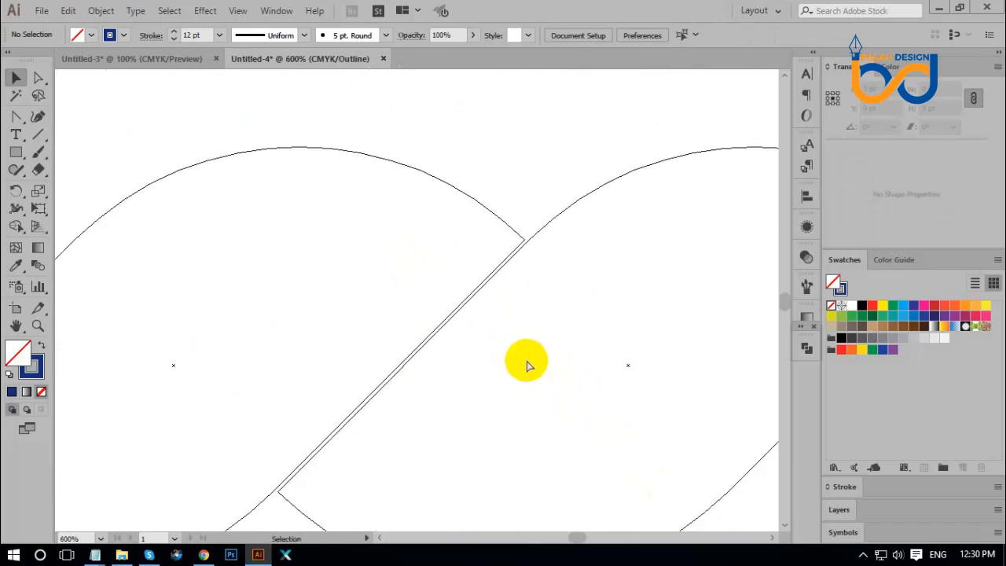
{"action": "key", "text": "ctrl+plus"}
{"action": "key", "text": "ctrl+plus"}
{"action": "key", "text": "ctrl+plus"}
{"action": "key", "text": "space"}
{"action": "left_click_drag", "start_coordinate": [675, 275], "coordinate": [581, 345]}
{"action": "key", "text": "ctrl+plus"}
{"action": "key", "text": "space"}
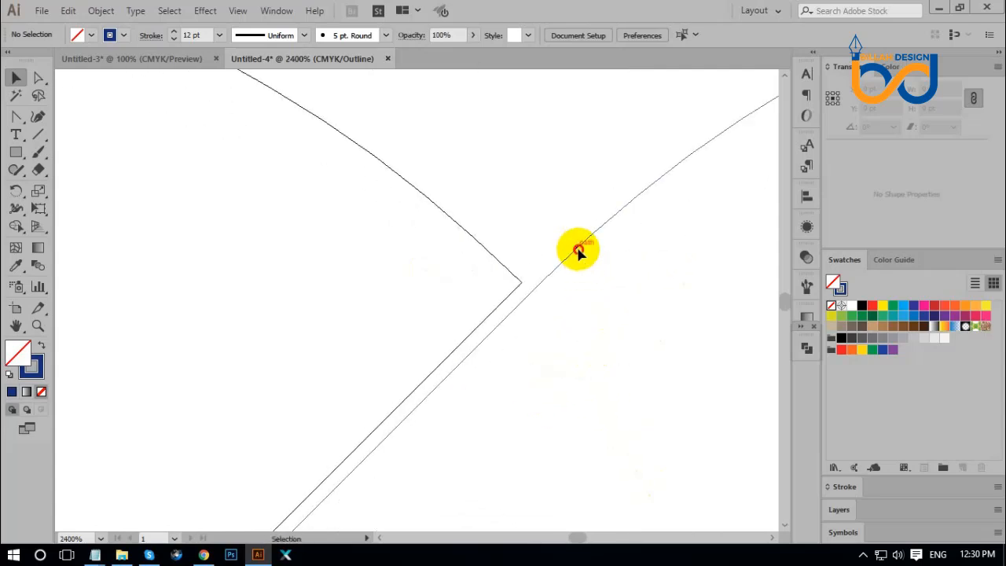
{"action": "left_click_drag", "start_coordinate": [575, 250], "coordinate": [559, 252]}
{"action": "left_click", "coordinate": [616, 368]}
{"action": "key", "text": "ctrl+minus"}
{"action": "key", "text": "ctrl+minus"}
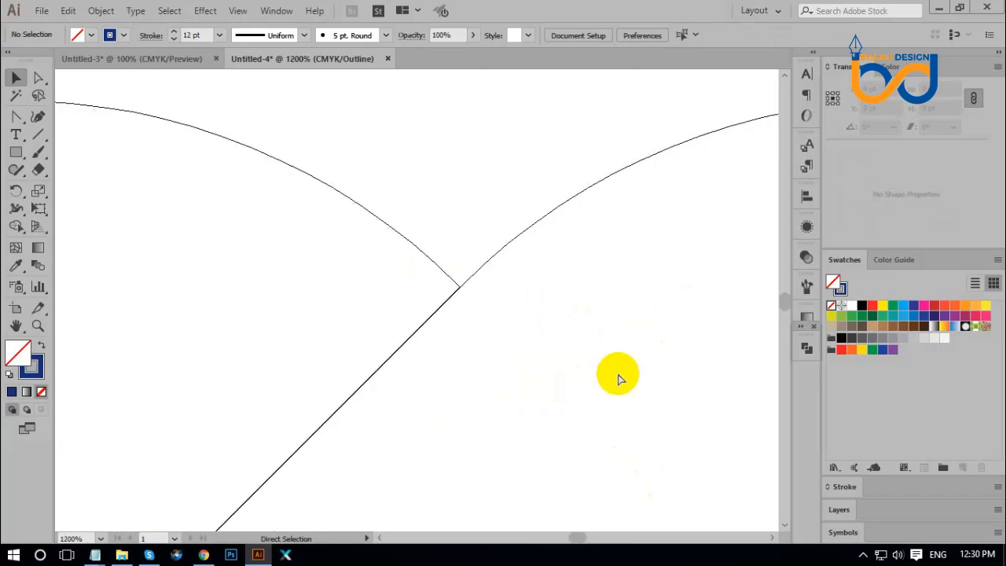
Return from outline view to preview and set the stroke of both linked leaf outlines to 14 pt.
{"action": "key", "text": "ctrl+minus"}
{"action": "key", "text": "ctrl+minus"}
{"action": "key", "text": "ctrl+minus"}
{"action": "key", "text": "ctrl+minus"}
{"action": "key", "text": "ctrl+minus"}
{"action": "key", "text": "ctrl+minus"}
{"action": "key", "text": "ctrl+minus"}
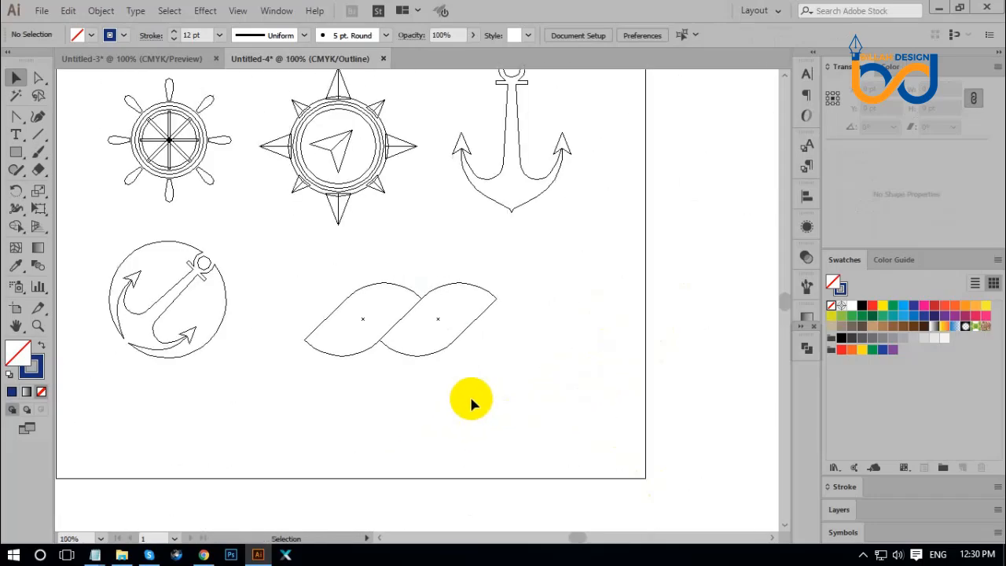
{"action": "left_click_drag", "start_coordinate": [471, 400], "coordinate": [491, 412]}
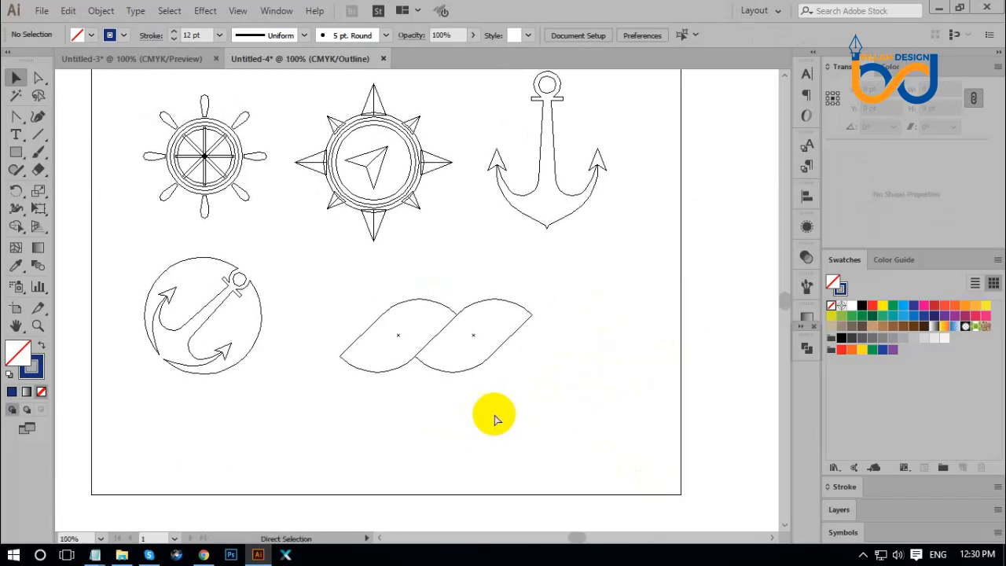
{"action": "key", "text": "ctrl+y"}
{"action": "left_click_drag", "start_coordinate": [539, 415], "coordinate": [550, 417]}
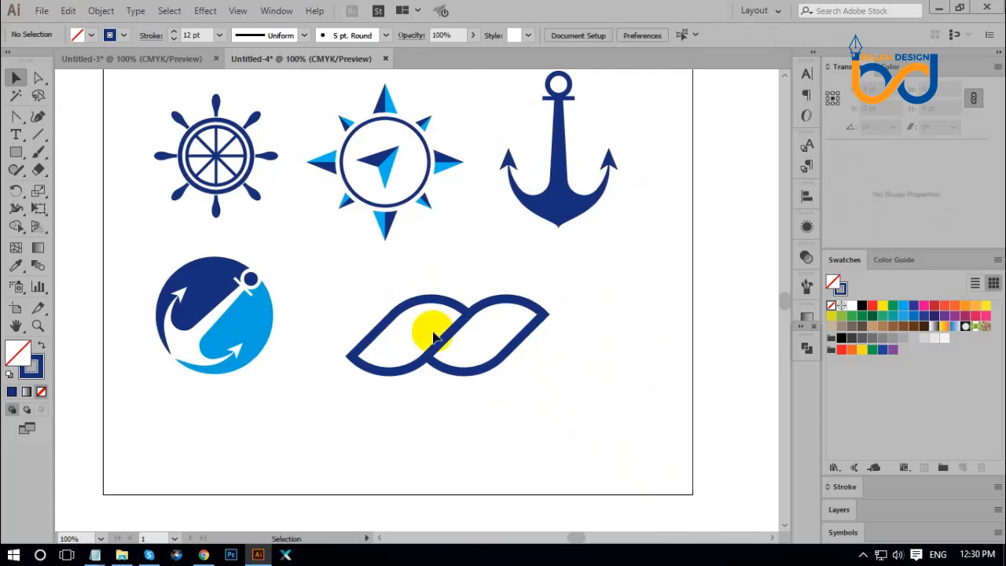
{"action": "left_click_drag", "start_coordinate": [386, 283], "coordinate": [537, 432]}
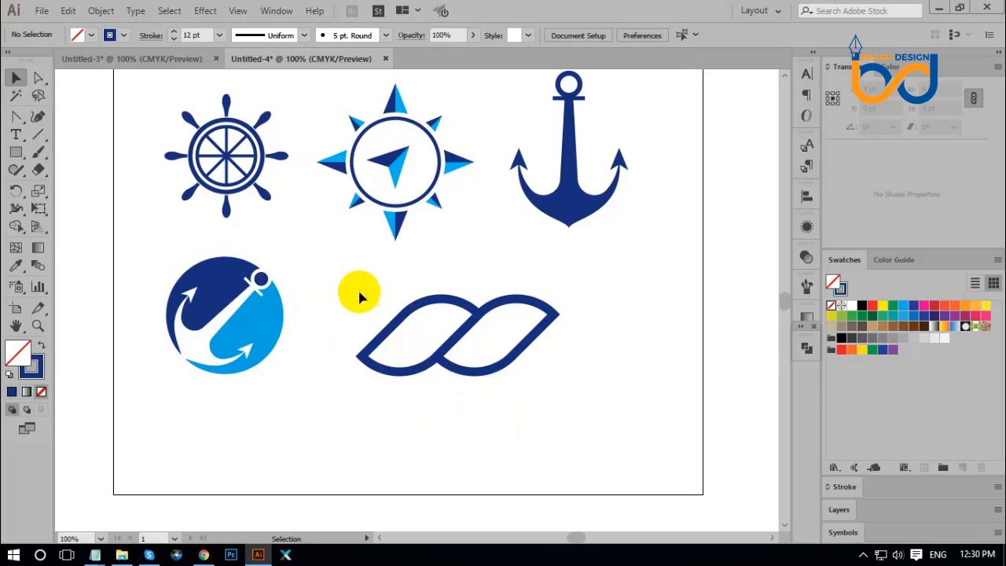
{"action": "left_click_drag", "start_coordinate": [359, 291], "coordinate": [495, 382]}
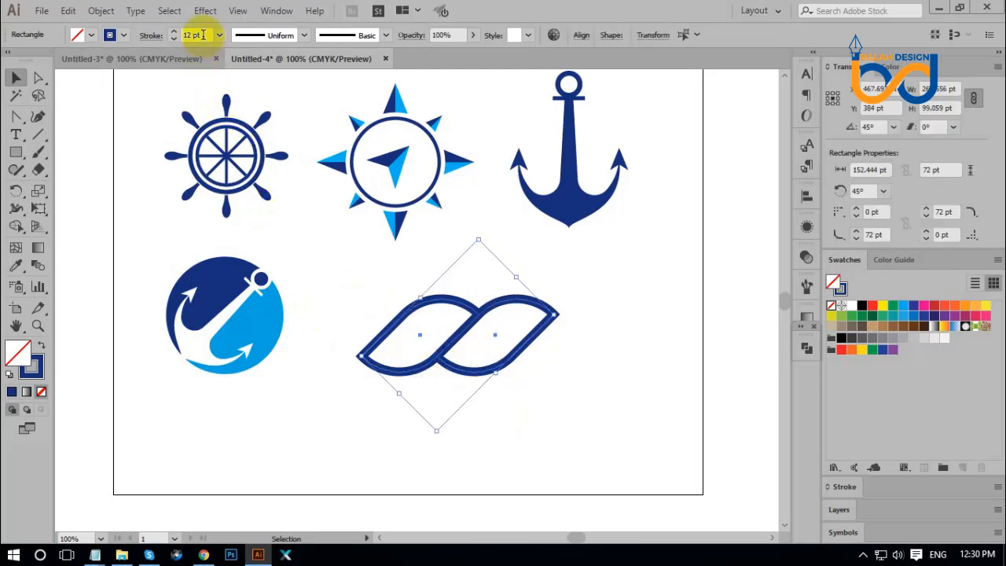
{"action": "scroll", "coordinate": [202, 34], "scroll_direction": "up", "scroll_amount": 2}
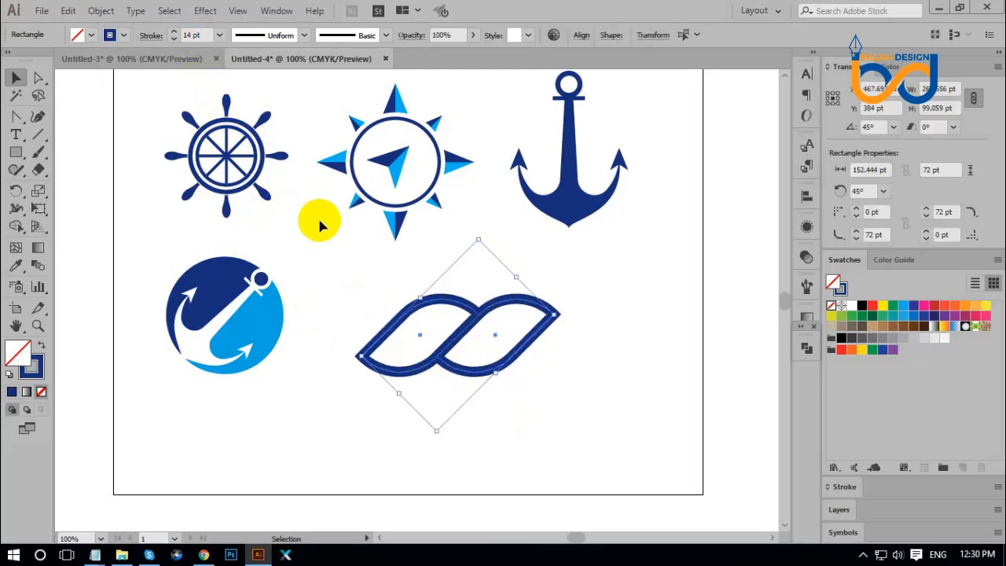
{"action": "left_click", "coordinate": [330, 258]}
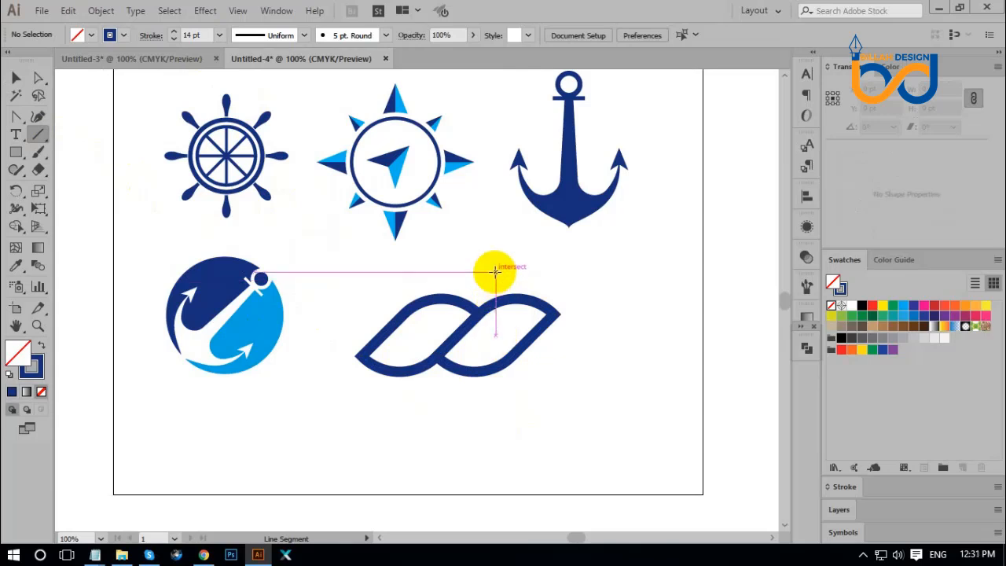
Draw two vertical lines, about 180 pt and 185 pt long, through the centres of the two leaf outlines.
{"action": "left_click_drag", "start_coordinate": [495, 271], "coordinate": [505, 404]}
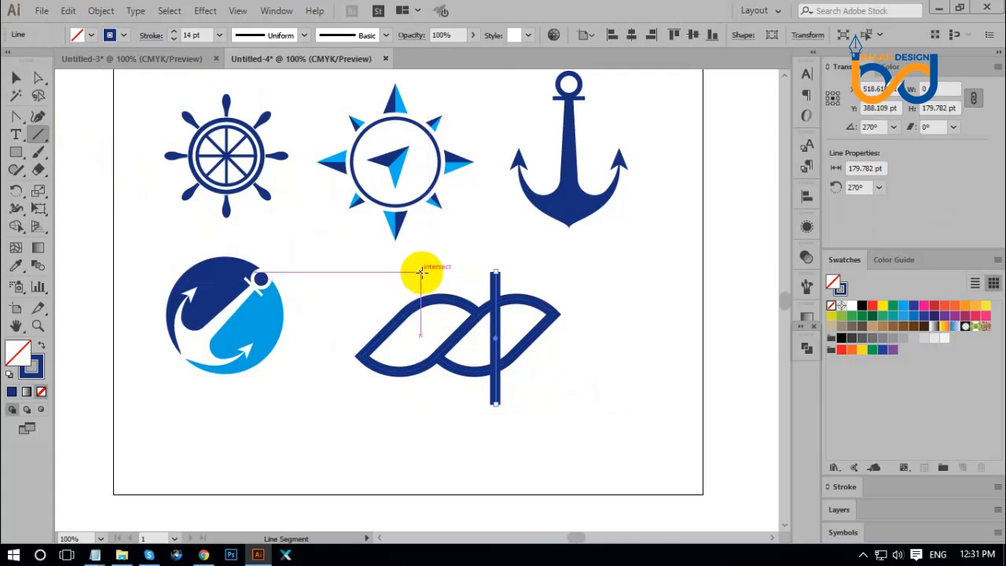
{"action": "left_click_drag", "start_coordinate": [421, 271], "coordinate": [421, 407]}
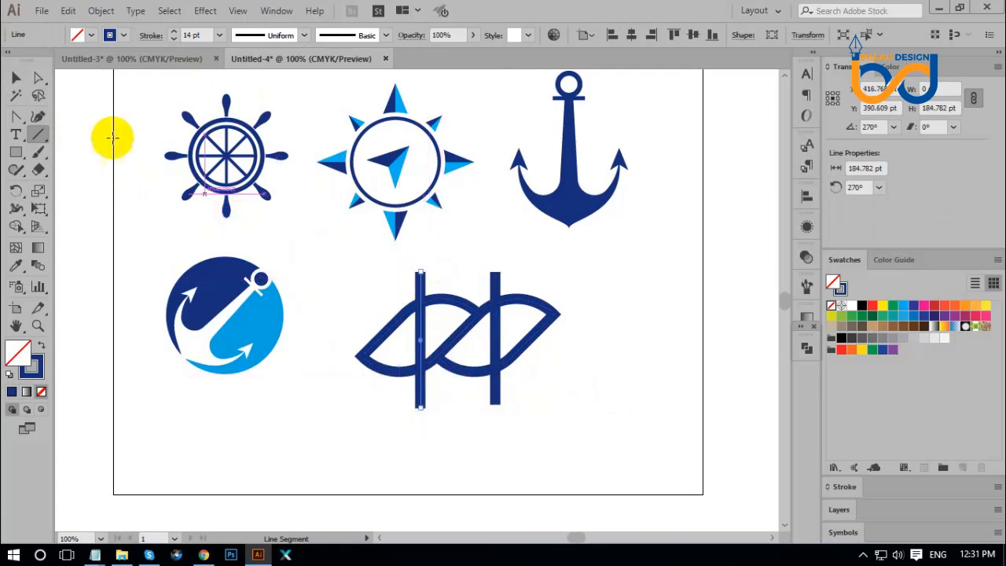
{"action": "left_click", "coordinate": [15, 77]}
{"action": "left_click", "coordinate": [318, 241]}
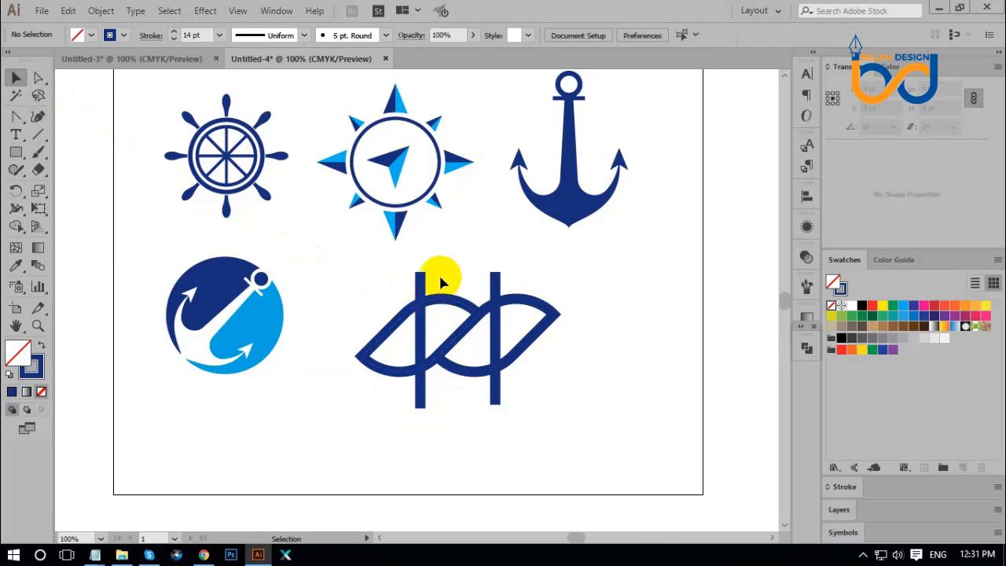
Expand the fill and stroke of the two leaf outlines and unite them into a single shape.
{"action": "left_click", "coordinate": [471, 336]}
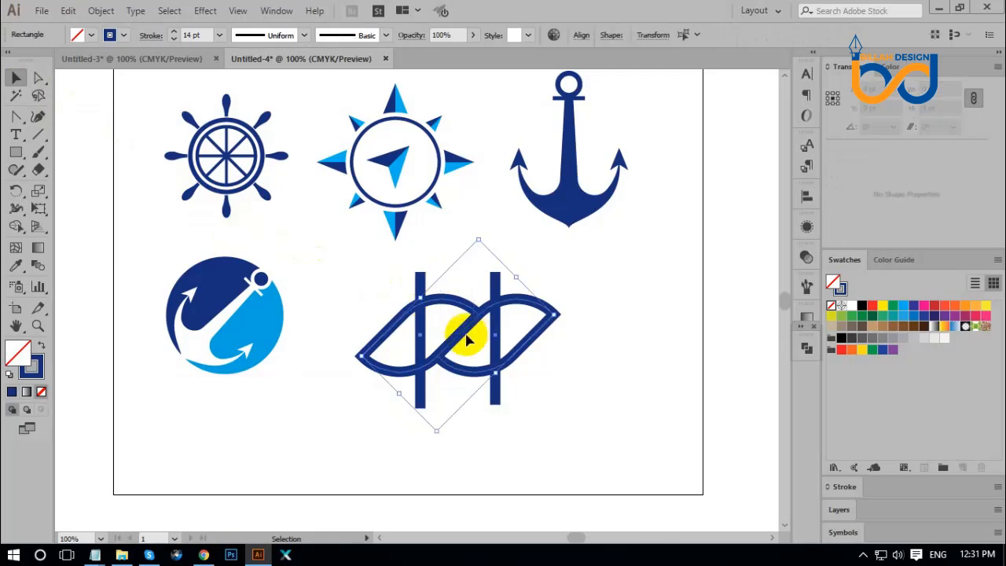
{"action": "left_click", "coordinate": [110, 10]}
{"action": "left_click", "coordinate": [164, 150]}
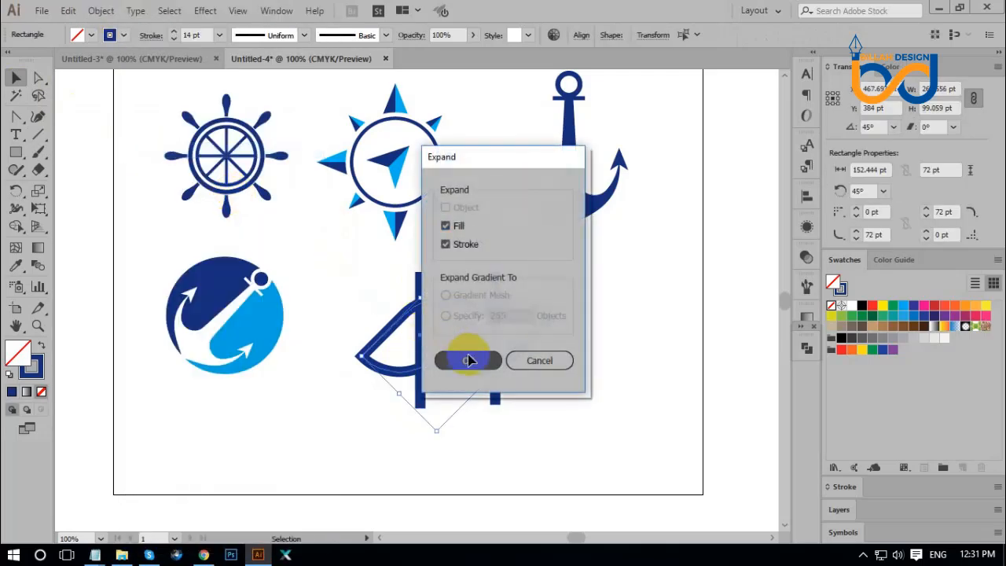
{"action": "left_click", "coordinate": [469, 360]}
{"action": "left_click_drag", "start_coordinate": [606, 286], "coordinate": [596, 379]}
{"action": "left_click_drag", "start_coordinate": [453, 280], "coordinate": [477, 335]}
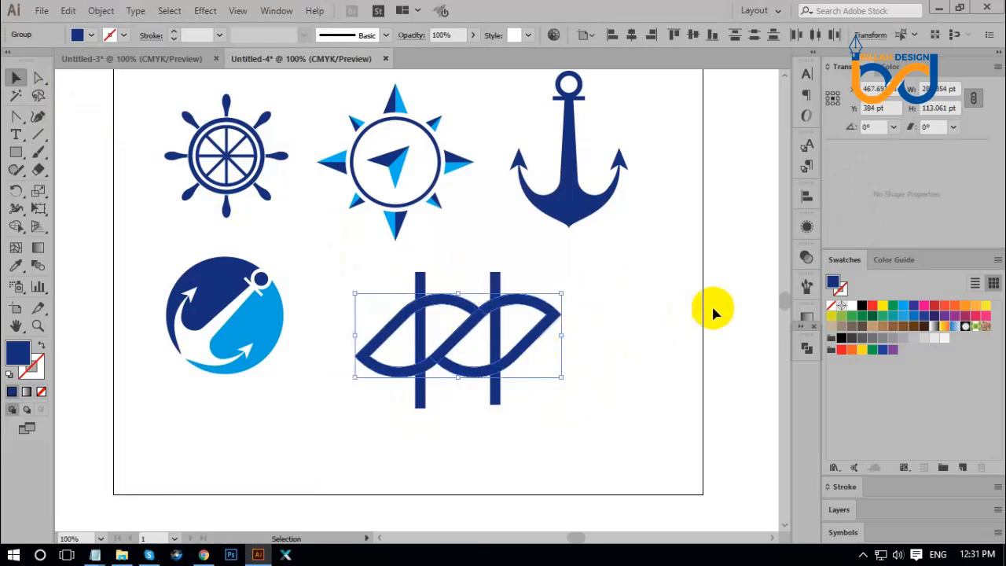
{"action": "left_click", "coordinate": [808, 351]}
{"action": "left_click", "coordinate": [634, 377]}
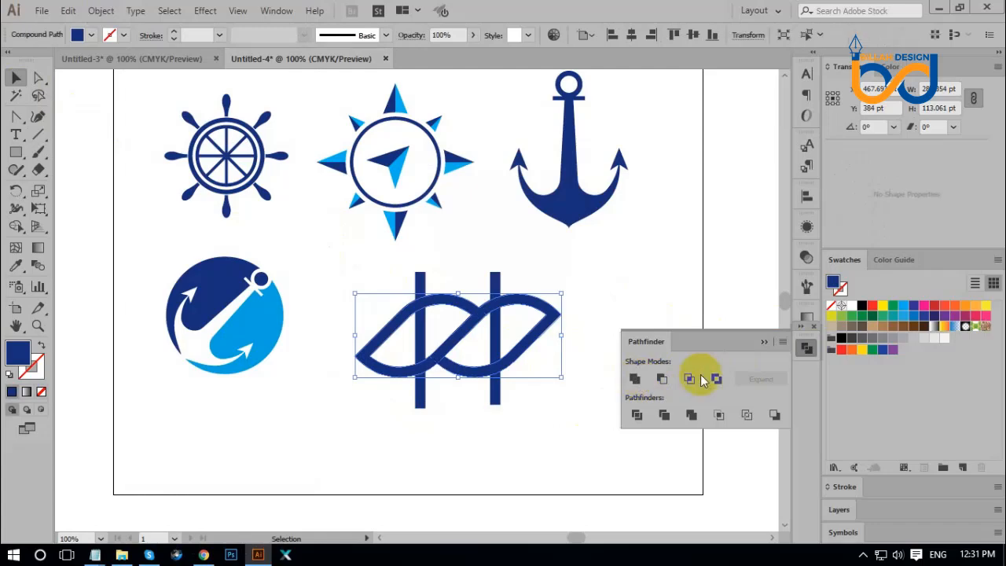
{"action": "left_click", "coordinate": [807, 351]}
Divide the united leaf shape along the two vertical lines with Pathfinder and ungroup the pieces.
{"action": "left_click_drag", "start_coordinate": [629, 288], "coordinate": [389, 409]}
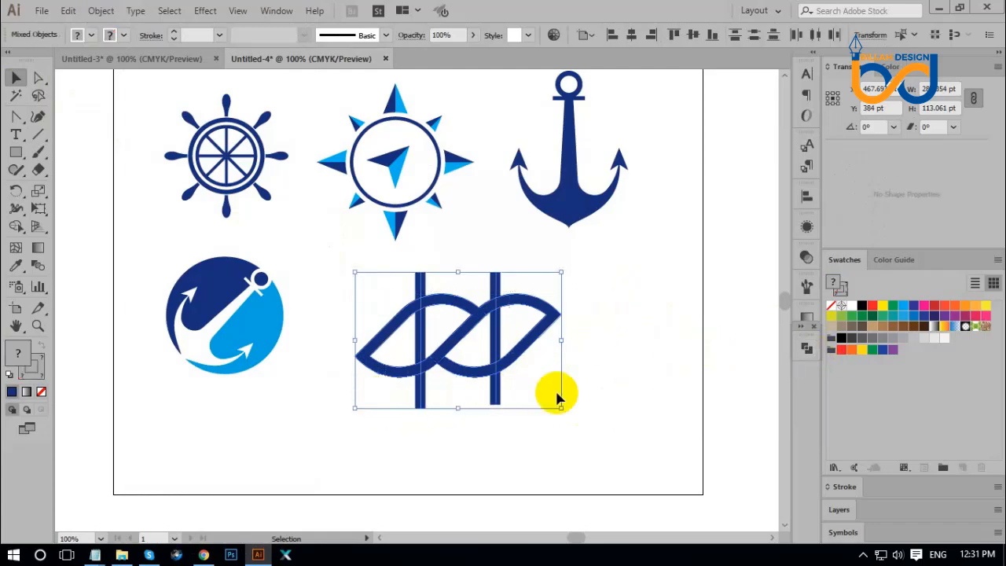
{"action": "left_click", "coordinate": [810, 349]}
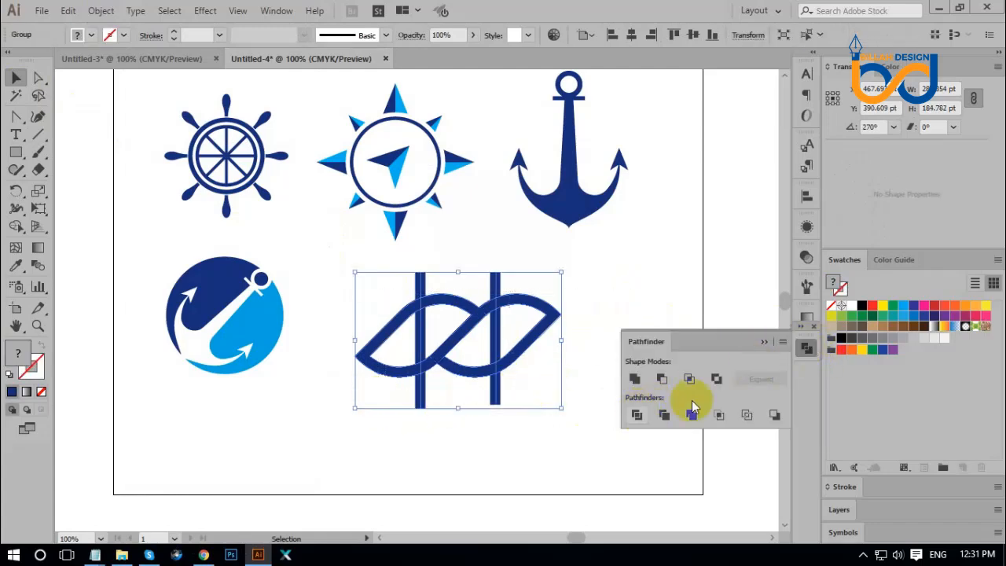
{"action": "left_click", "coordinate": [638, 416]}
{"action": "left_click", "coordinate": [804, 348]}
{"action": "right_click", "coordinate": [615, 314]}
{"action": "left_click", "coordinate": [665, 427]}
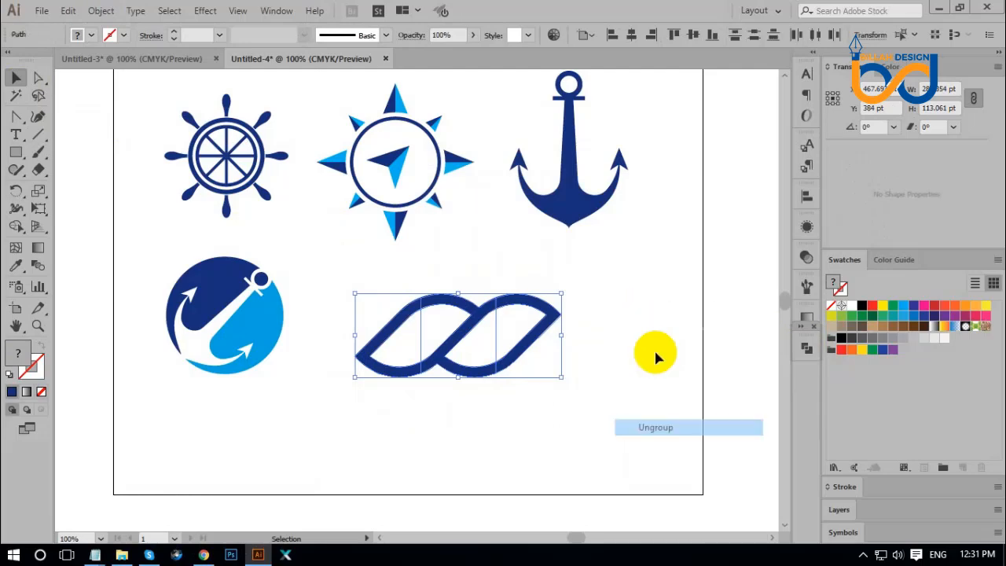
Isolate the Z-shaped middle piece by moving it aside, delete the remaining end pieces, and return it beside the anchor badge.
{"action": "left_click", "coordinate": [651, 353]}
{"action": "left_click_drag", "start_coordinate": [479, 314], "coordinate": [685, 366]}
{"action": "left_click_drag", "start_coordinate": [345, 415], "coordinate": [571, 269]}
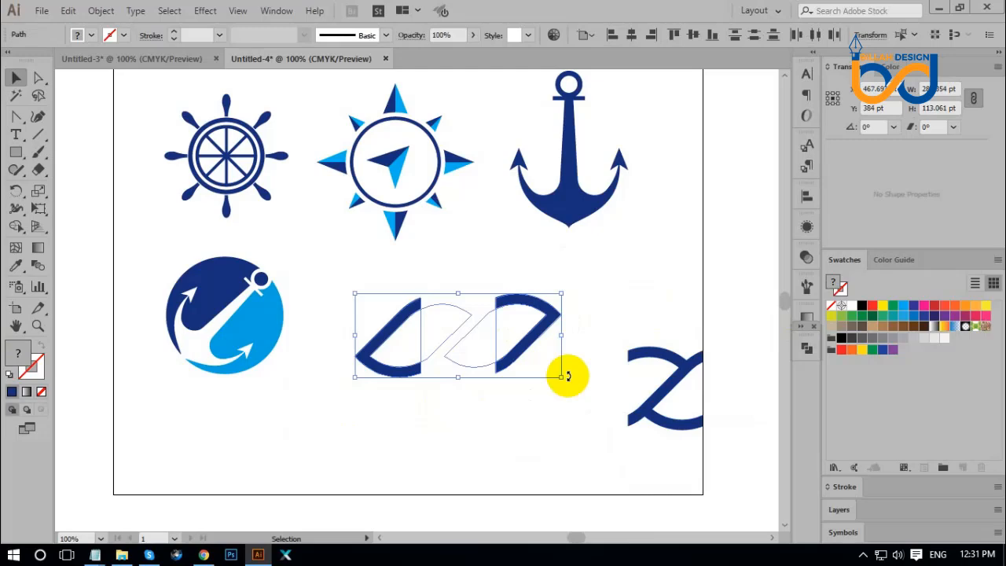
{"action": "key", "text": "Delete"}
{"action": "left_click_drag", "start_coordinate": [657, 353], "coordinate": [441, 314]}
{"action": "left_click", "coordinate": [573, 380]}
{"action": "key", "text": "ctrl+minus"}
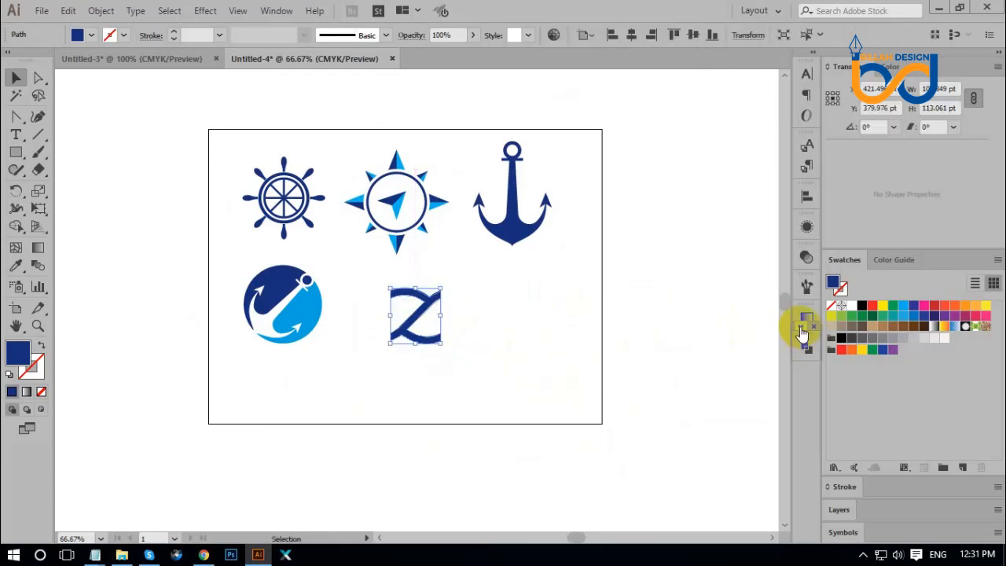
Start a new Pattern Brush from the Z-shaped rope segment.
{"action": "mouse_move", "coordinate": [804, 339]}
{"action": "left_mouse_down"}
{"action": "mouse_move", "coordinate": [809, 370]}
{"action": "mouse_move", "coordinate": [806, 346]}
{"action": "left_mouse_up"}
{"action": "left_click", "coordinate": [807, 286]}
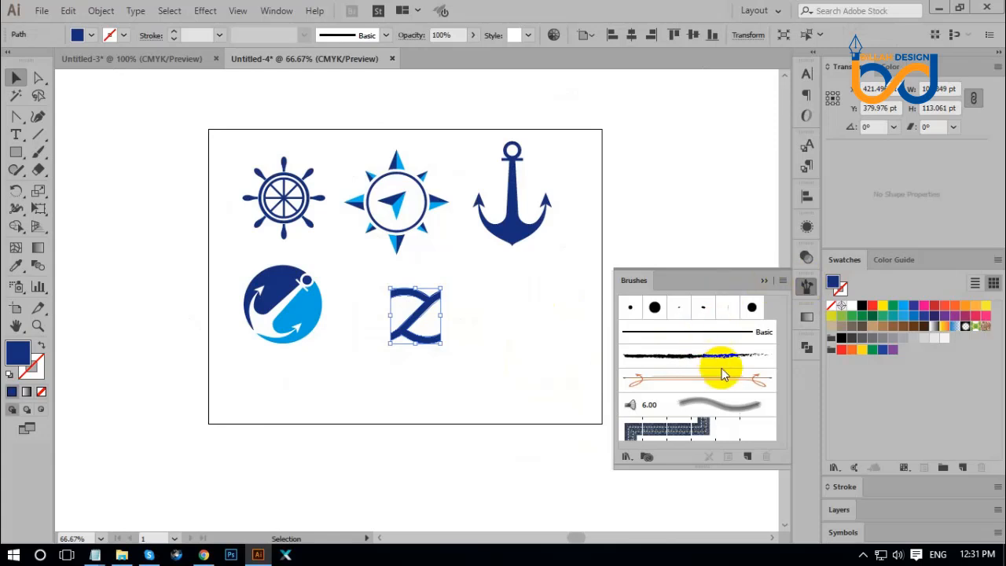
{"action": "mouse_move", "coordinate": [437, 330]}
{"action": "left_mouse_down"}
{"action": "mouse_move", "coordinate": [651, 400]}
{"action": "mouse_move", "coordinate": [718, 404]}
{"action": "left_mouse_up"}
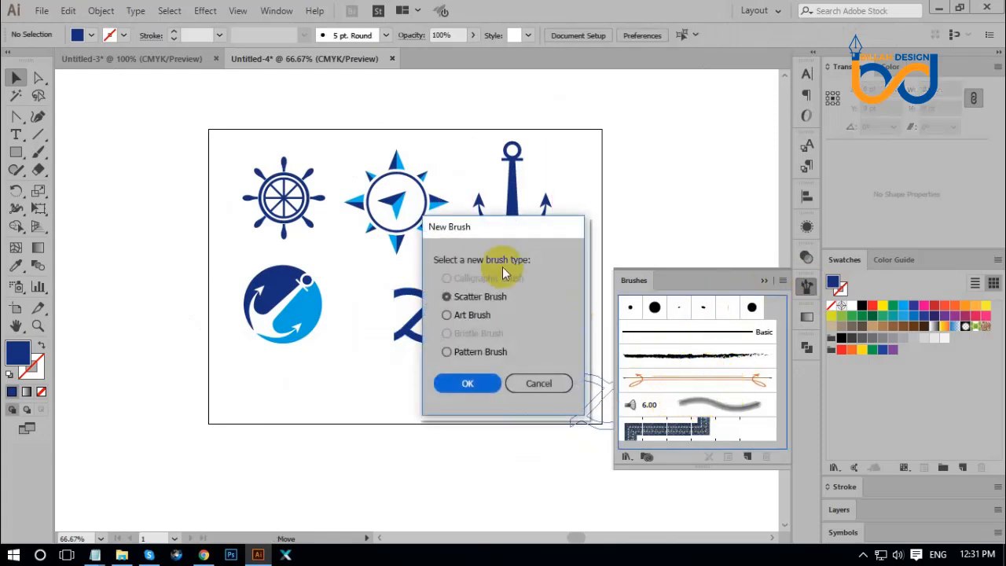
{"action": "left_click_drag", "start_coordinate": [478, 227], "coordinate": [476, 207]}
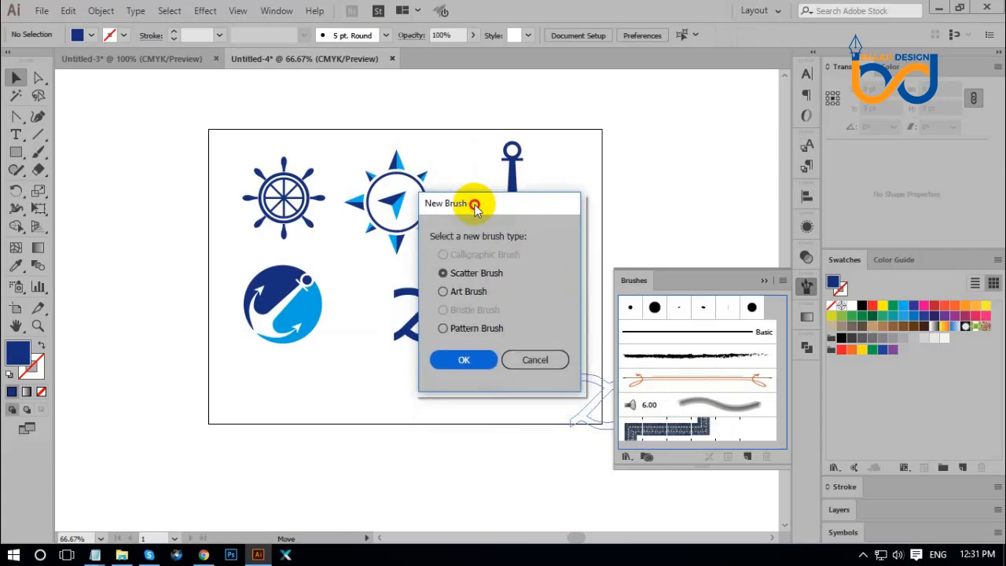
{"action": "left_click", "coordinate": [444, 330]}
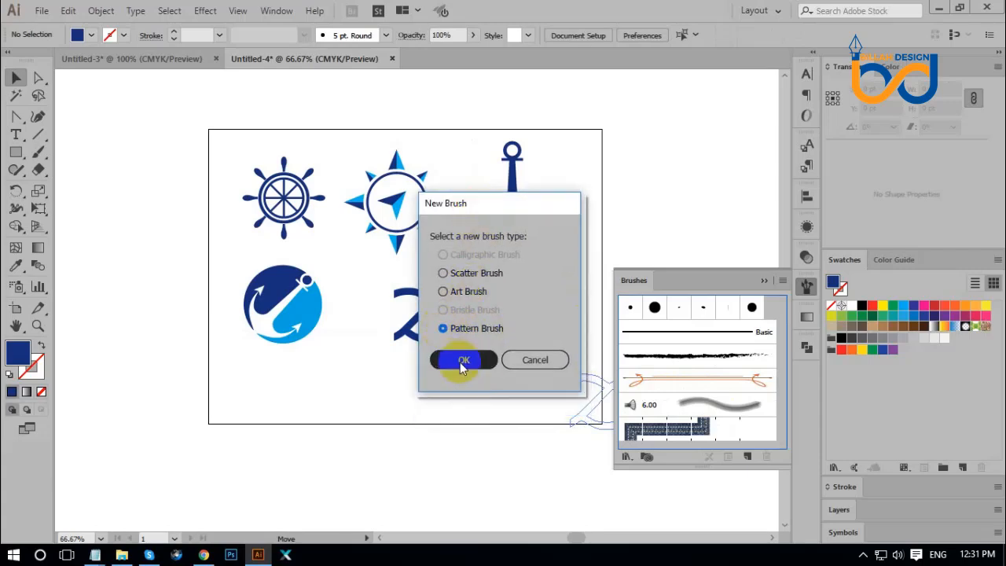
{"action": "left_click", "coordinate": [462, 359]}
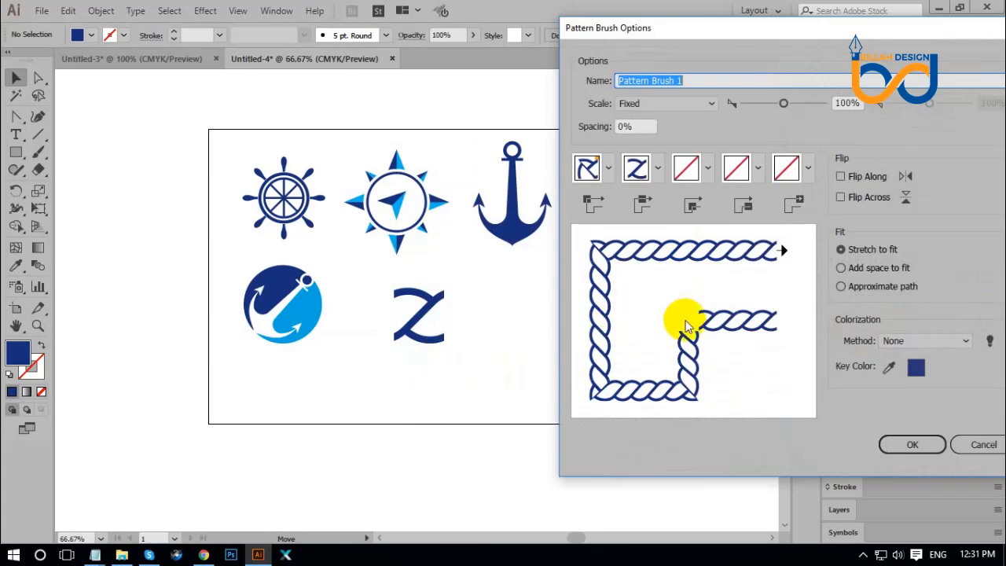
Set the pattern brush's inner corner tile to Auto-Centered and save the brush.
{"action": "left_click_drag", "start_coordinate": [837, 28], "coordinate": [713, 31]}
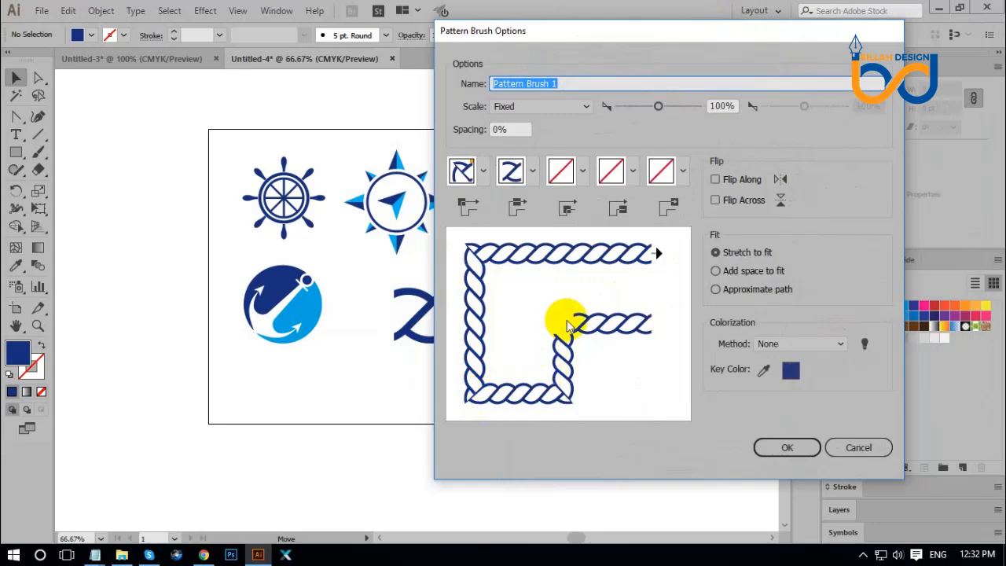
{"action": "left_click", "coordinate": [582, 172]}
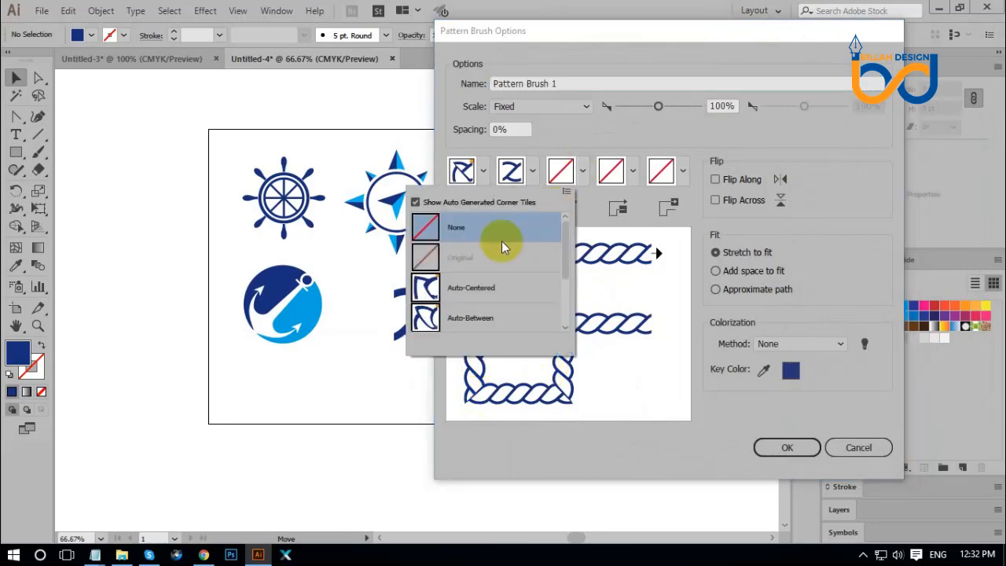
{"action": "left_click", "coordinate": [437, 290]}
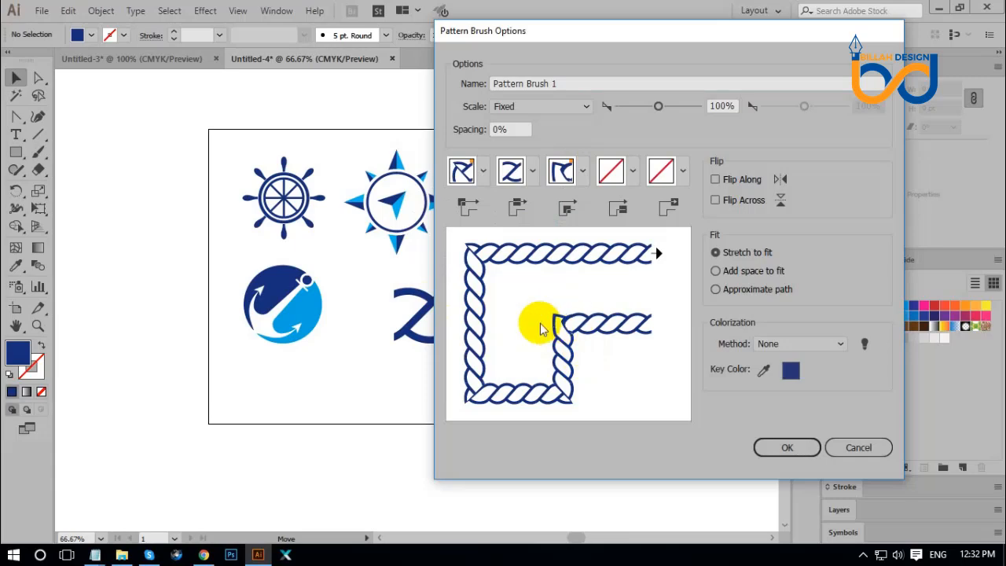
{"action": "left_click", "coordinate": [785, 450]}
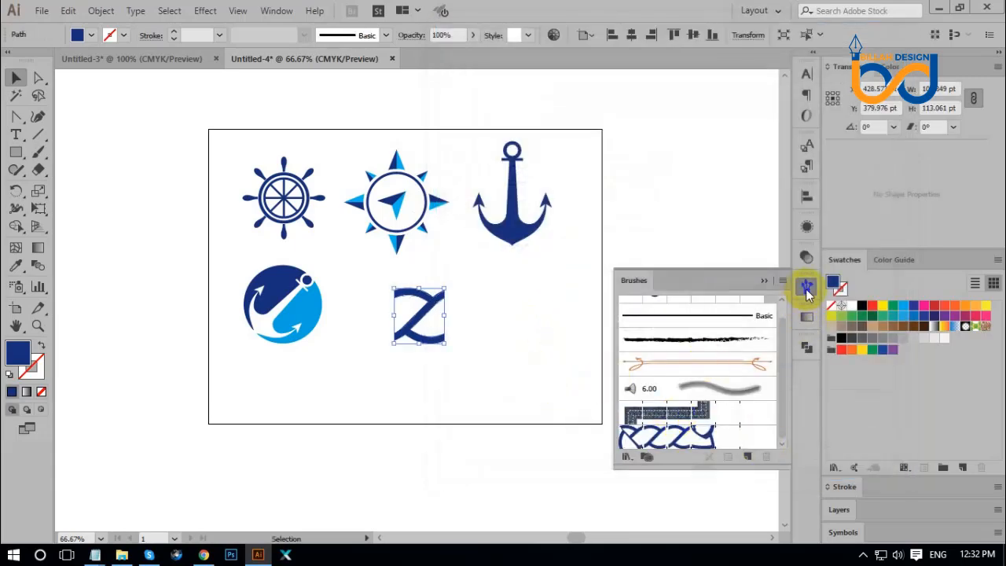
Move the Z-shaped rope segment off the artboard, just past its upper-right corner.
{"action": "left_click", "coordinate": [807, 292]}
{"action": "left_click", "coordinate": [527, 321]}
{"action": "mouse_move", "coordinate": [423, 315]}
{"action": "left_mouse_down"}
{"action": "mouse_move", "coordinate": [635, 249]}
{"action": "mouse_move", "coordinate": [643, 143]}
{"action": "left_mouse_up"}
{"action": "left_click_drag", "start_coordinate": [512, 348], "coordinate": [512, 322]}
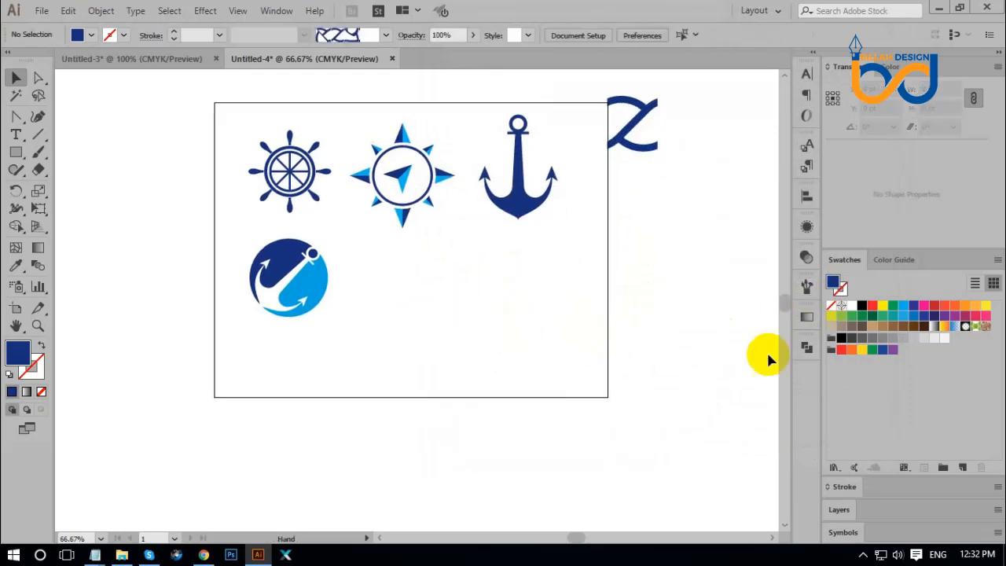
Paint a looping, self-crossing rope below the icons using the Paintbrush tool and the new rope pattern brush.
{"action": "left_click", "coordinate": [807, 286]}
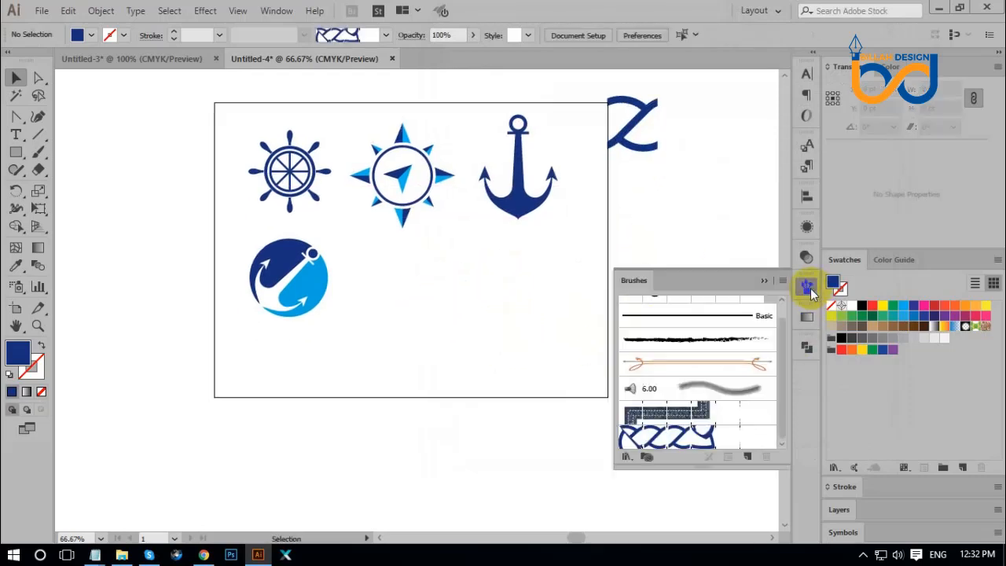
{"action": "left_click", "coordinate": [668, 440]}
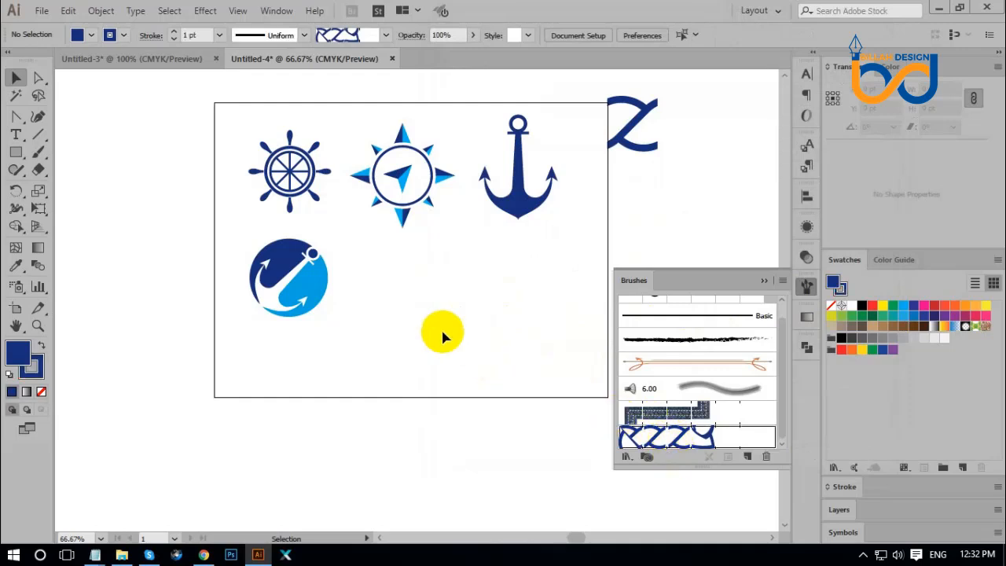
{"action": "left_click", "coordinate": [38, 156]}
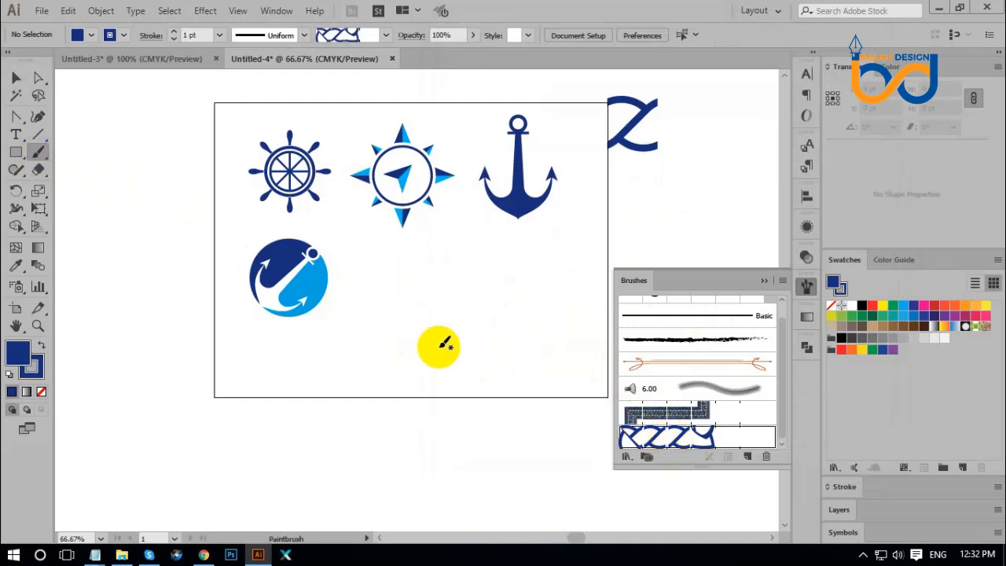
{"action": "left_click_drag", "start_coordinate": [440, 344], "coordinate": [335, 316]}
{"action": "mouse_move", "coordinate": [202, 363]}
{"action": "left_mouse_down"}
{"action": "mouse_move", "coordinate": [419, 316]}
{"action": "mouse_move", "coordinate": [537, 235]}
{"action": "mouse_move", "coordinate": [380, 315]}
{"action": "mouse_move", "coordinate": [389, 428]}
{"action": "left_mouse_up"}
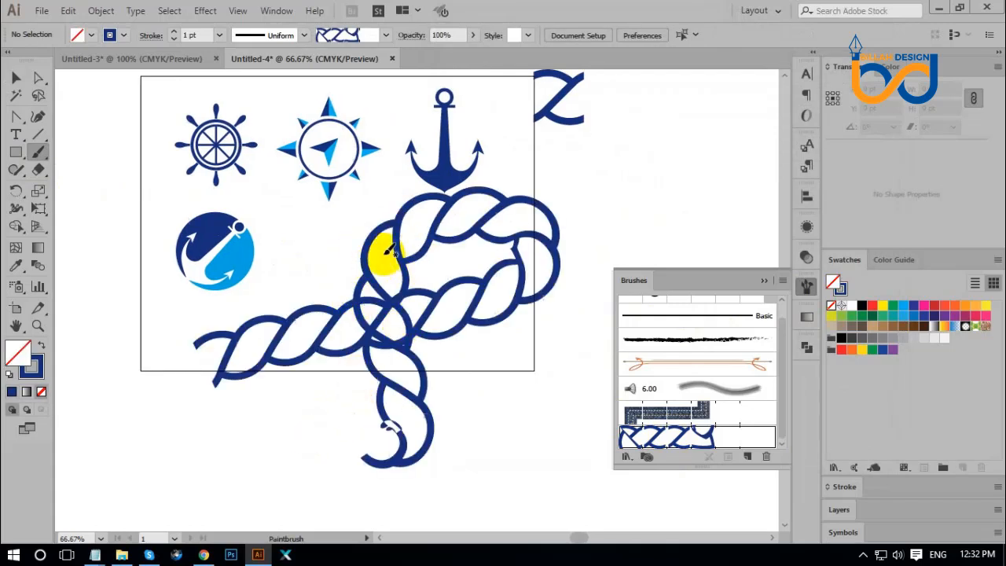
Try thinner stroke weights of 0.5 pt and 0.25 pt with nothing selected.
{"action": "left_click", "coordinate": [218, 37]}
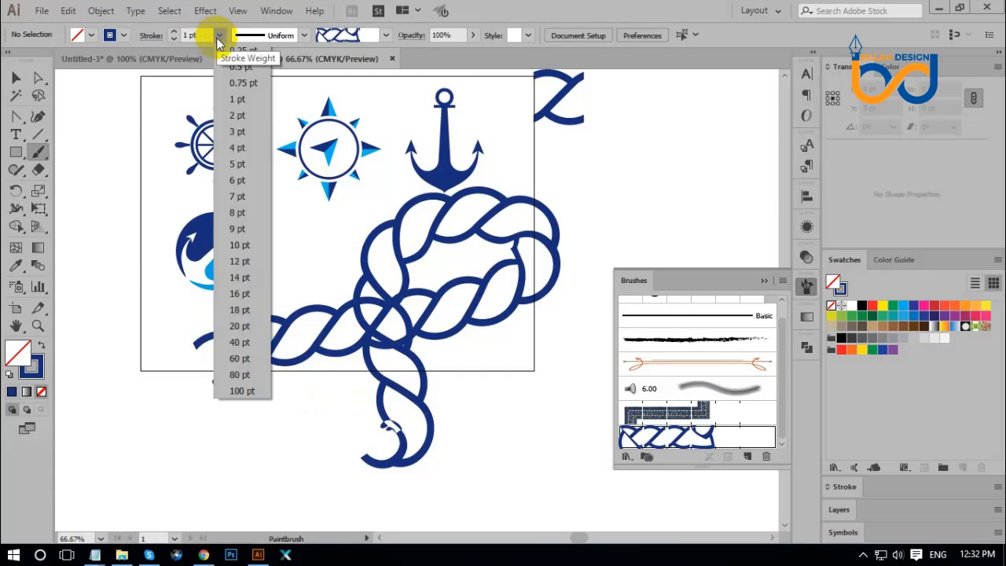
{"action": "left_click", "coordinate": [231, 68]}
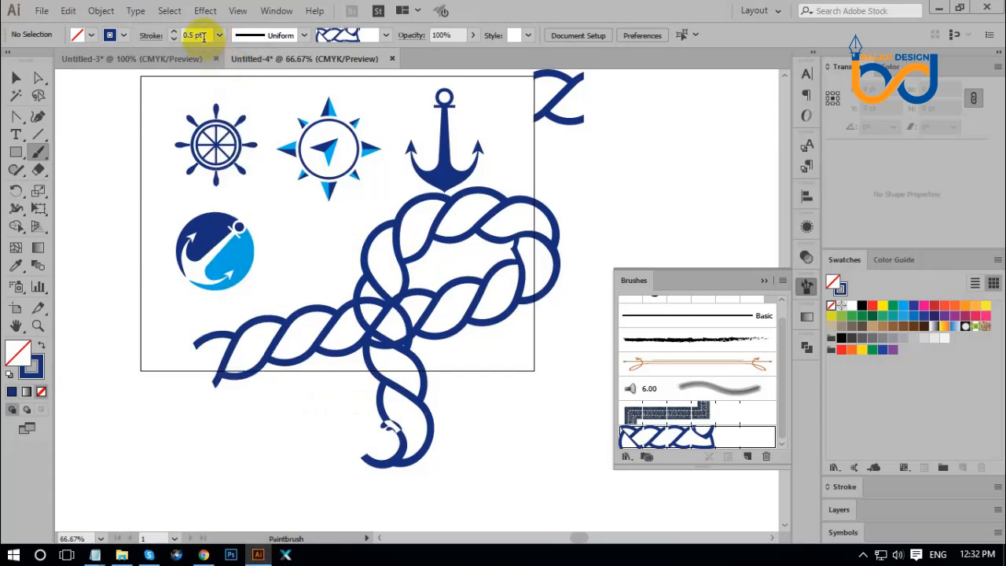
{"action": "left_click", "coordinate": [218, 36]}
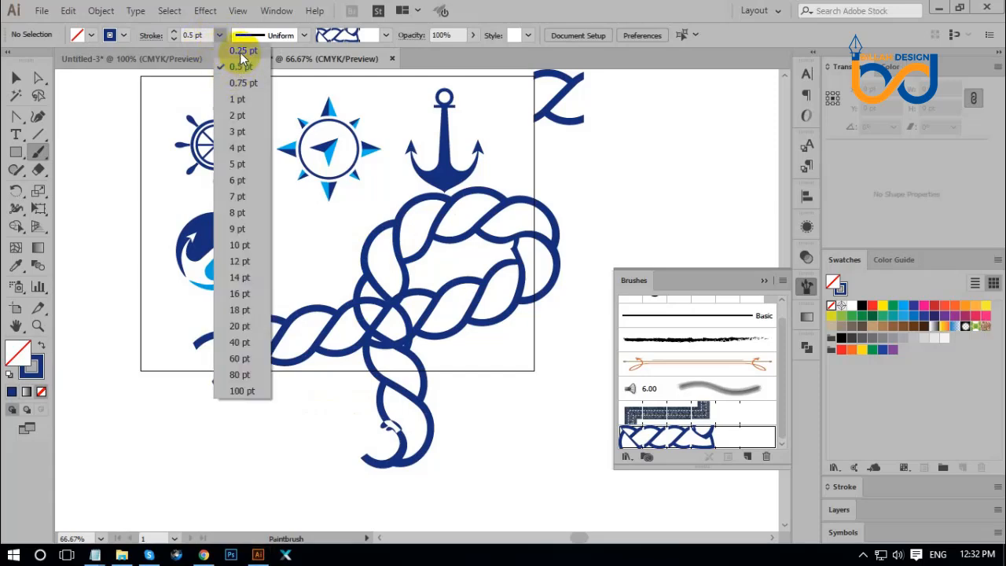
{"action": "left_click", "coordinate": [241, 52]}
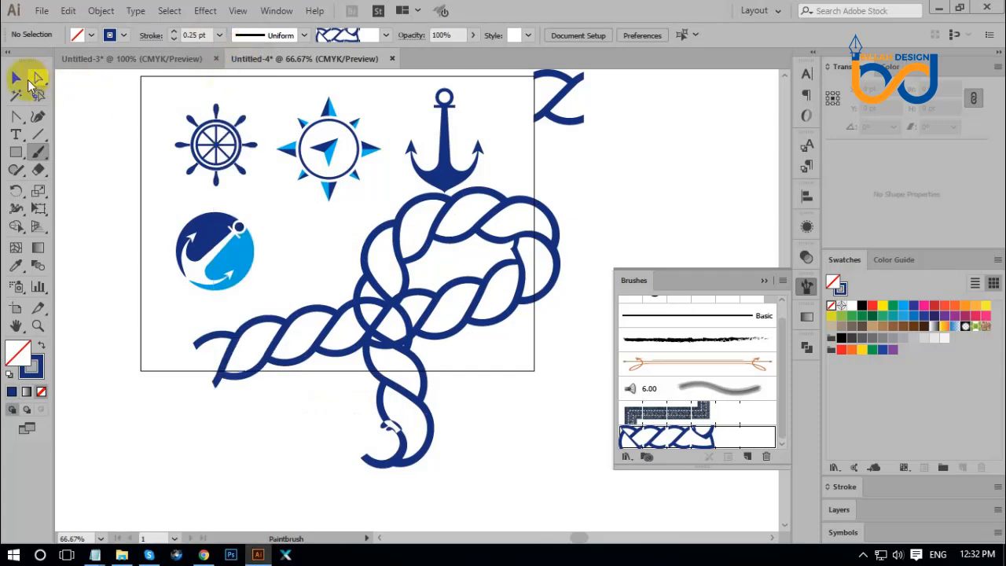
Delete the thick looping rope painted below the icons.
{"action": "left_click", "coordinate": [16, 79]}
{"action": "left_click_drag", "start_coordinate": [302, 220], "coordinate": [461, 397]}
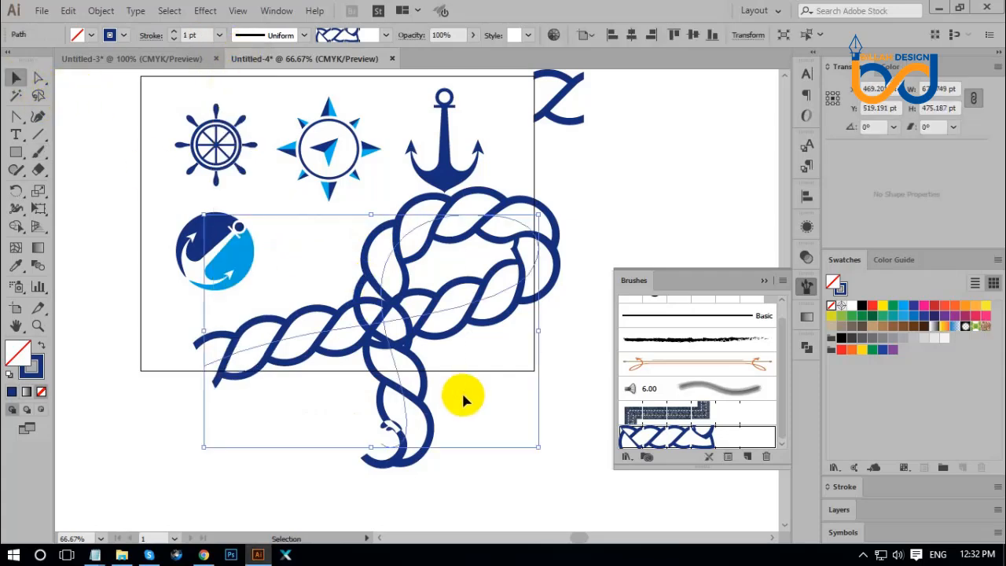
{"action": "key", "text": "Delete"}
Paint a thinner, self-crossing looping rope below the icons with the rope brush at a 0.25 pt stroke.
{"action": "left_click", "coordinate": [219, 35]}
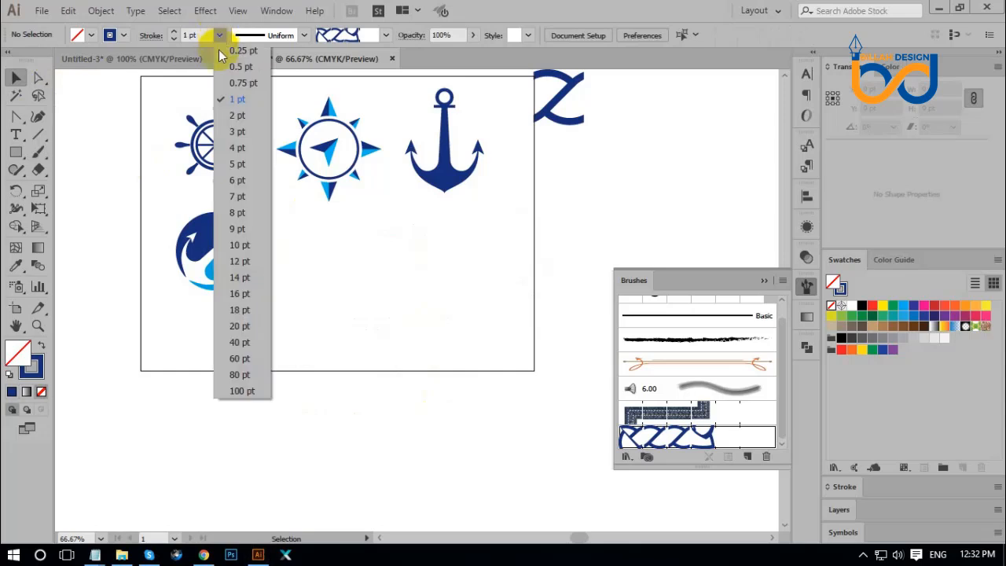
{"action": "left_click", "coordinate": [242, 52]}
{"action": "left_click", "coordinate": [37, 154]}
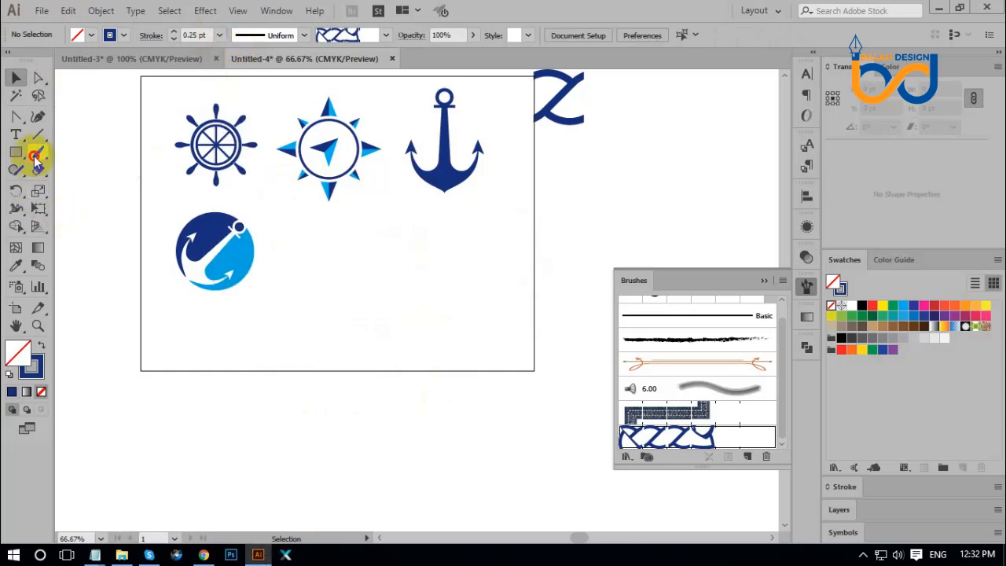
{"action": "mouse_move", "coordinate": [264, 331]}
{"action": "left_mouse_down"}
{"action": "mouse_move", "coordinate": [441, 237]}
{"action": "mouse_move", "coordinate": [346, 392]}
{"action": "mouse_move", "coordinate": [216, 444]}
{"action": "left_mouse_up"}
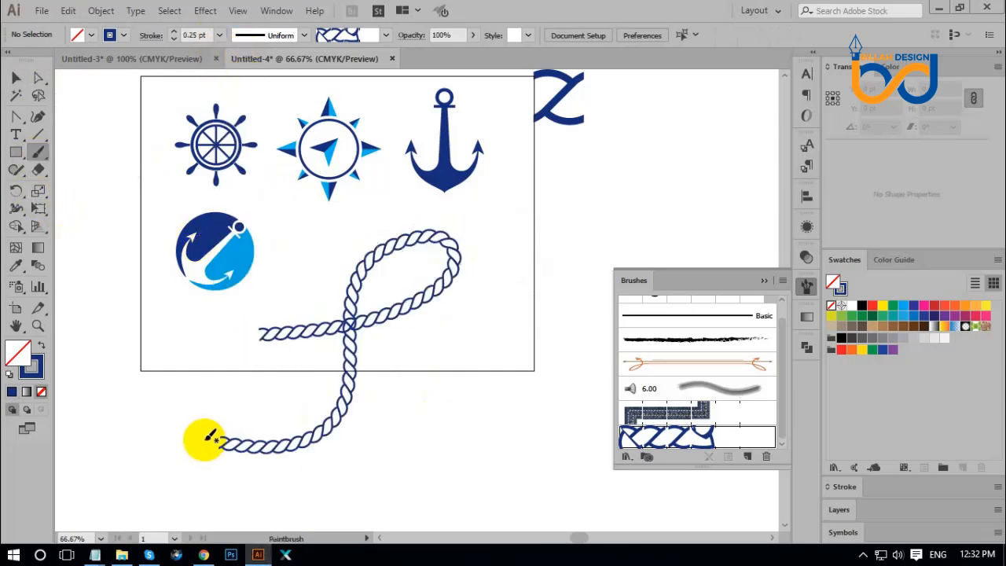
Move the looping rope down and left so it overlaps the artboard's lower-left edge.
{"action": "left_click", "coordinate": [18, 79]}
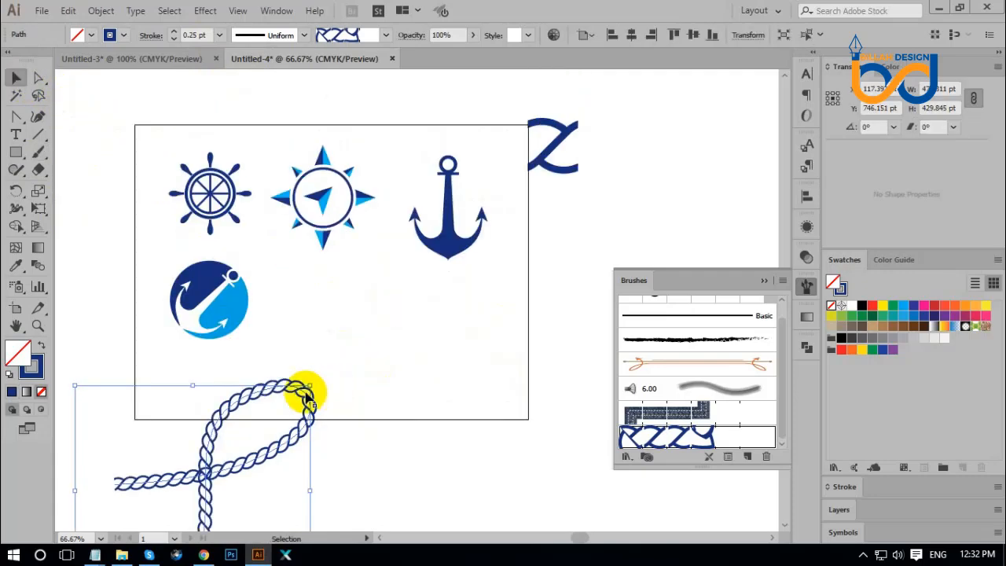
{"action": "left_click", "coordinate": [397, 378]}
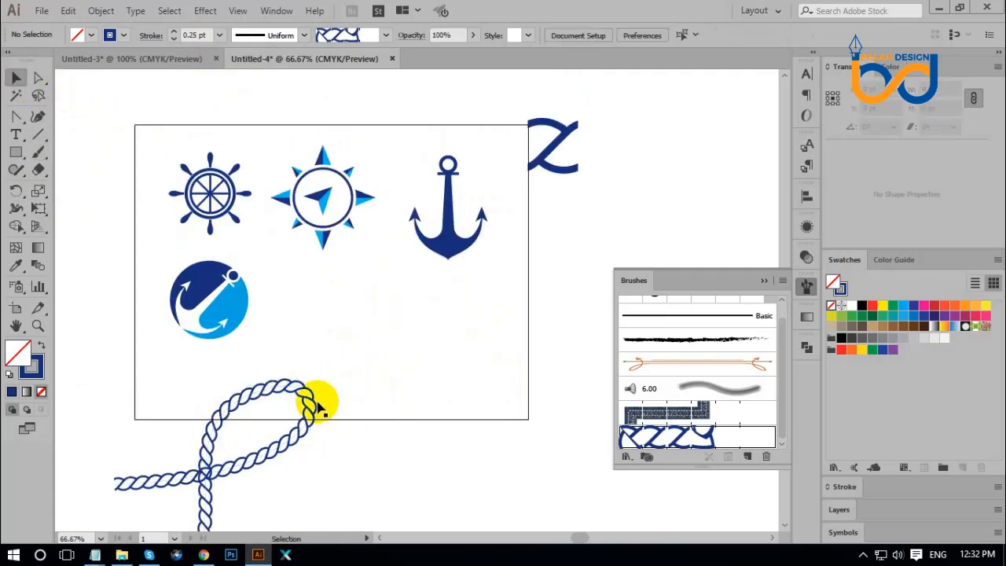
{"action": "left_click", "coordinate": [313, 401]}
{"action": "left_click", "coordinate": [381, 377]}
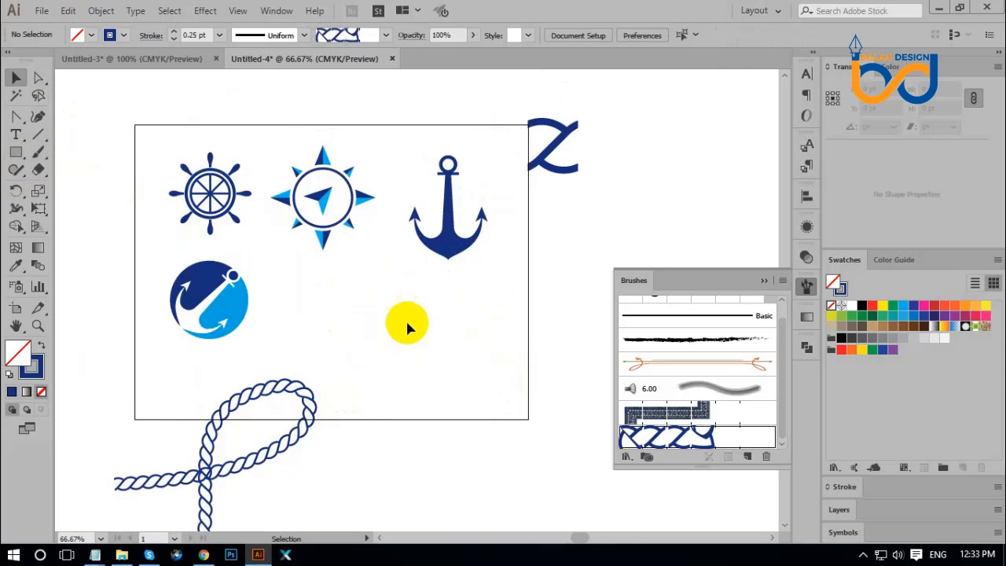
{"action": "left_click_drag", "start_coordinate": [341, 354], "coordinate": [259, 409]}
{"action": "left_click", "coordinate": [385, 380]}
{"action": "left_click", "coordinate": [308, 393]}
Paint a second looping rope around the navy anchor, with its long tail running down to the right.
{"action": "left_click", "coordinate": [38, 153]}
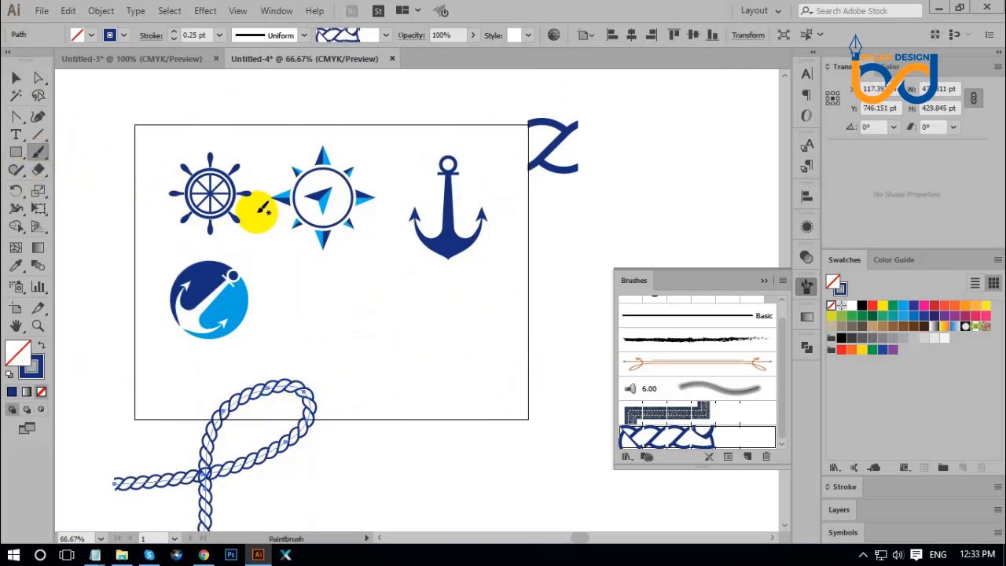
{"action": "mouse_move", "coordinate": [379, 259]}
{"action": "left_mouse_down"}
{"action": "mouse_move", "coordinate": [388, 273]}
{"action": "mouse_move", "coordinate": [422, 237]}
{"action": "mouse_move", "coordinate": [406, 169]}
{"action": "mouse_move", "coordinate": [531, 360]}
{"action": "mouse_move", "coordinate": [524, 366]}
{"action": "left_mouse_up"}
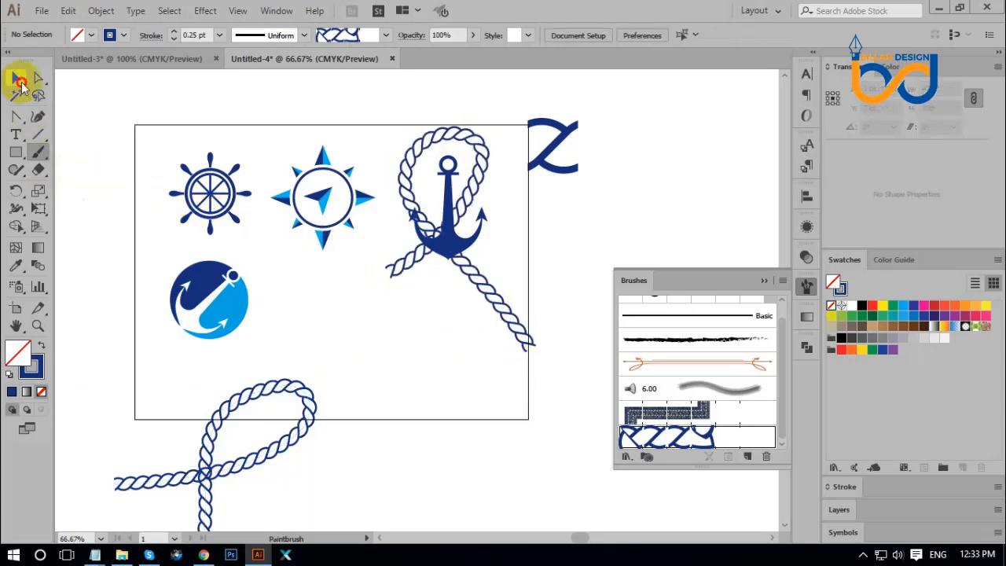
{"action": "left_click", "coordinate": [16, 77]}
Draw a circle about 228 pt in diameter below the anchor and give it the rope brush at a 0.25 pt stroke.
{"action": "left_click_drag", "start_coordinate": [410, 386], "coordinate": [400, 325]}
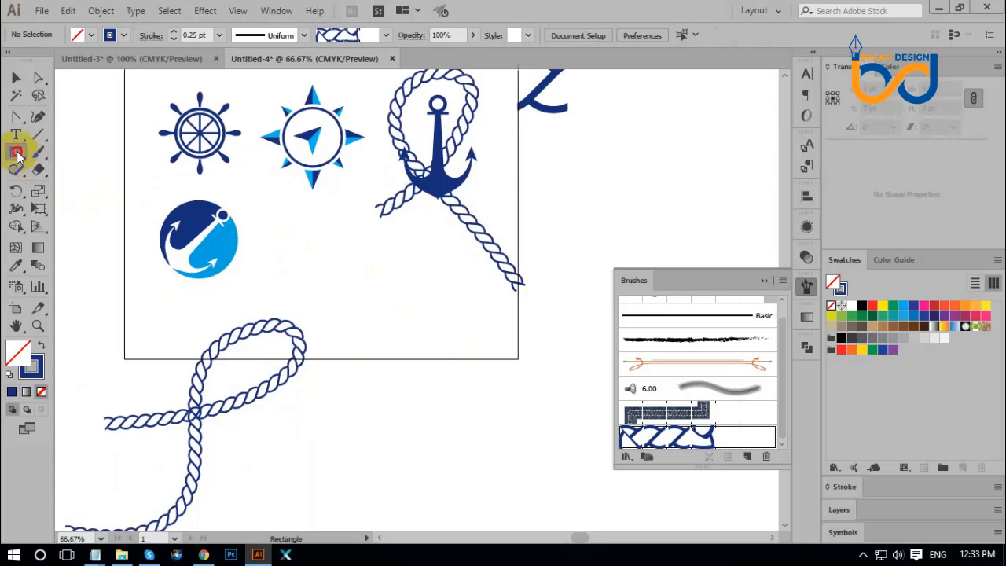
{"action": "left_click_drag", "start_coordinate": [17, 154], "coordinate": [50, 193]}
{"action": "left_click_drag", "start_coordinate": [393, 297], "coordinate": [449, 353]}
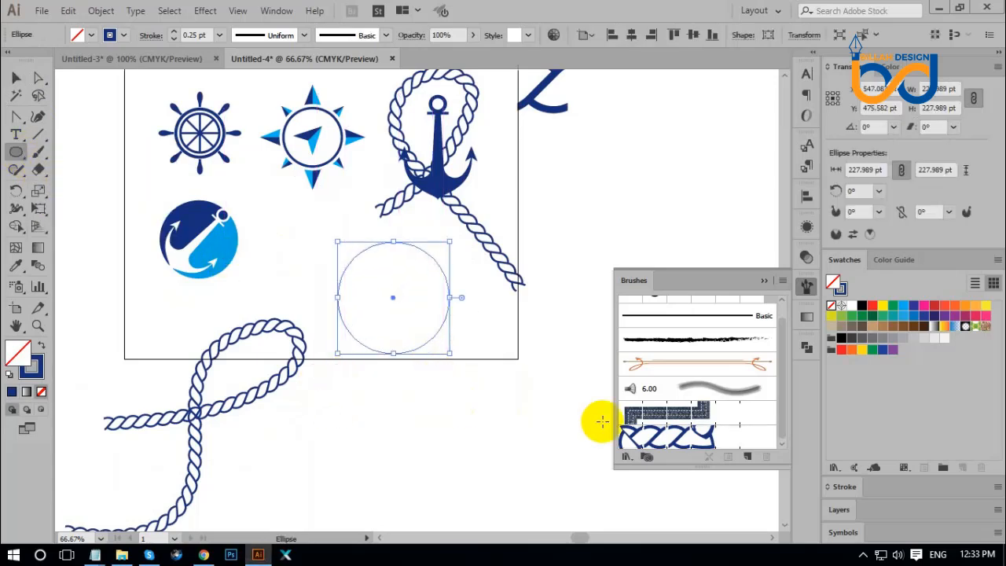
{"action": "left_click", "coordinate": [643, 437]}
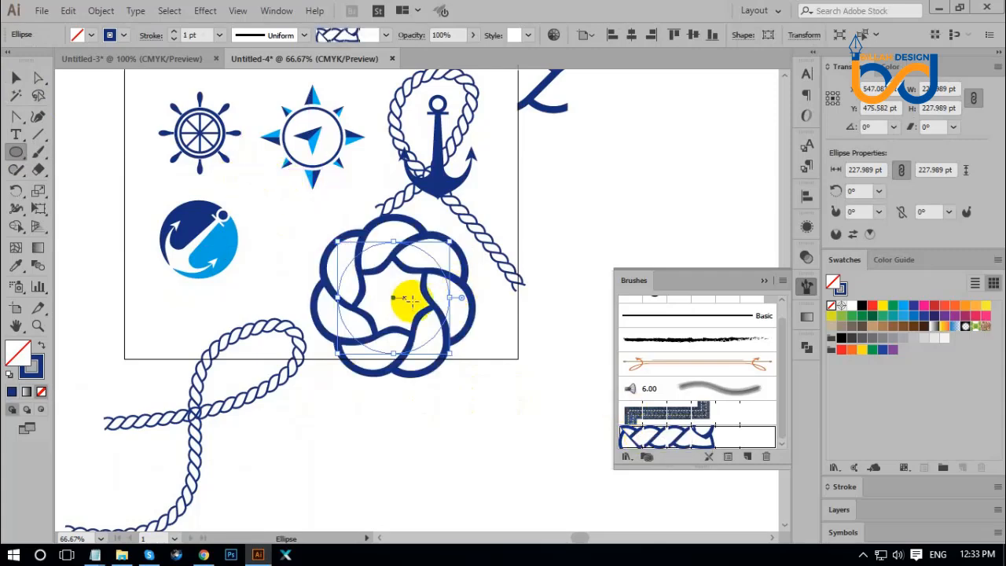
{"action": "left_click", "coordinate": [223, 37]}
{"action": "left_click", "coordinate": [236, 57]}
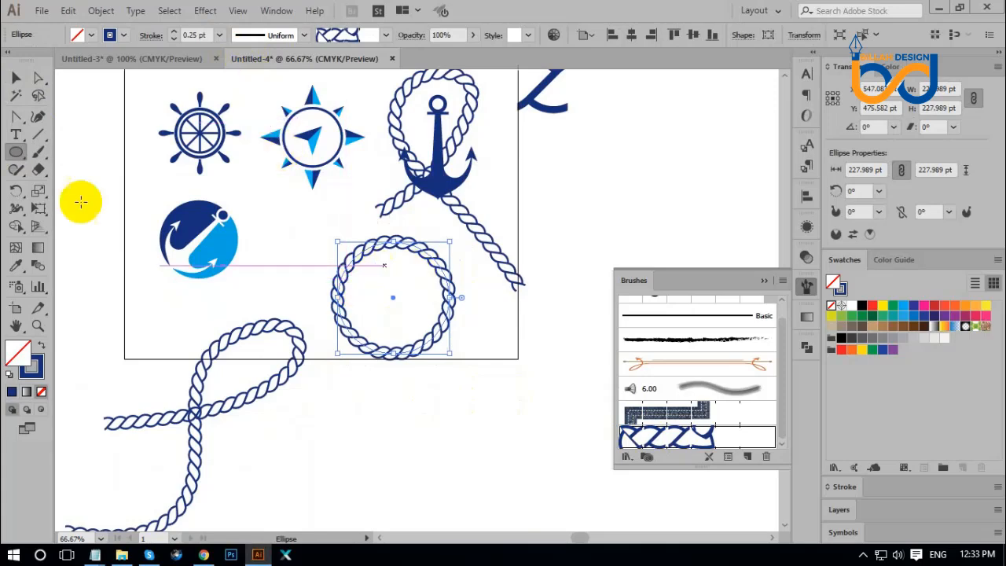
{"action": "left_click", "coordinate": [16, 78]}
{"action": "left_click", "coordinate": [457, 434]}
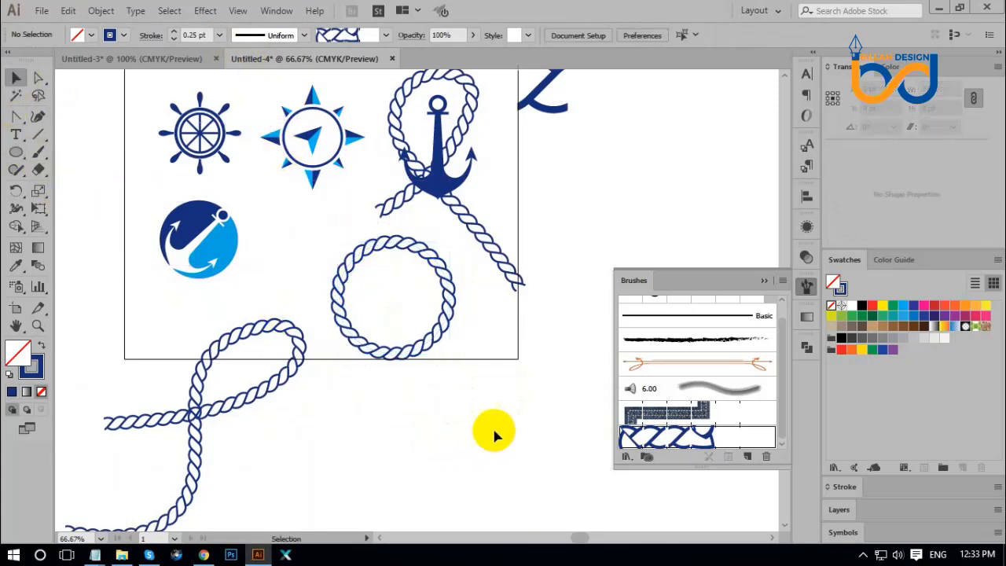
Move the rope circle below the artboard and the second looping rope off the anchor toward the artboard's lower-right corner.
{"action": "key", "text": "ctrl+minus"}
{"action": "left_click_drag", "start_coordinate": [486, 362], "coordinate": [494, 375]}
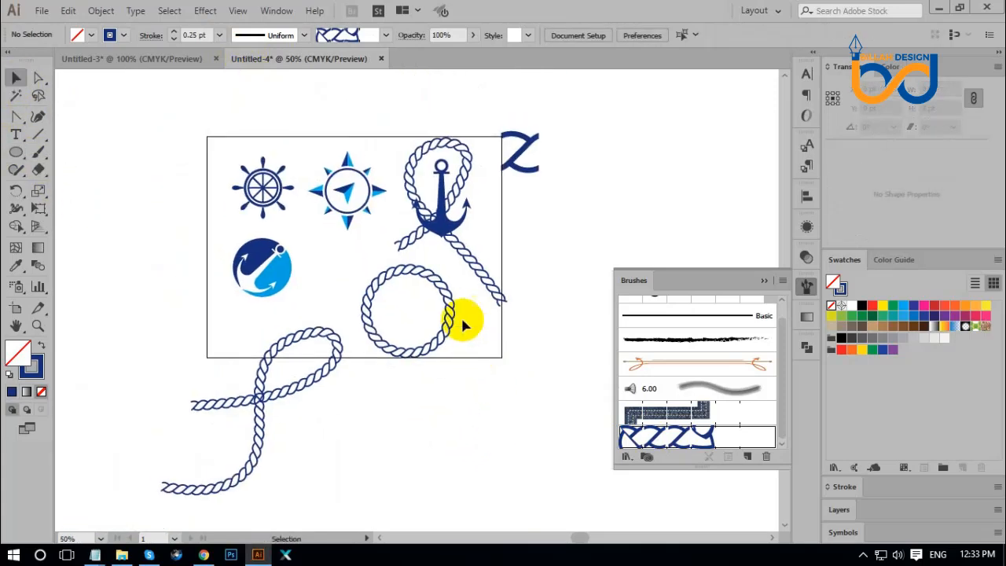
{"action": "left_click_drag", "start_coordinate": [453, 305], "coordinate": [450, 417]}
{"action": "left_click_drag", "start_coordinate": [466, 254], "coordinate": [538, 366]}
Place the rope circle around the navy anchor and enlarge it to about 256 pt in diameter.
{"action": "left_click_drag", "start_coordinate": [431, 395], "coordinate": [496, 149]}
{"action": "left_click", "coordinate": [550, 198]}
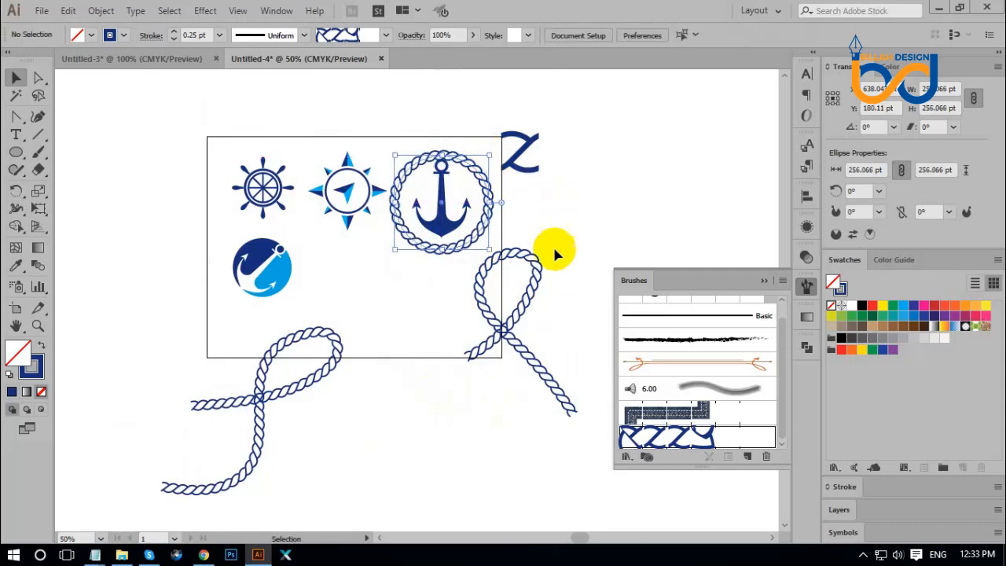
{"action": "left_click", "coordinate": [498, 291]}
Nudge the navy anchor down 4 pt within the rope circle.
{"action": "left_click", "coordinate": [425, 235]}
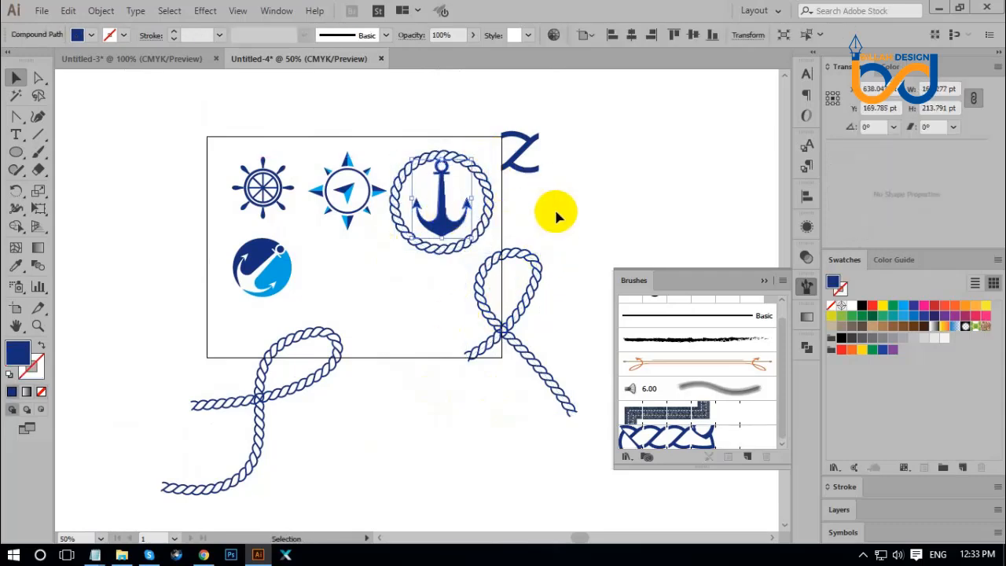
{"action": "key", "text": "Down"}
{"action": "key", "text": "Down"}
{"action": "key", "text": "Down"}
{"action": "key", "text": "Down"}
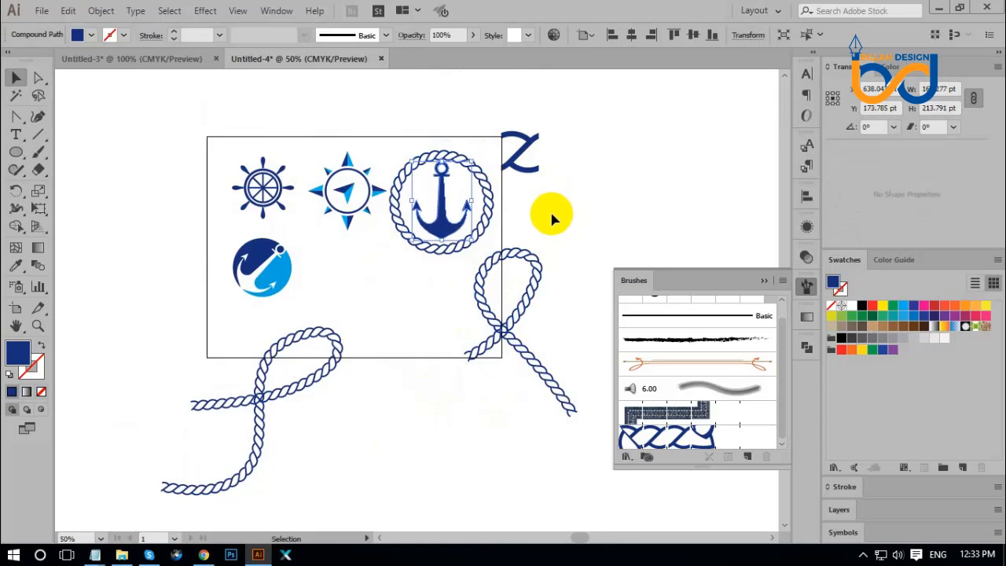
Delete both freehand looping ropes, leaving only the rope circle around the anchor.
{"action": "left_click_drag", "start_coordinate": [504, 273], "coordinate": [447, 390]}
{"action": "key", "text": "Delete"}
{"action": "left_click", "coordinate": [289, 385]}
{"action": "key", "text": "Delete"}
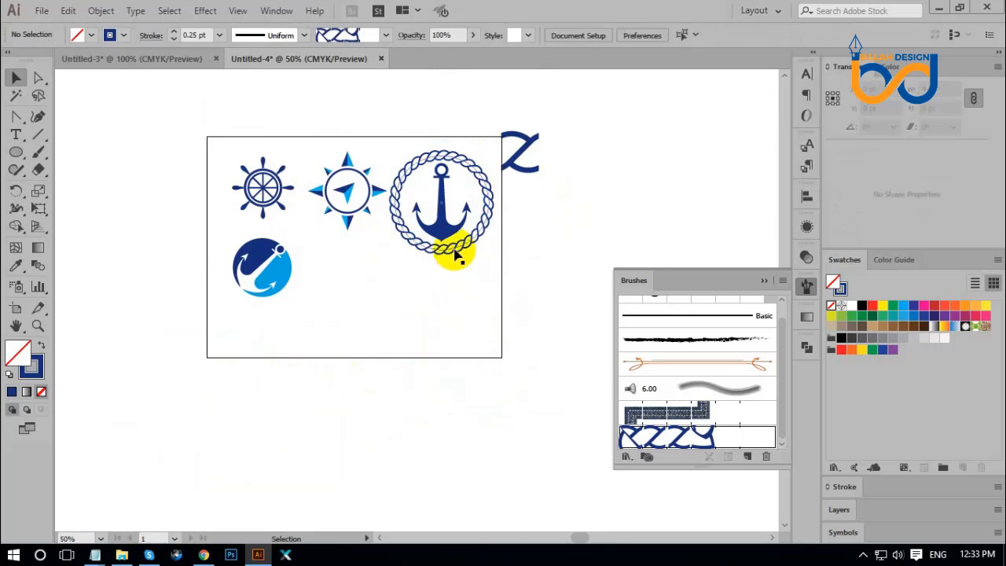
Set the rope circle's stroke weight to 0.15 pt.
{"action": "left_click", "coordinate": [461, 247]}
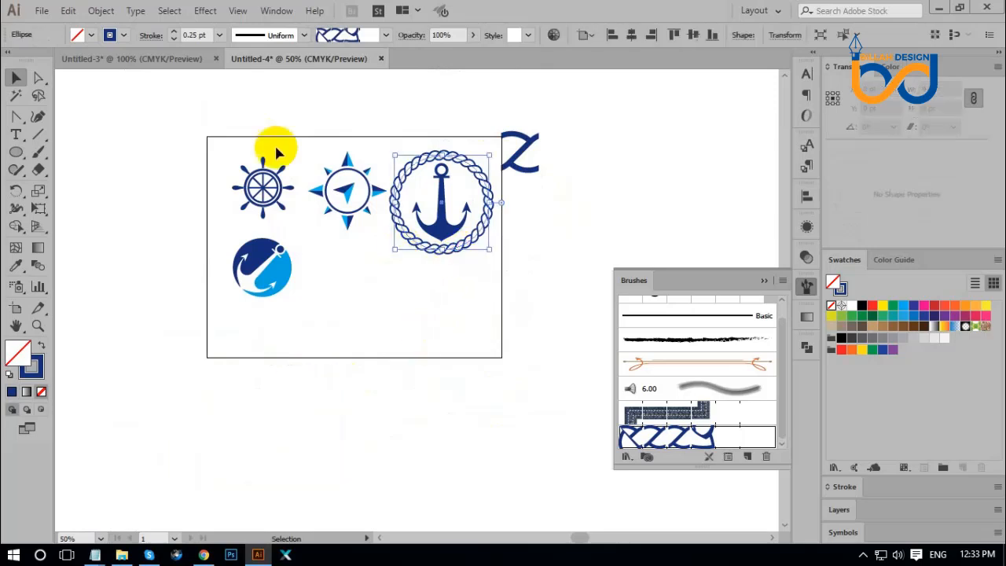
{"action": "left_click", "coordinate": [220, 35]}
{"action": "left_click", "coordinate": [206, 36]}
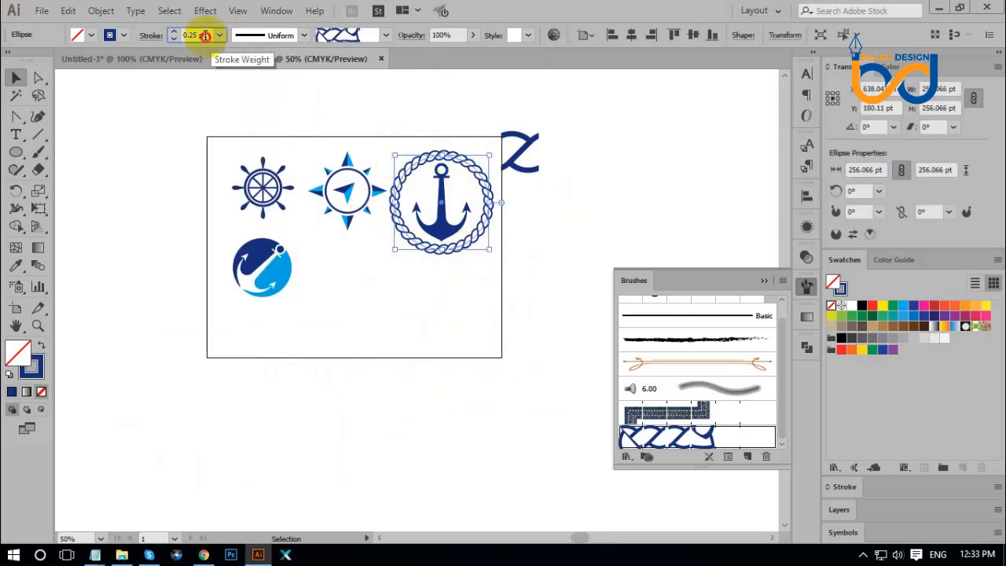
{"action": "left_click", "coordinate": [202, 35]}
{"action": "left_click", "coordinate": [221, 37]}
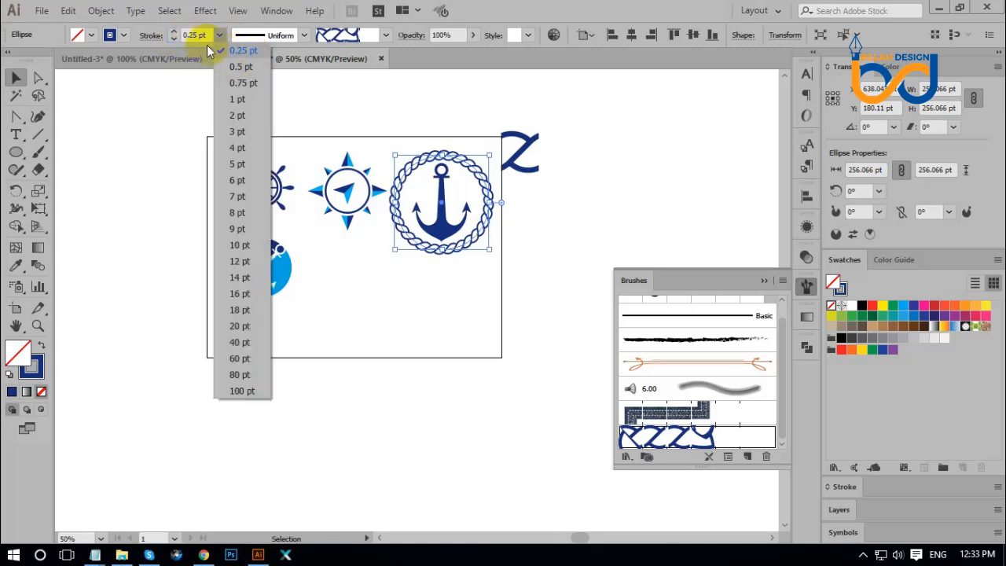
{"action": "left_click", "coordinate": [203, 36]}
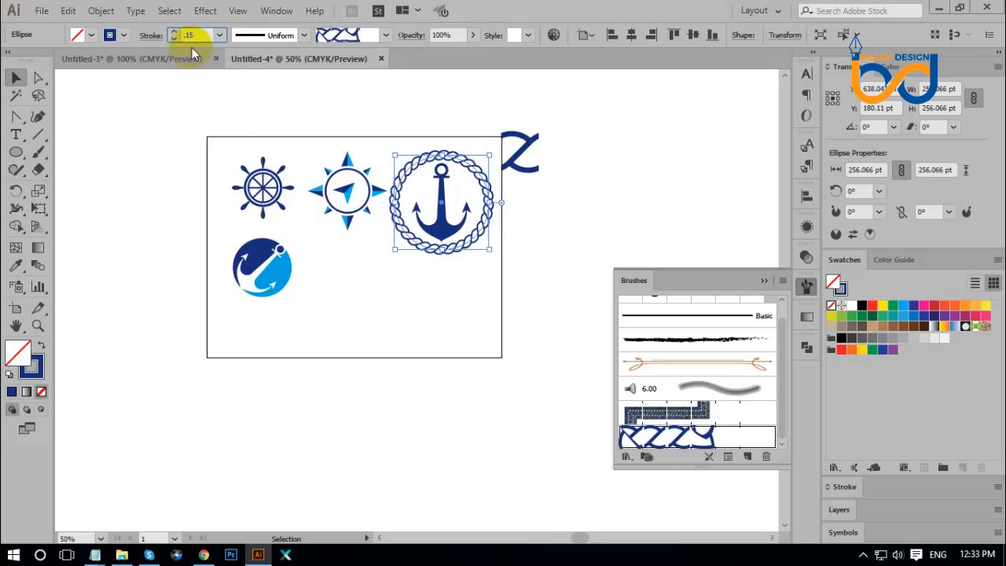
{"action": "key", "text": "Return"}
{"action": "left_click", "coordinate": [395, 260]}
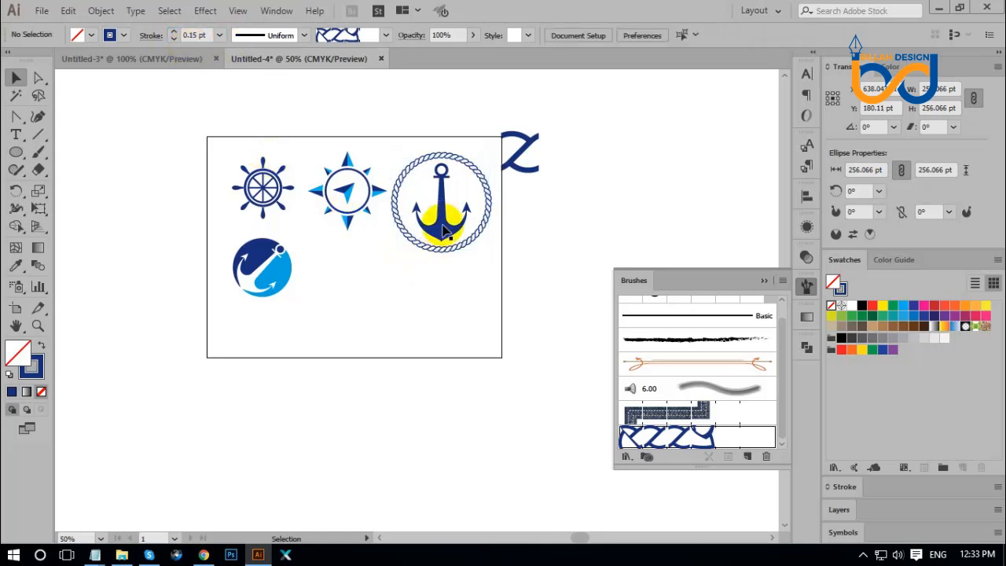
Delete the Z-shaped rope segment beside the artboard and hide the brush list.
{"action": "left_click", "coordinate": [507, 165]}
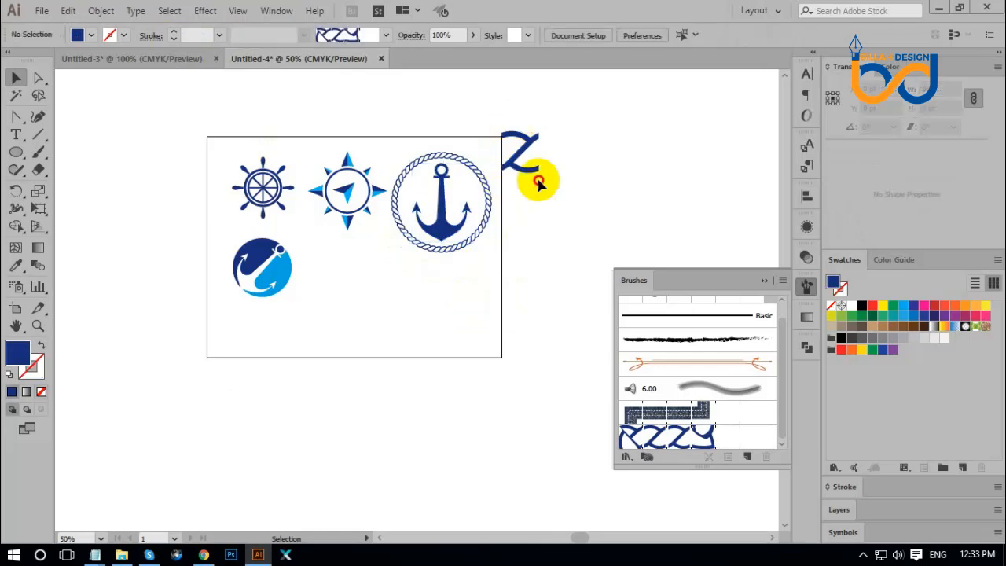
{"action": "key", "text": "Delete"}
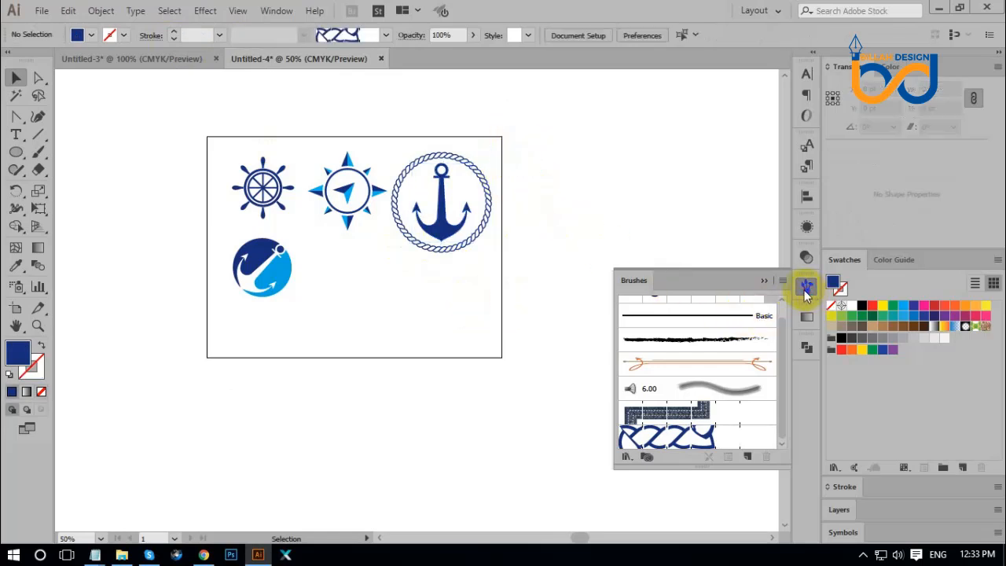
{"action": "left_click", "coordinate": [806, 287]}
{"action": "left_click_drag", "start_coordinate": [424, 320], "coordinate": [455, 333]}
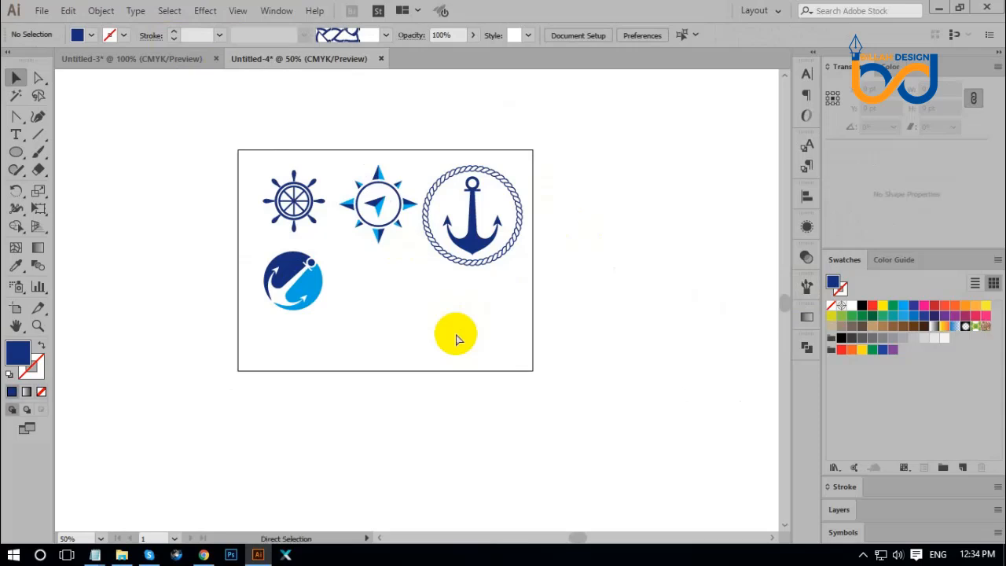
{"action": "key", "text": "ctrl+equal"}
{"action": "left_click_drag", "start_coordinate": [430, 300], "coordinate": [461, 315]}
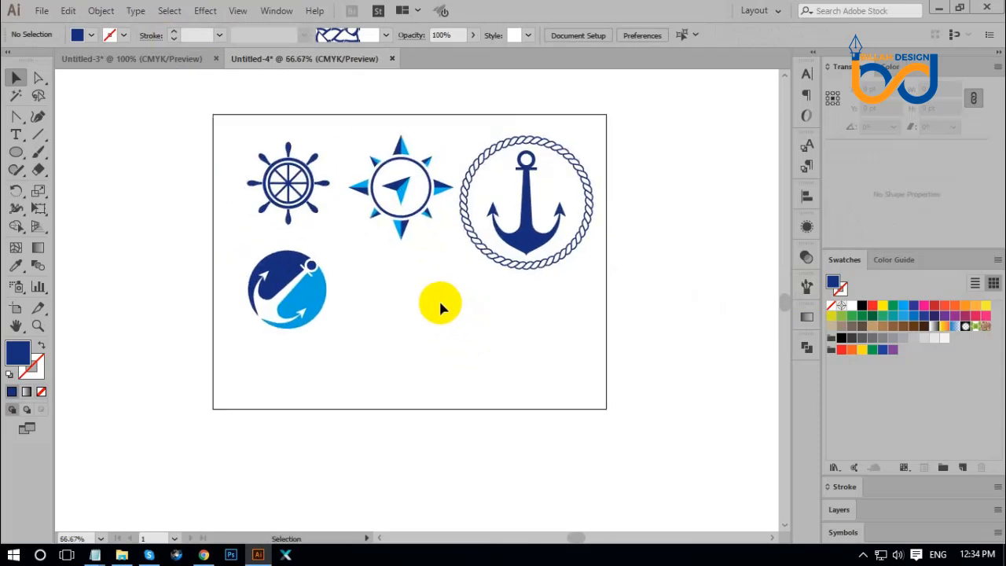
{"action": "left_click", "coordinate": [394, 179]}
{"action": "left_click", "coordinate": [336, 296]}
{"action": "left_click", "coordinate": [318, 292]}
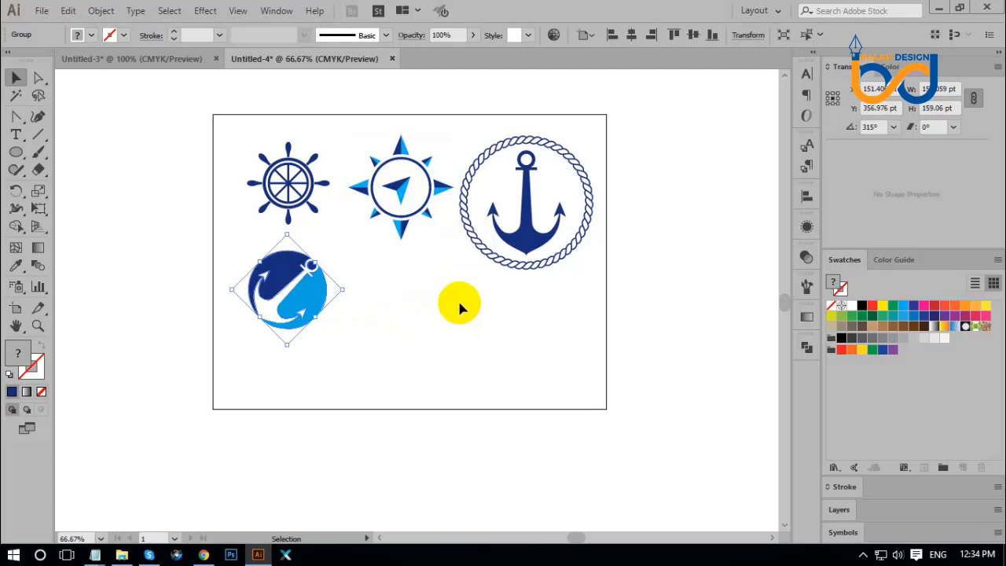
{"action": "left_click", "coordinate": [455, 306]}
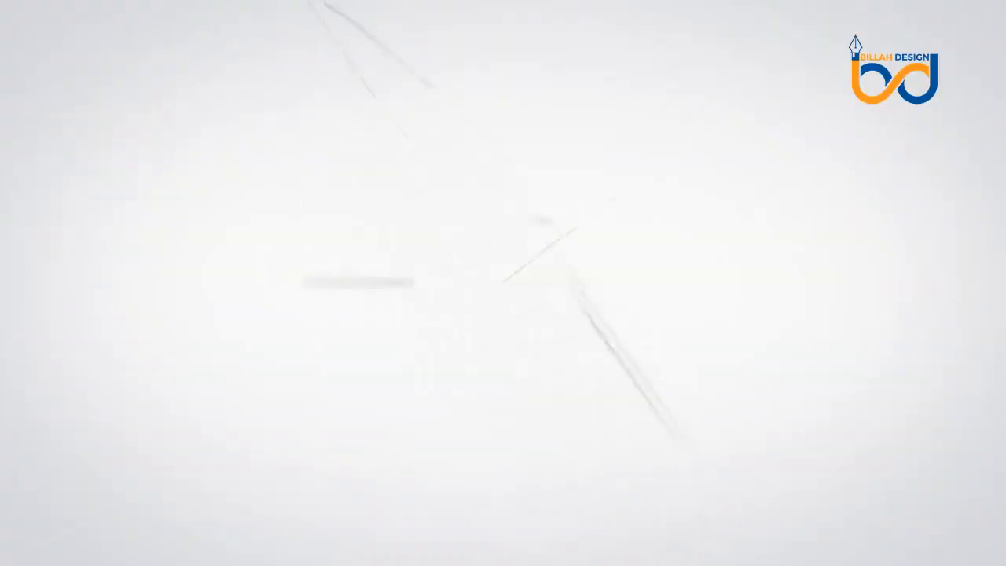